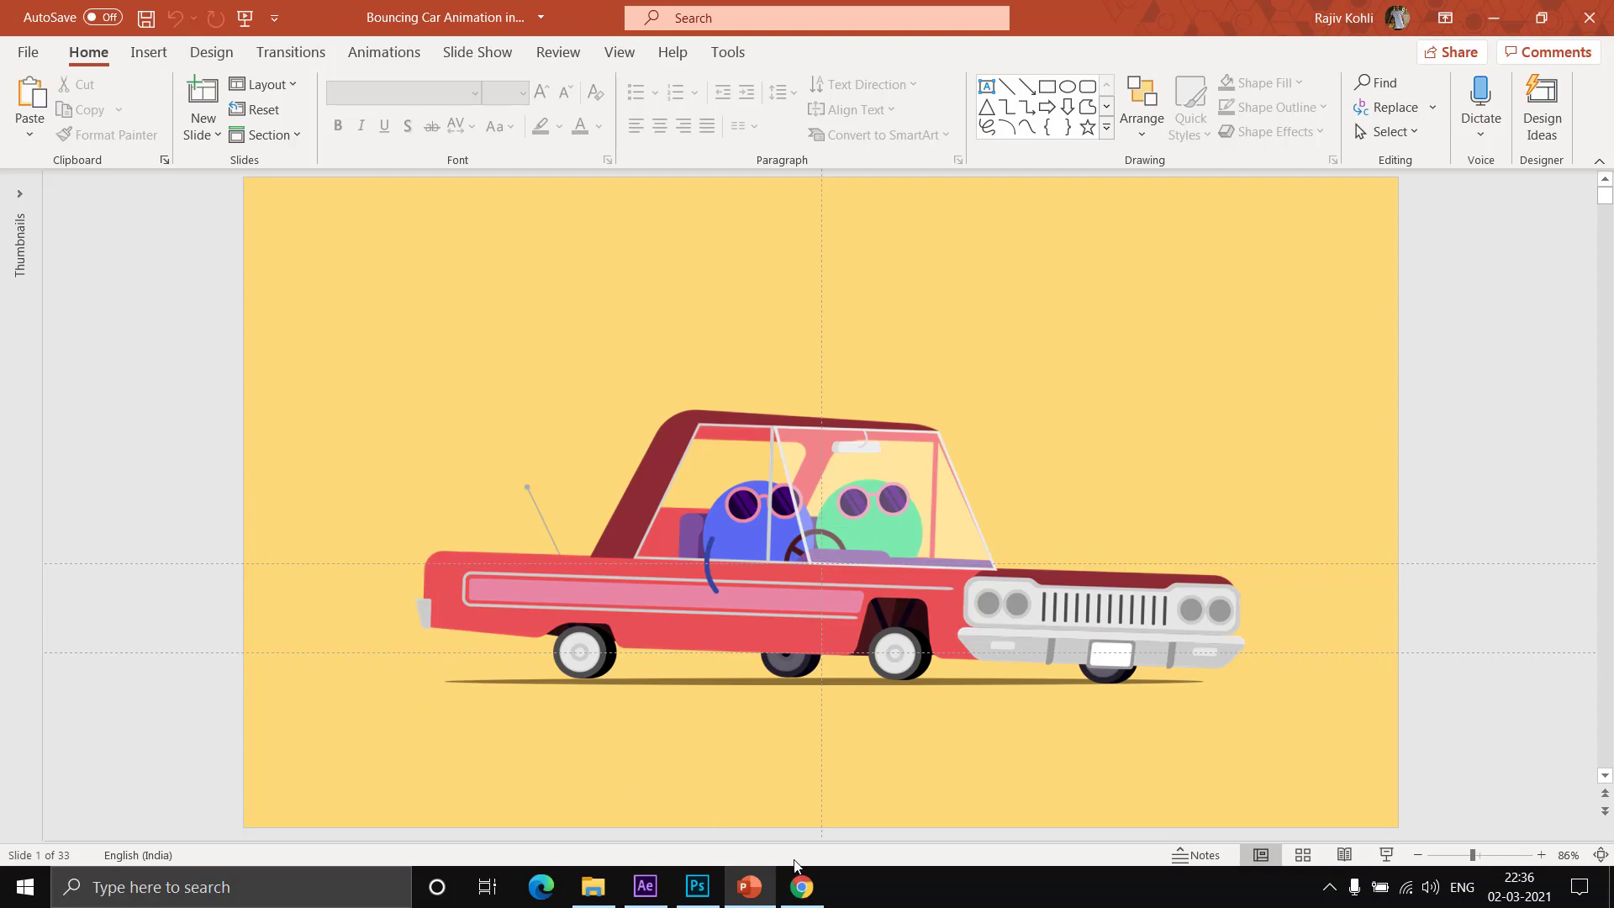
- Switch to Chrome and briefly play the "Animating a Bouncing Car - After Effects Tutorial" video
left_click(801, 886)
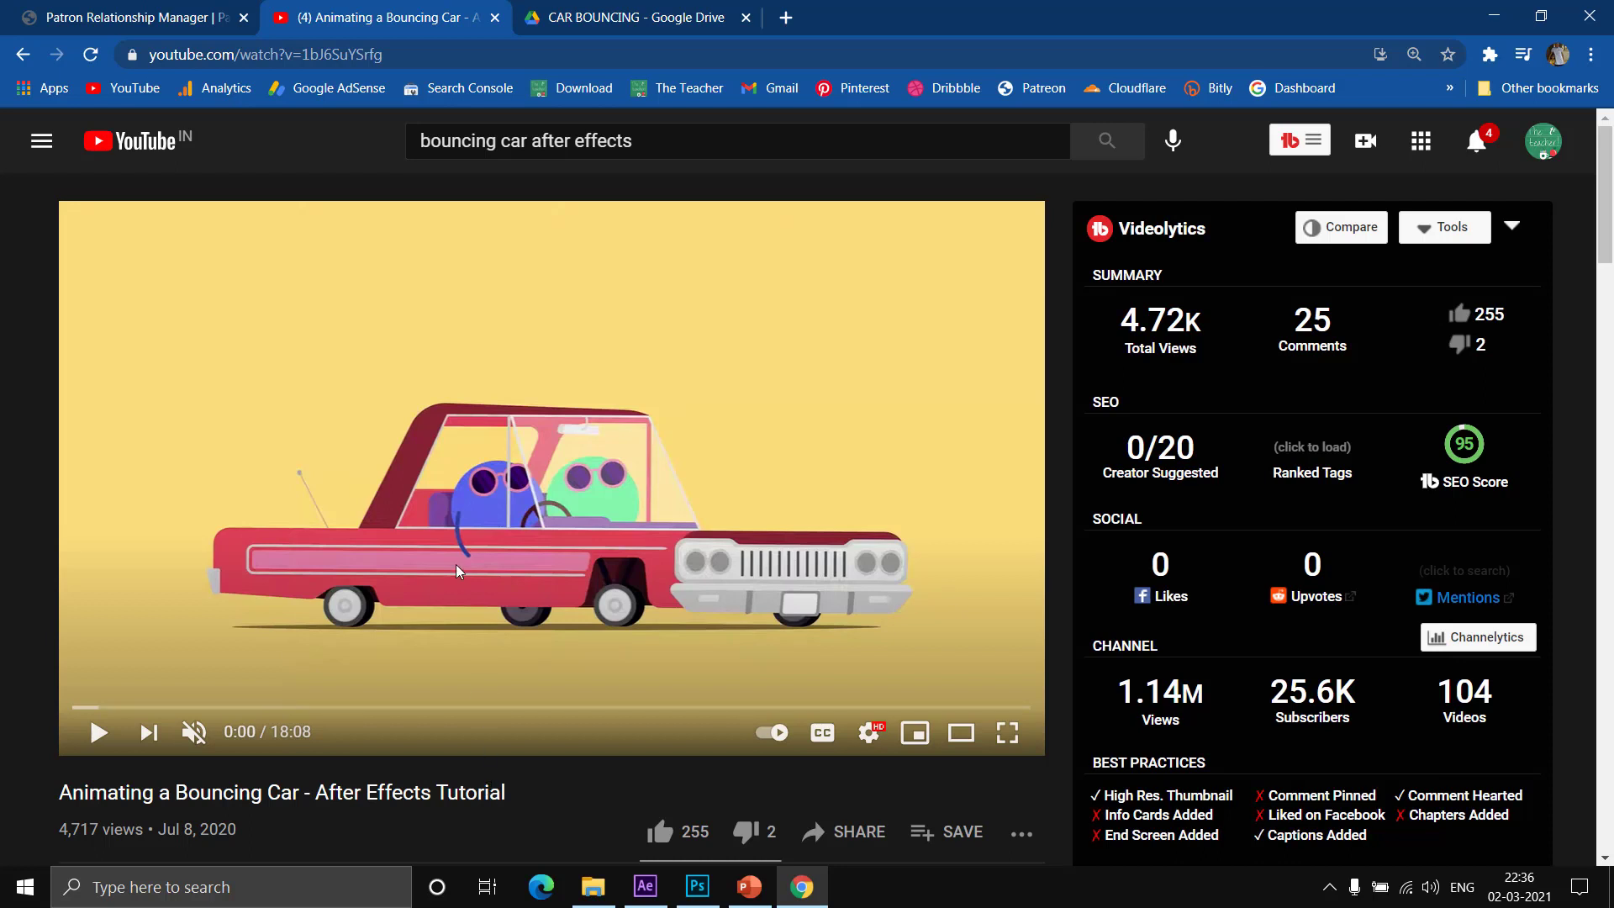
left_click(494, 535)
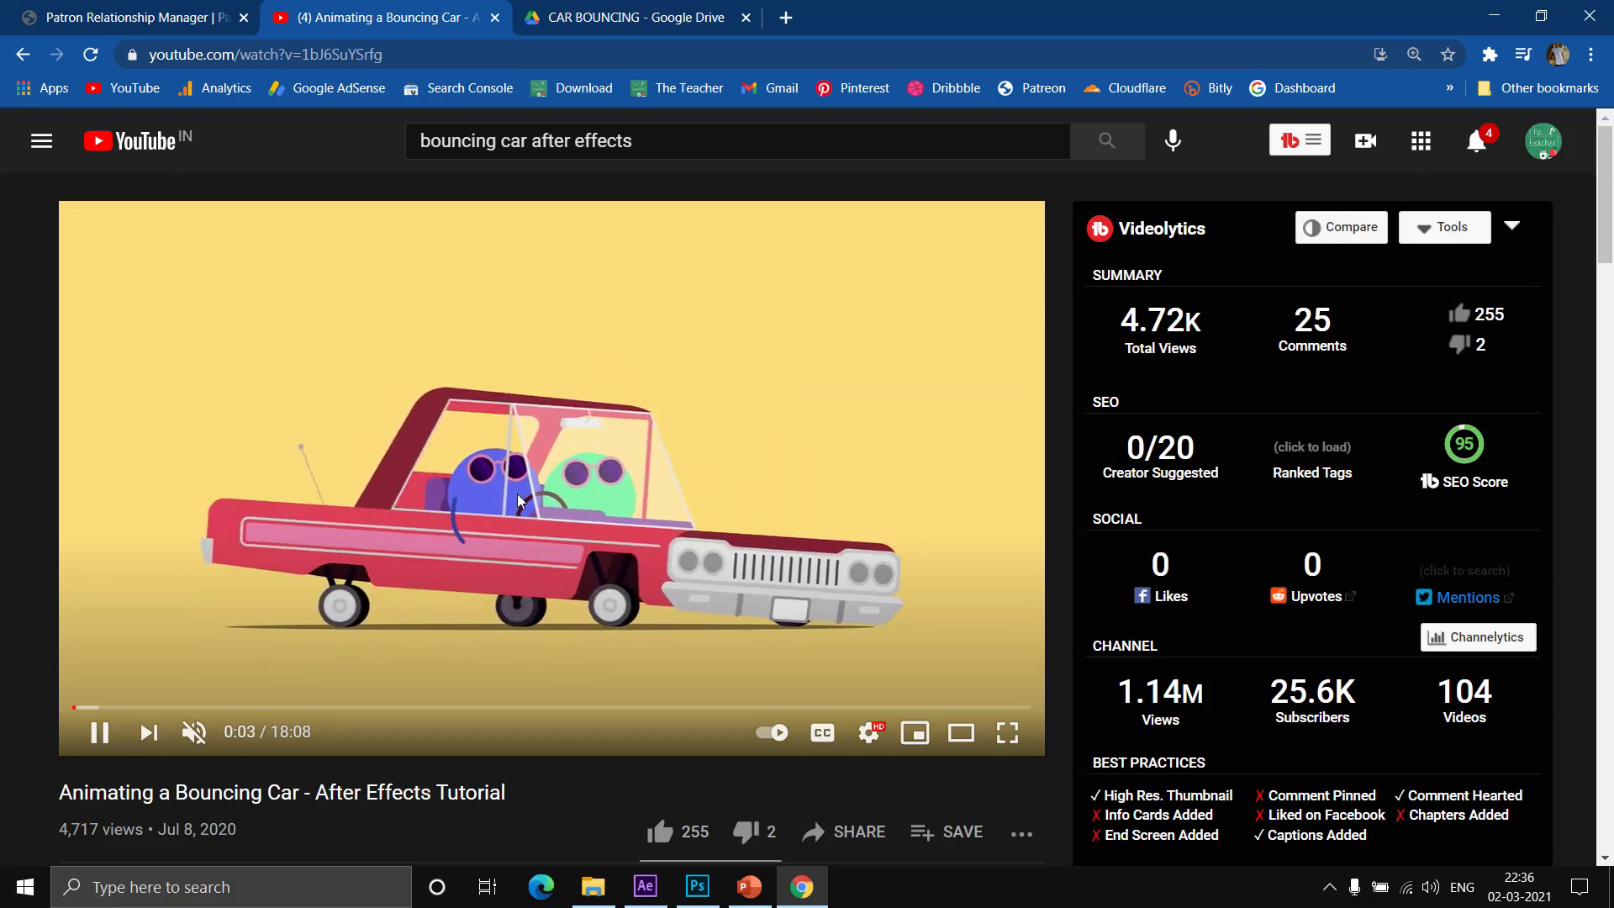
left_click(418, 677)
- Examine the project file link in the video description, the shared CAR BOUNCING folder in Google Drive and the Patreon relationship manager
scroll(418, 677, "down", 4)
scroll(417, 677, "down", 3)
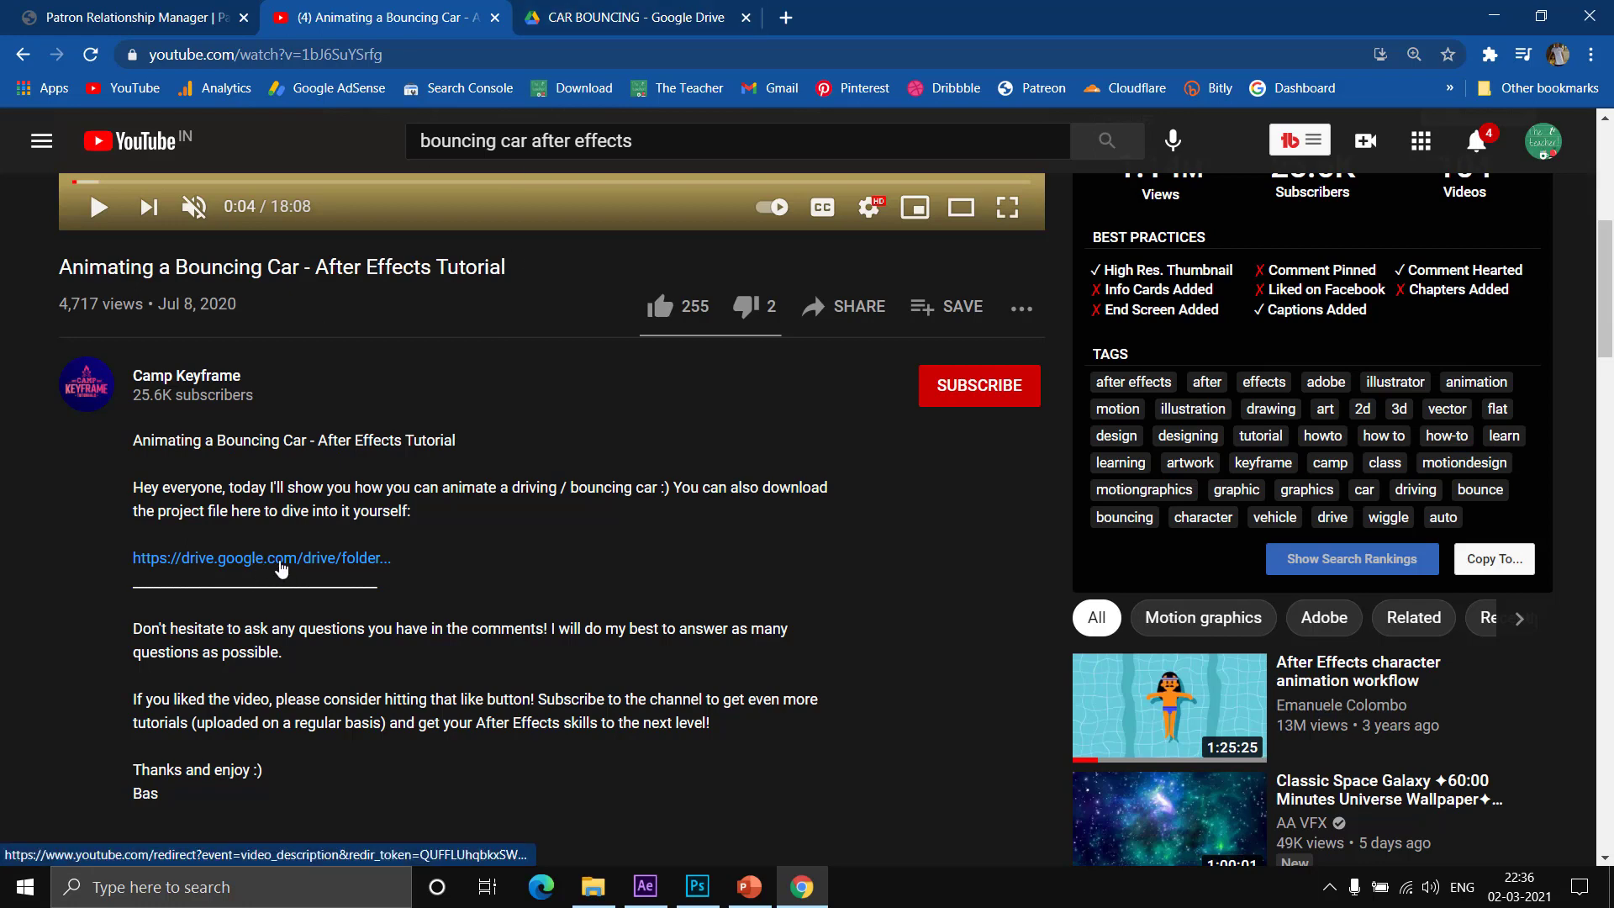
left_click(602, 25)
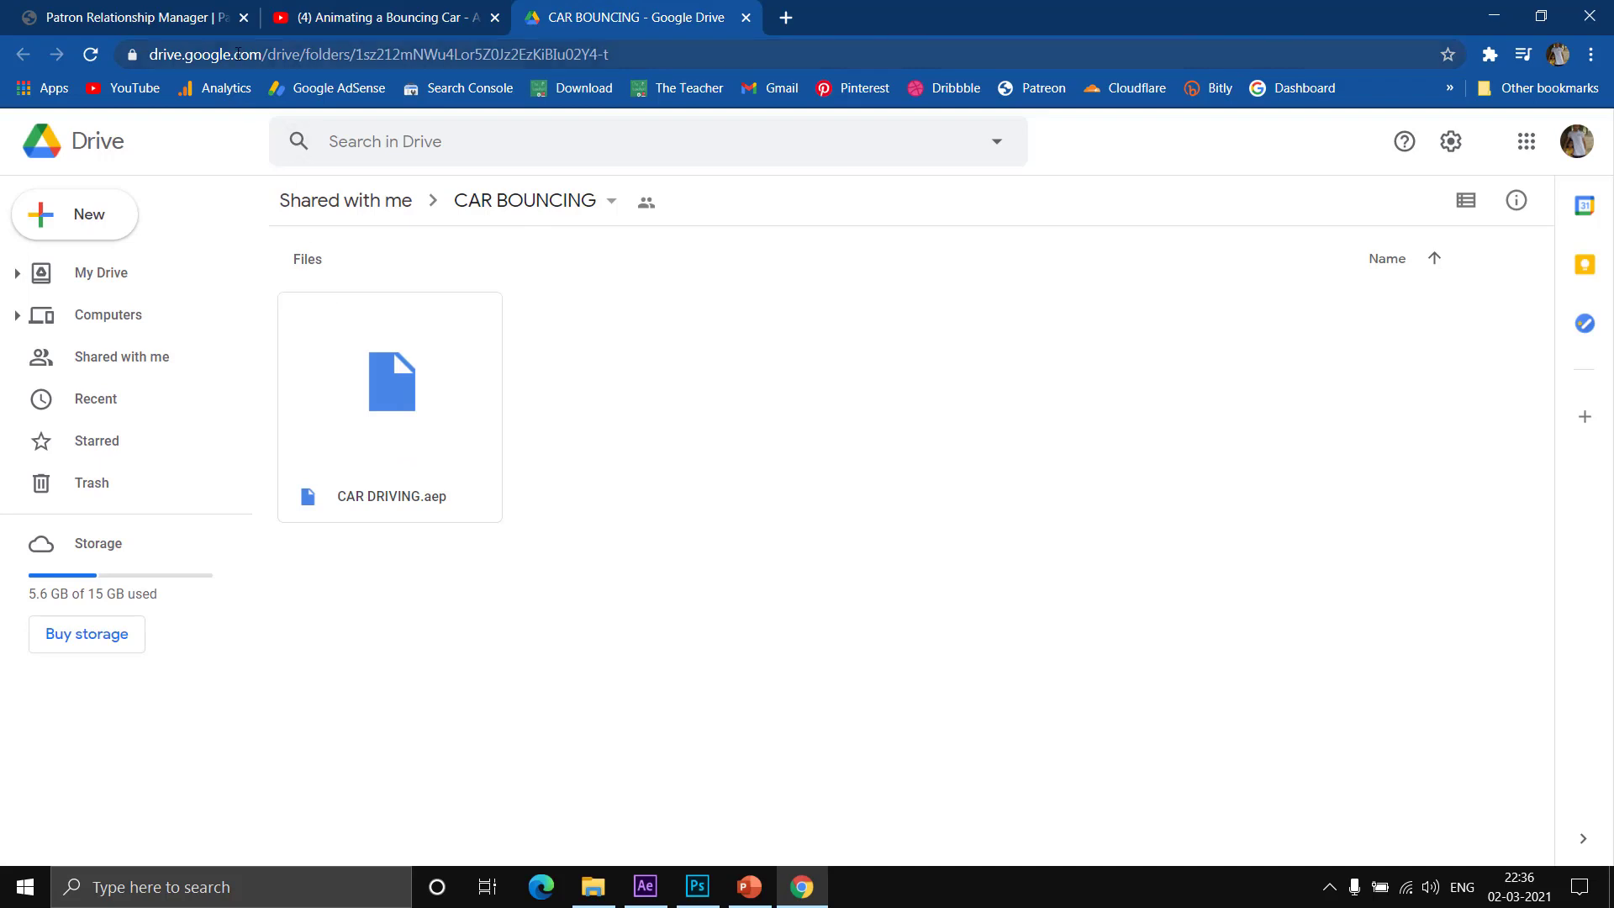
left_click(140, 10)
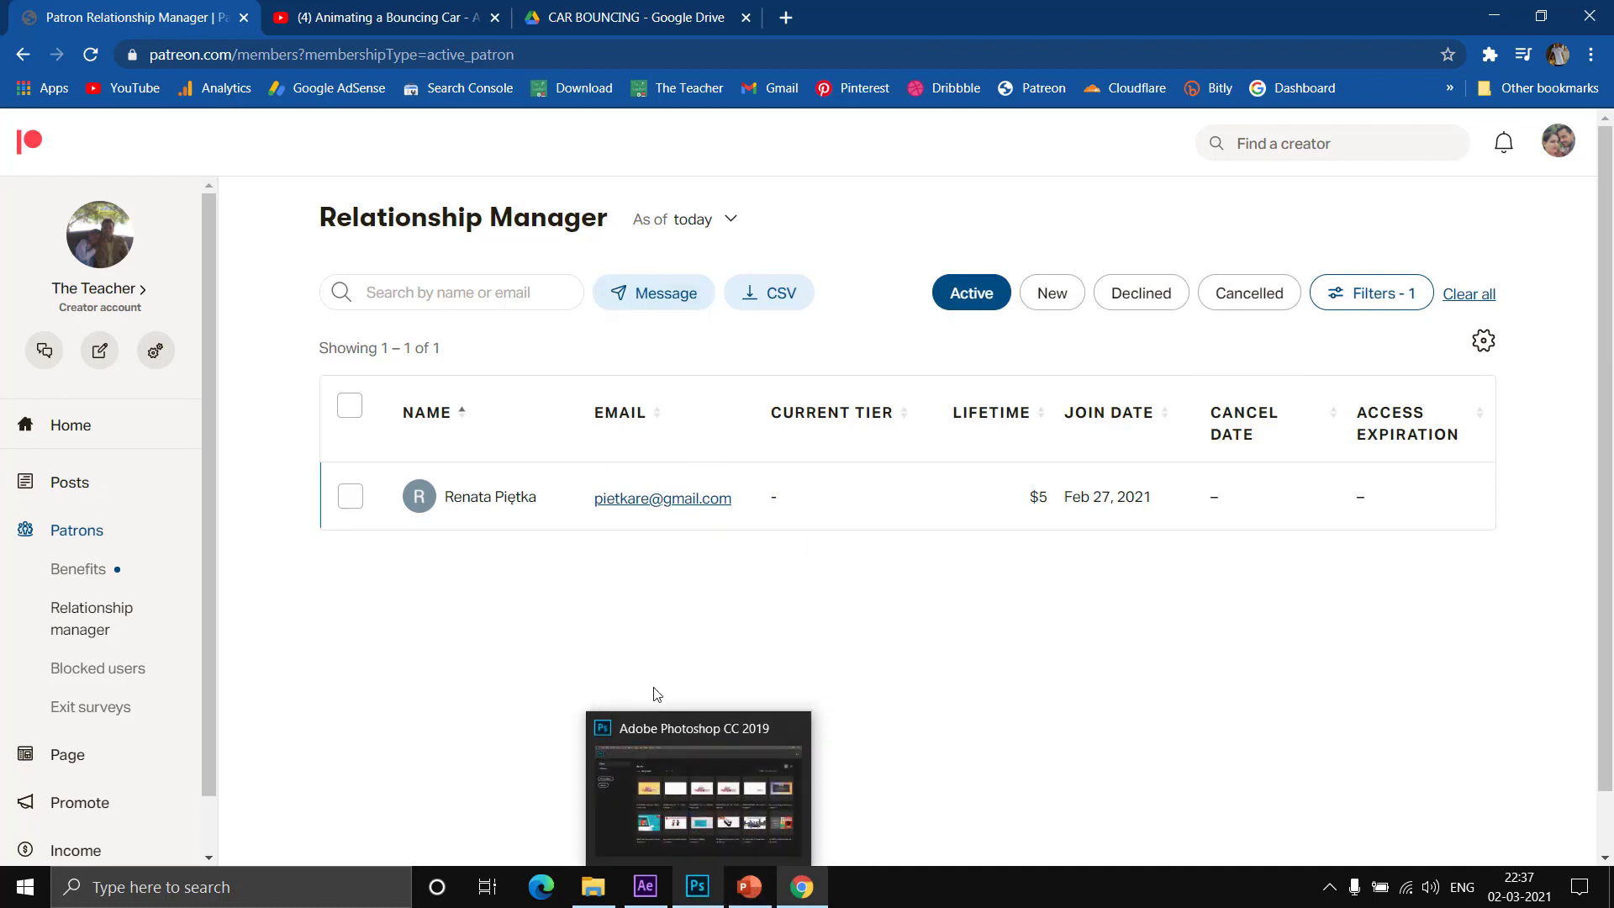
- Open the A BOUNCING CAR project from the Bouncing Car PNG Files folder in After Effects
left_click(593, 886)
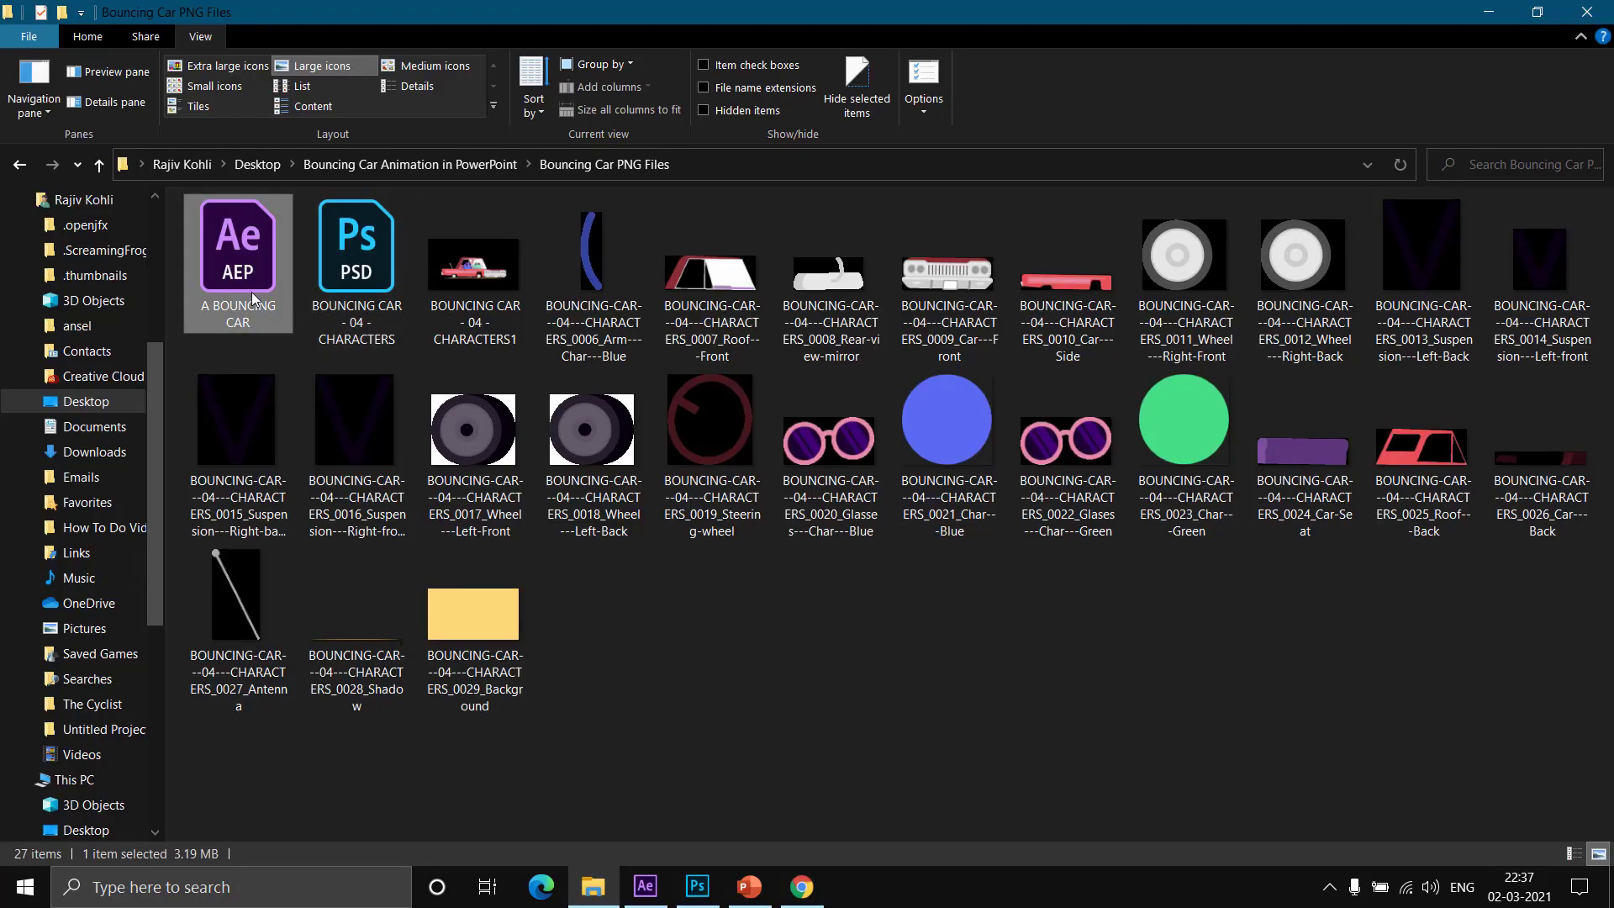
double_click(249, 269)
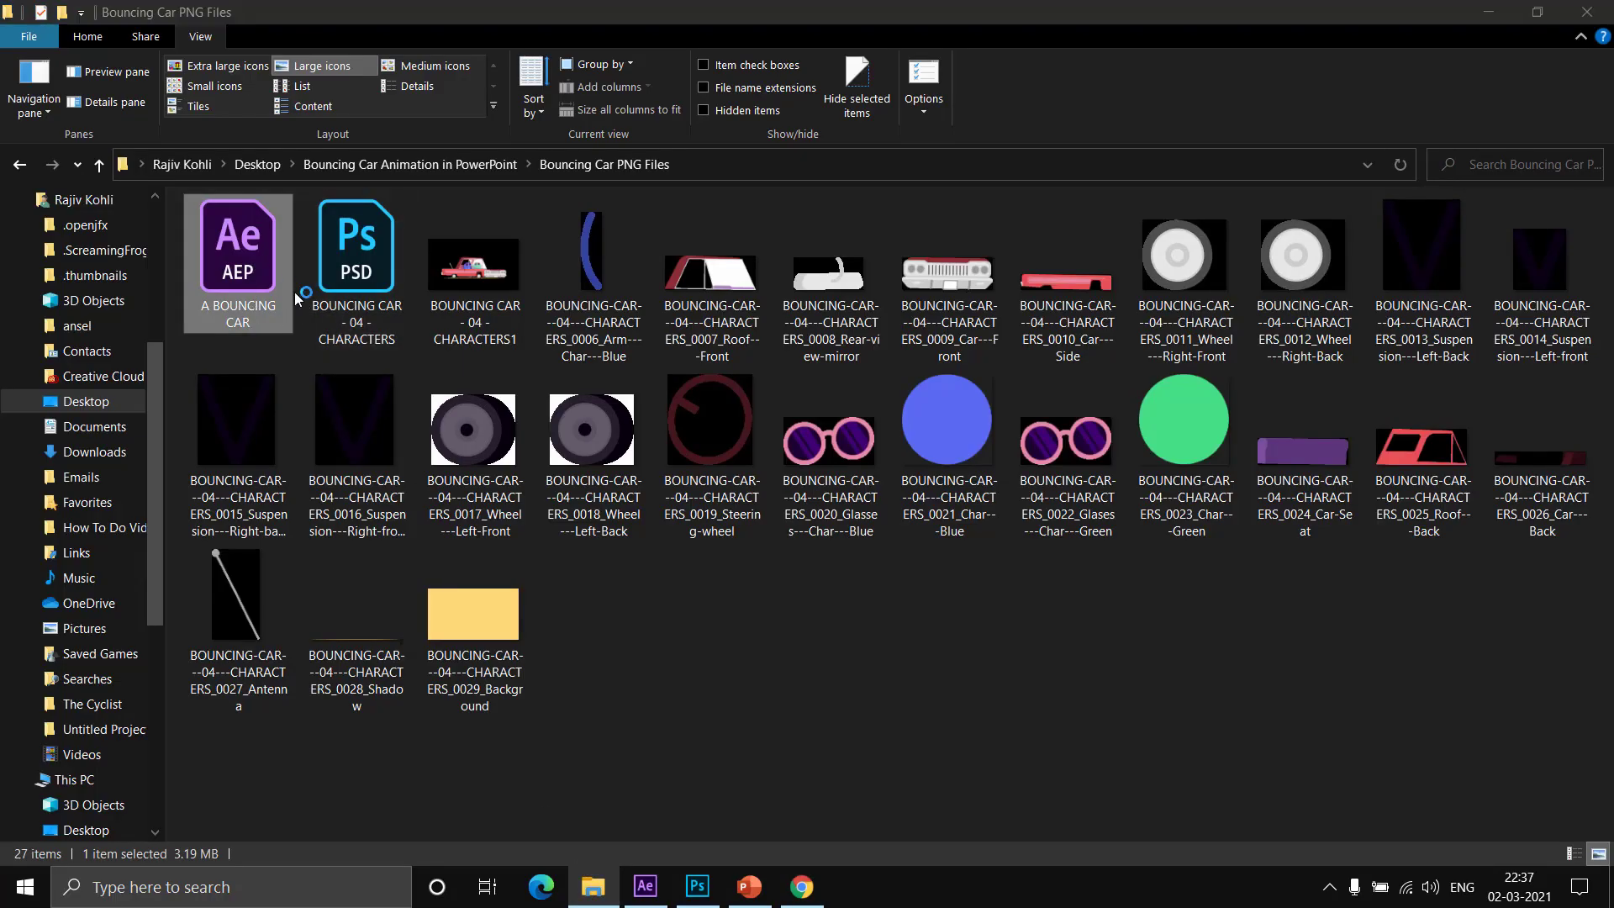
left_click(1264, 16)
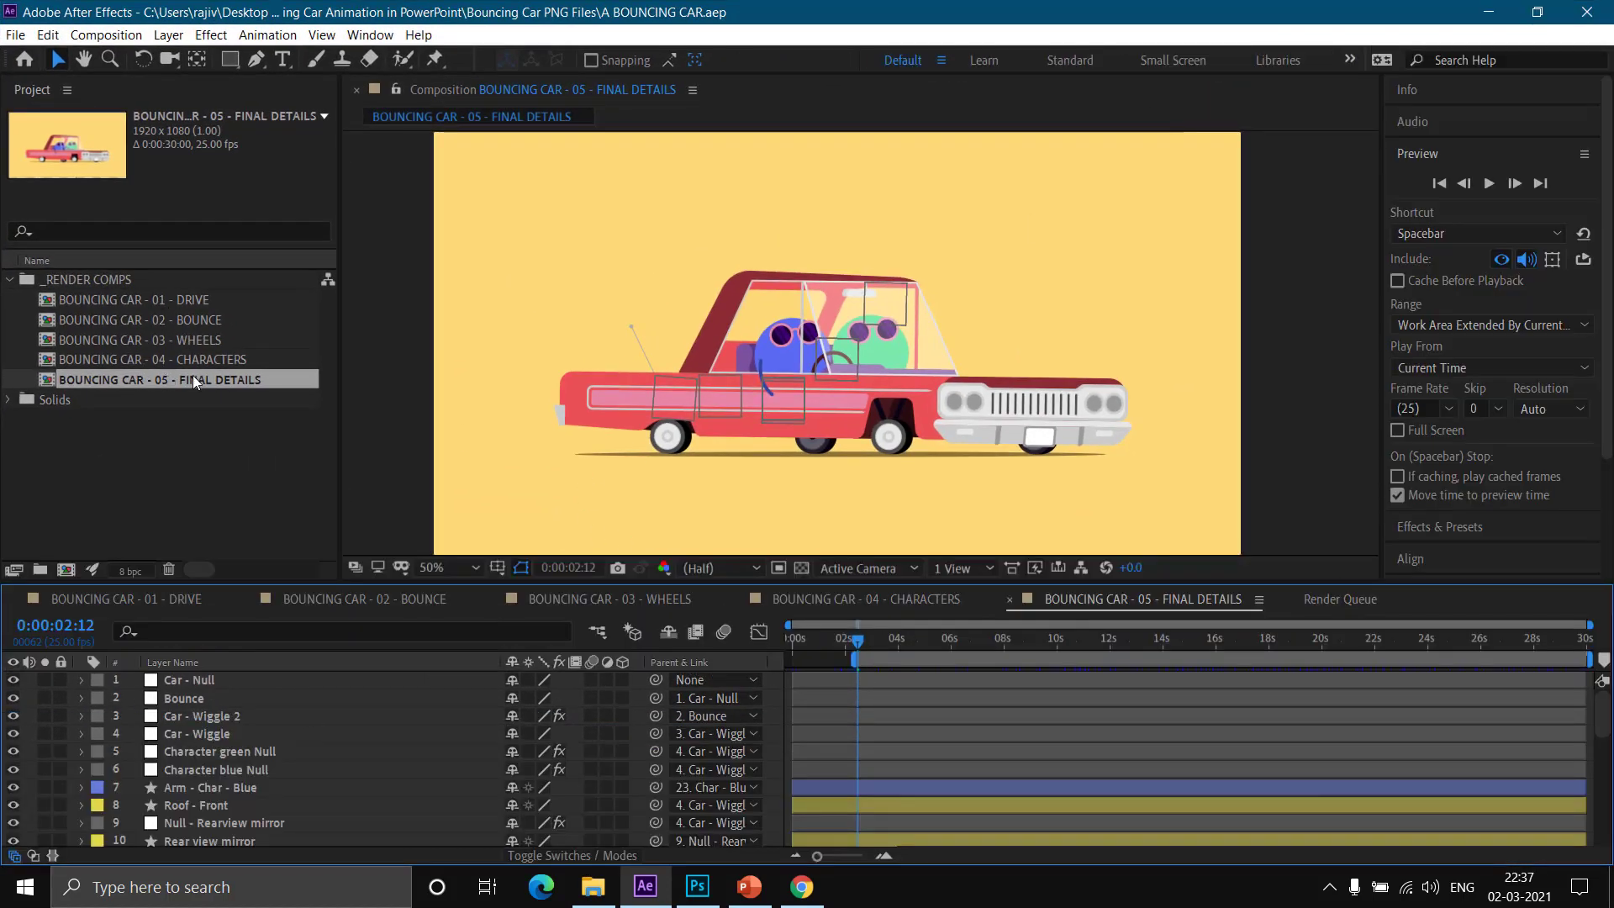
left_click(698, 452)
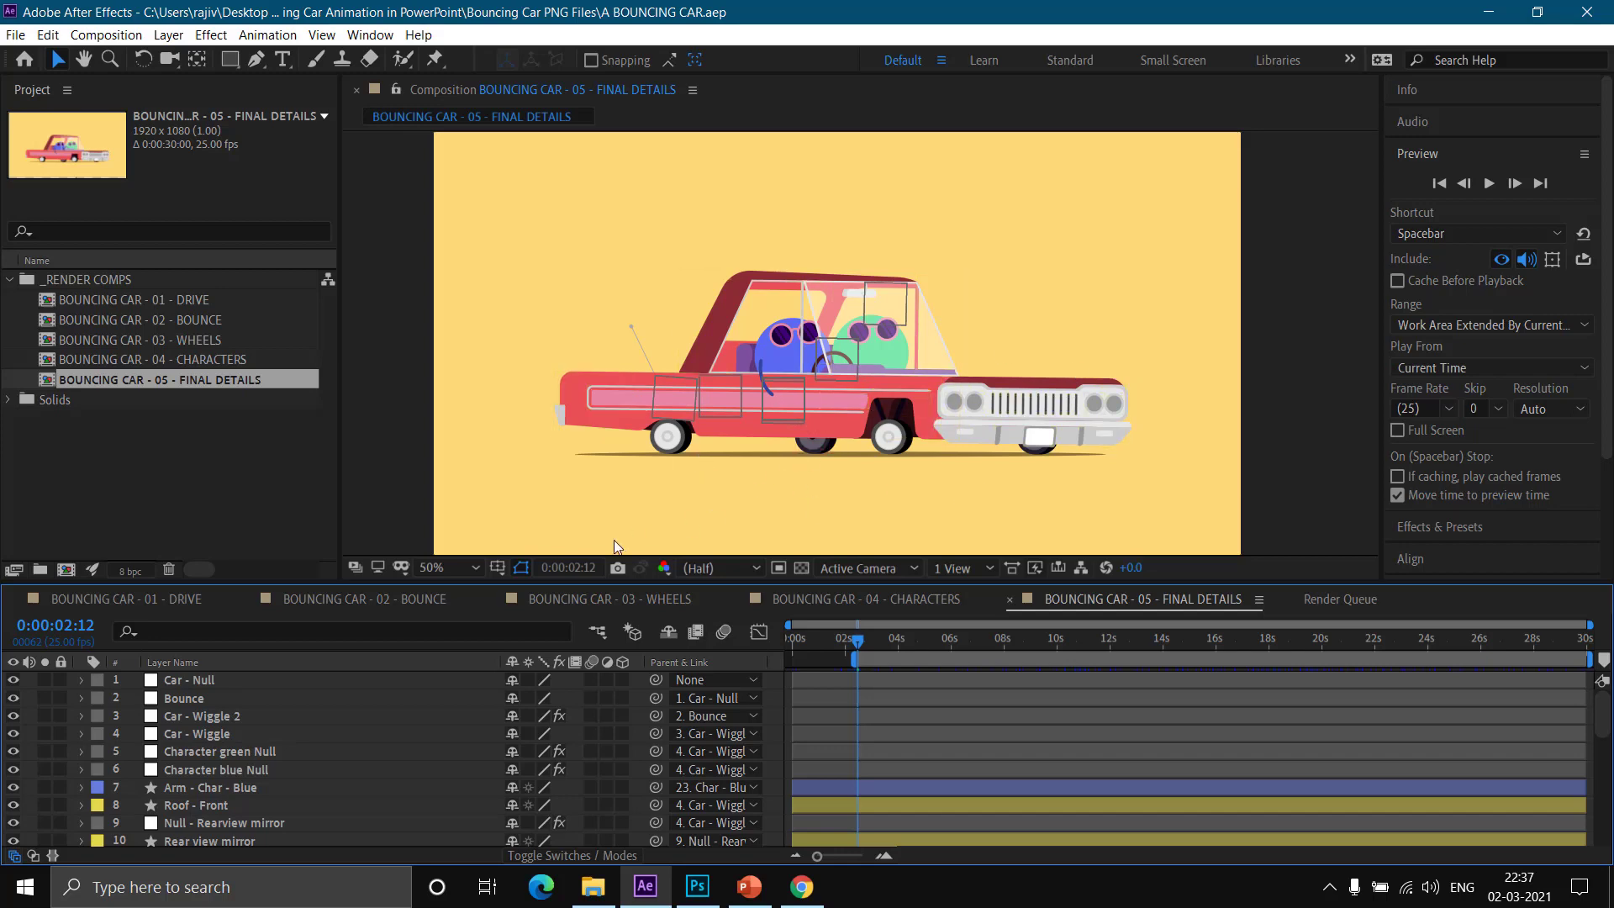
- Examine the full layer list of the BOUNCING CAR - 05 - FINAL DETAILS composition down to the Background layer
scroll(245, 712, "down", 4)
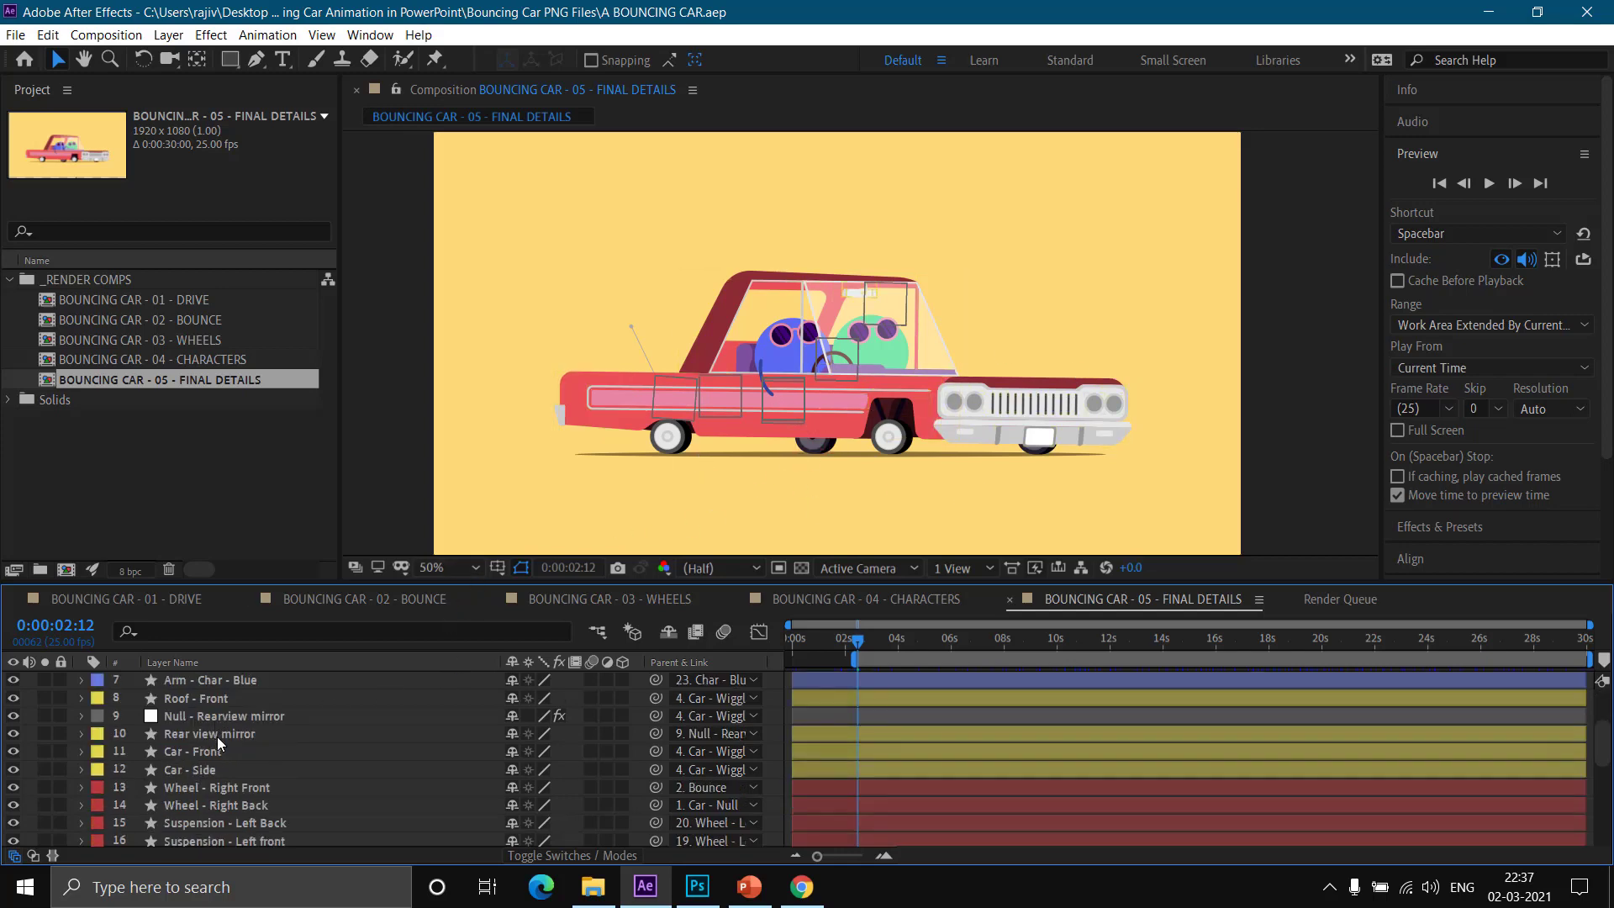
scroll(222, 746, "down", 4)
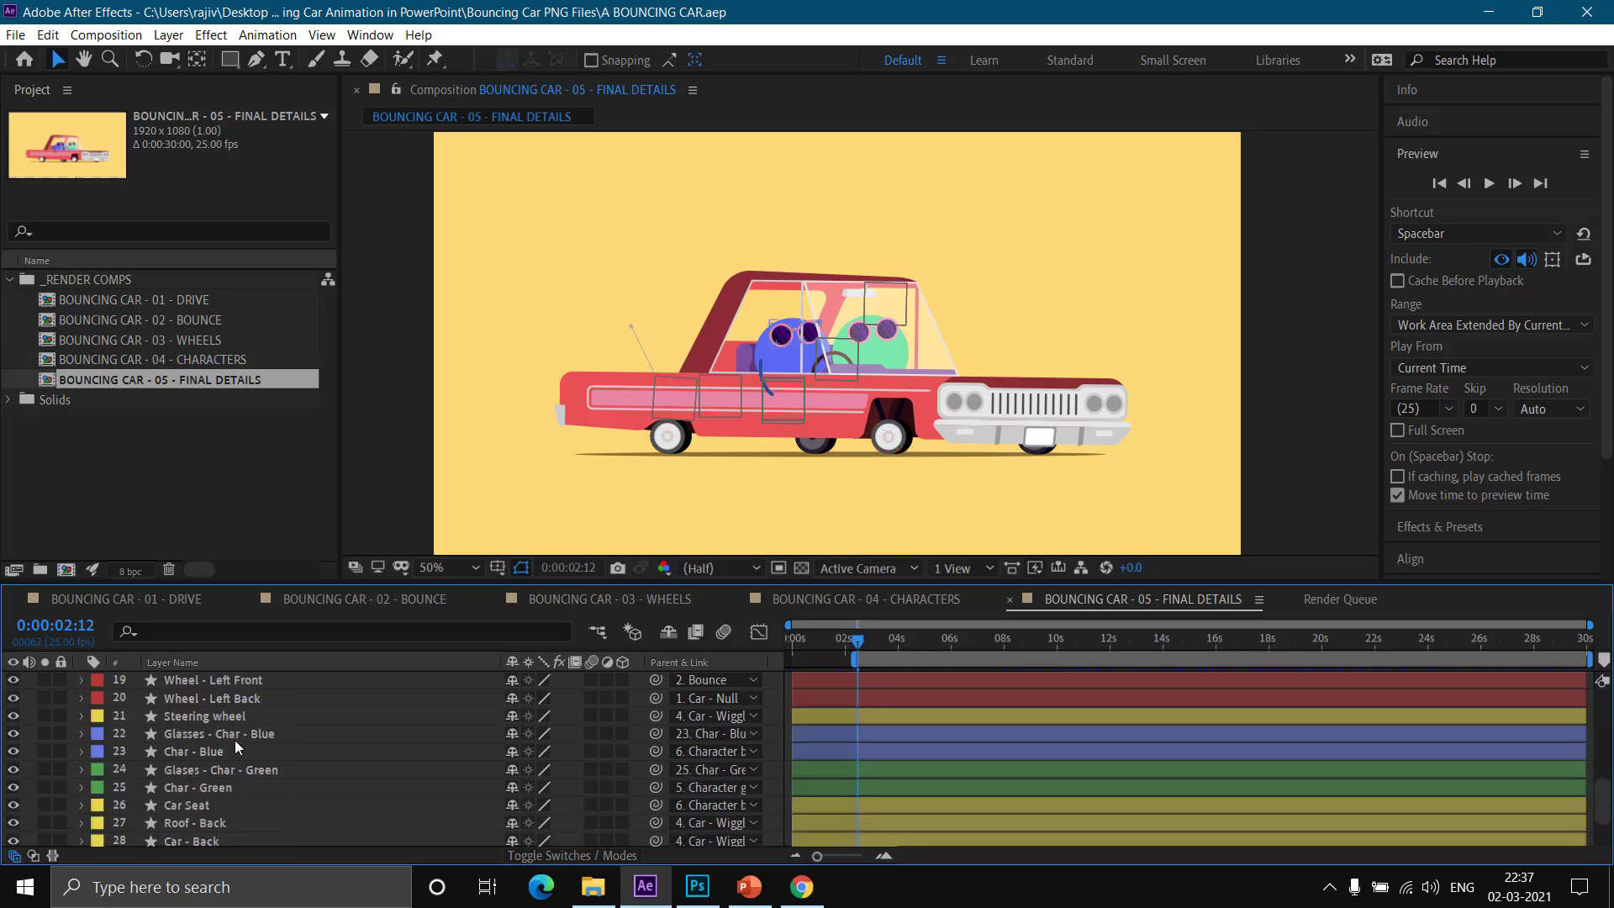
scroll(234, 748, "down", 2)
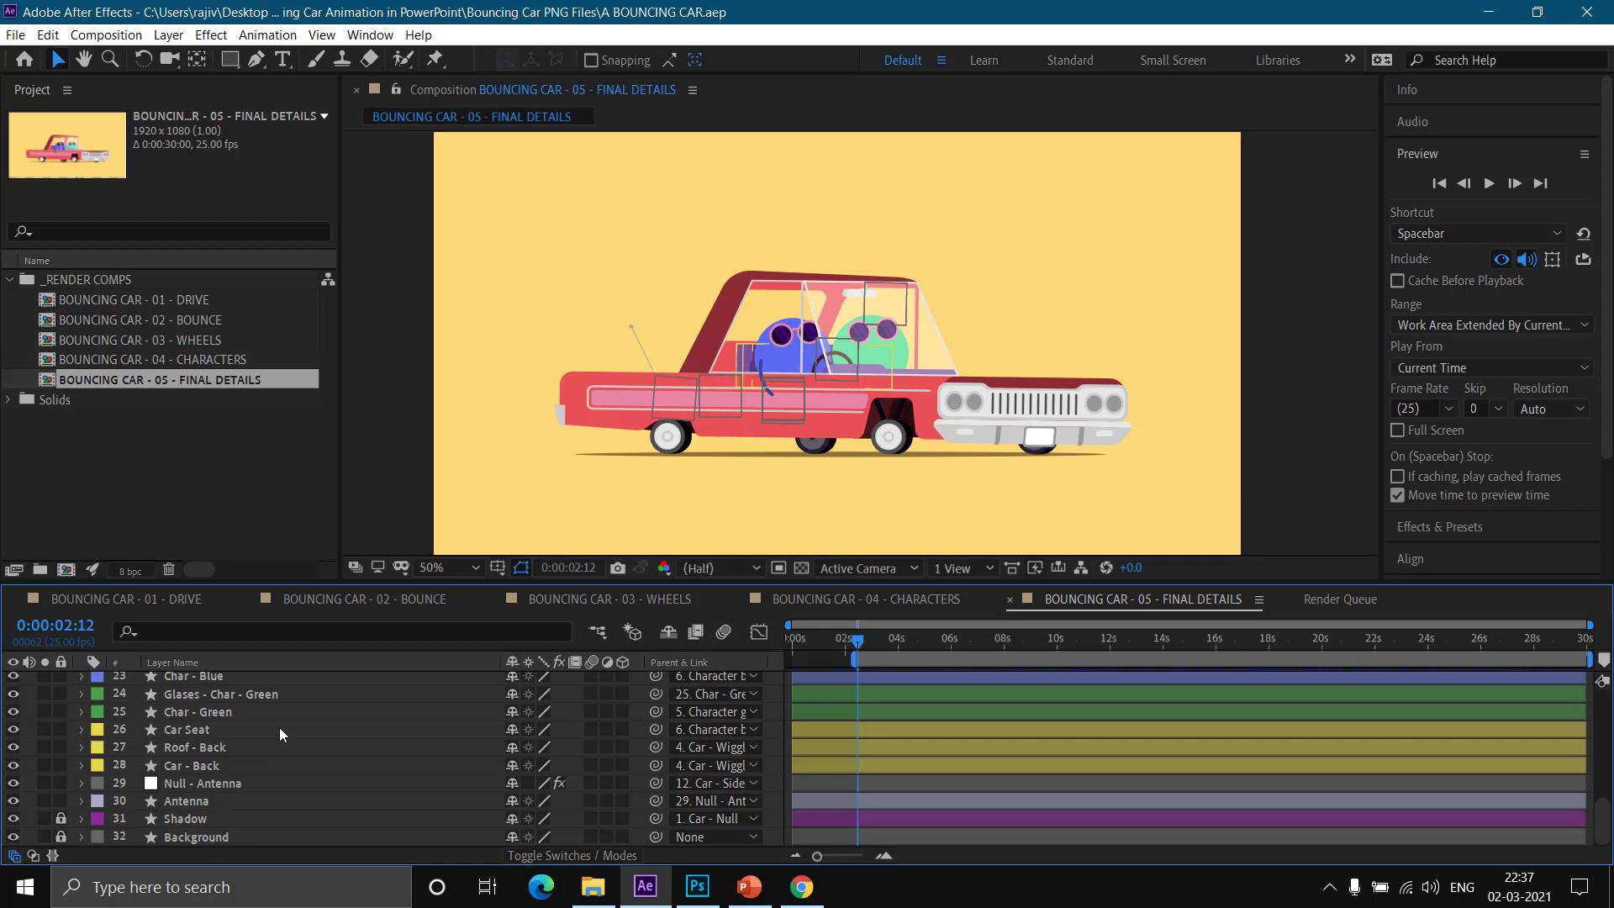
scroll(279, 724, "up", 3)
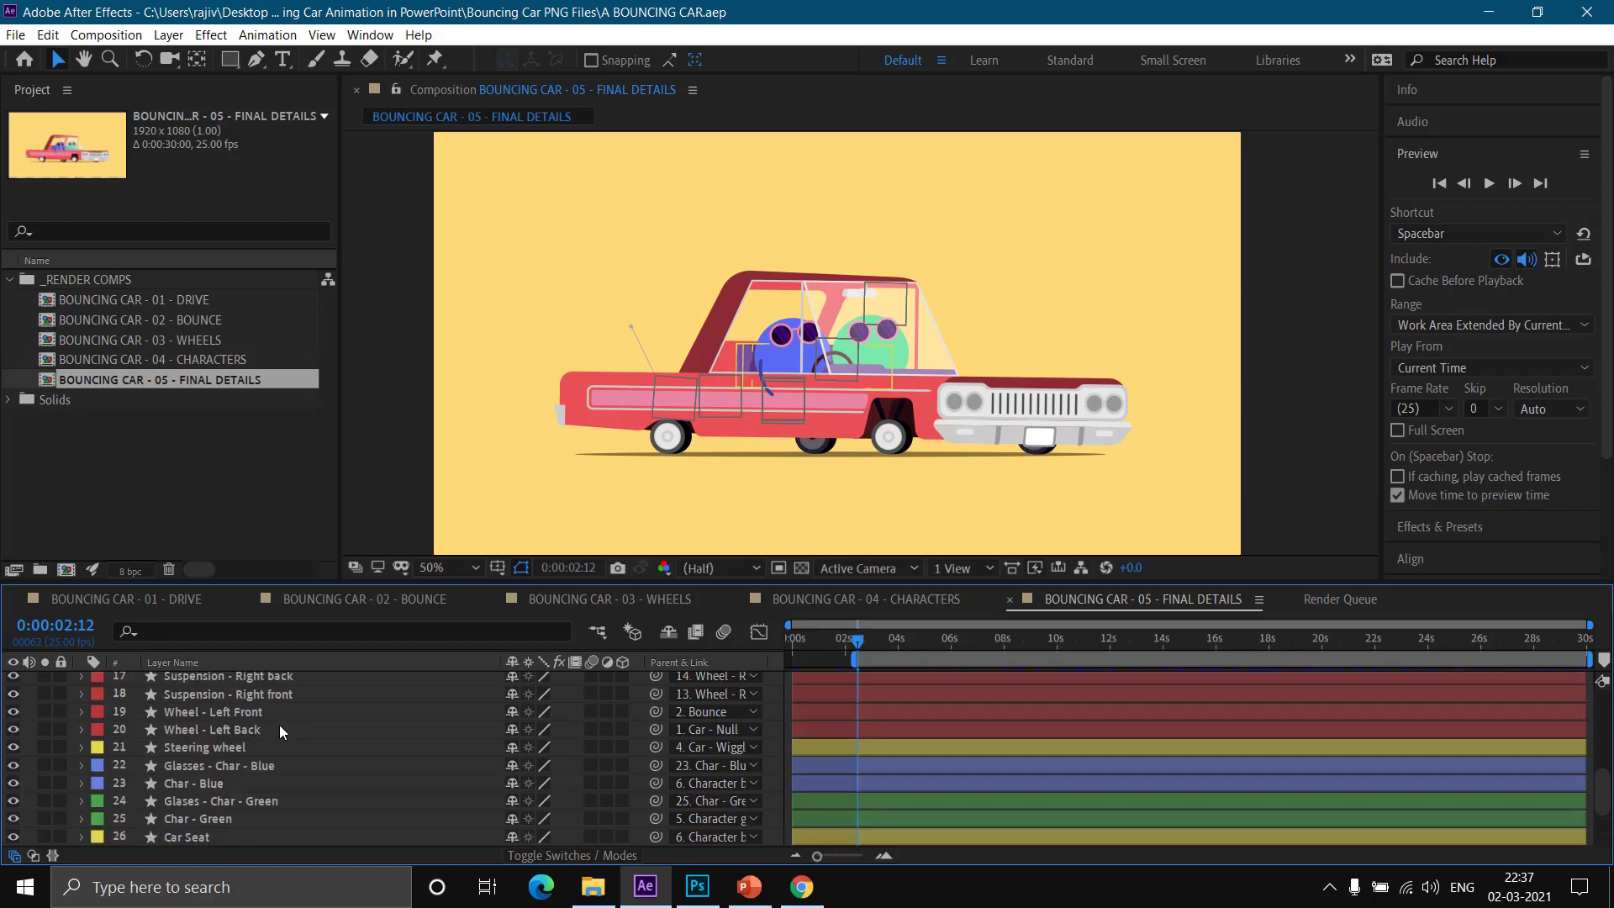
scroll(282, 708, "down", 3)
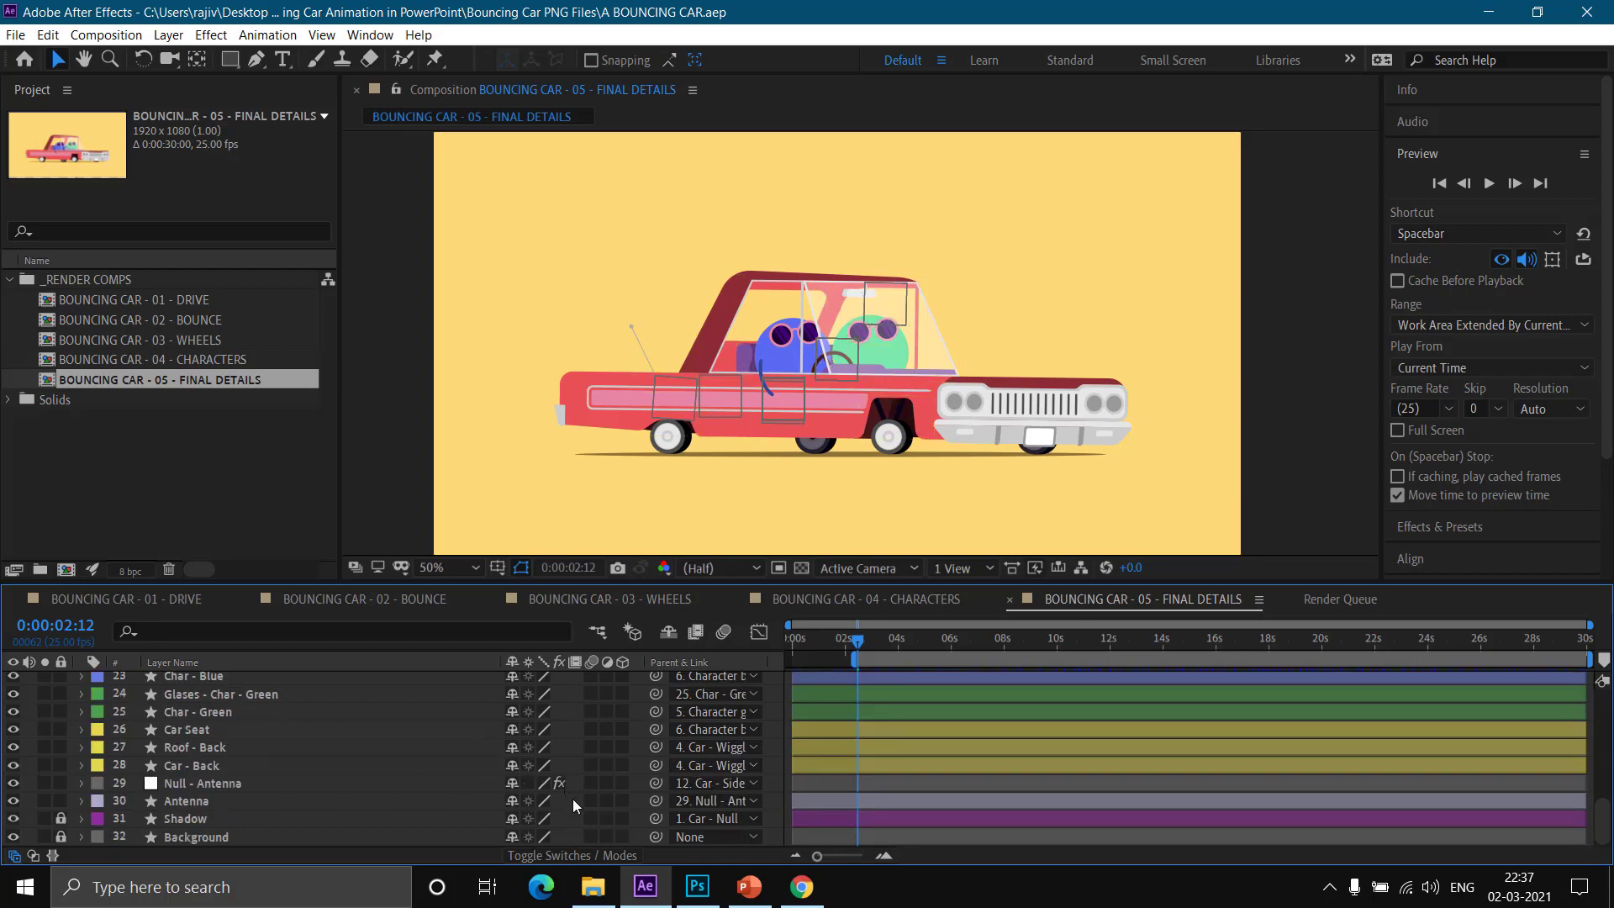
- Switch to PowerPoint, draw a 2.54 cm square above the car on the slide, and delete it
left_click(605, 901)
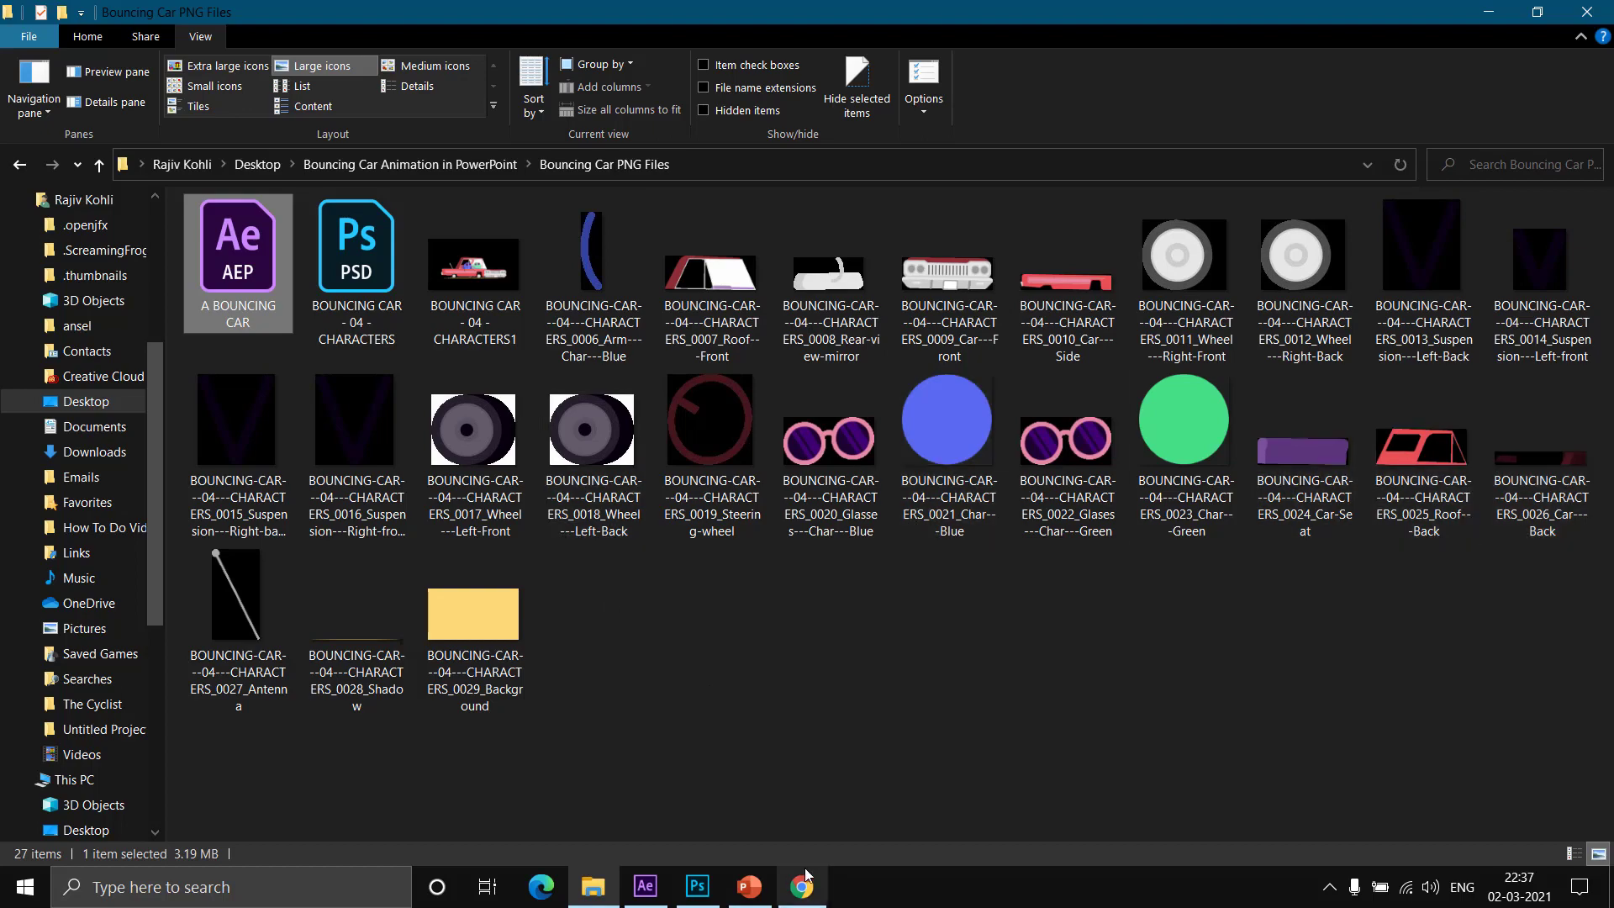
left_click(748, 887)
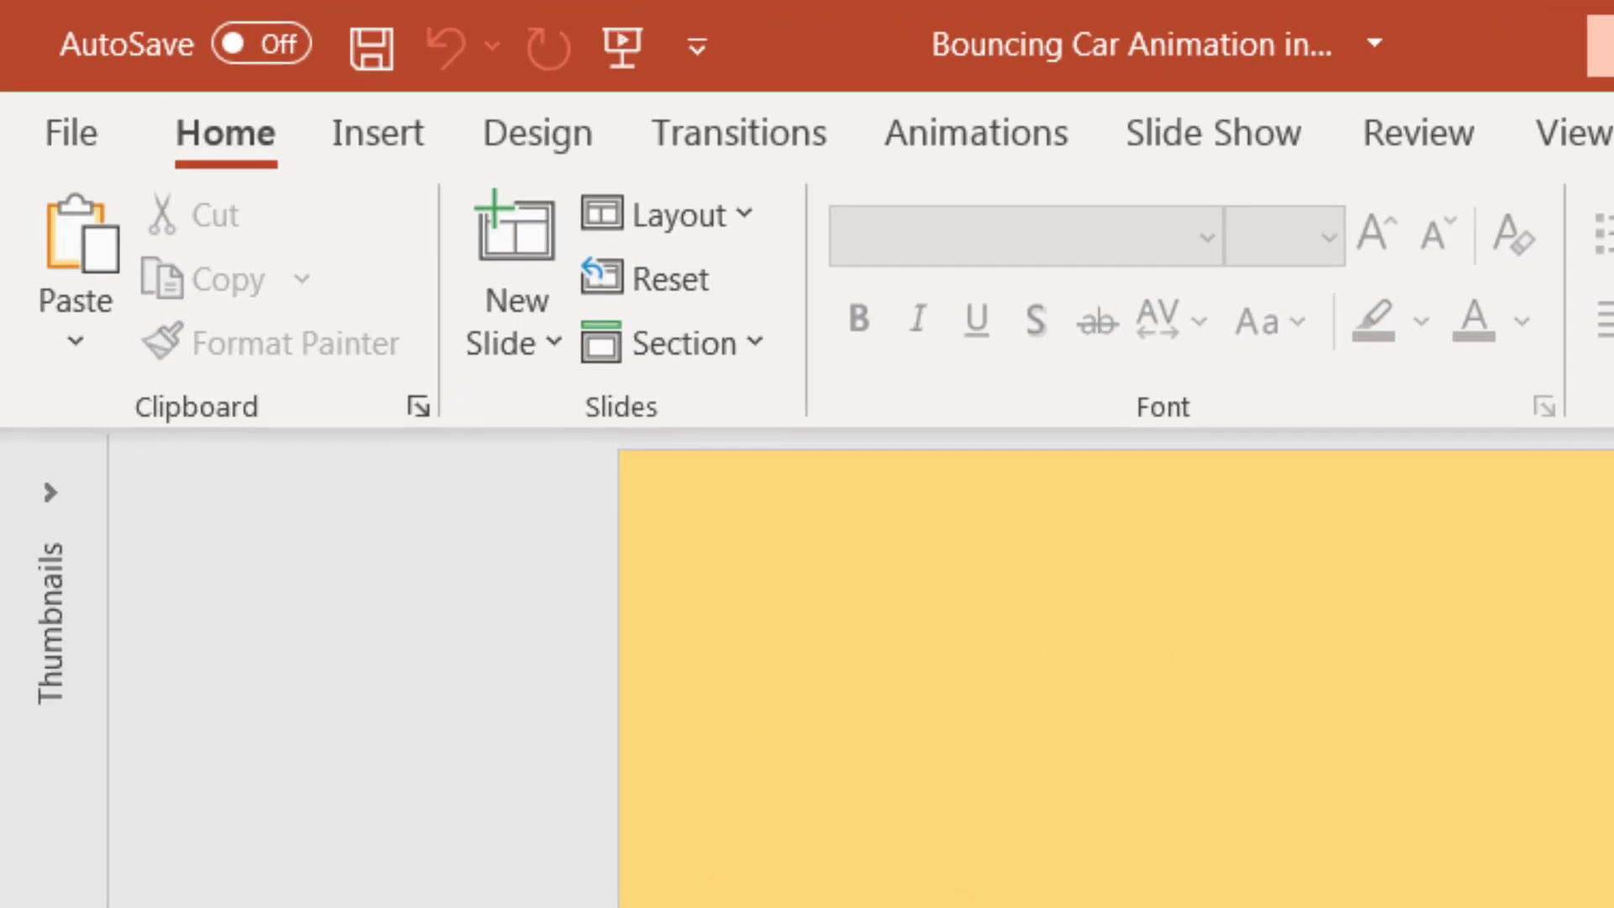
left_click(417, 134)
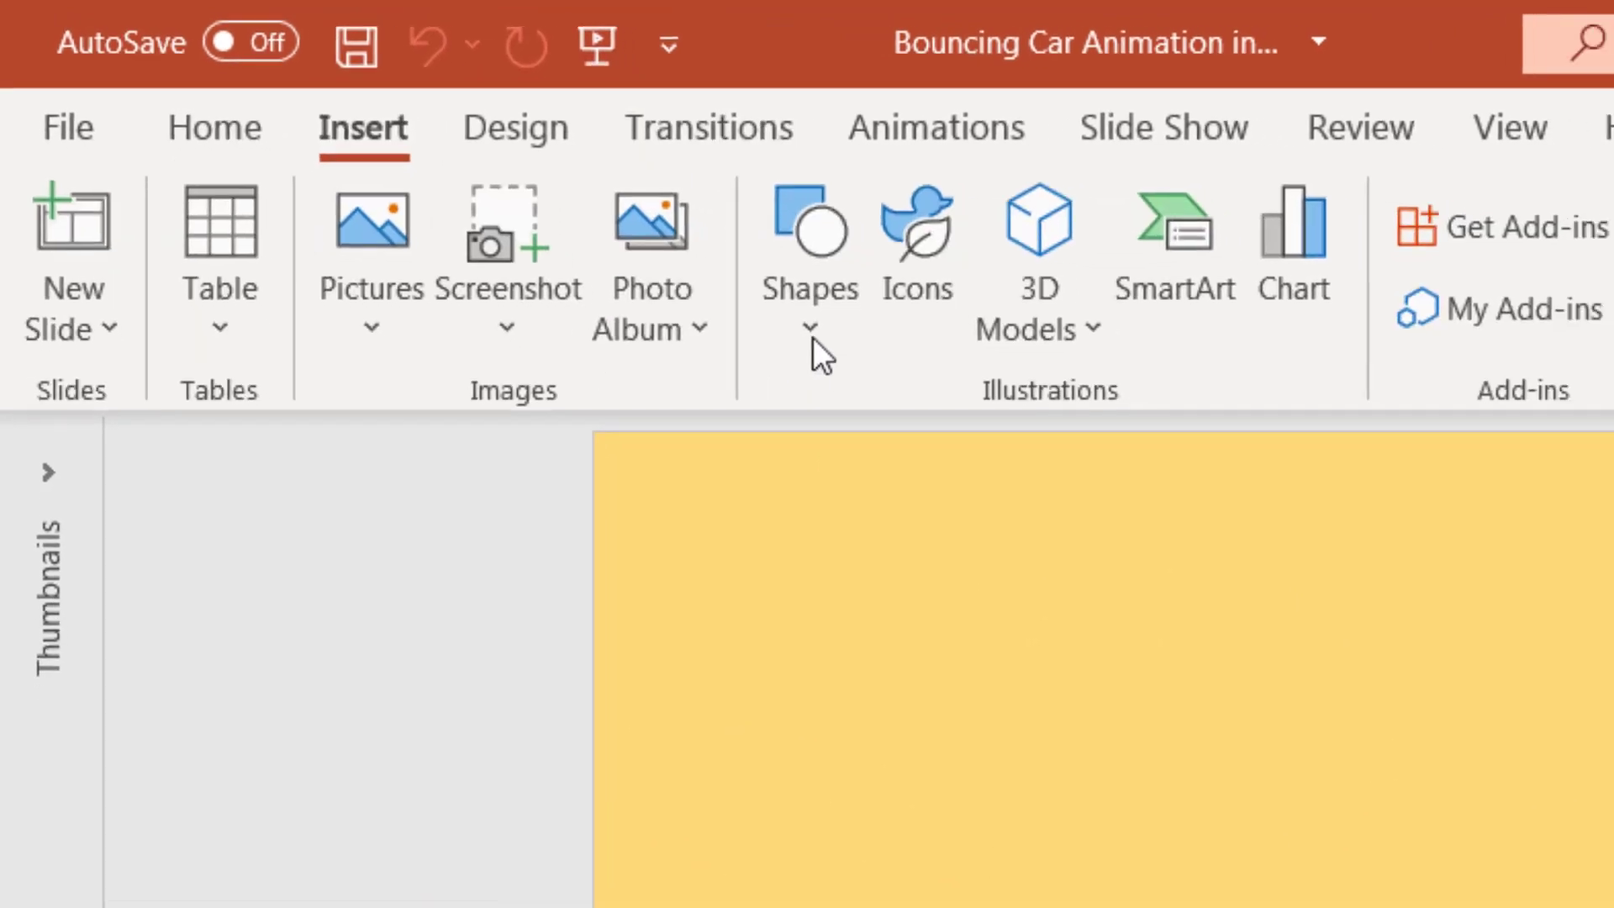
left_click(821, 311)
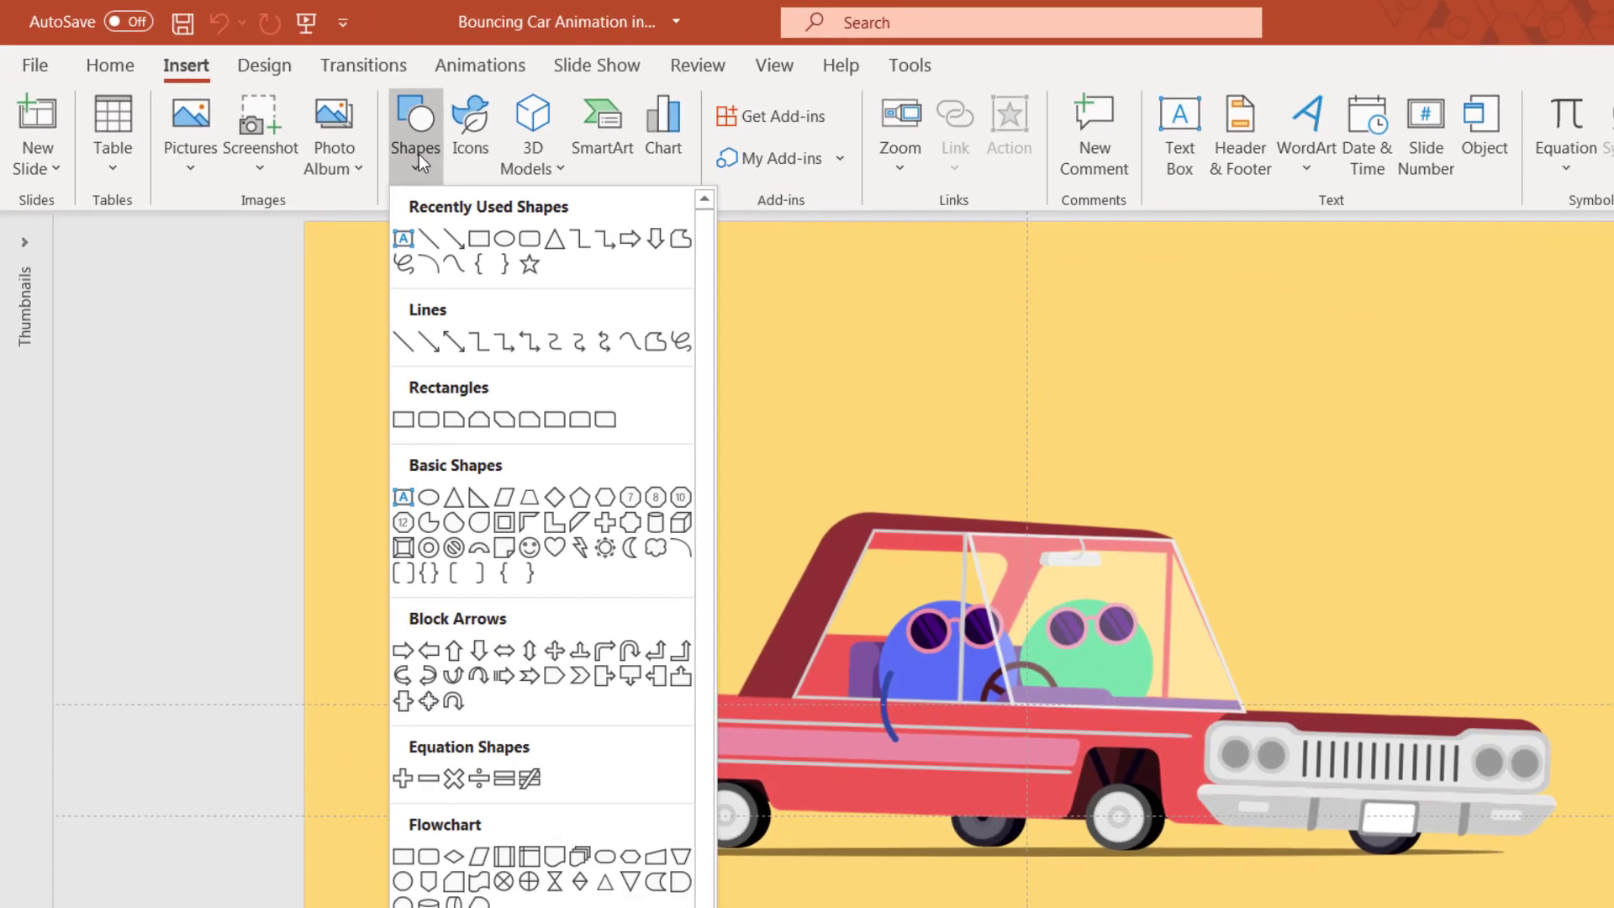
left_click(479, 239)
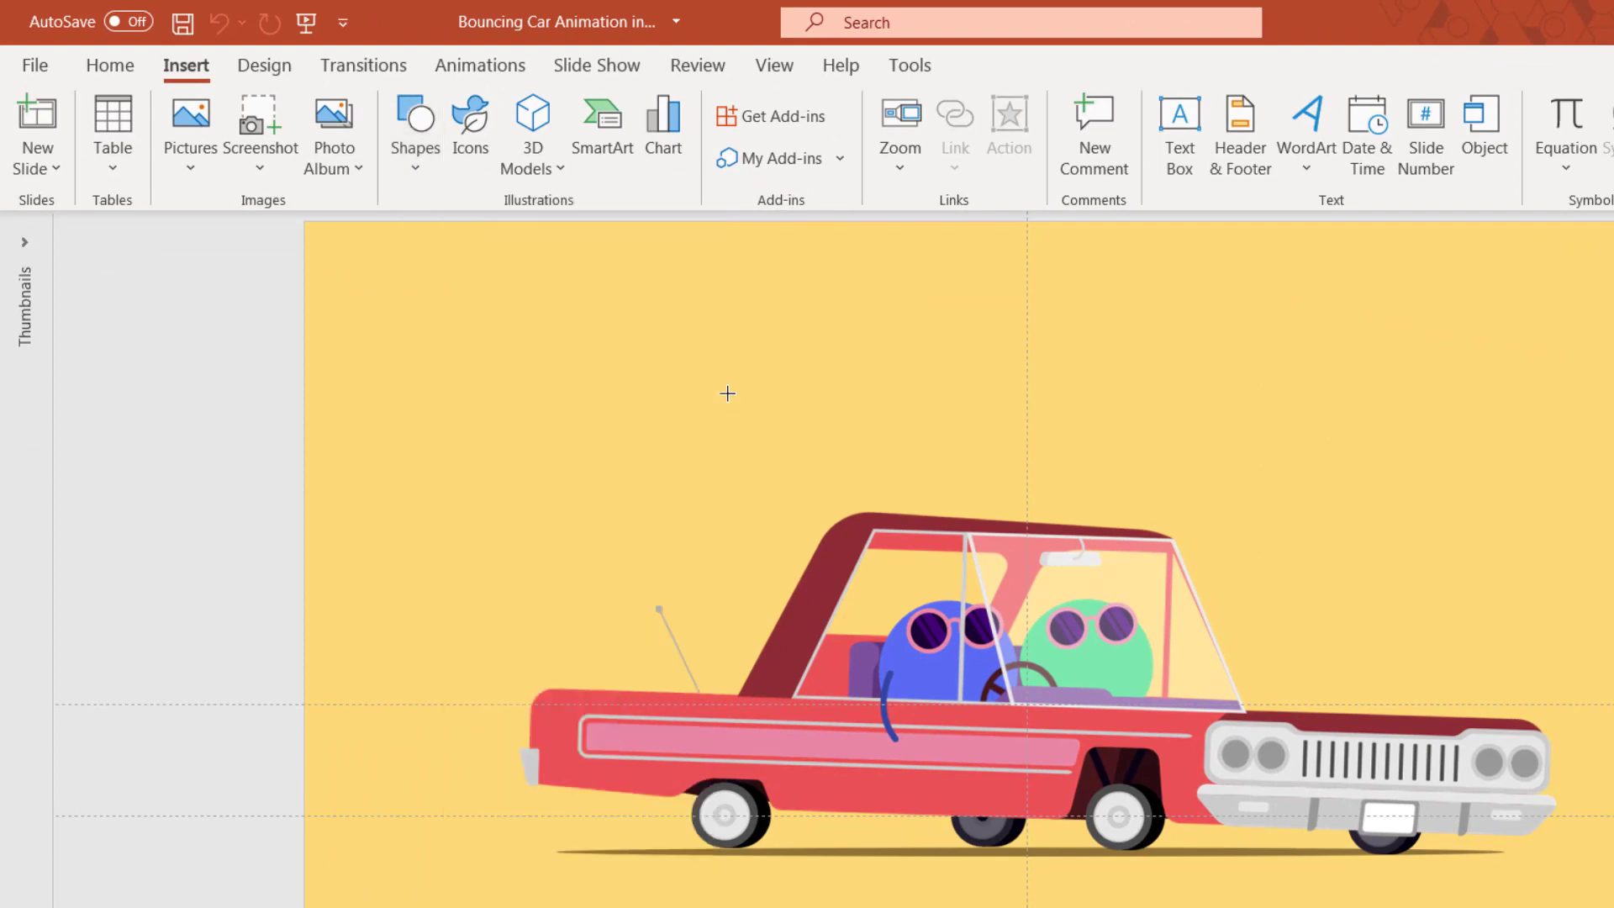
left_click_drag(691, 358, 801, 467)
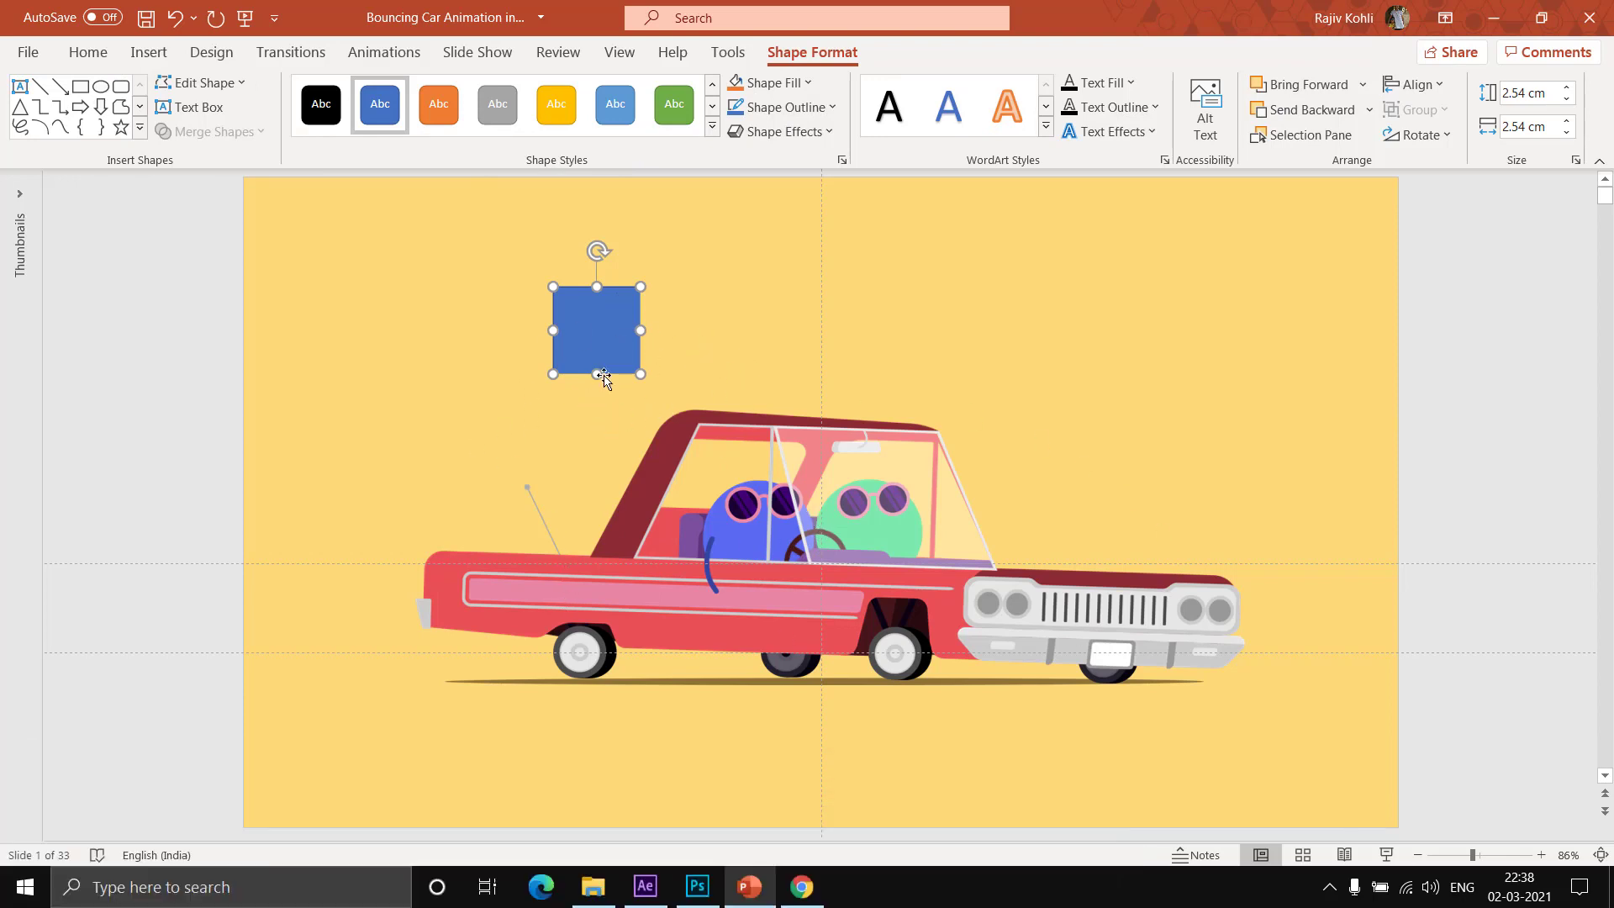
key("Delete")
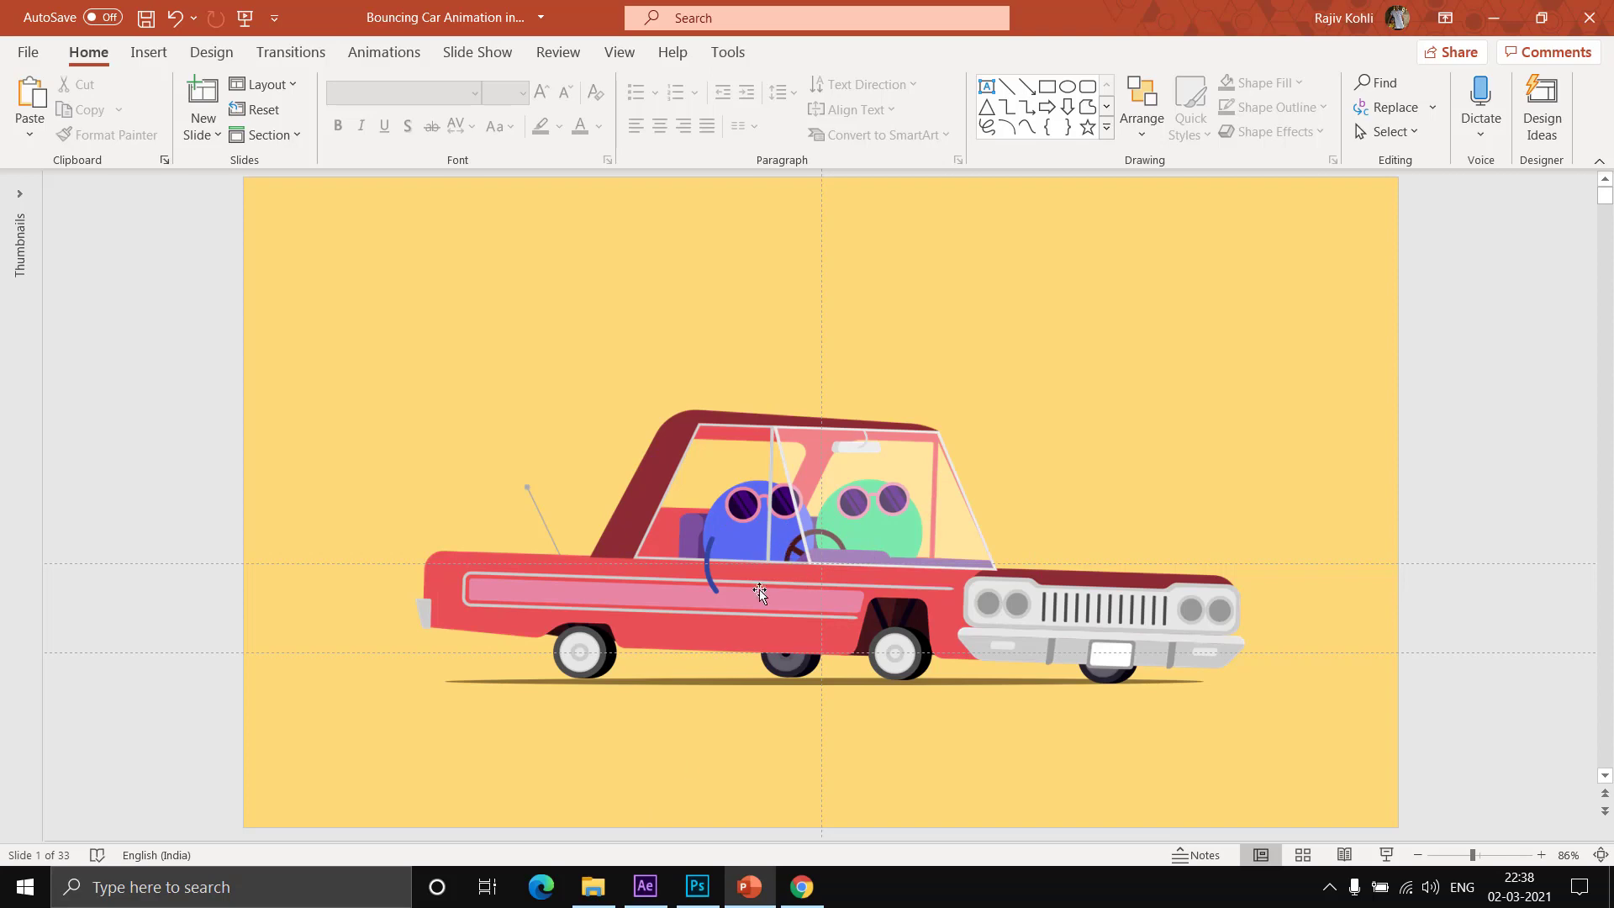
left_click(644, 887)
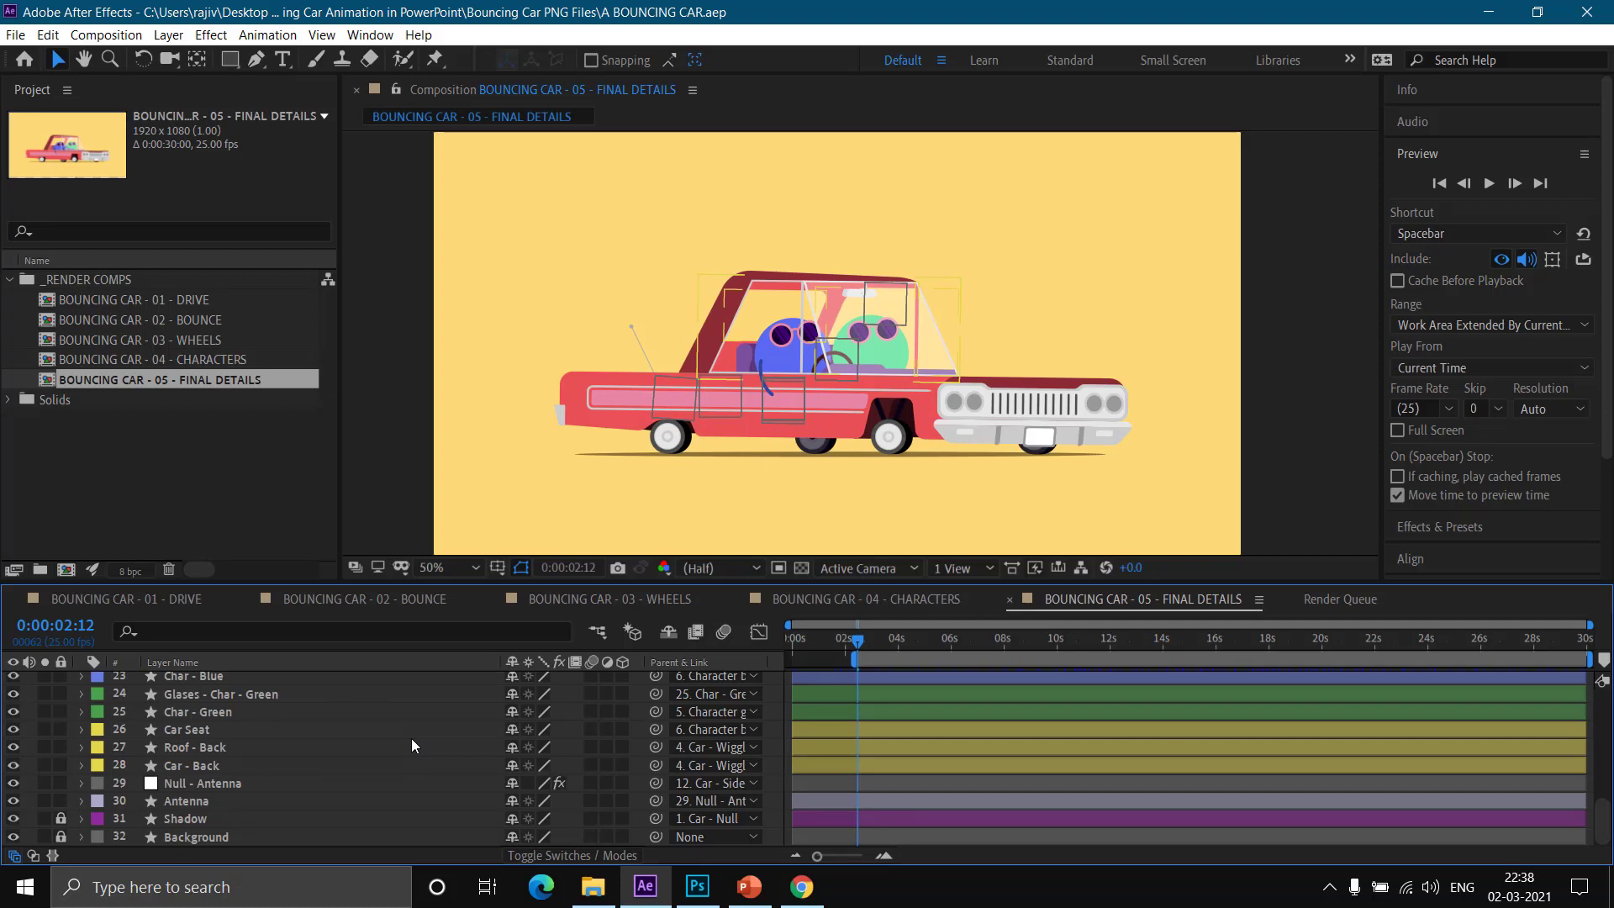
left_click(592, 887)
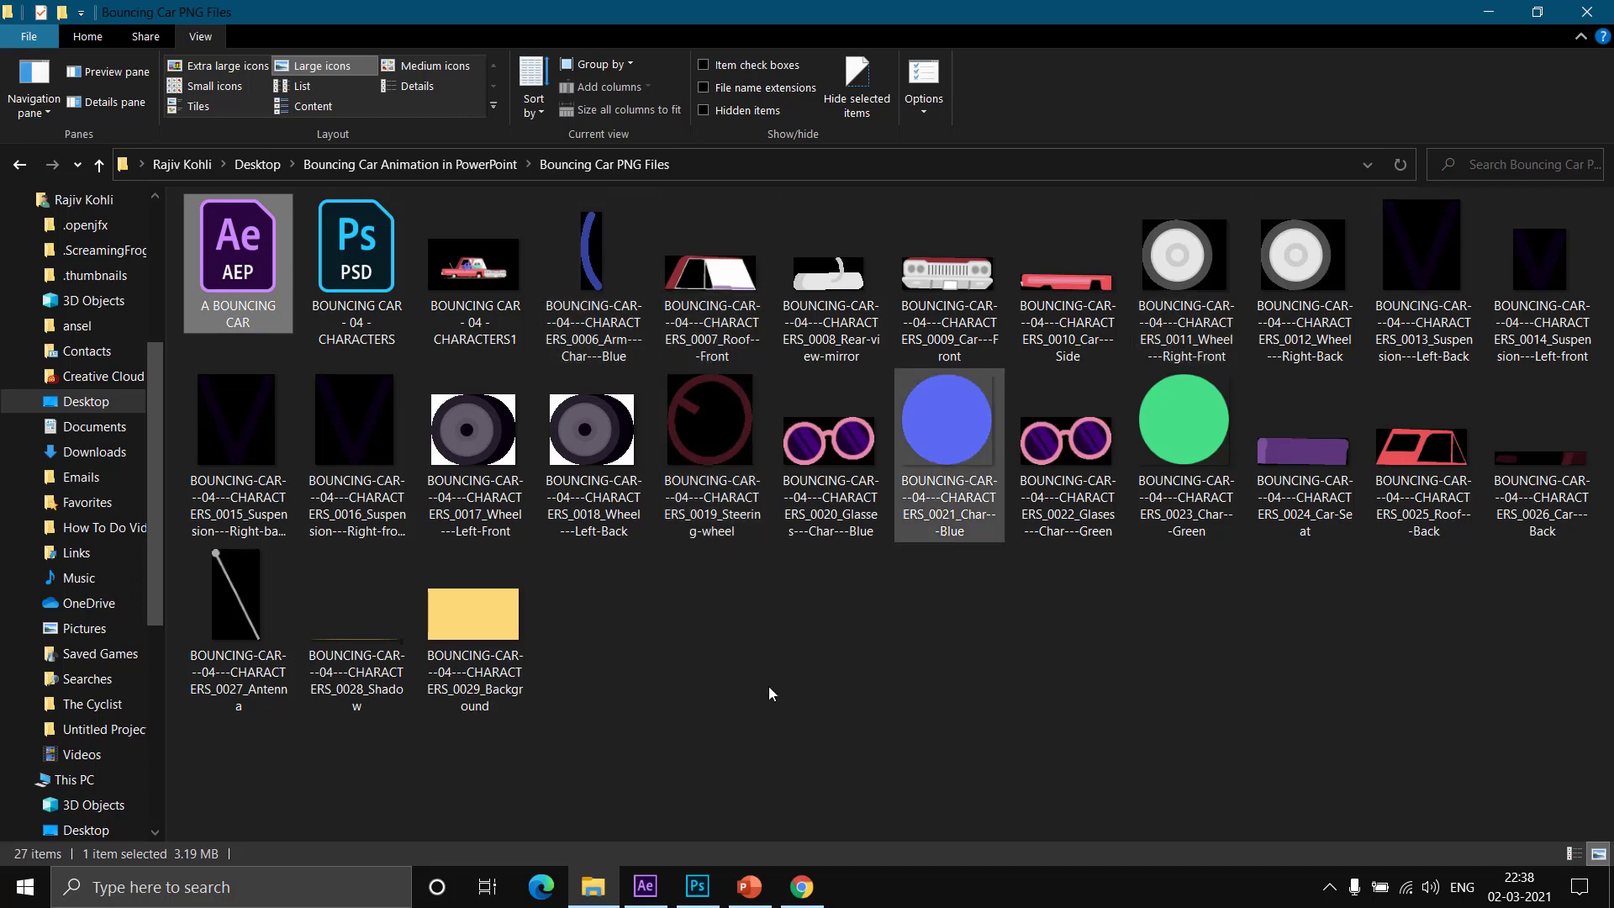
- In After Effects, save the current frame as Photoshop layers into a new Desktop folder named "AE to Photoshop"
left_click(645, 887)
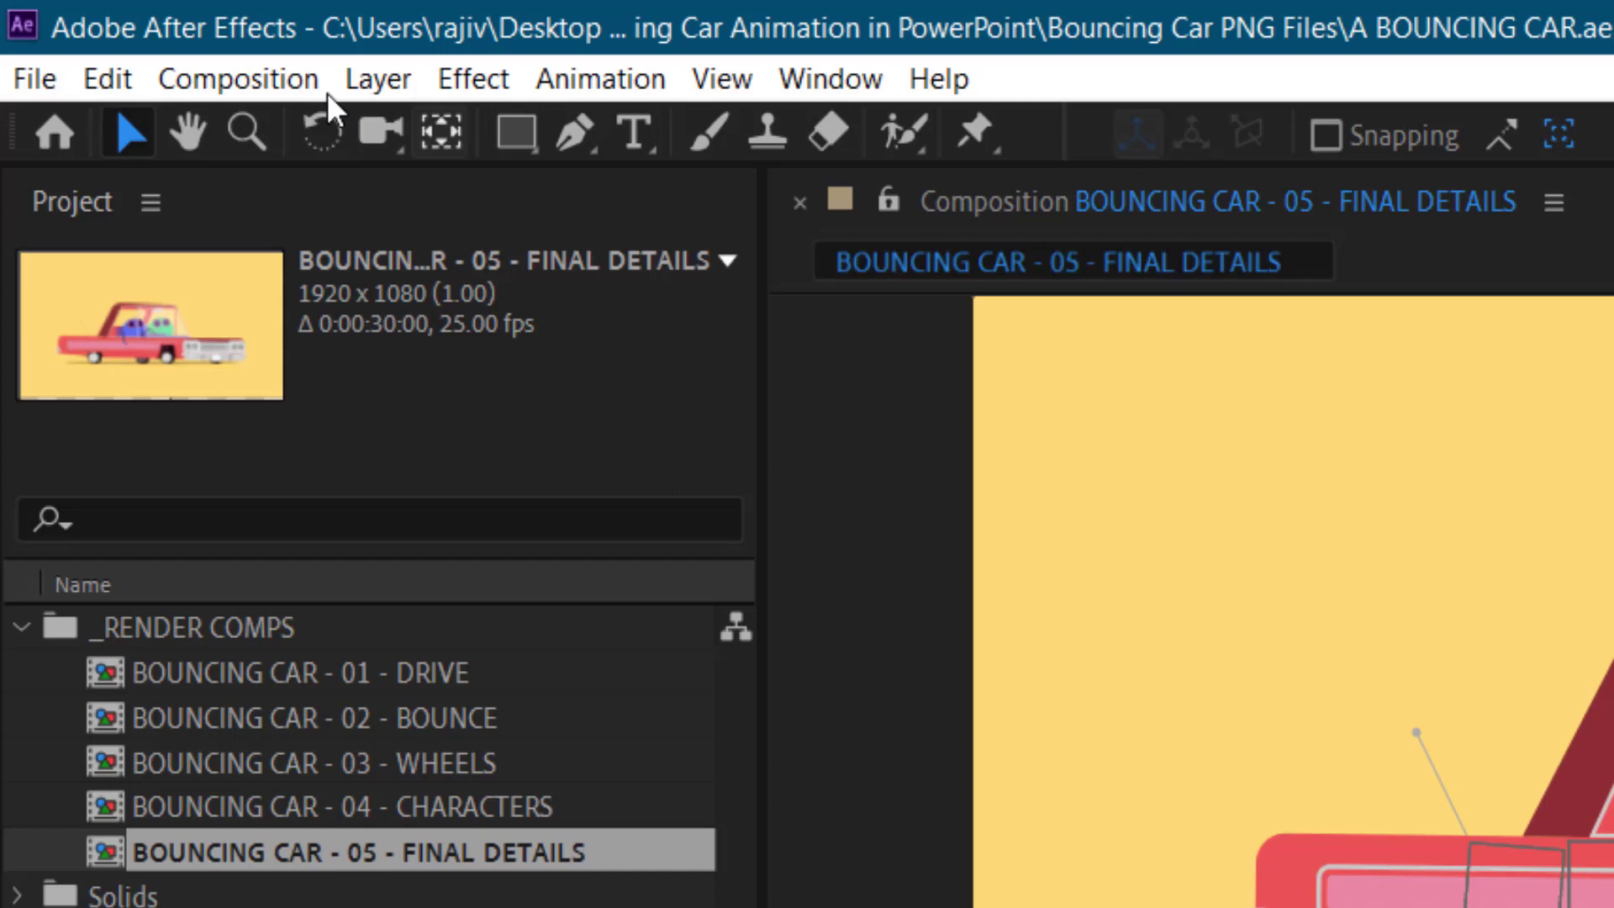
left_click(183, 56)
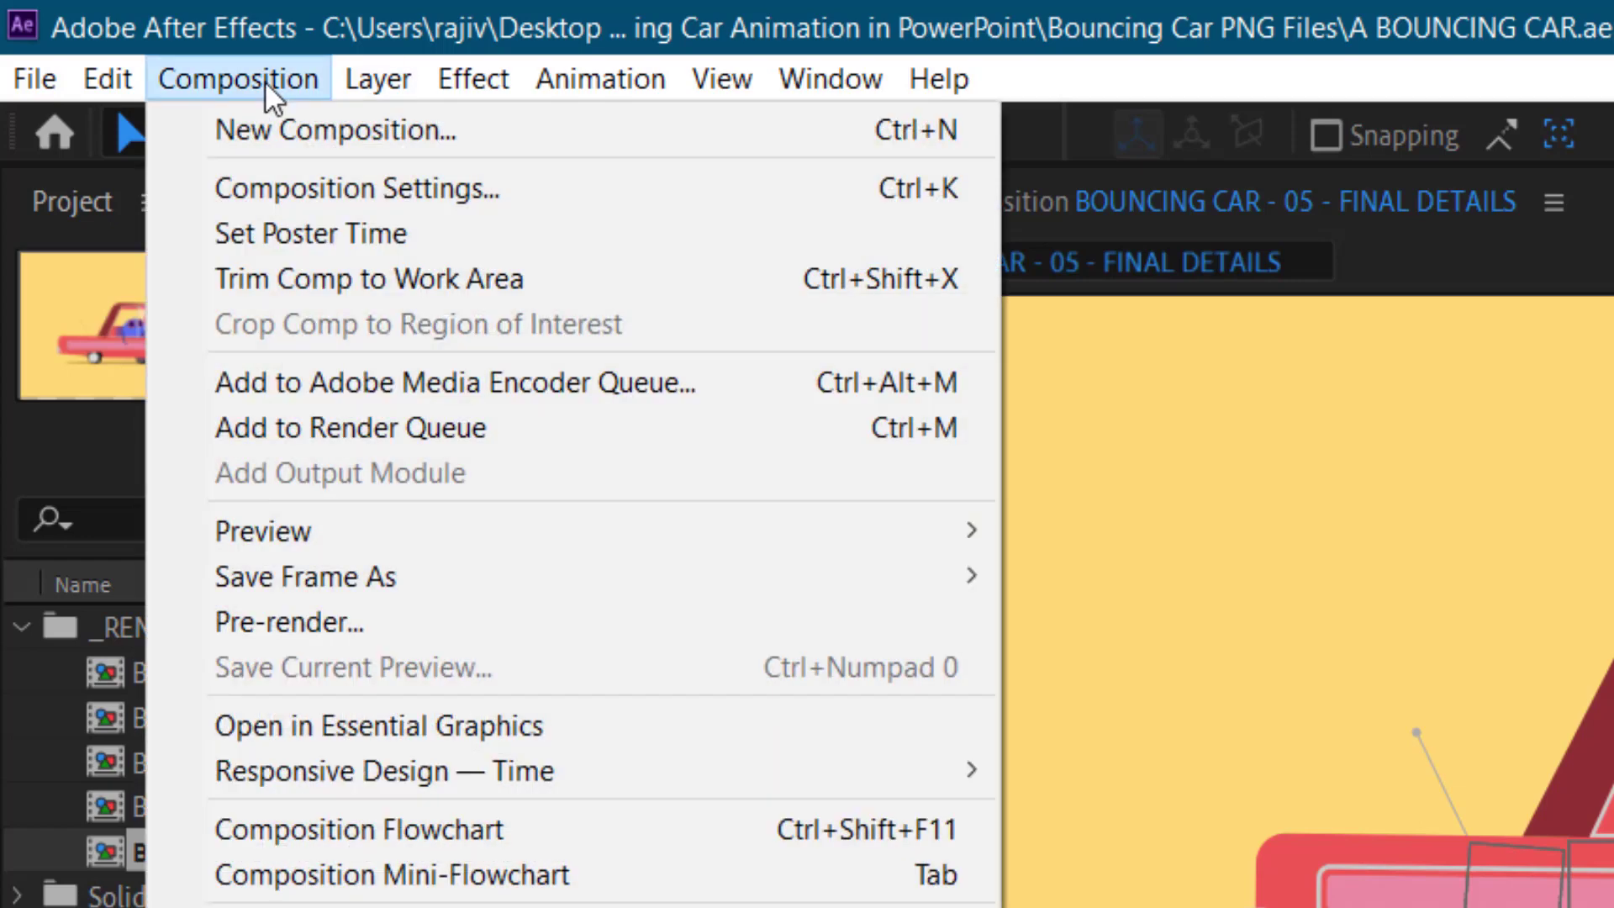
mouse_move(349, 577)
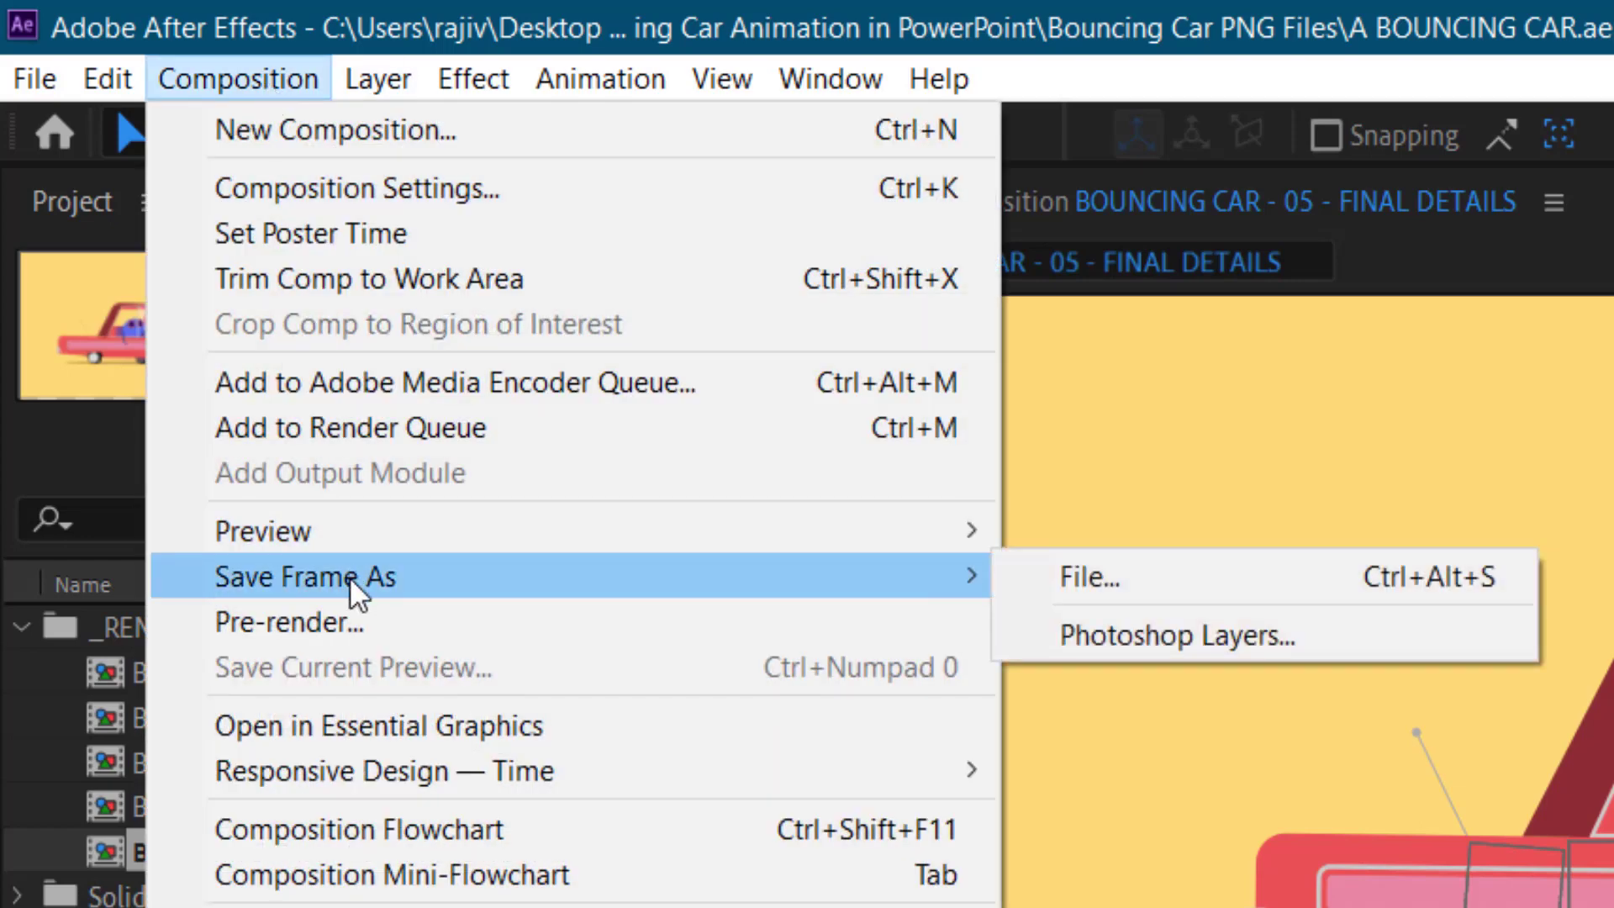
left_click(1243, 642)
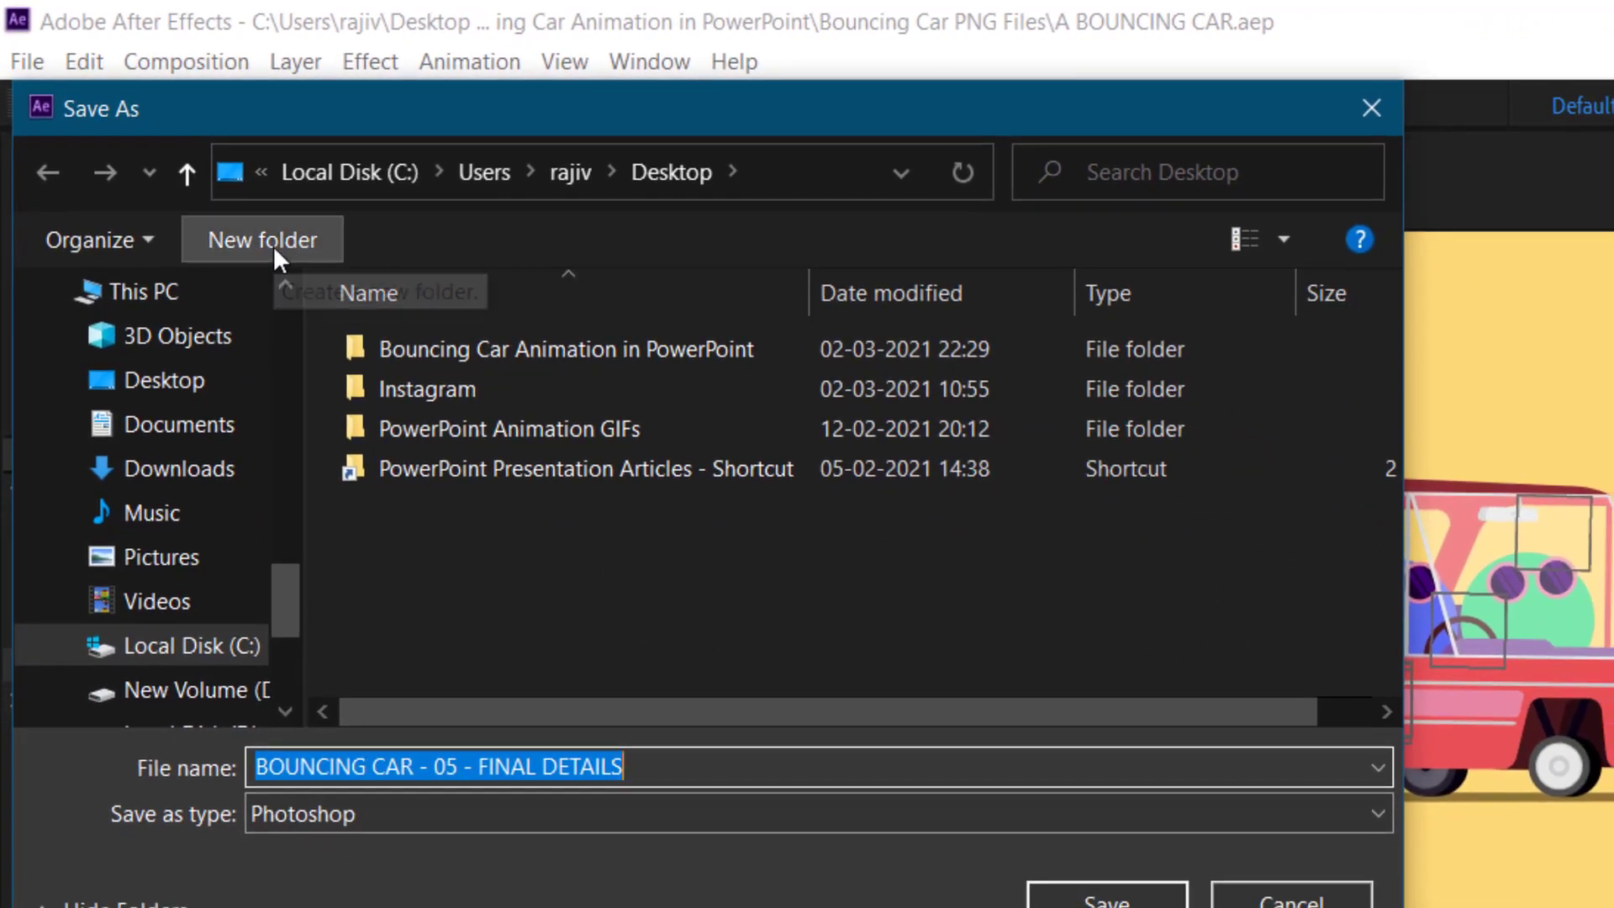
left_click(272, 245)
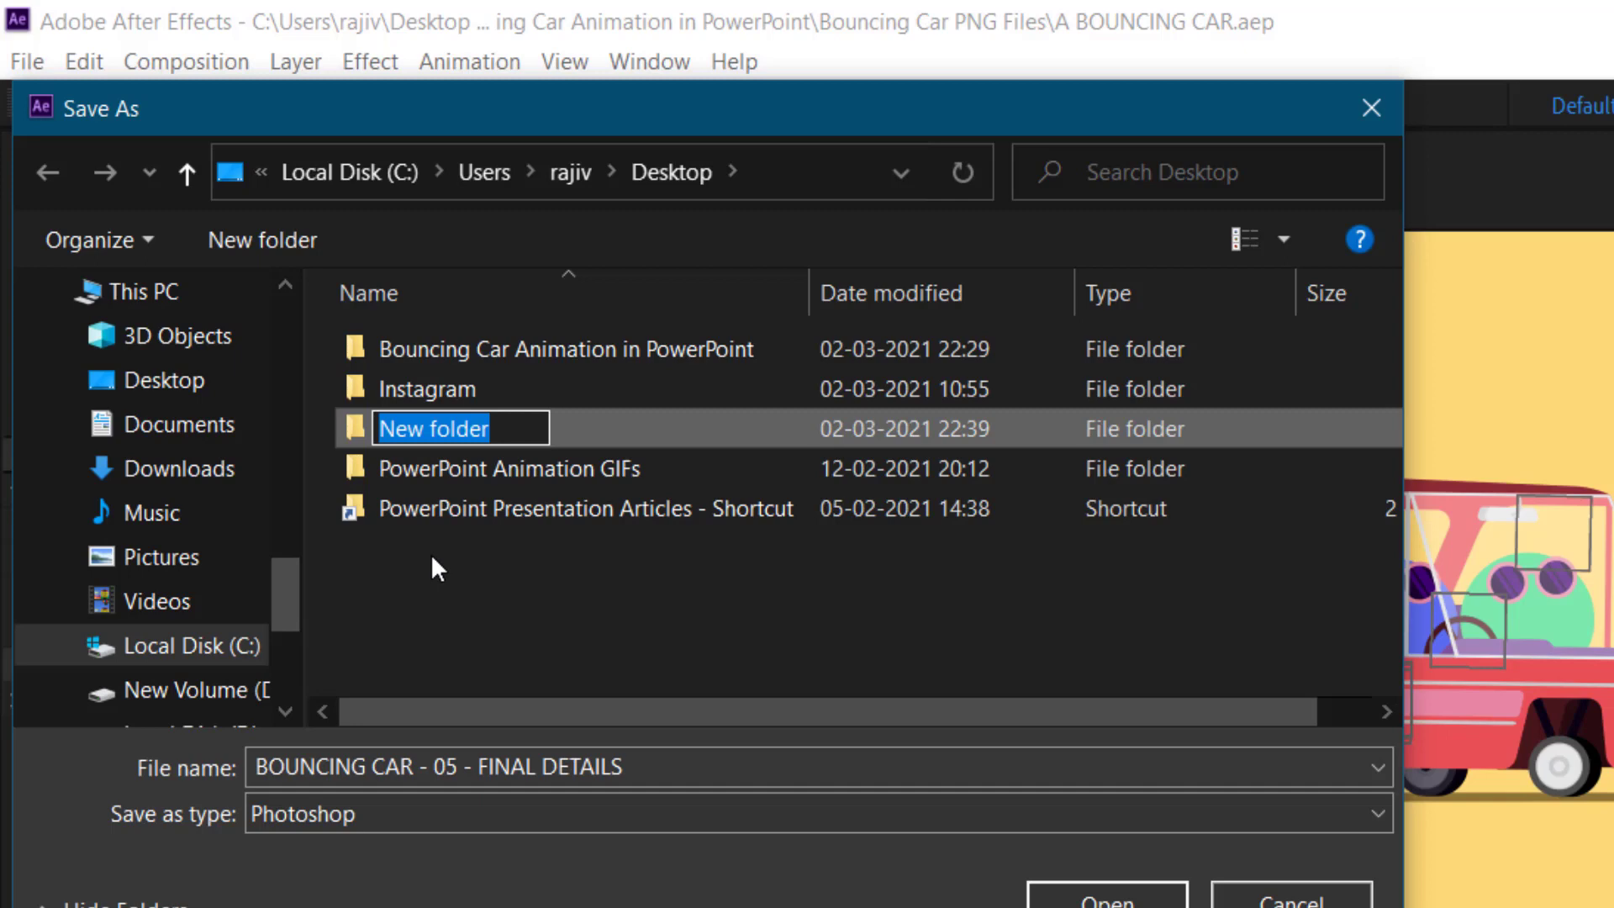
type("AE ")
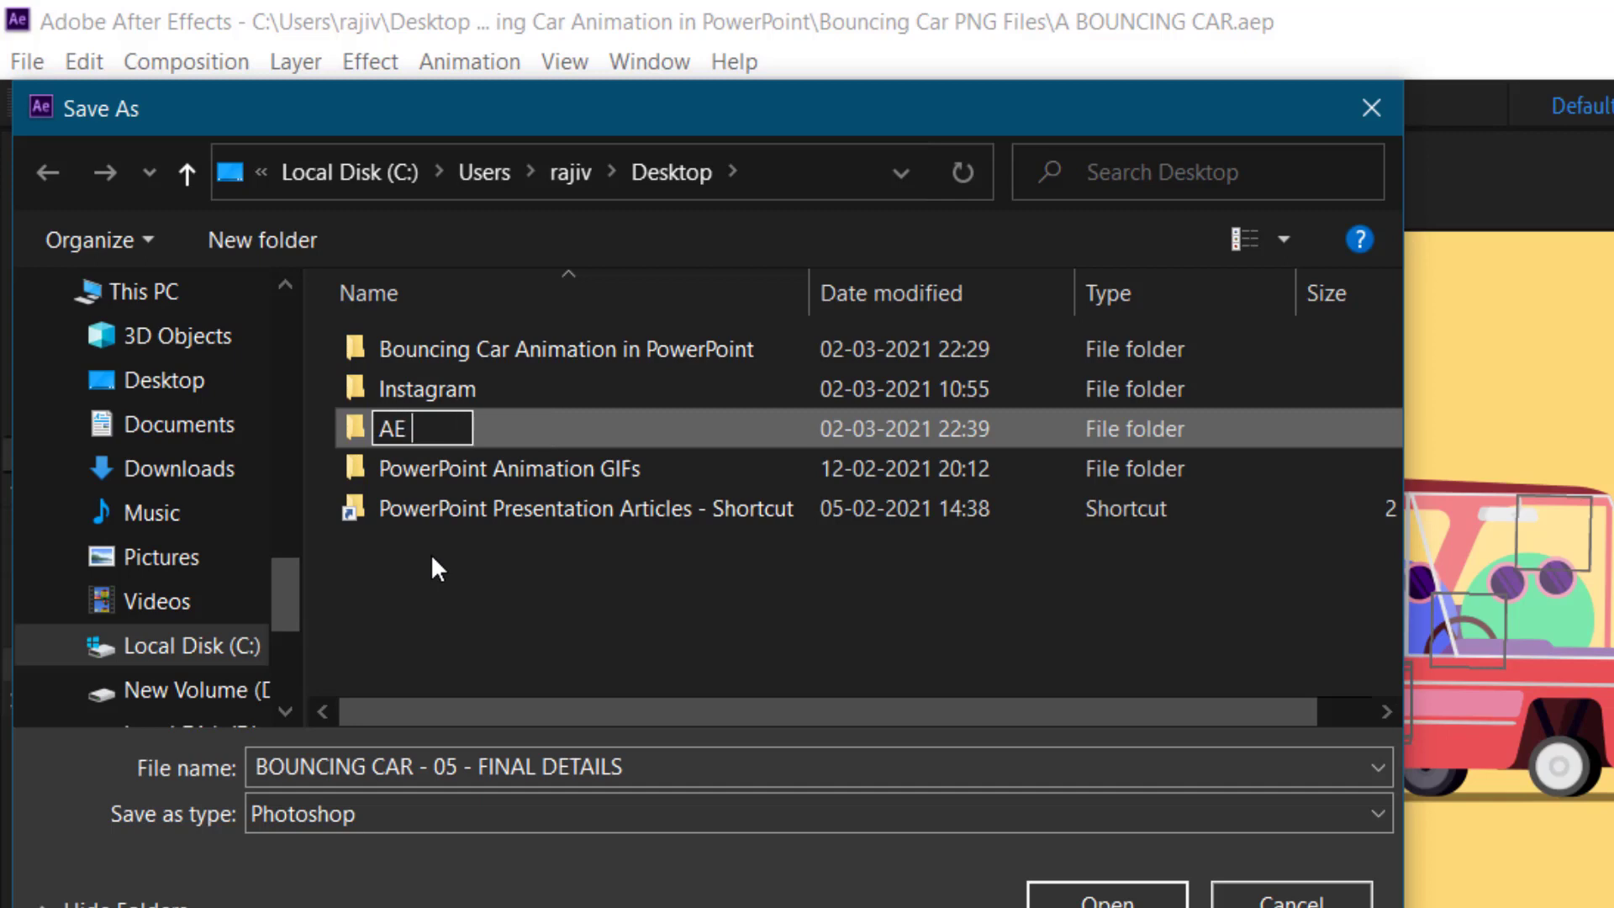
type("to Photoshop")
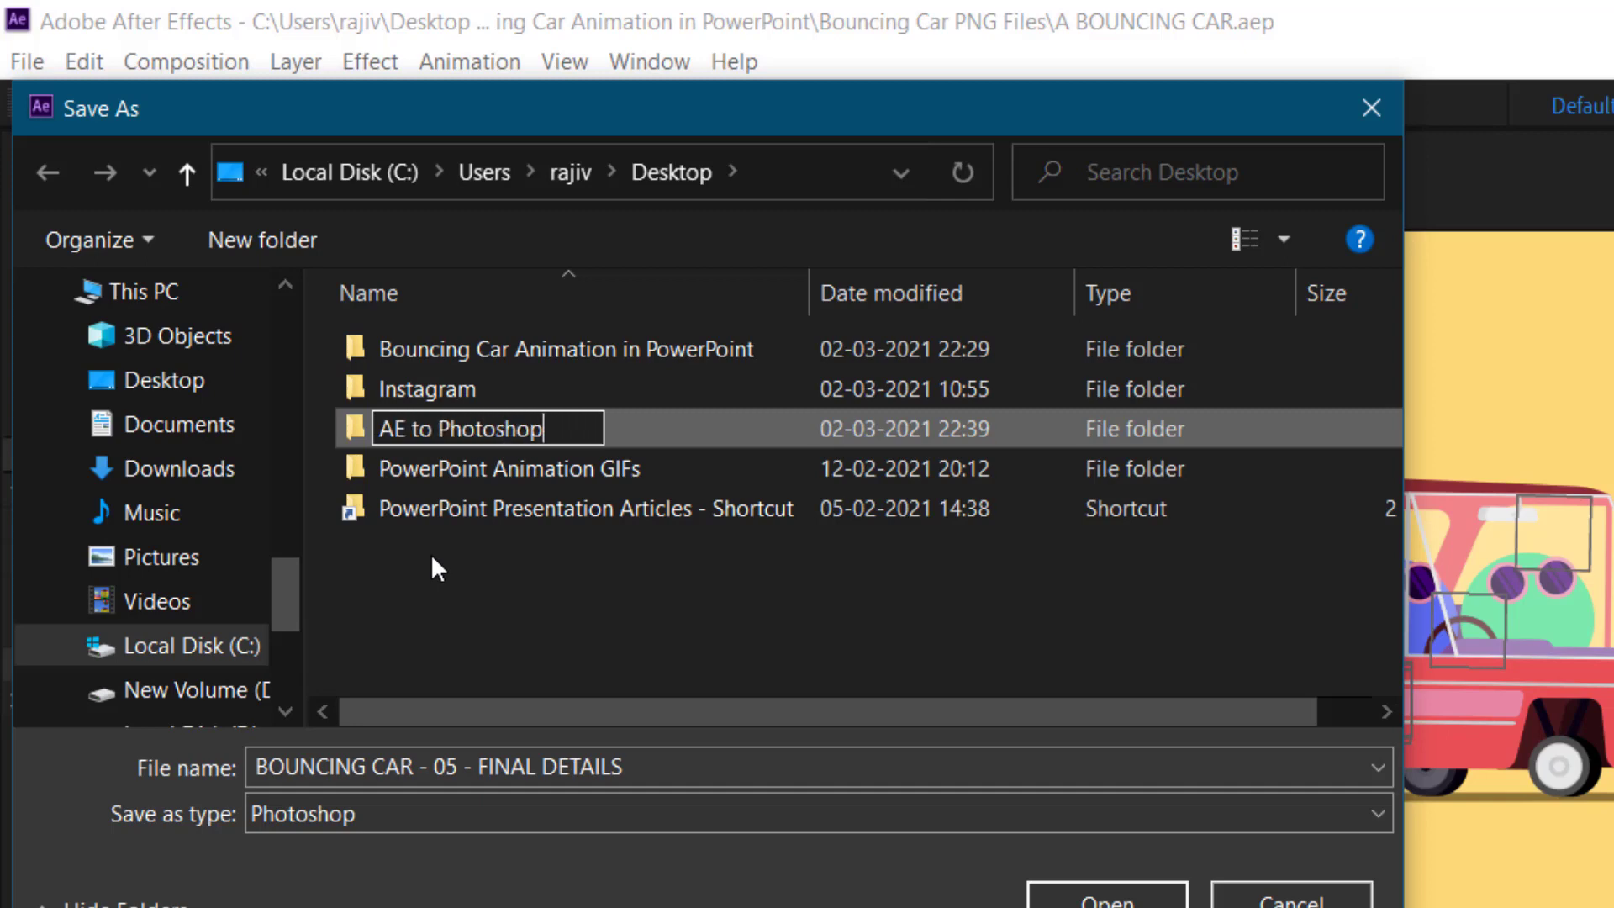
key("Return")
key("Return")
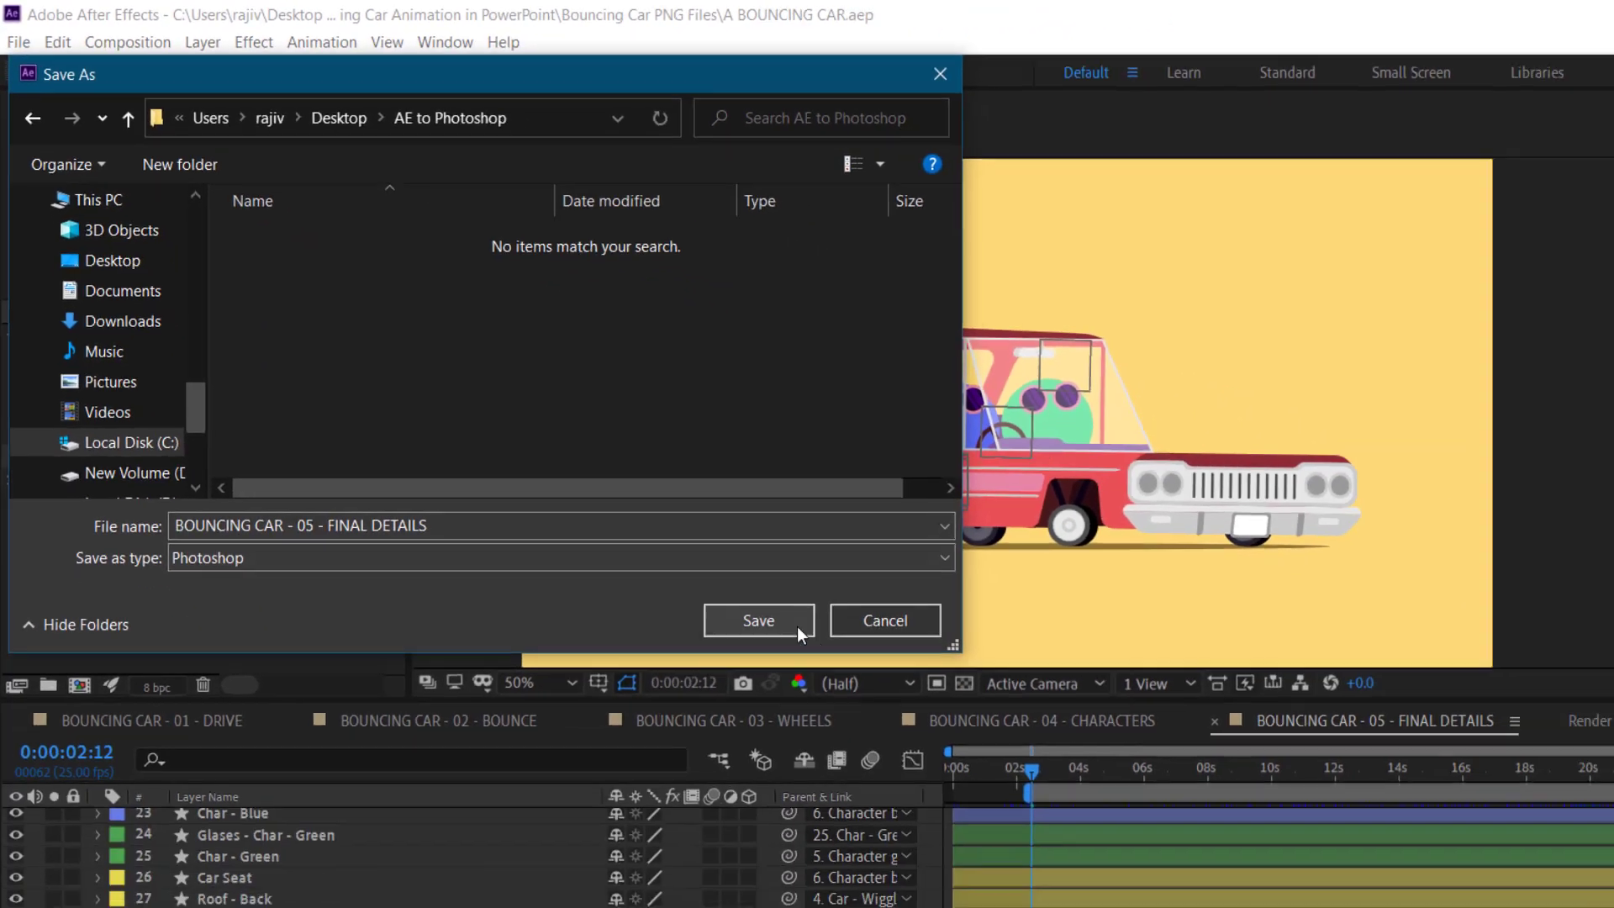
left_click(1106, 896)
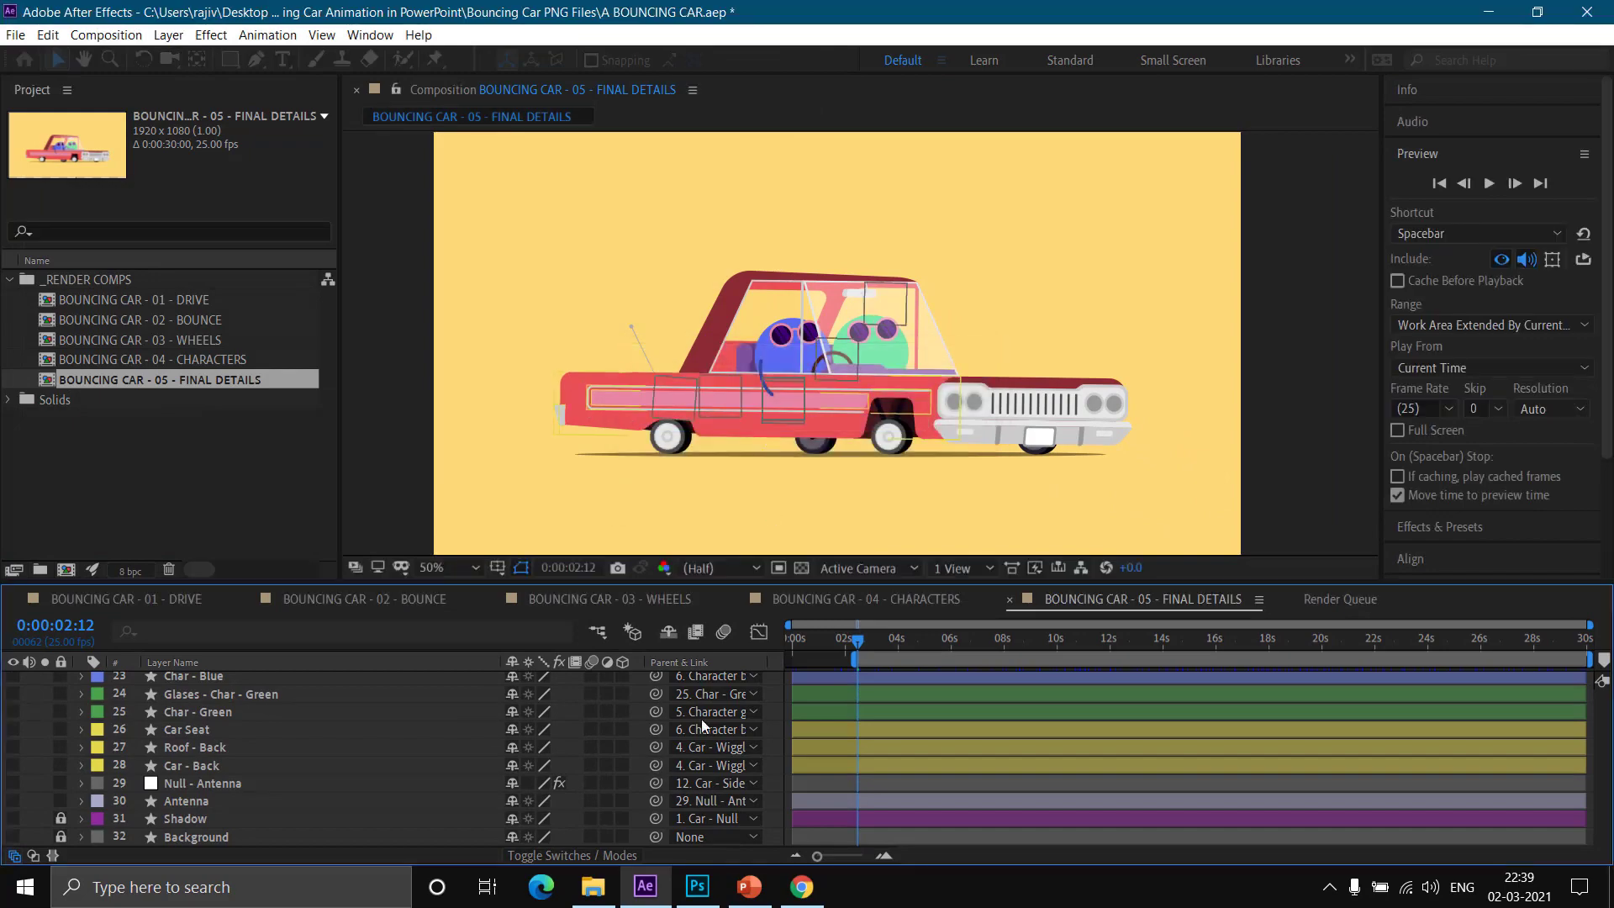
- Open the AE to Photoshop folder on the Desktop in File Explorer and check the type of the exported BOUNCING CAR - 05 - FINAL DETAILS file
left_click(588, 891)
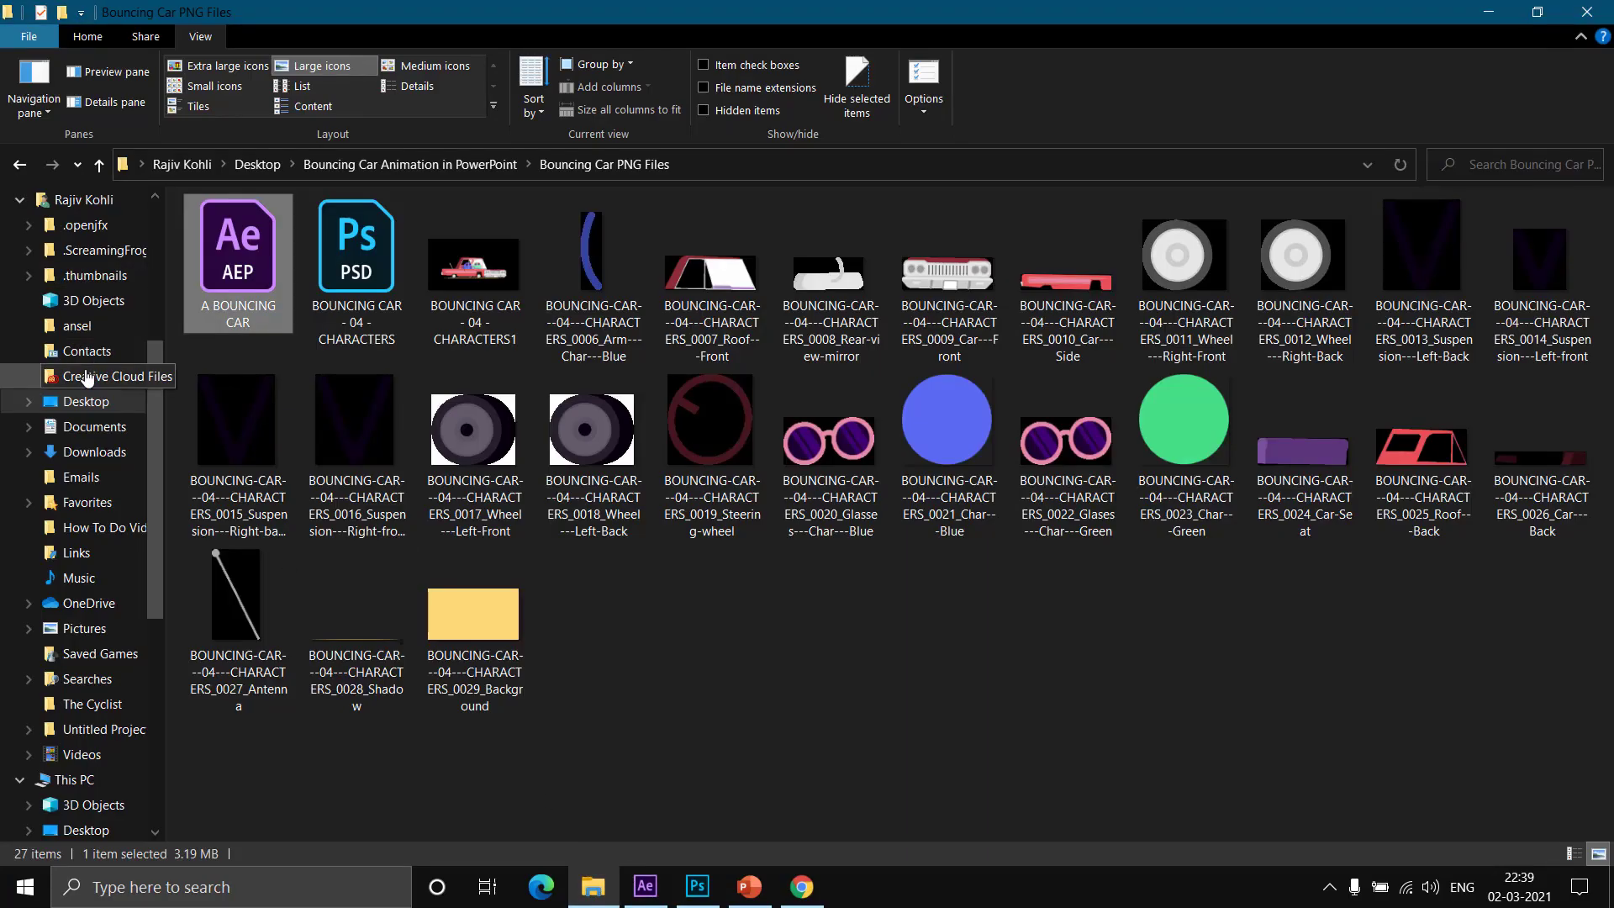
left_click(81, 403)
double_click(265, 236)
left_click(326, 234)
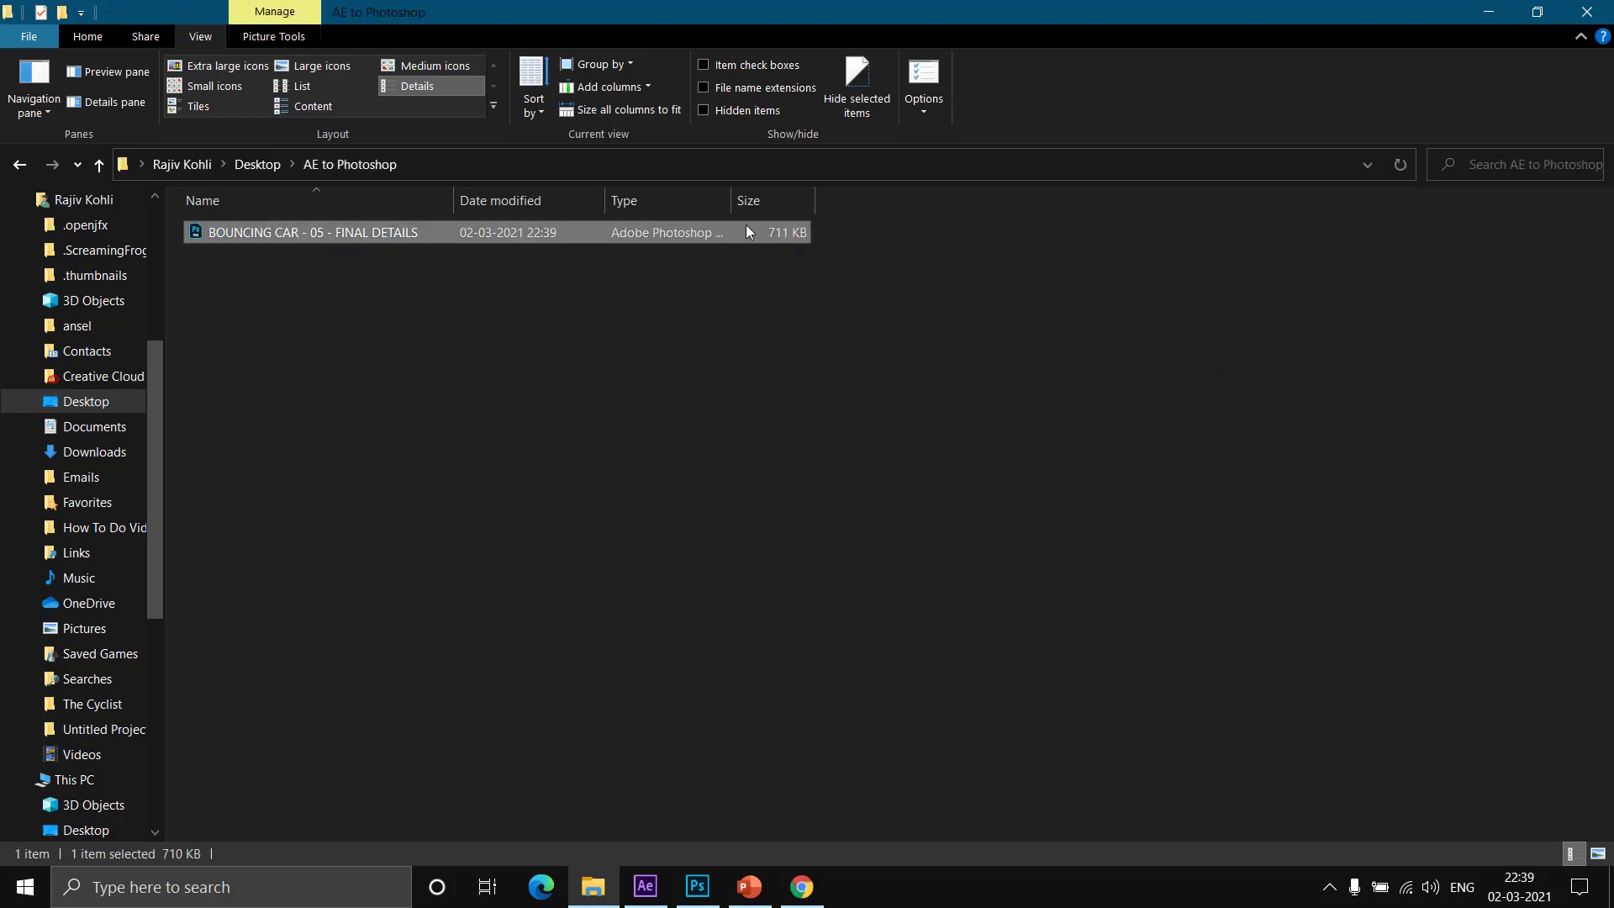
left_click_drag(729, 199, 838, 199)
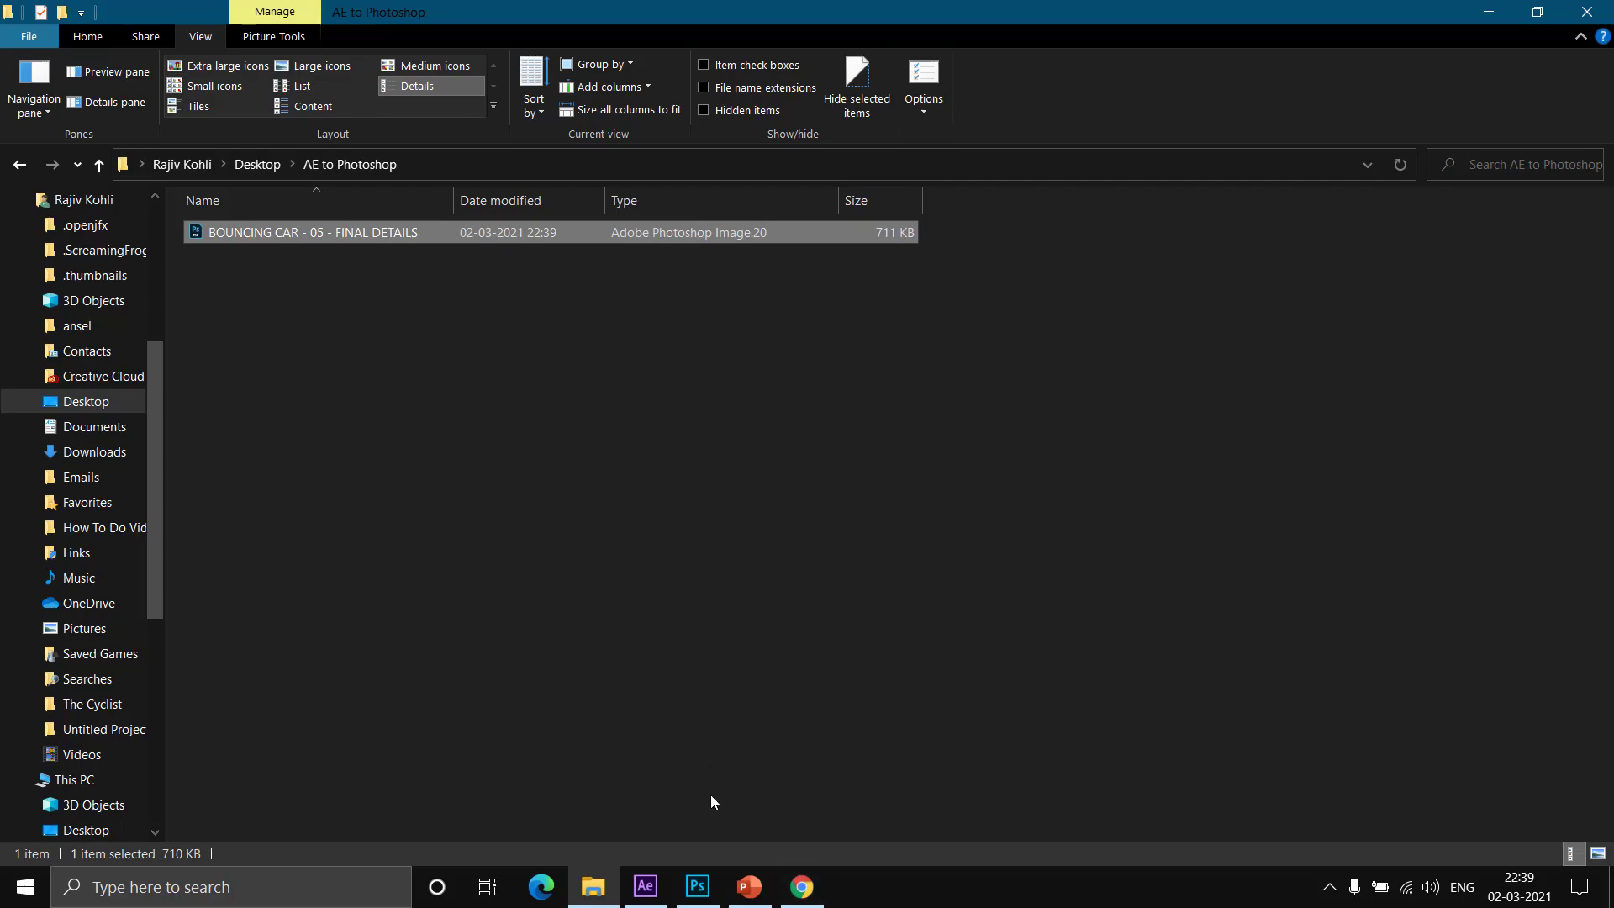
- Switch to Photoshop and open the BOUNCING CAR - 05 - FINAL DETAILS file from the Desktop folder "AE to Photoshop"
left_click(698, 889)
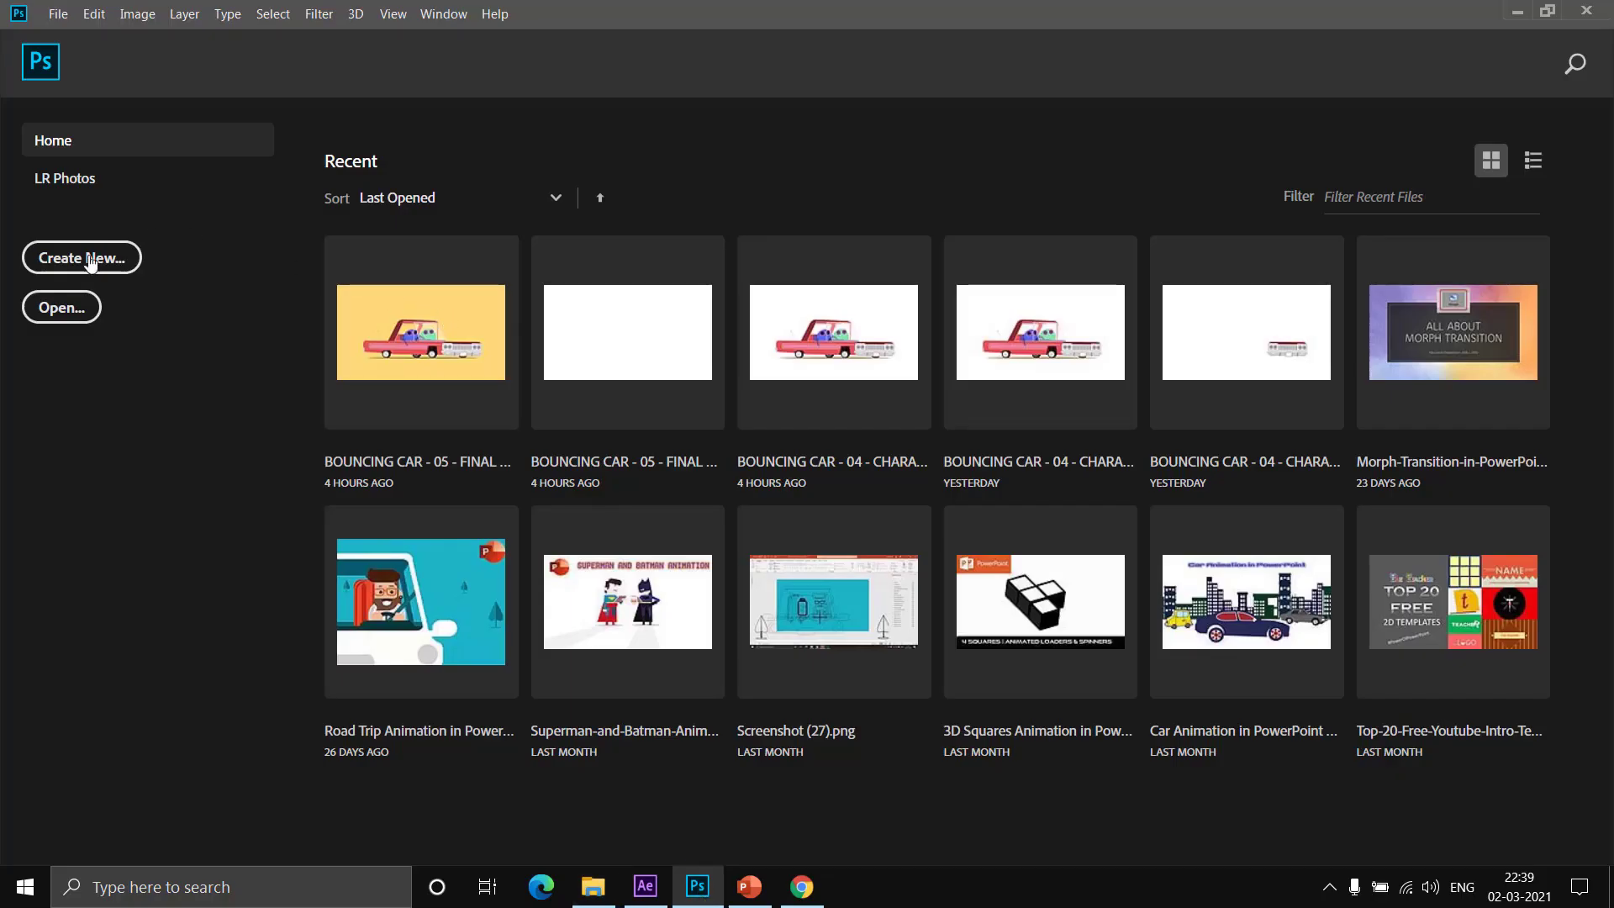
left_click(52, 320)
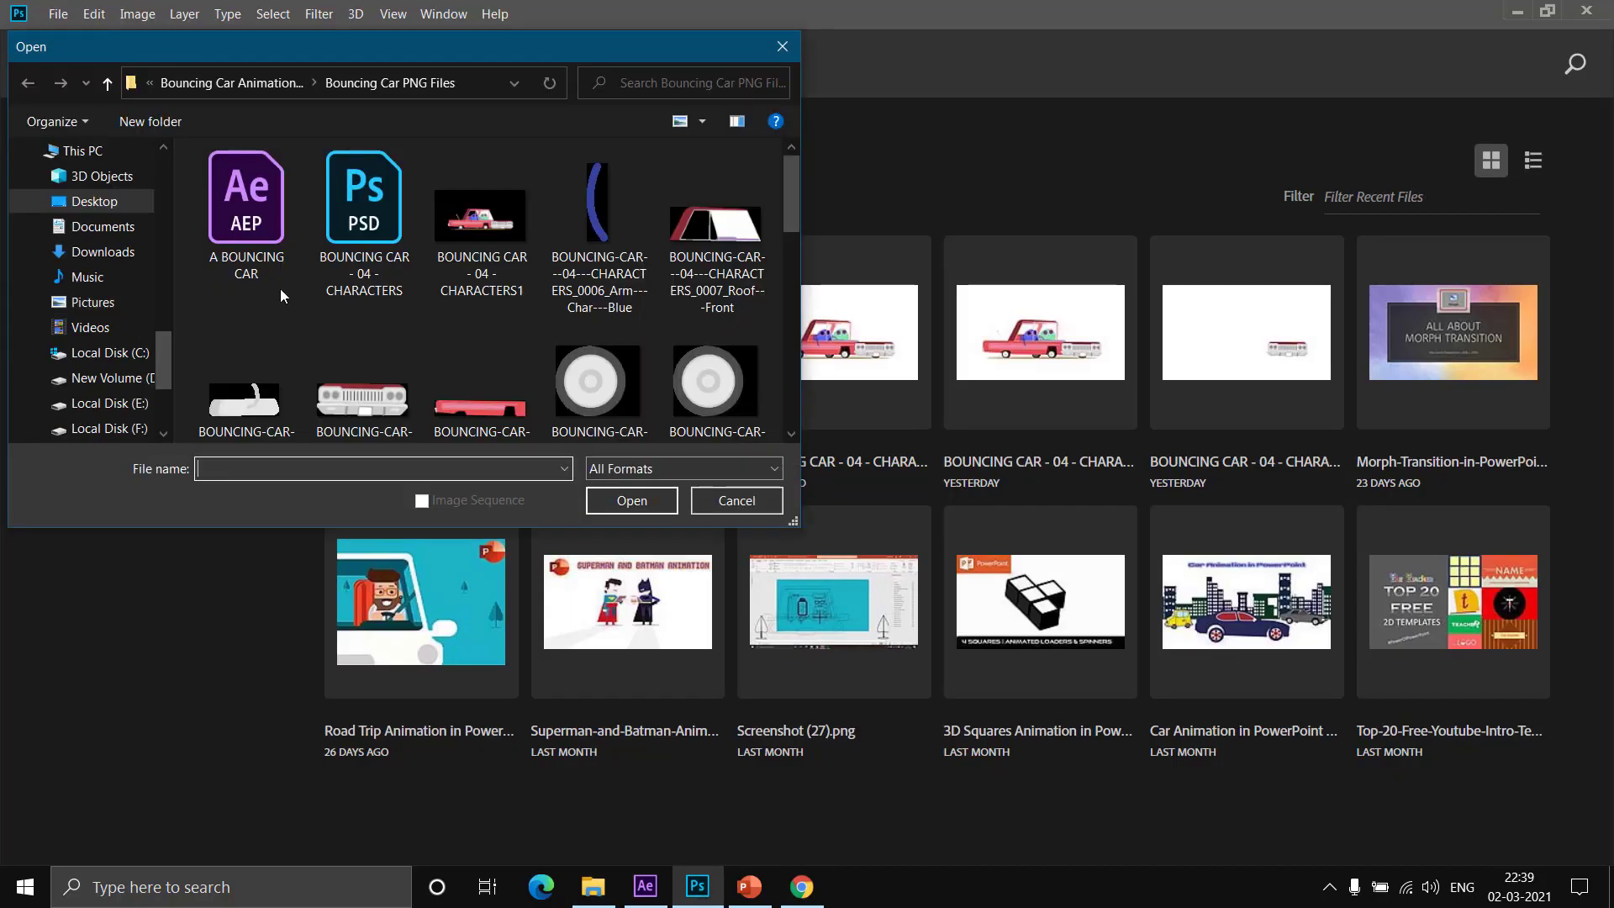
left_click(93, 202)
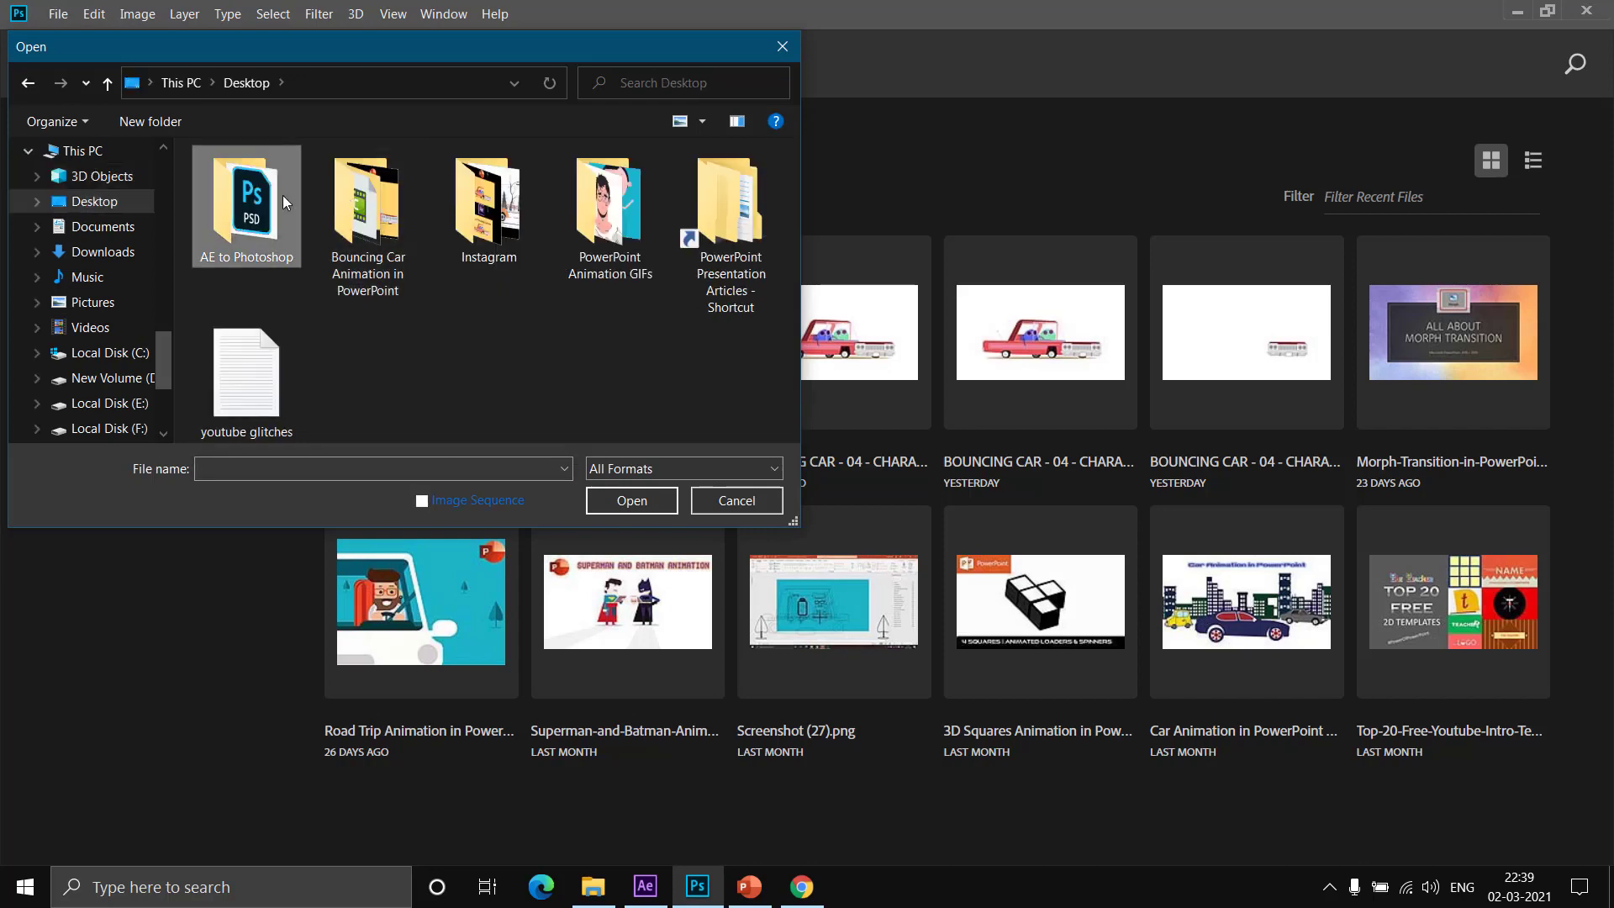
double_click(247, 210)
double_click(255, 182)
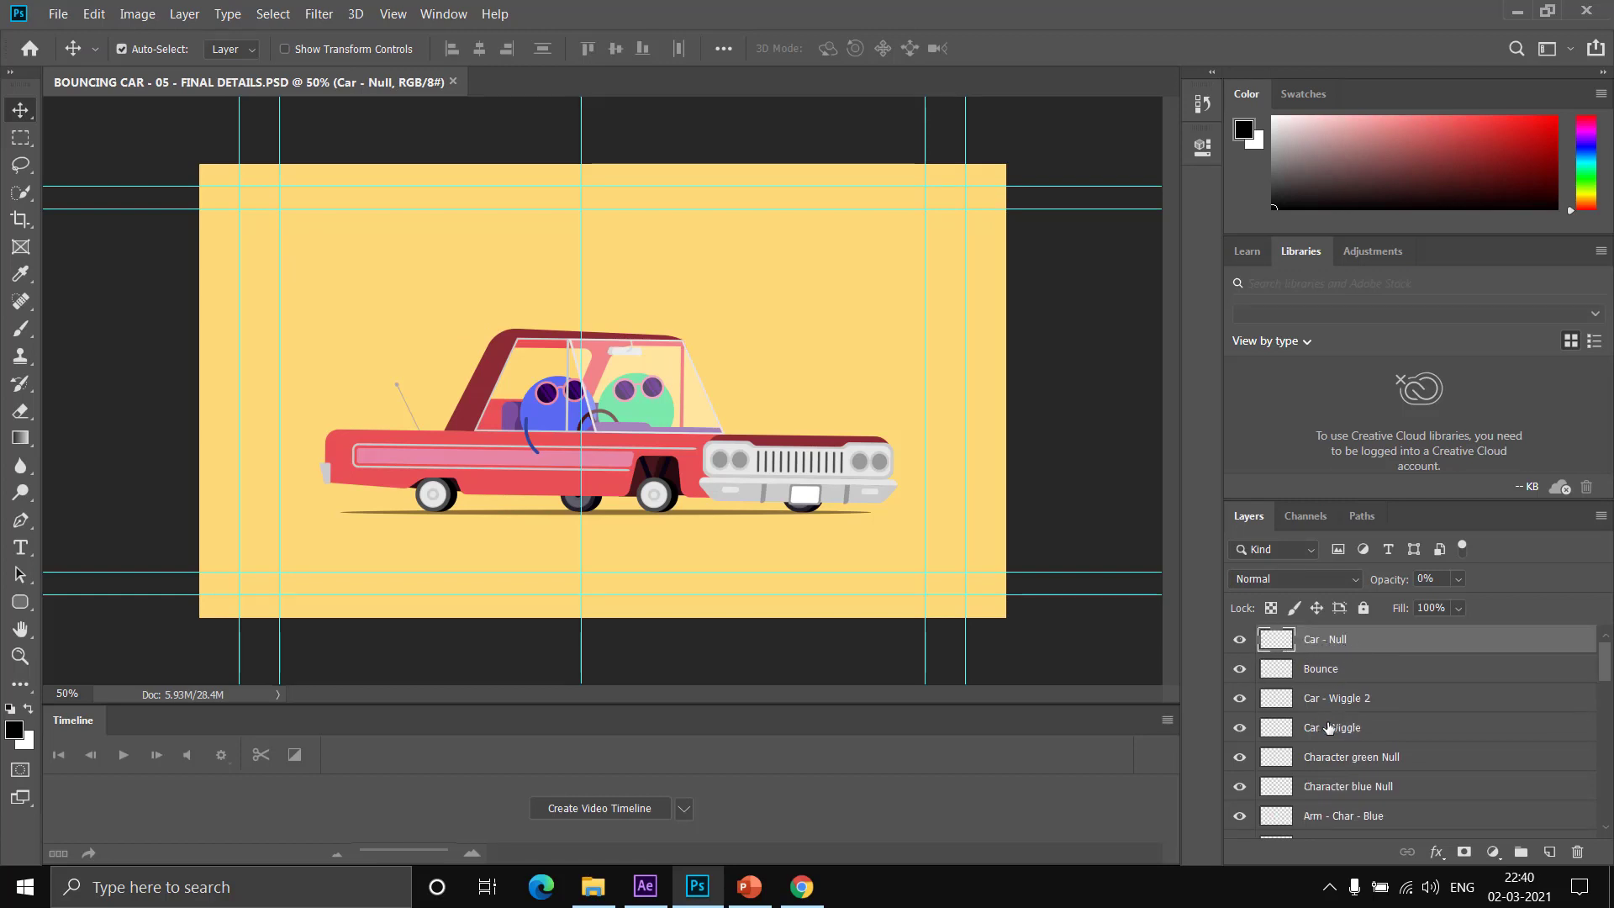
- Look through the layer list and select every layer from Background up to Car - Null
scroll(1403, 776, "down", 1)
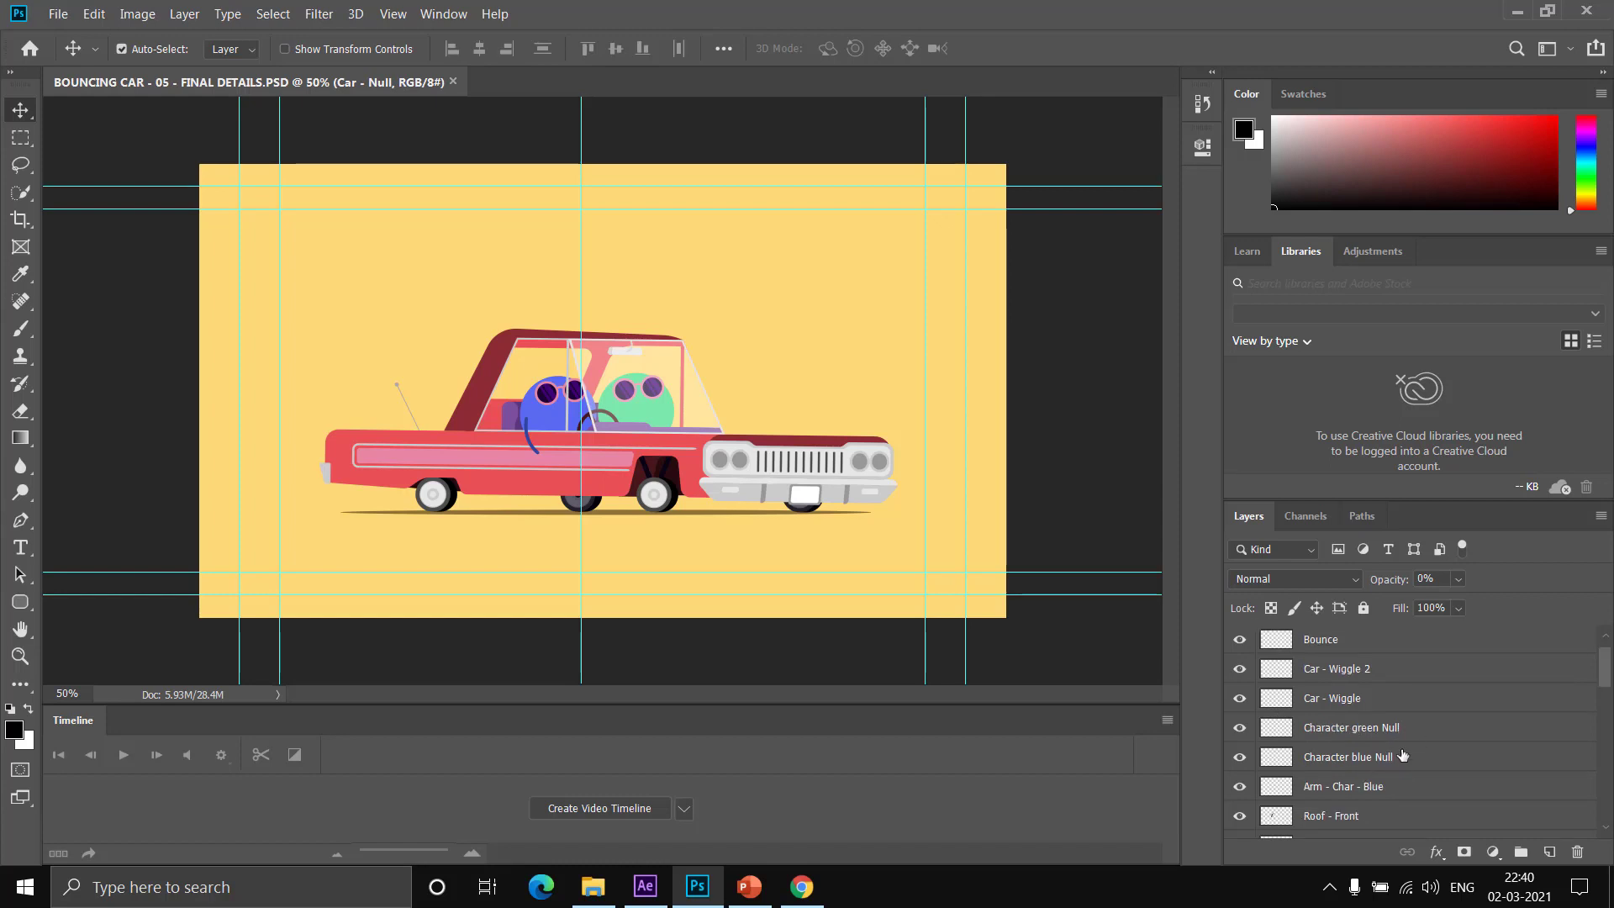
scroll(1387, 739, "down", 1)
scroll(1355, 779, "down", 2)
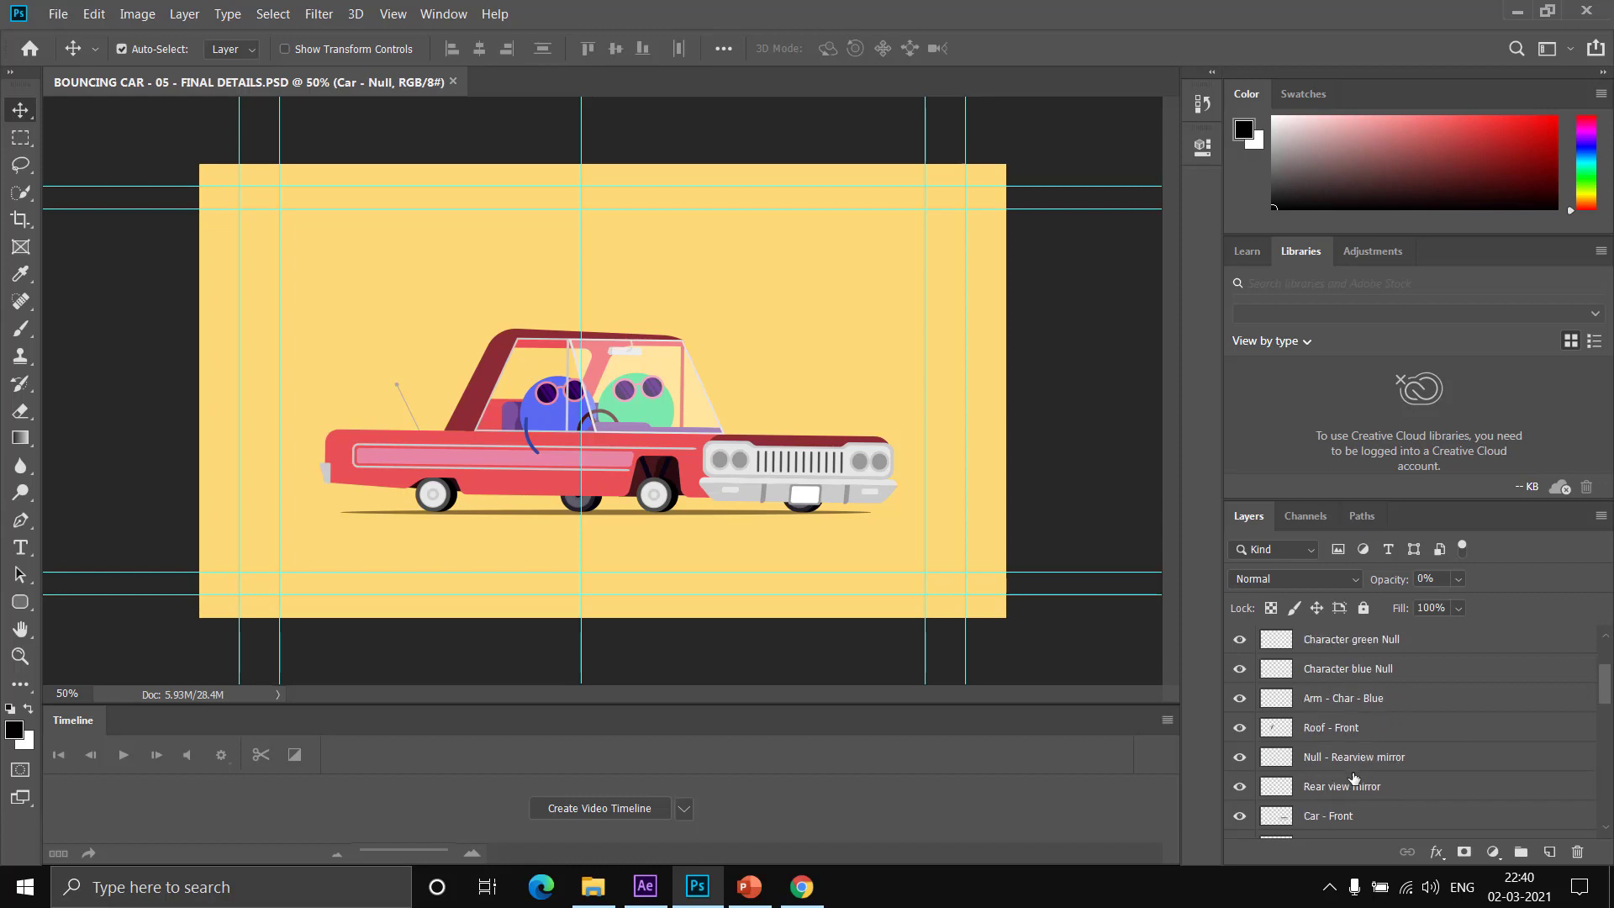
left_click_drag(1605, 689, 1607, 847)
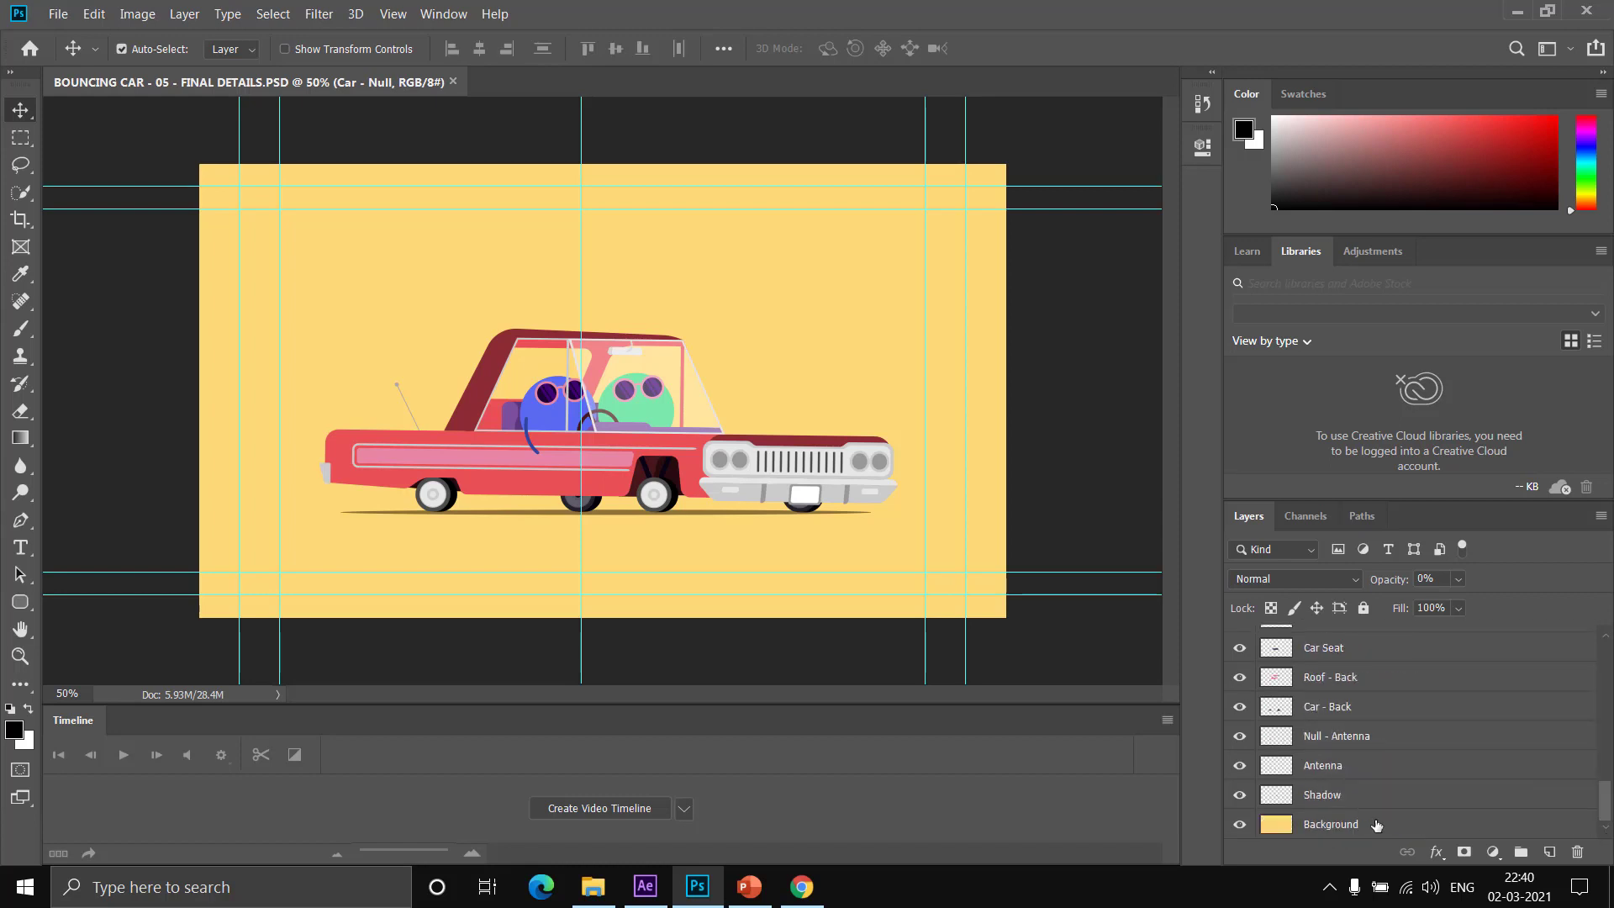
left_click(1355, 828)
left_click_drag(1607, 799, 1606, 654)
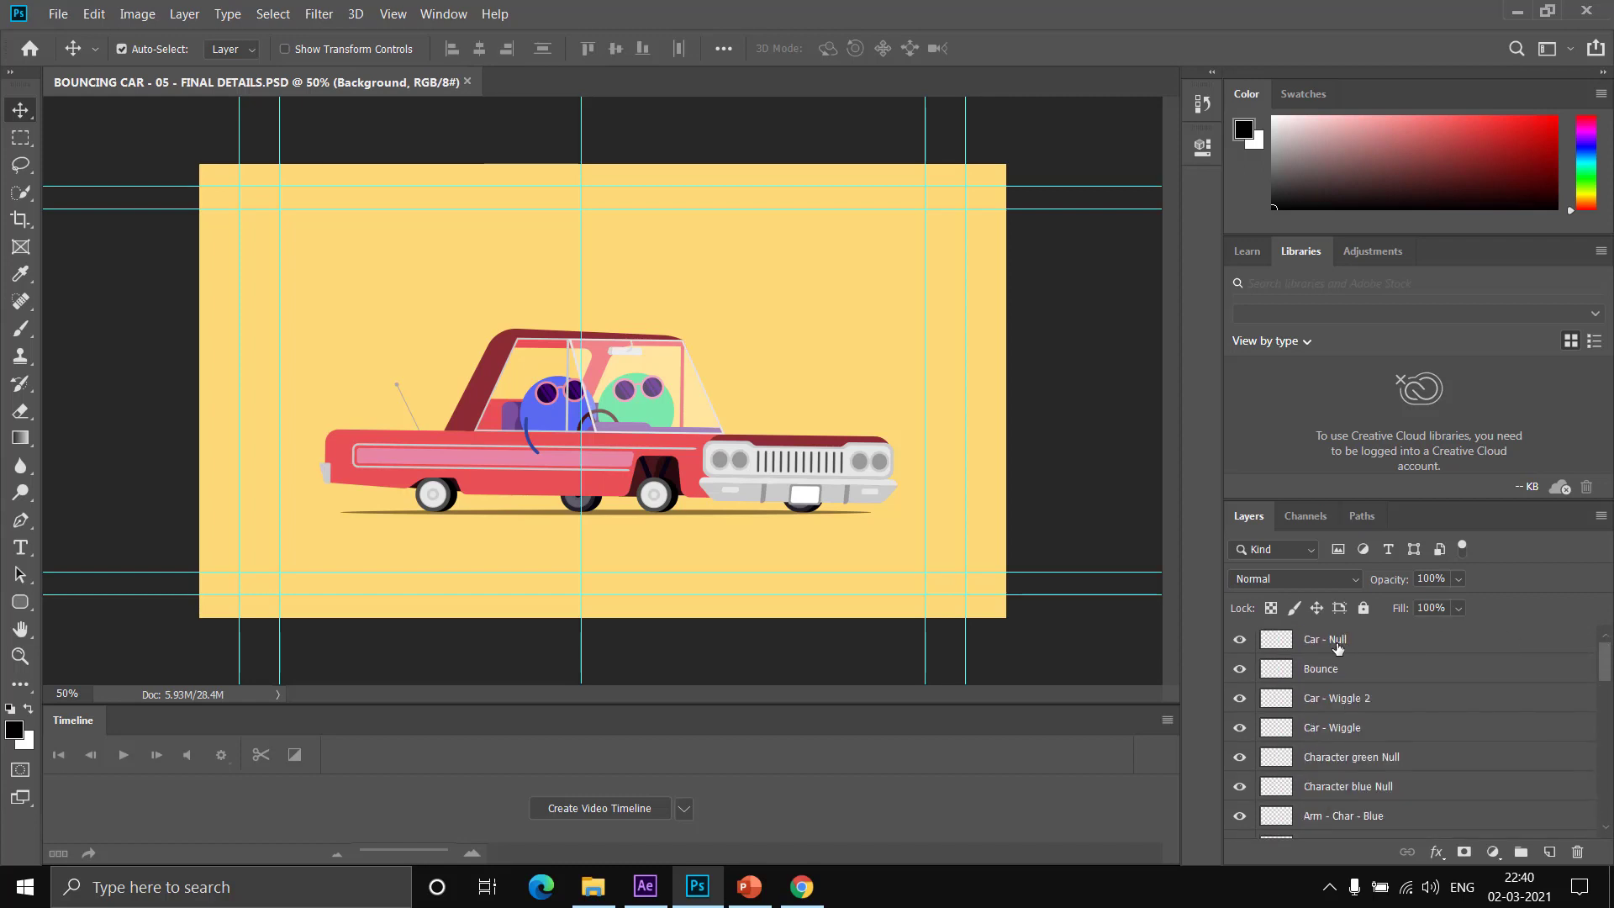
left_click(1337, 646, "shift")
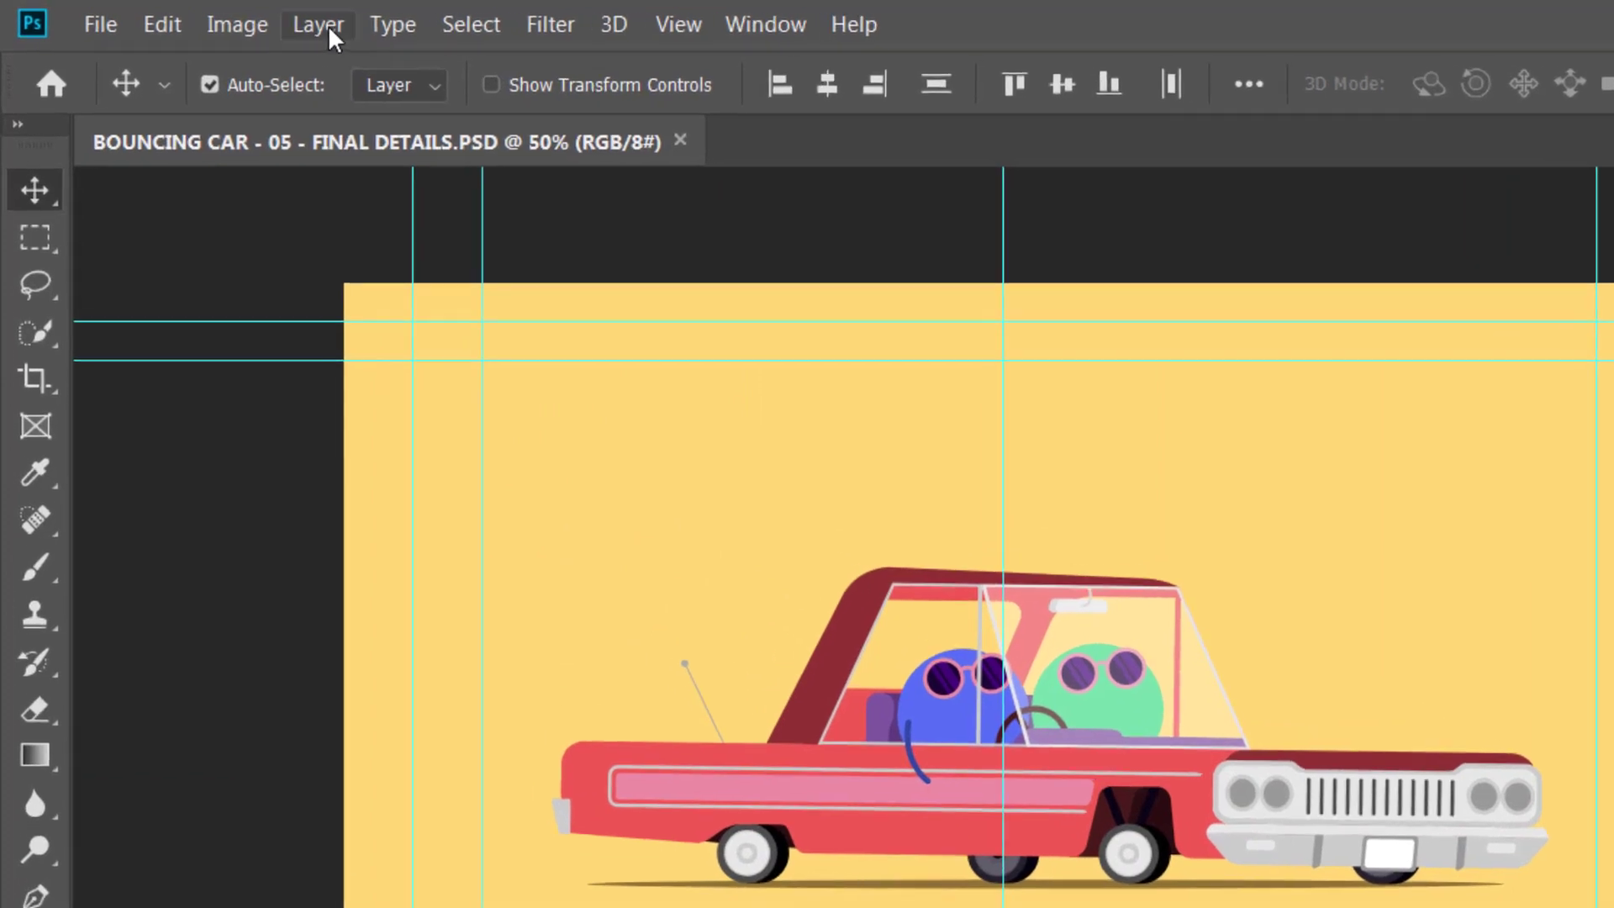
- Export all selected layers as separate PNG files at 1x into the "AE to Photoshop" folder on the Desktop
left_click(184, 14)
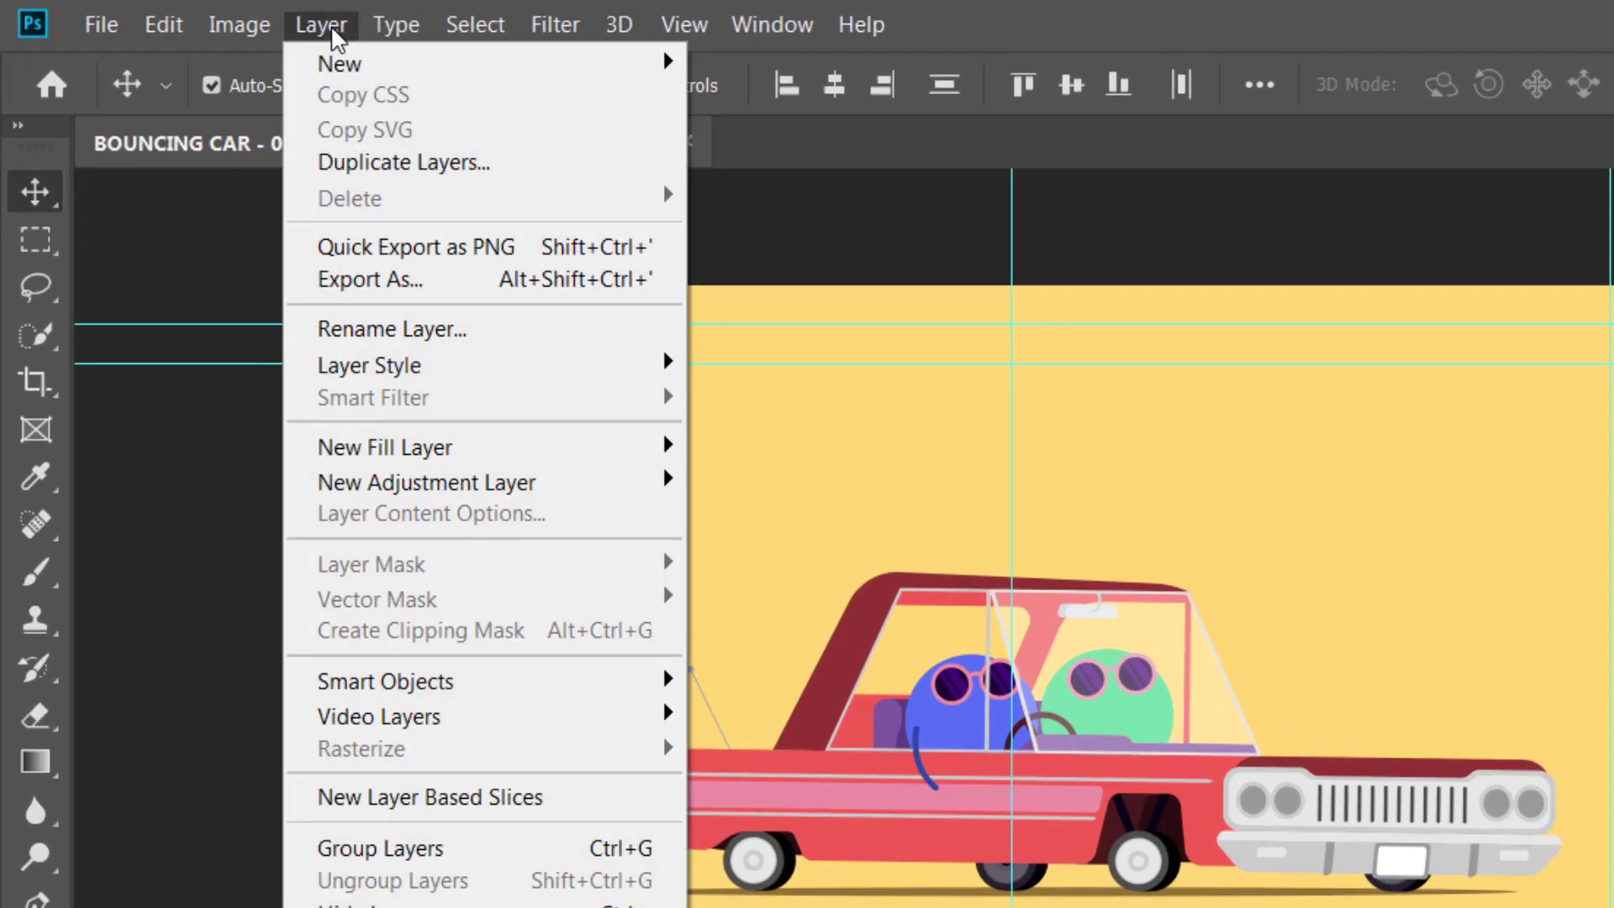
left_click(359, 277)
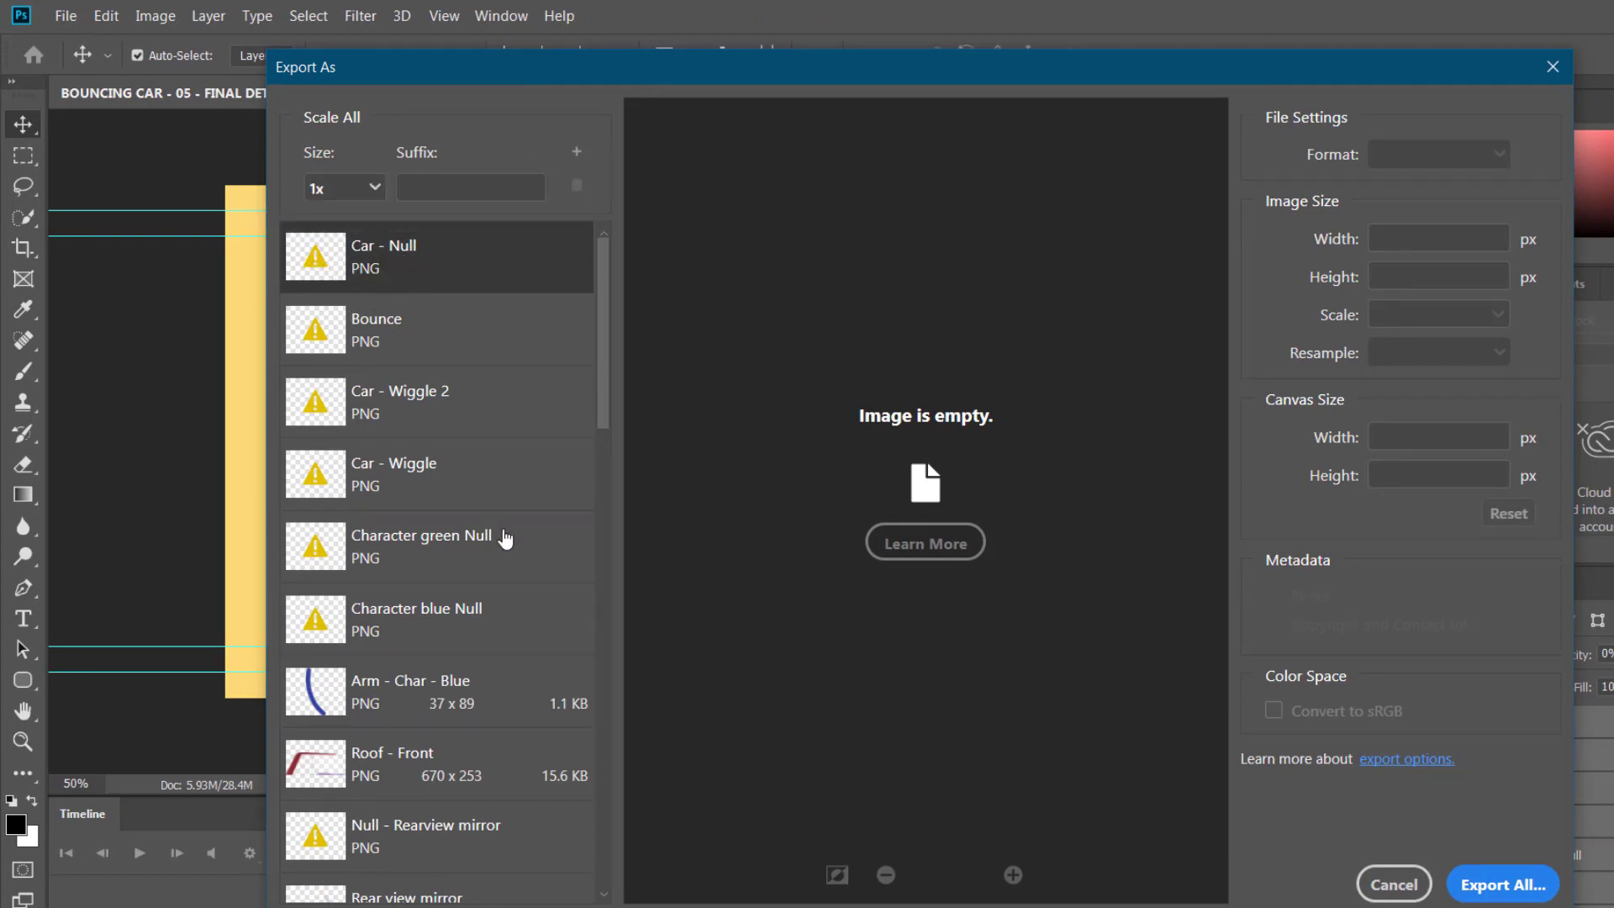
left_click_drag(599, 340, 629, 285)
left_click(1504, 886)
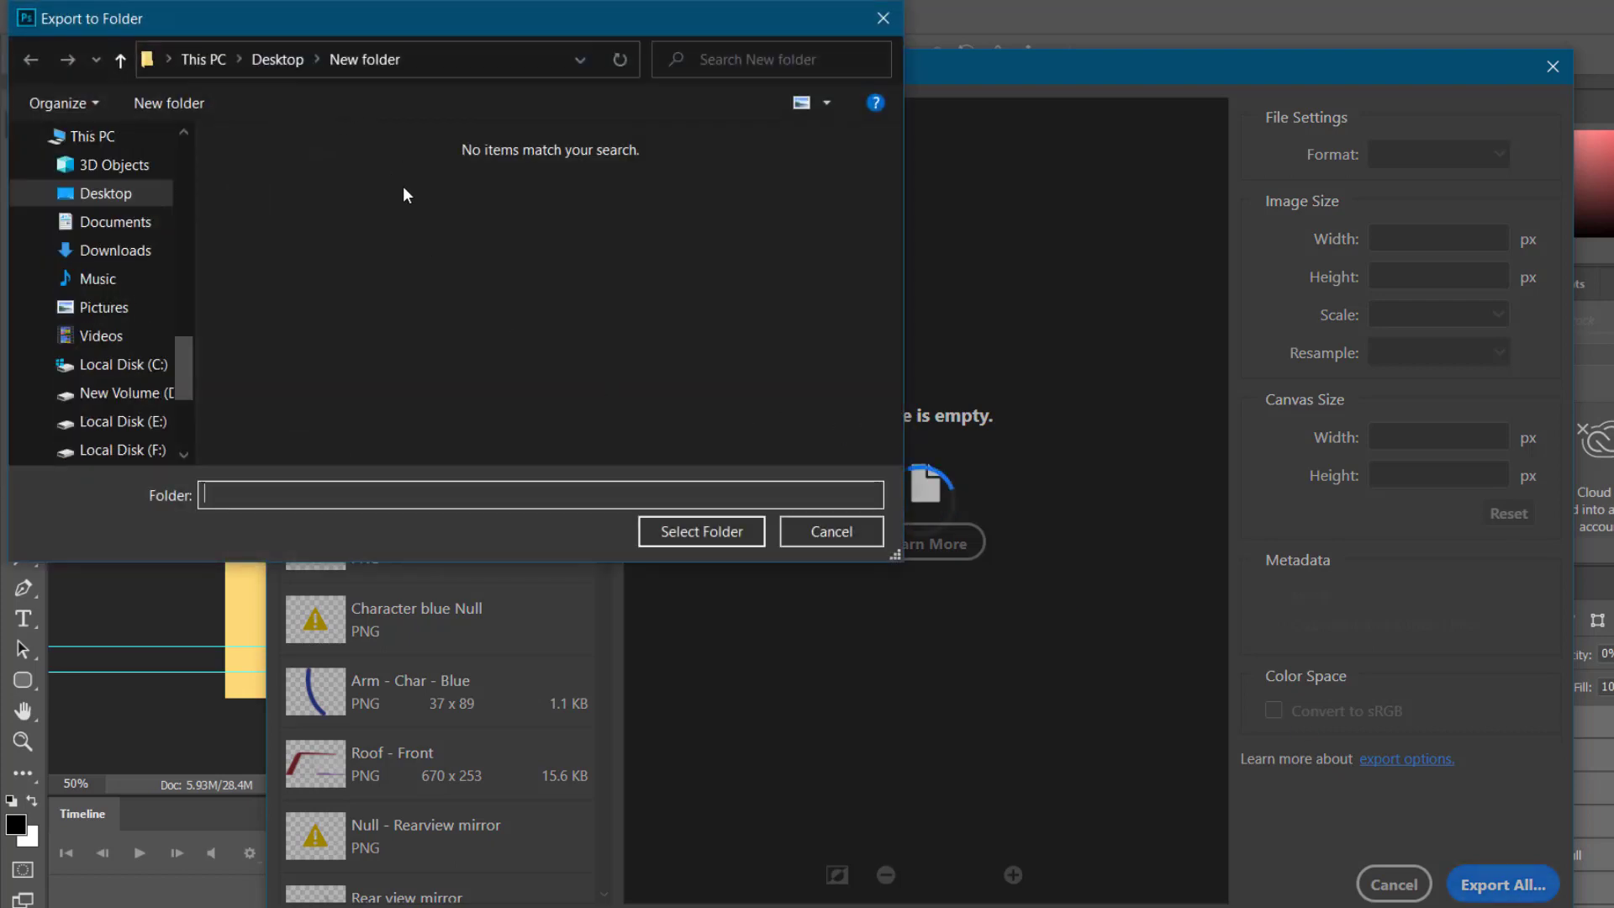
left_click(279, 60)
double_click(269, 216)
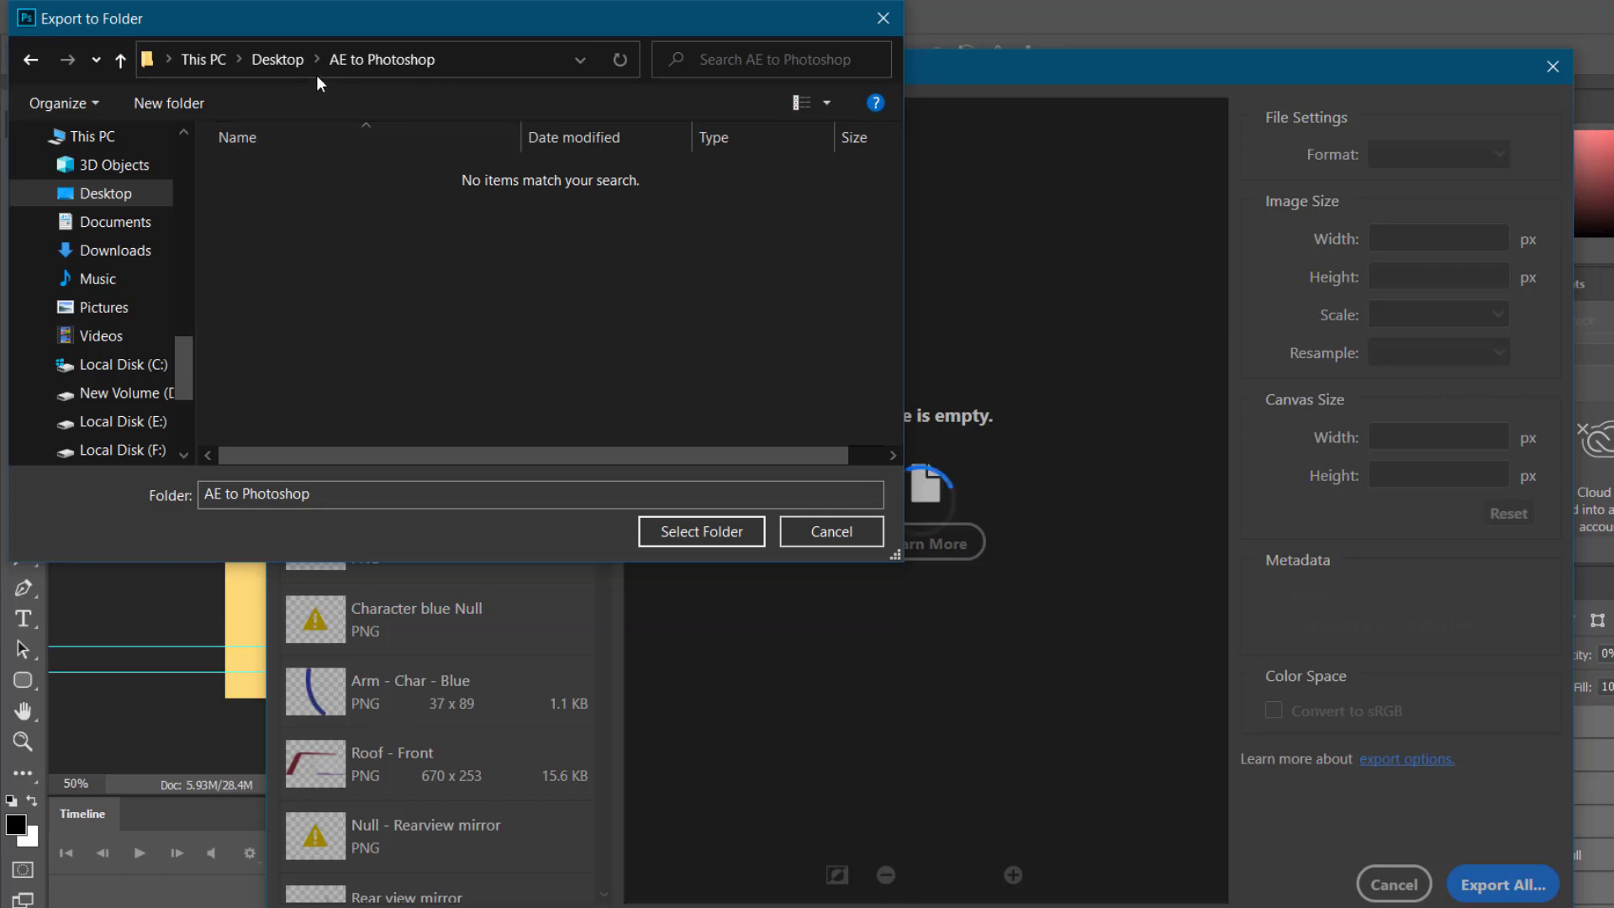
left_click(708, 537)
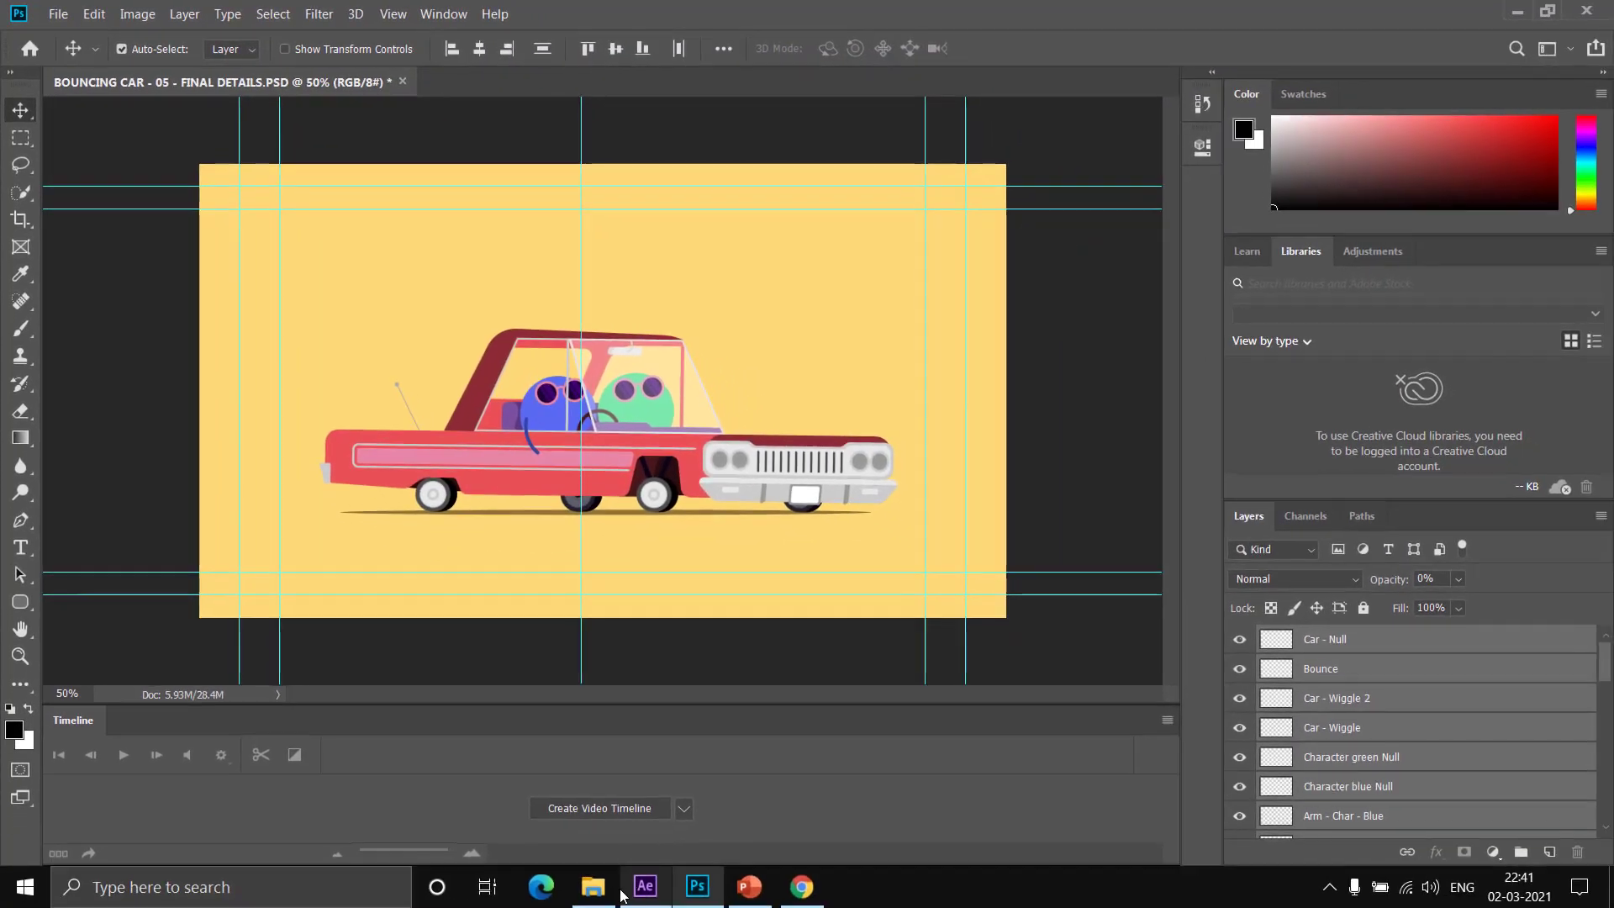
- Switch to File Explorer, show the exported PNG files as large icons, and open the Car - Front image
left_click(633, 906)
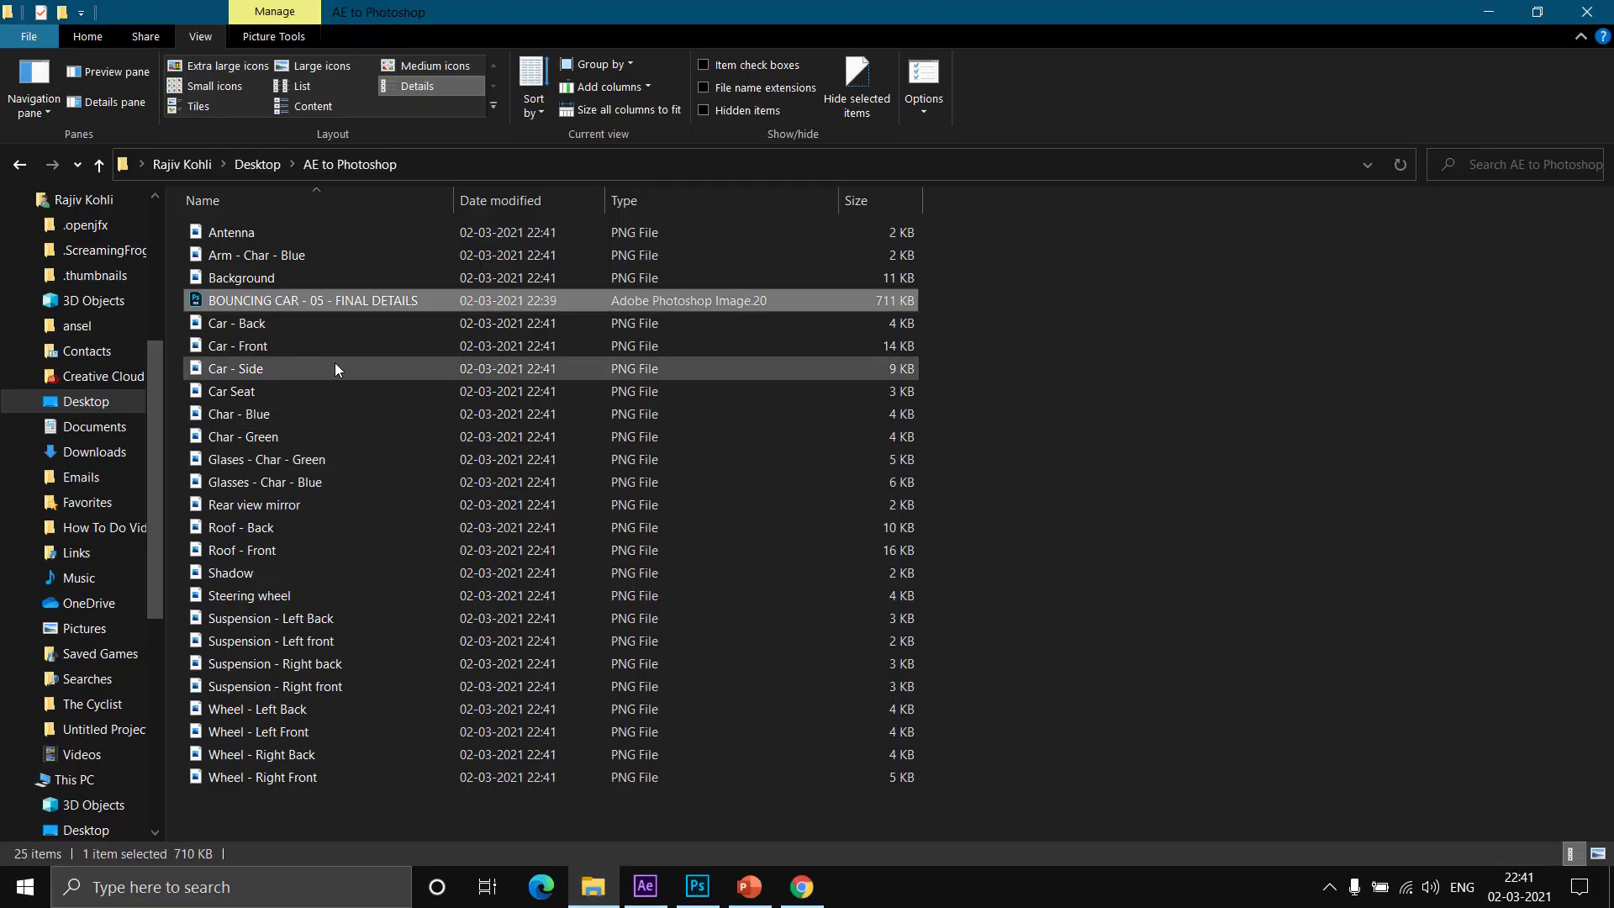
left_click(204, 67)
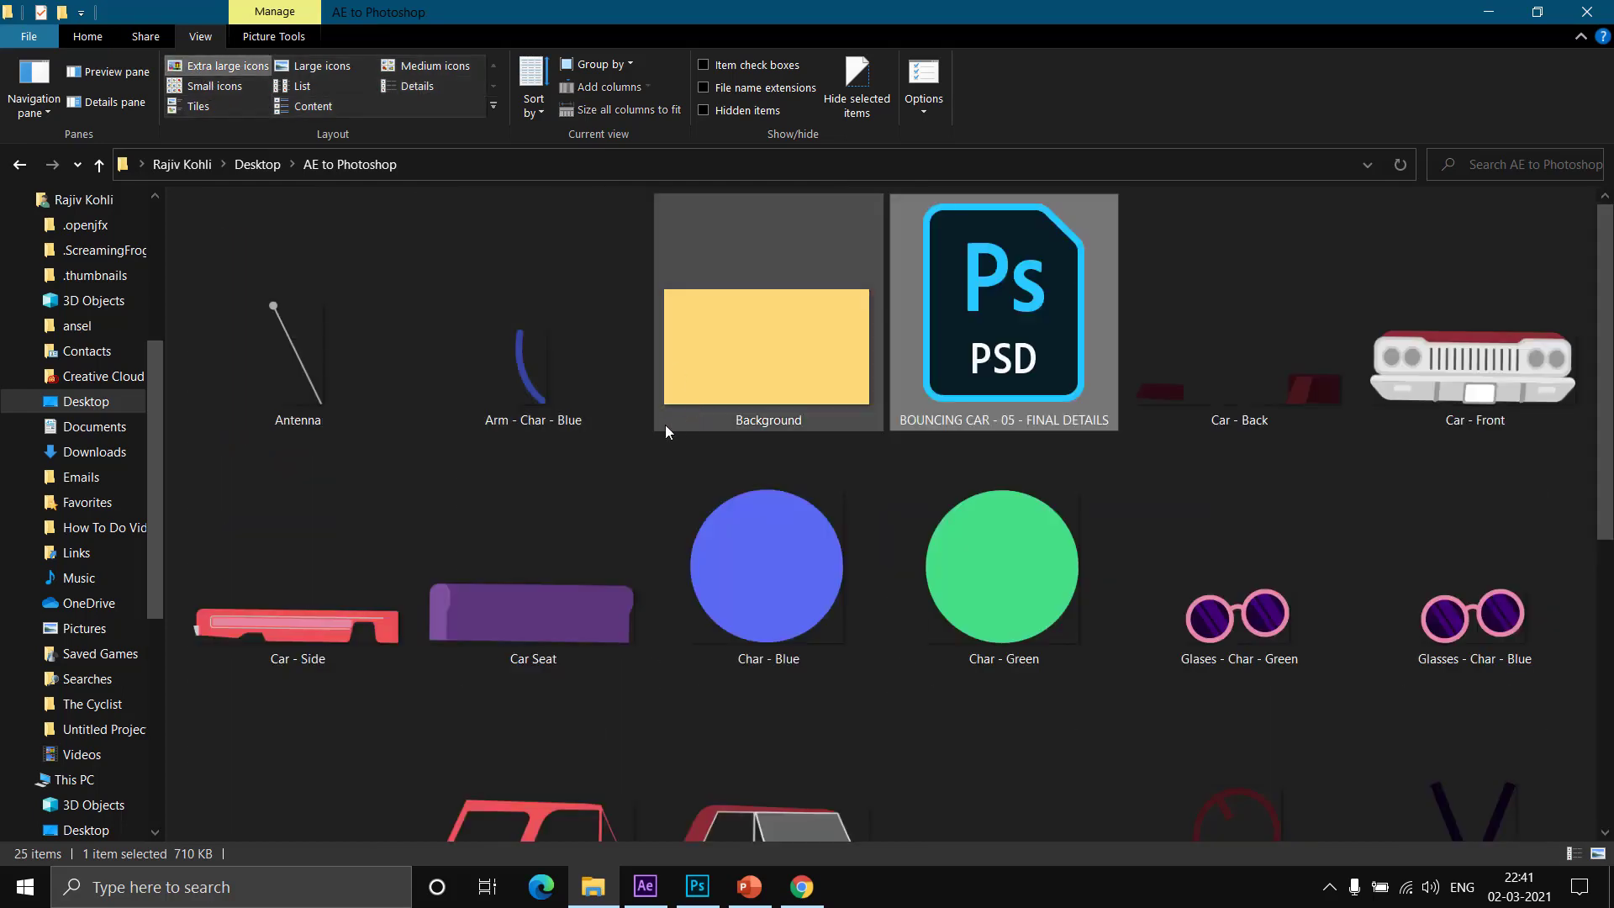
scroll(578, 432, "down", 4, "ctrl")
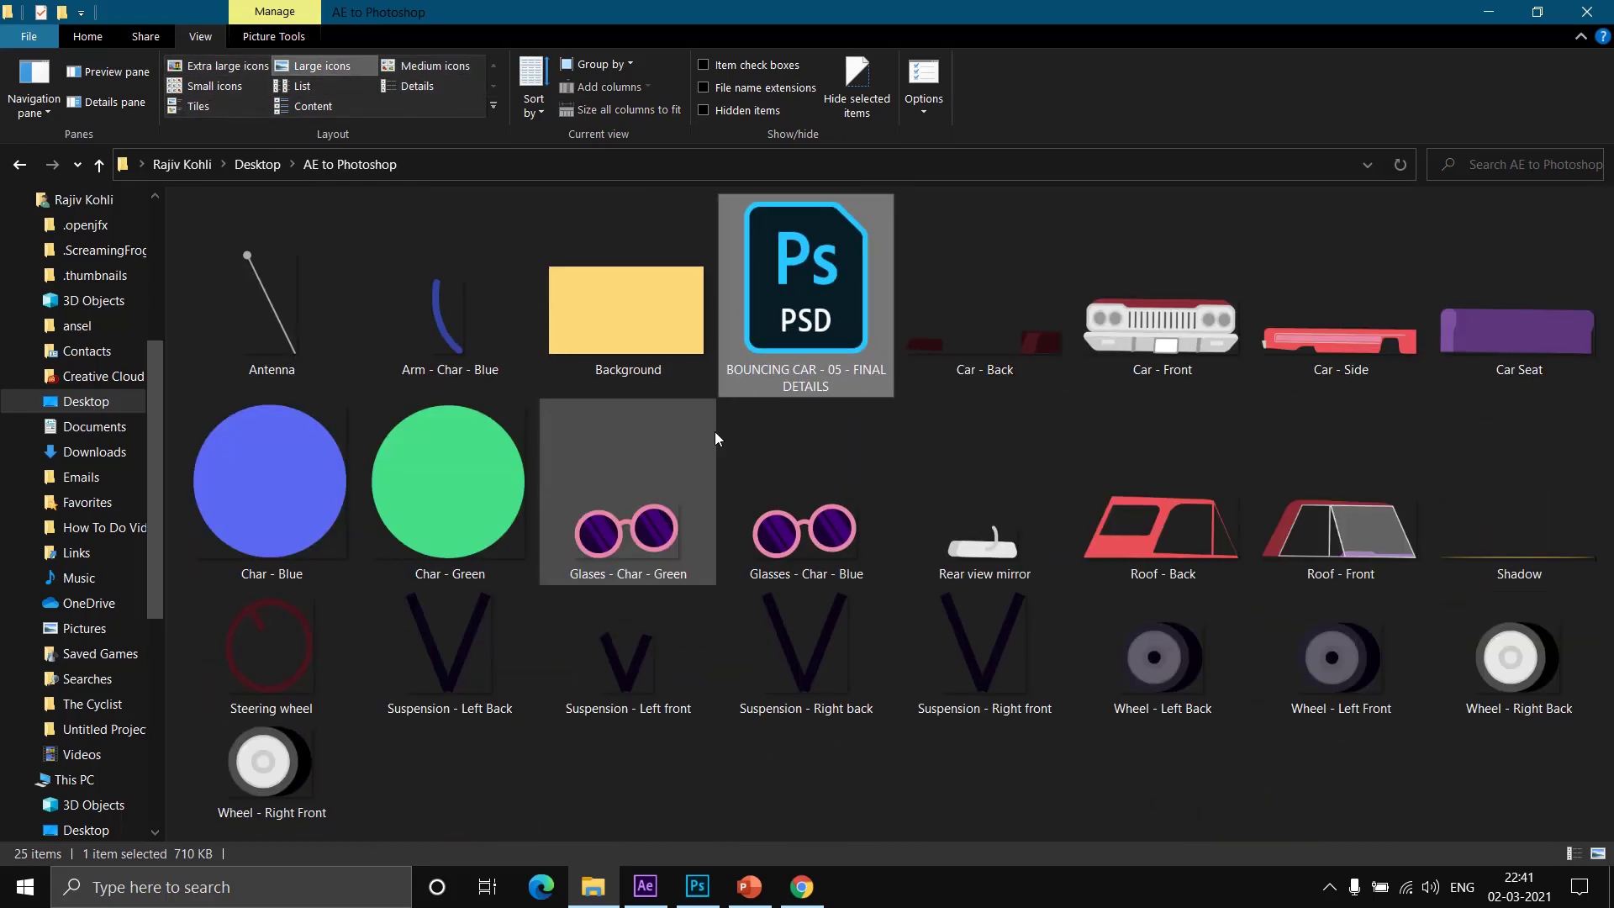
scroll(991, 393, "down", 1, "ctrl")
double_click(1136, 315)
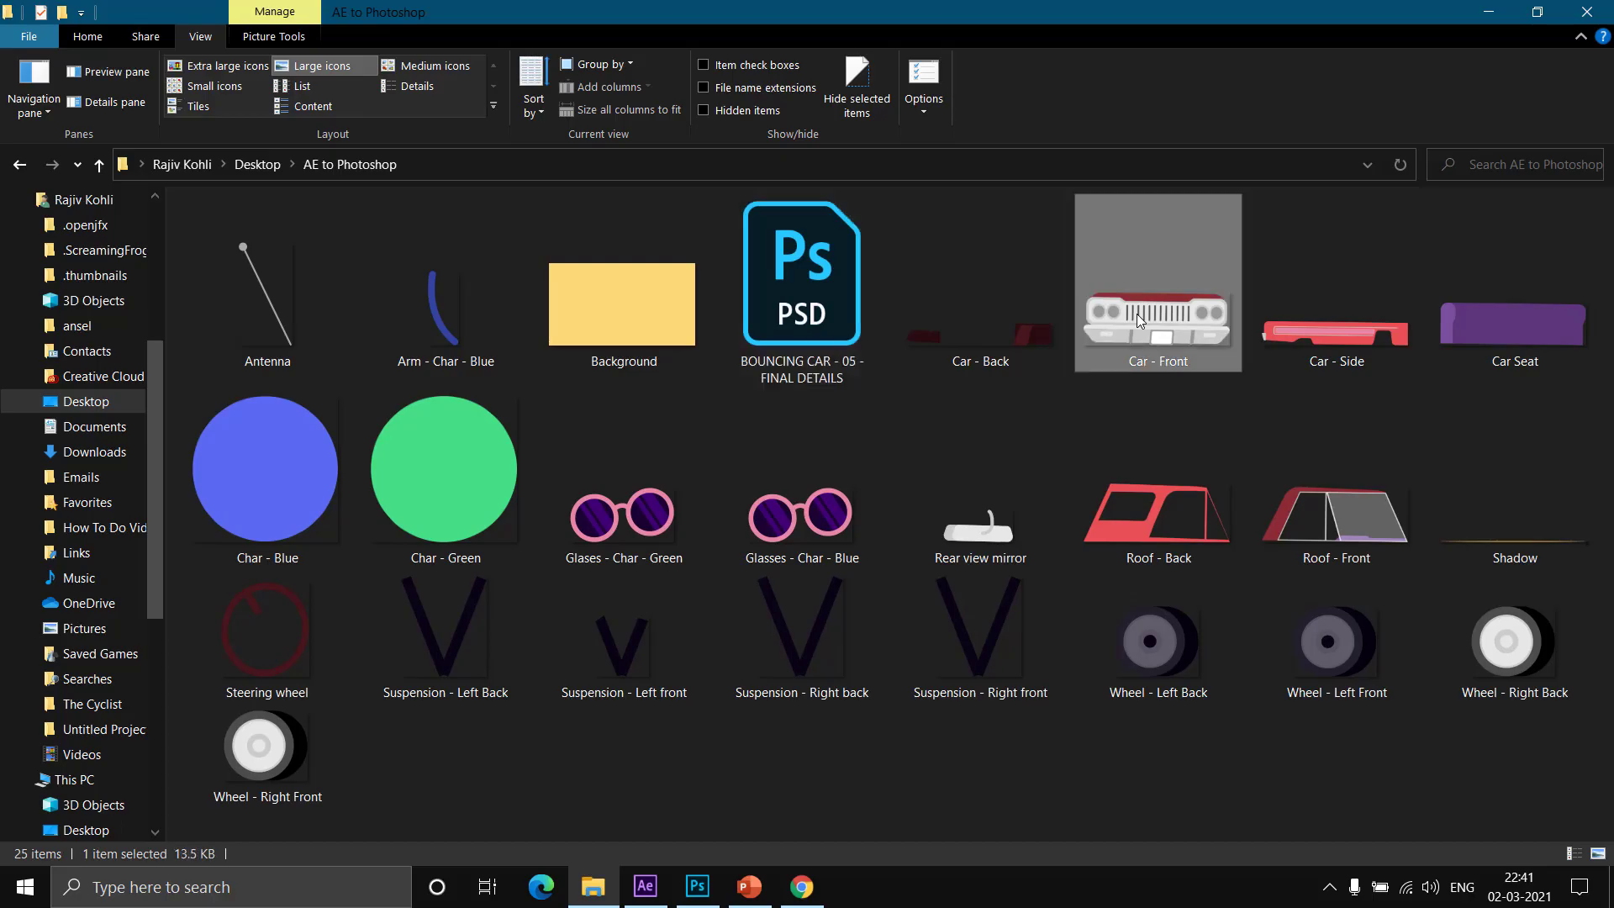
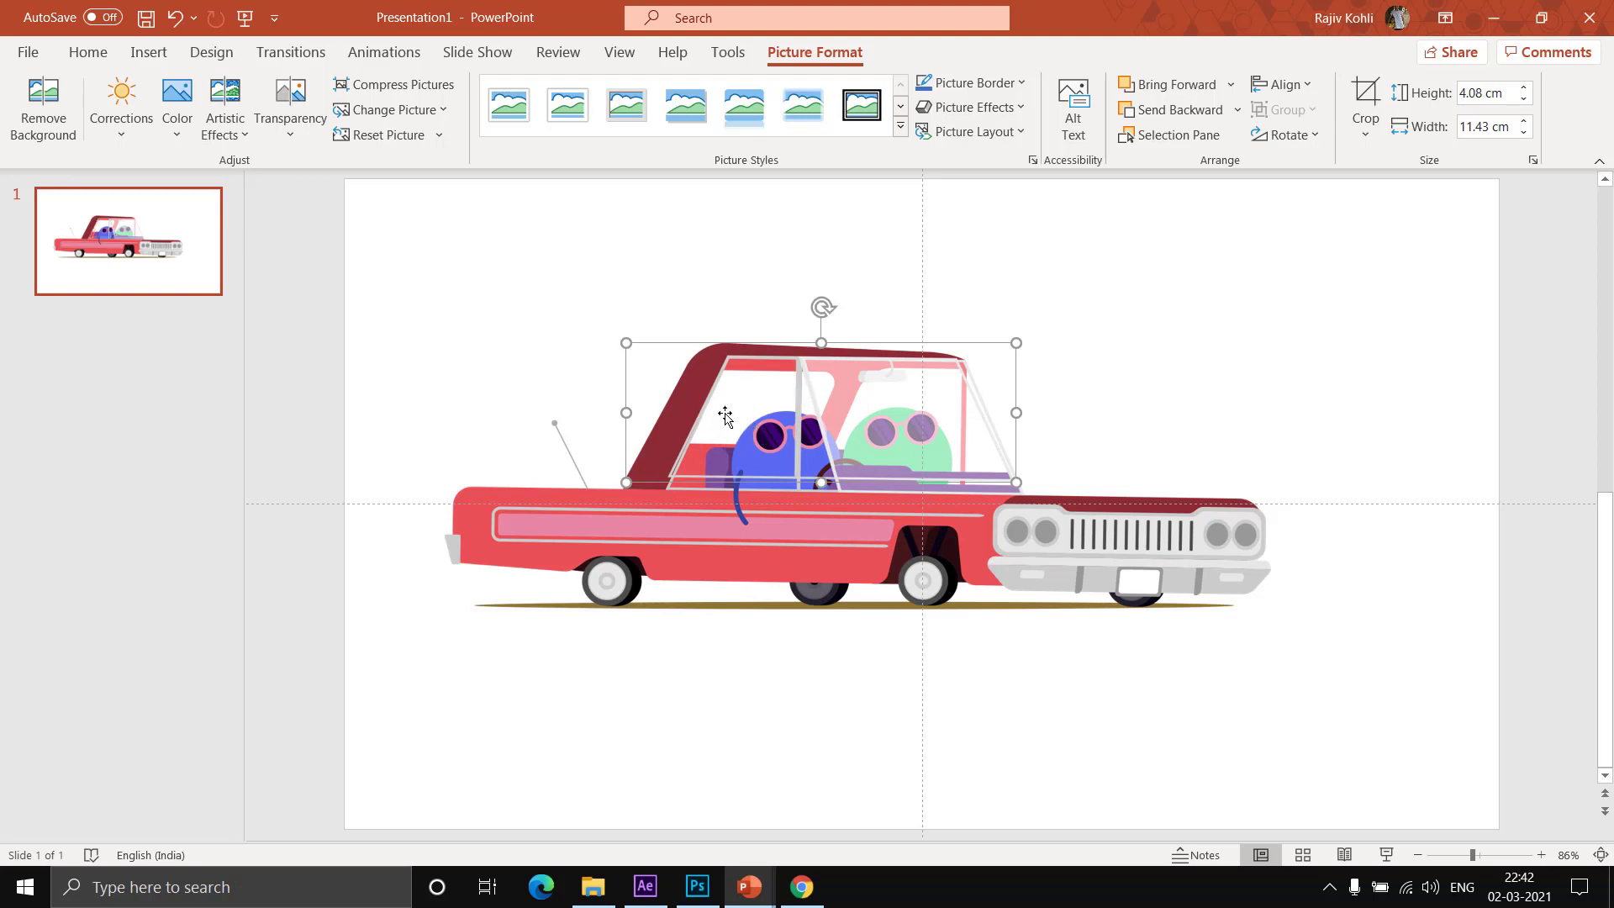
- Close the Presentation1 file in PowerPoint without saving and expand the slide thumbnails in the Bouncing Car Animation presentation
key("alt+F4")
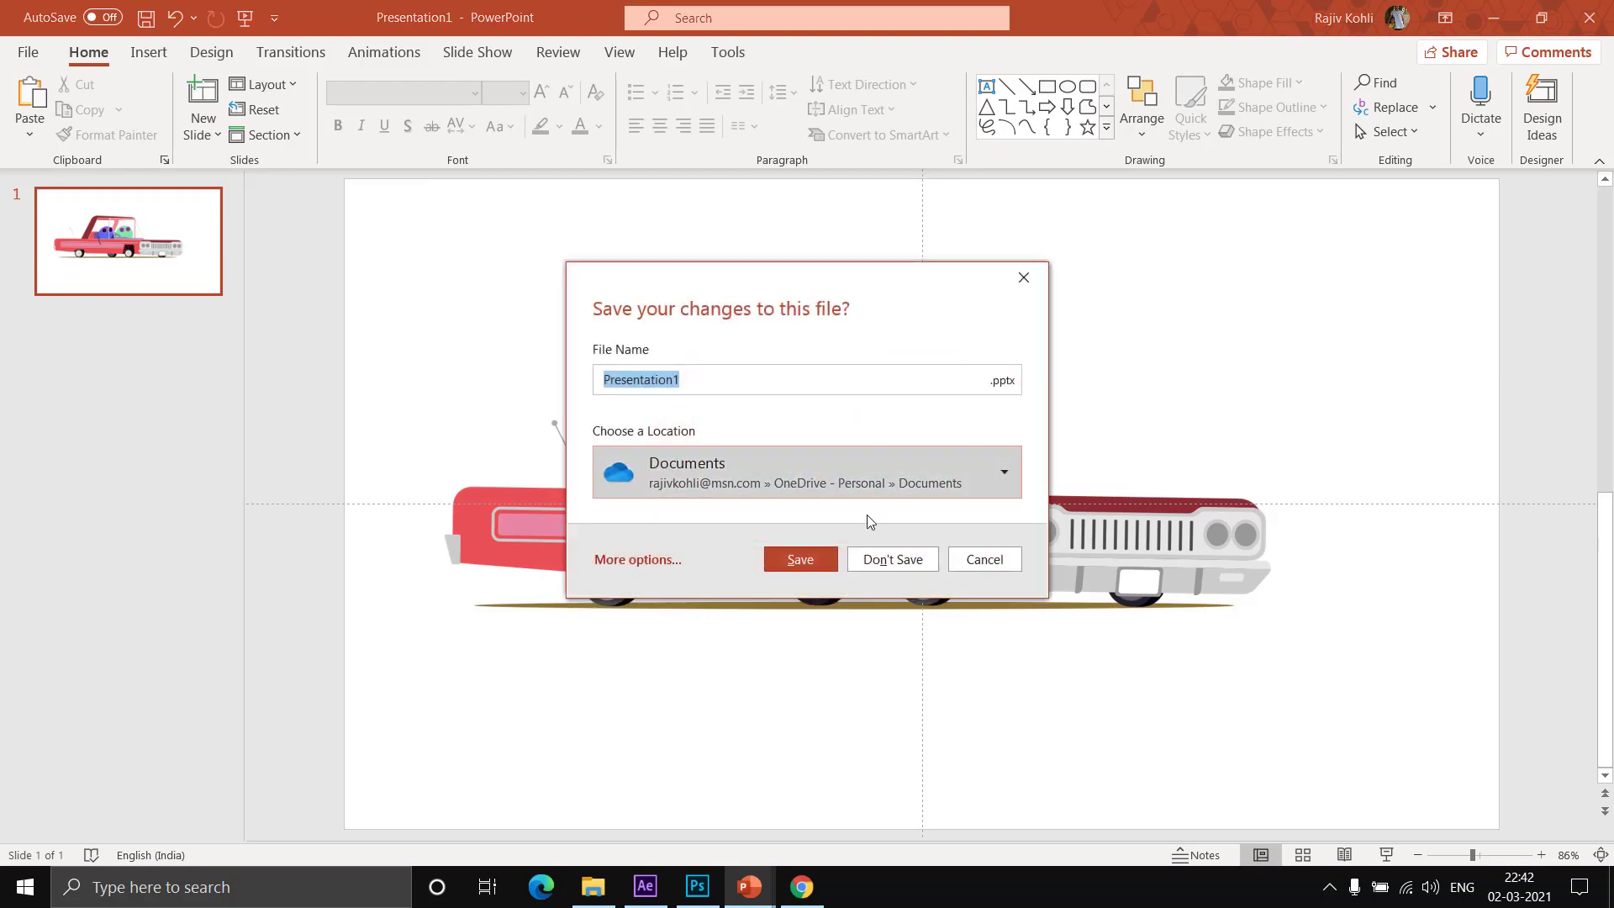
left_click(891, 559)
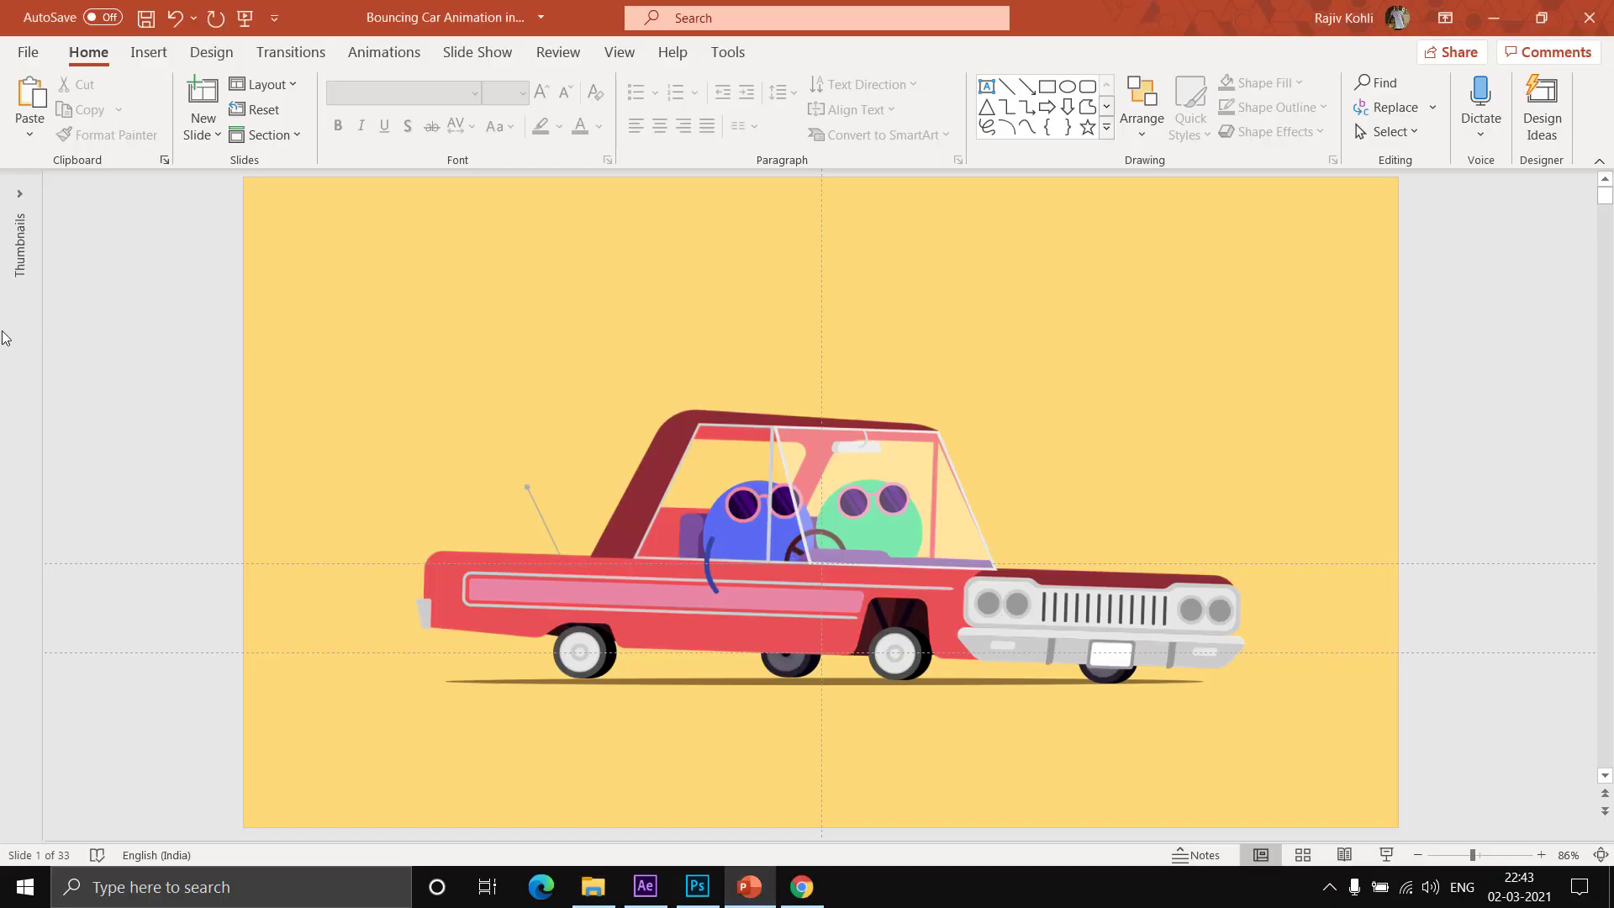
left_click_drag(43, 331, 188, 343)
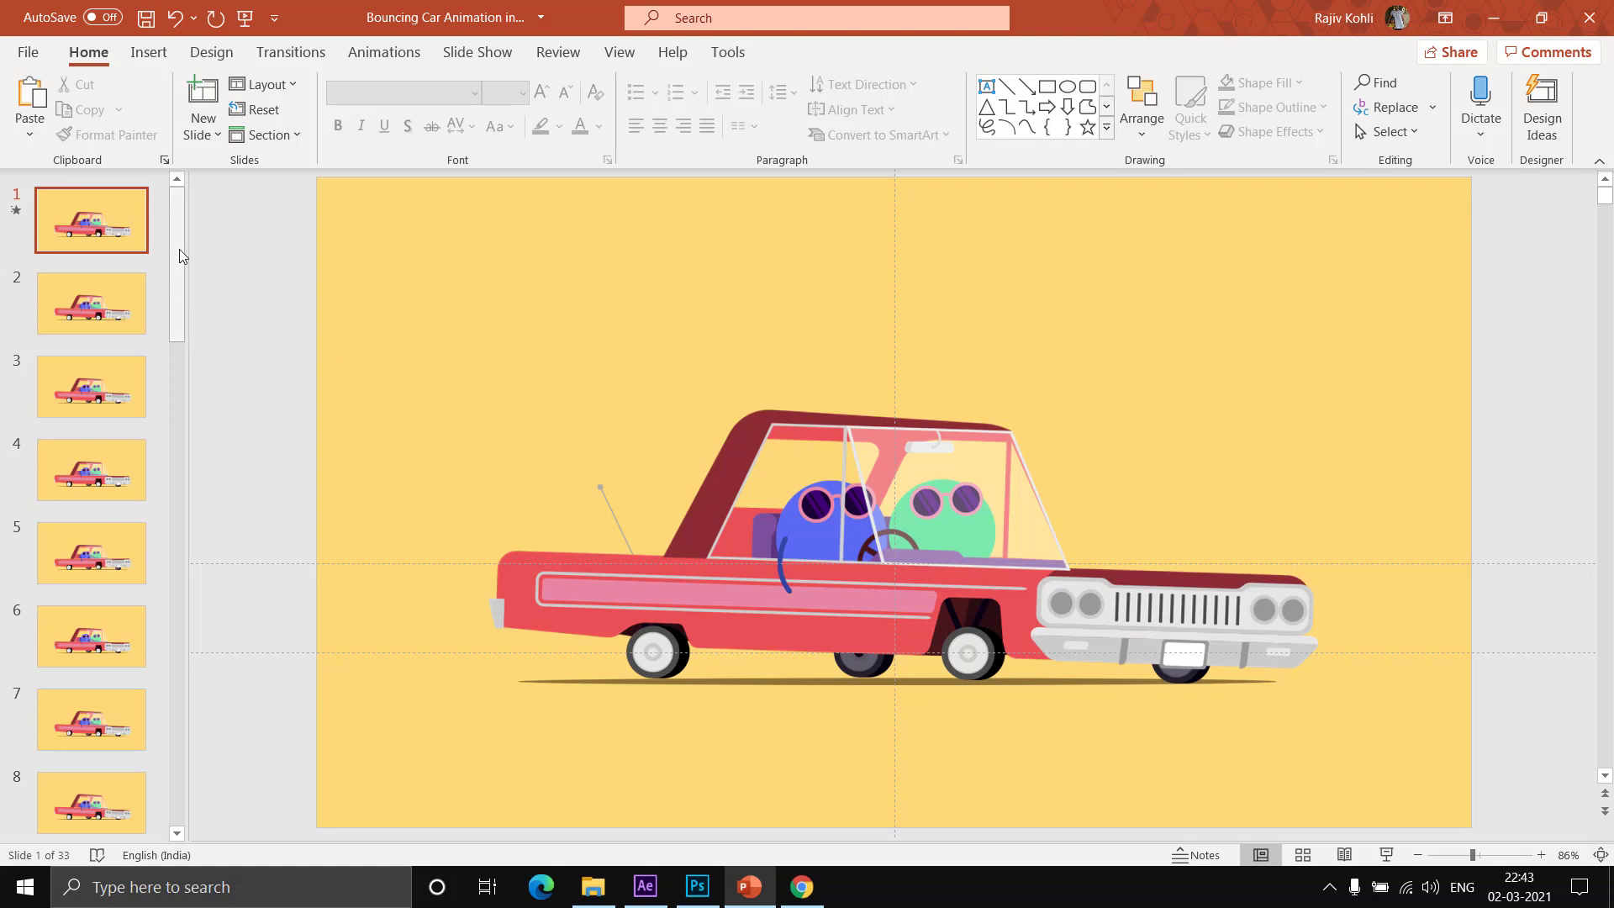
left_click(184, 225)
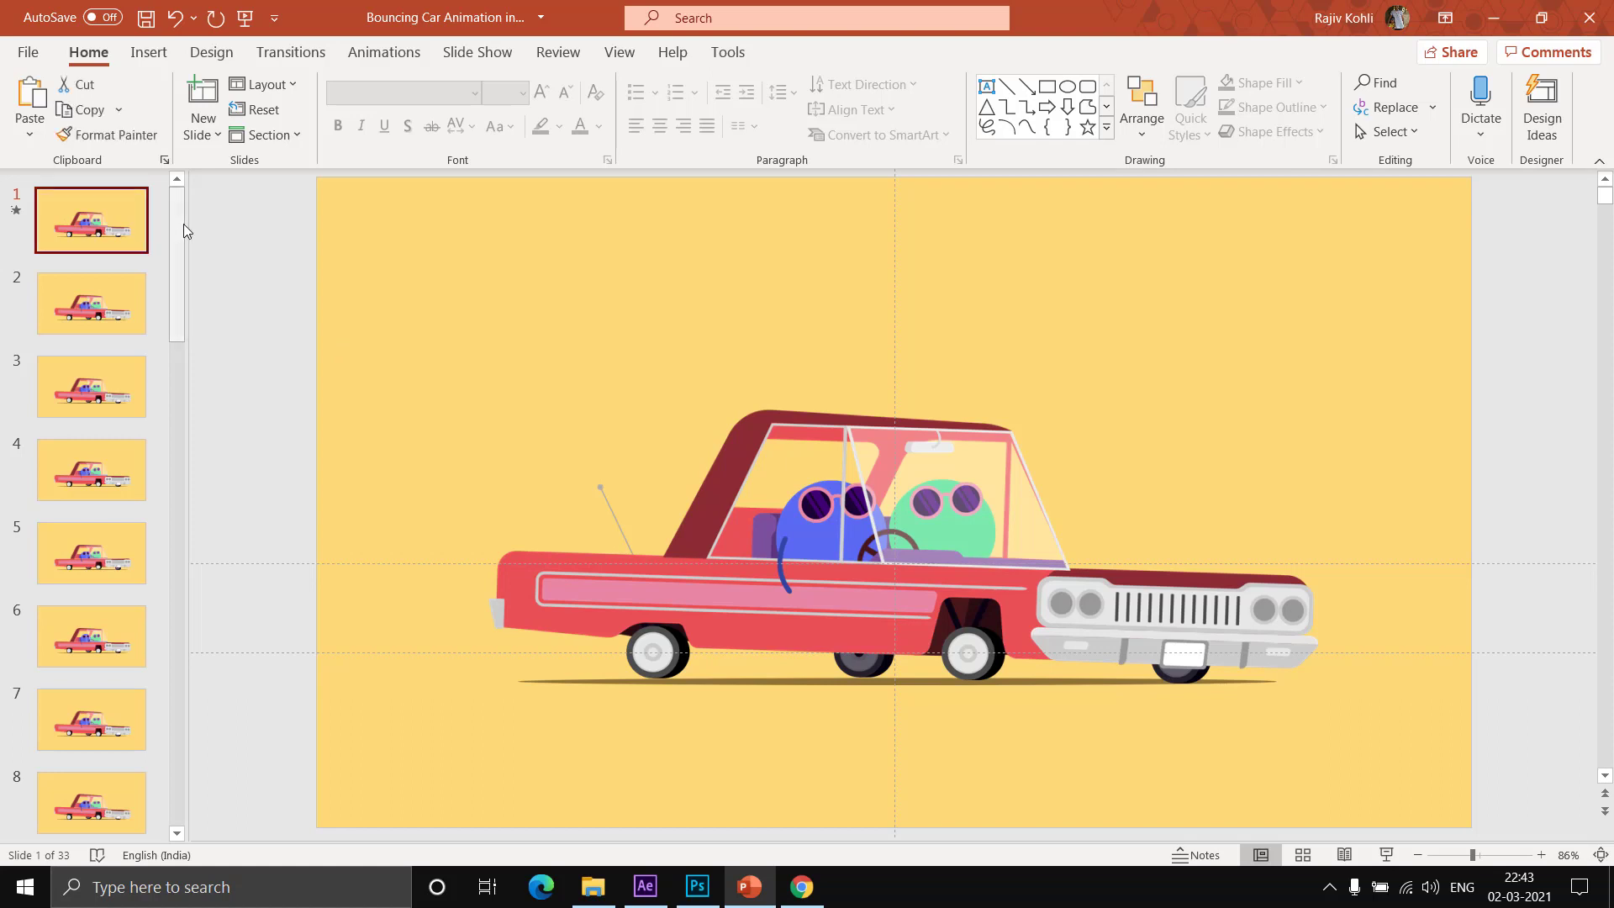
- Show the Animation Pane for slide 1 and select its audio play effect
left_click(375, 55)
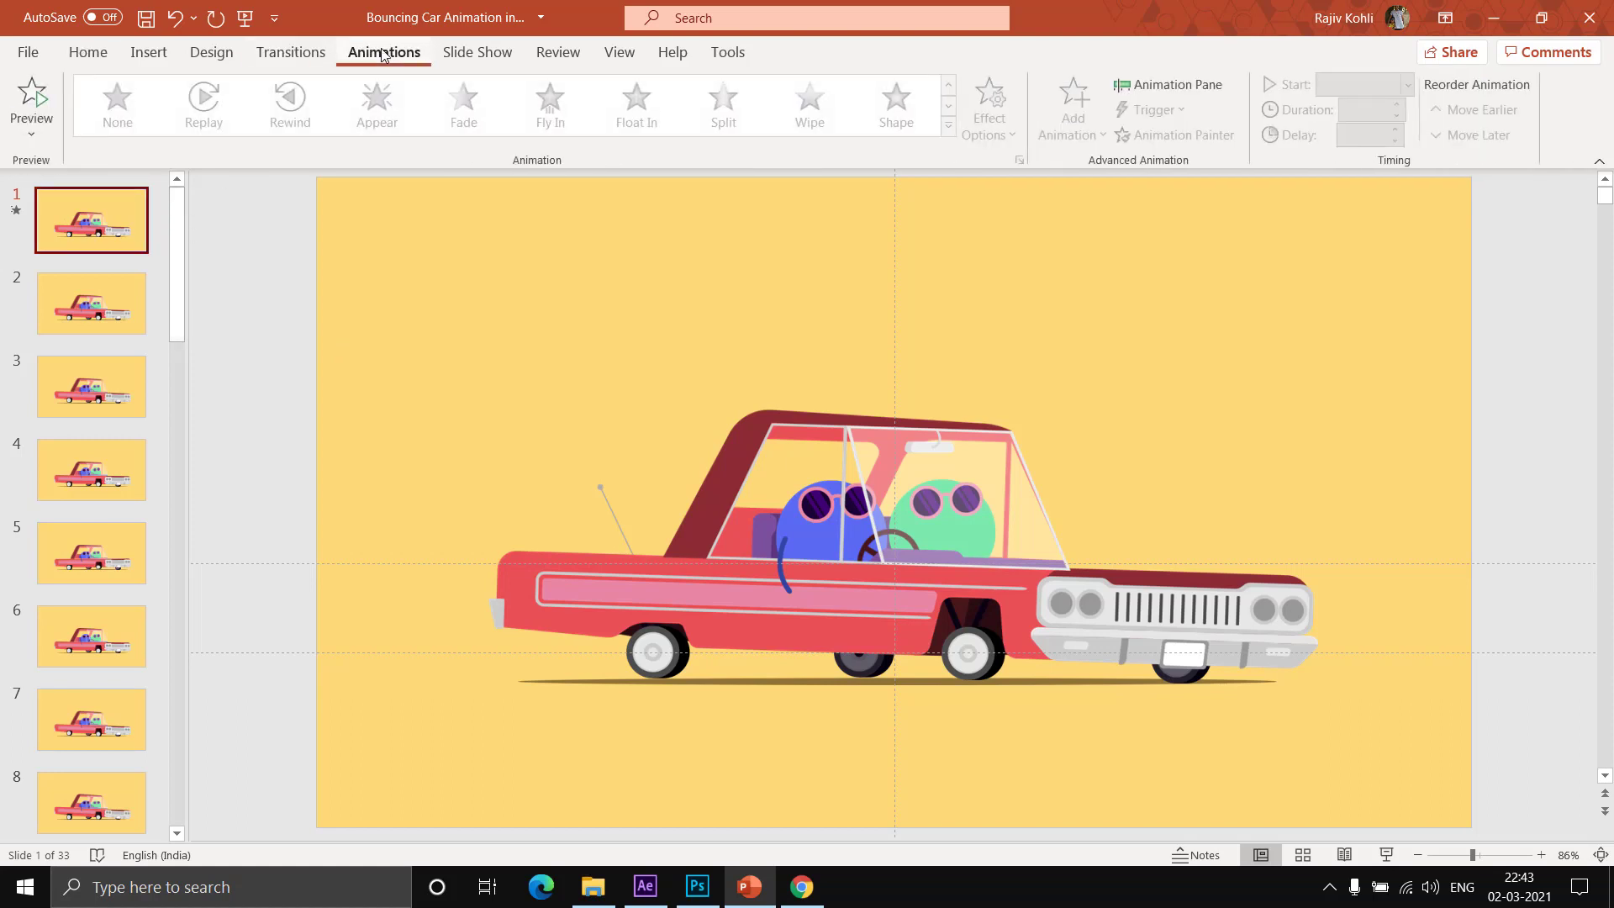
left_click(1197, 87)
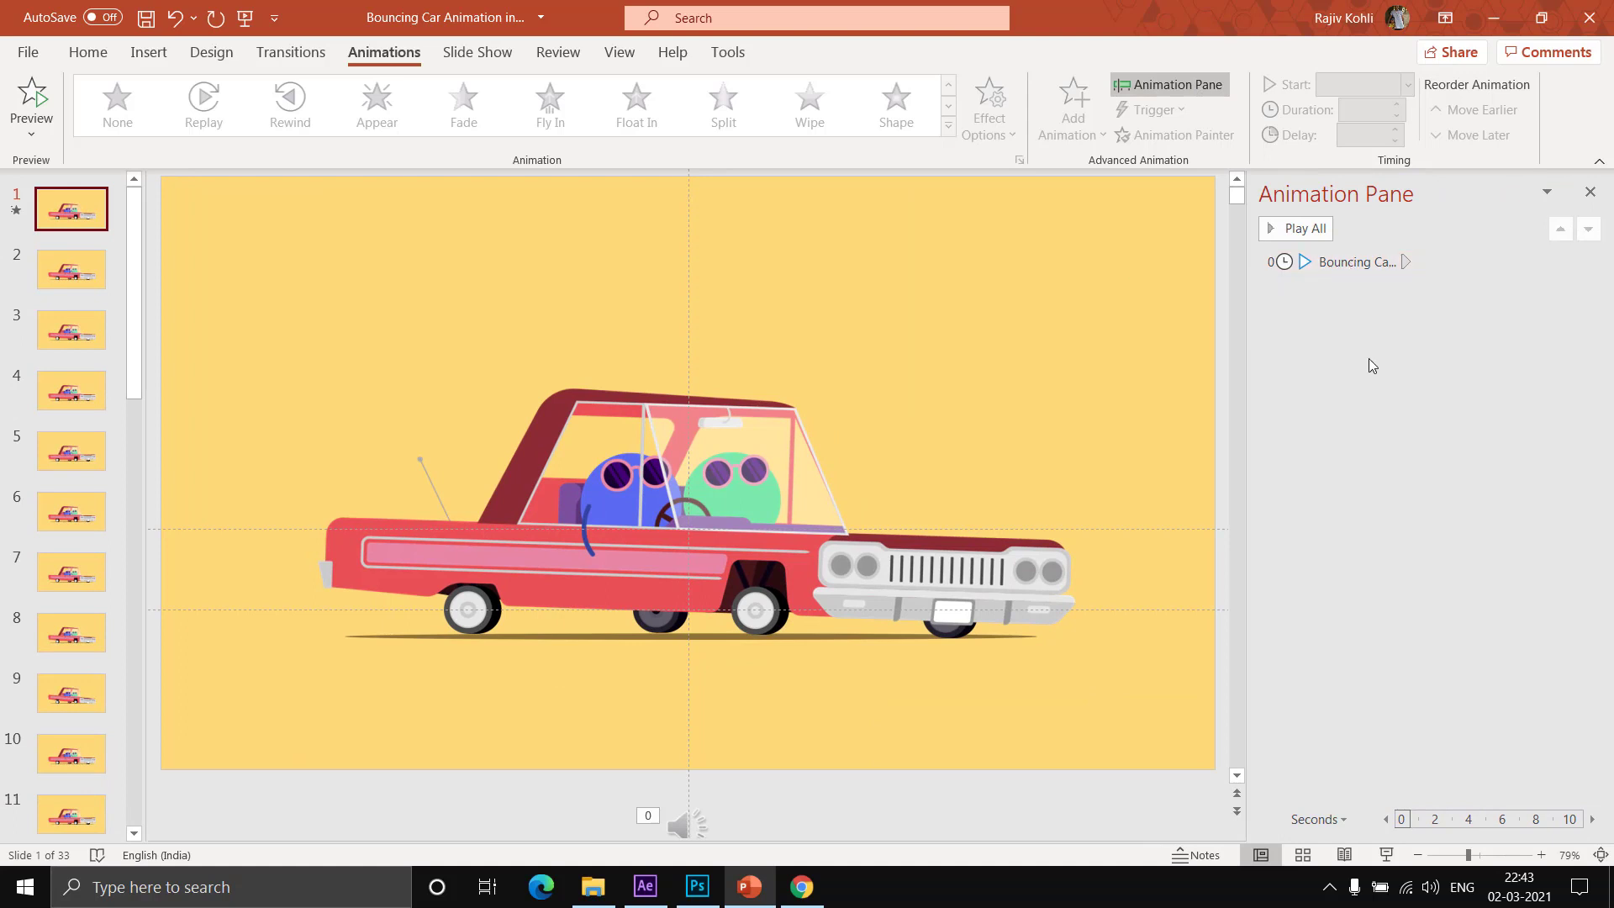
left_click(1358, 263)
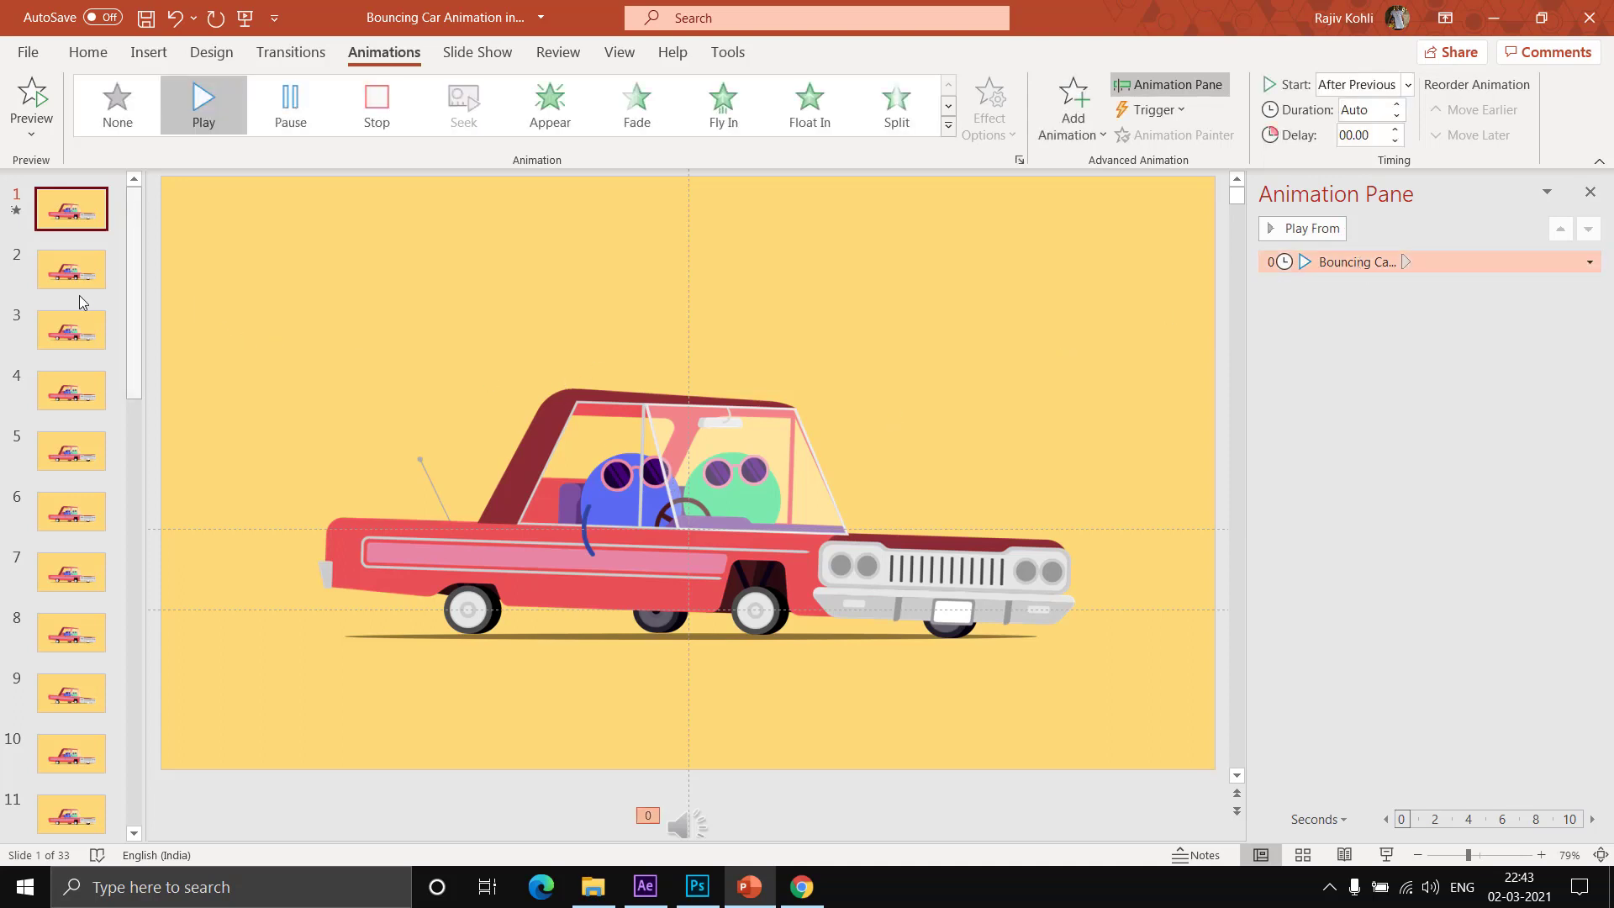
- Step through the slides from 2 to 19 to examine how the car's pose changes from slide to slide
left_click(82, 266)
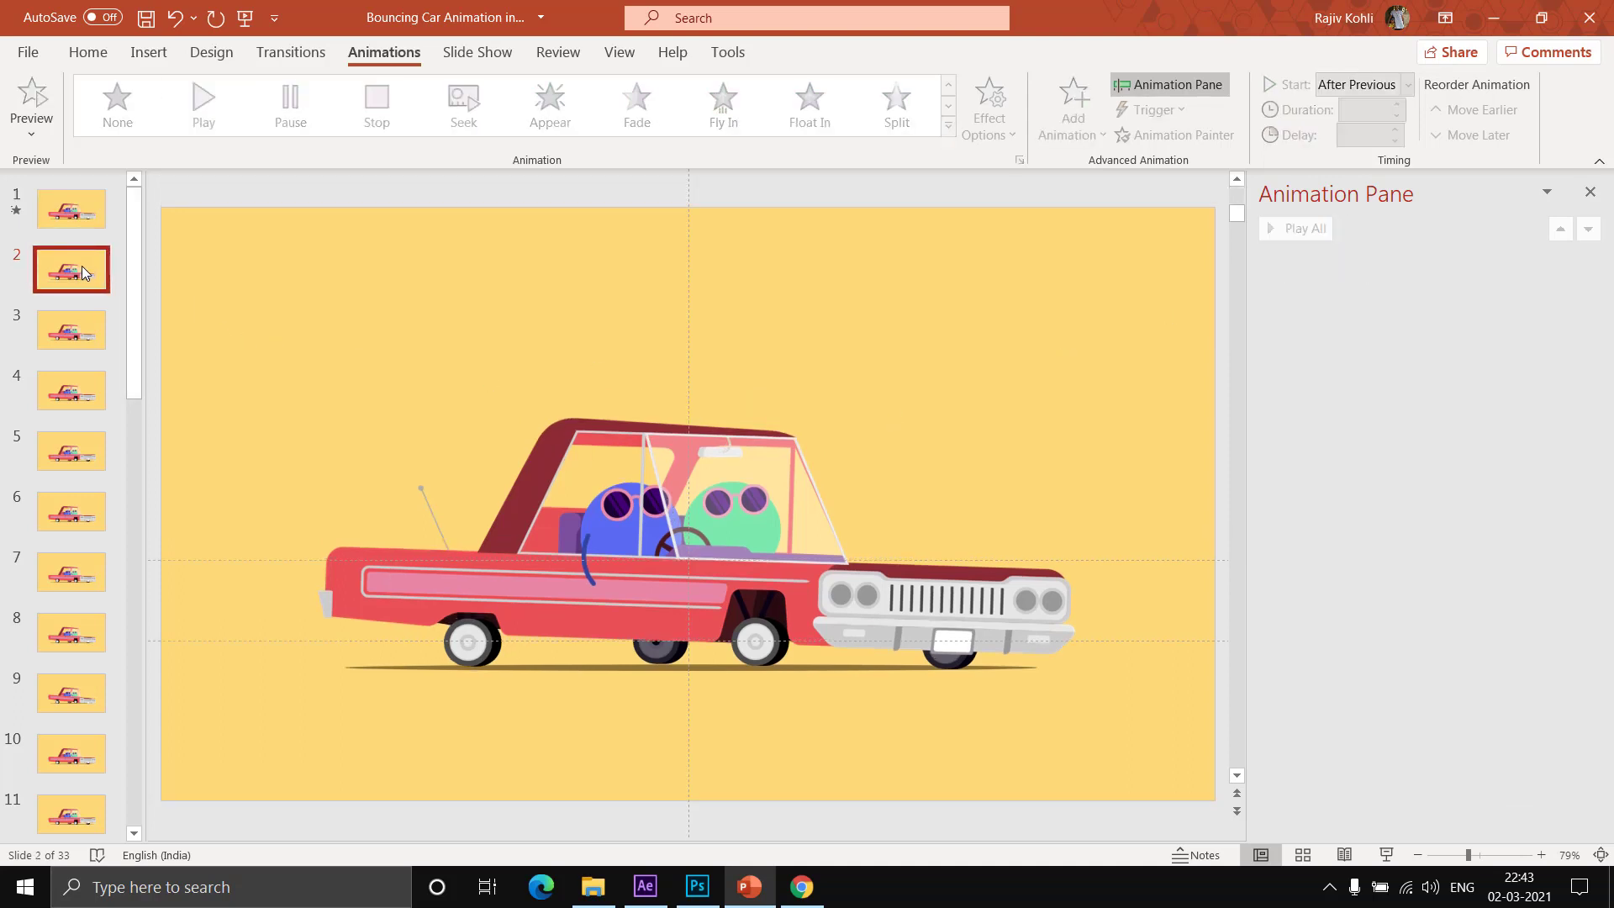
key("Down")
key("Down")
key("Down")
key("Down")
key("Down")
key("Down")
key("Down")
key("Down")
key("Down")
key("Down")
key("Down")
key("Down")
key("Down")
key("Down")
key("Down")
key("Down")
key("Down")
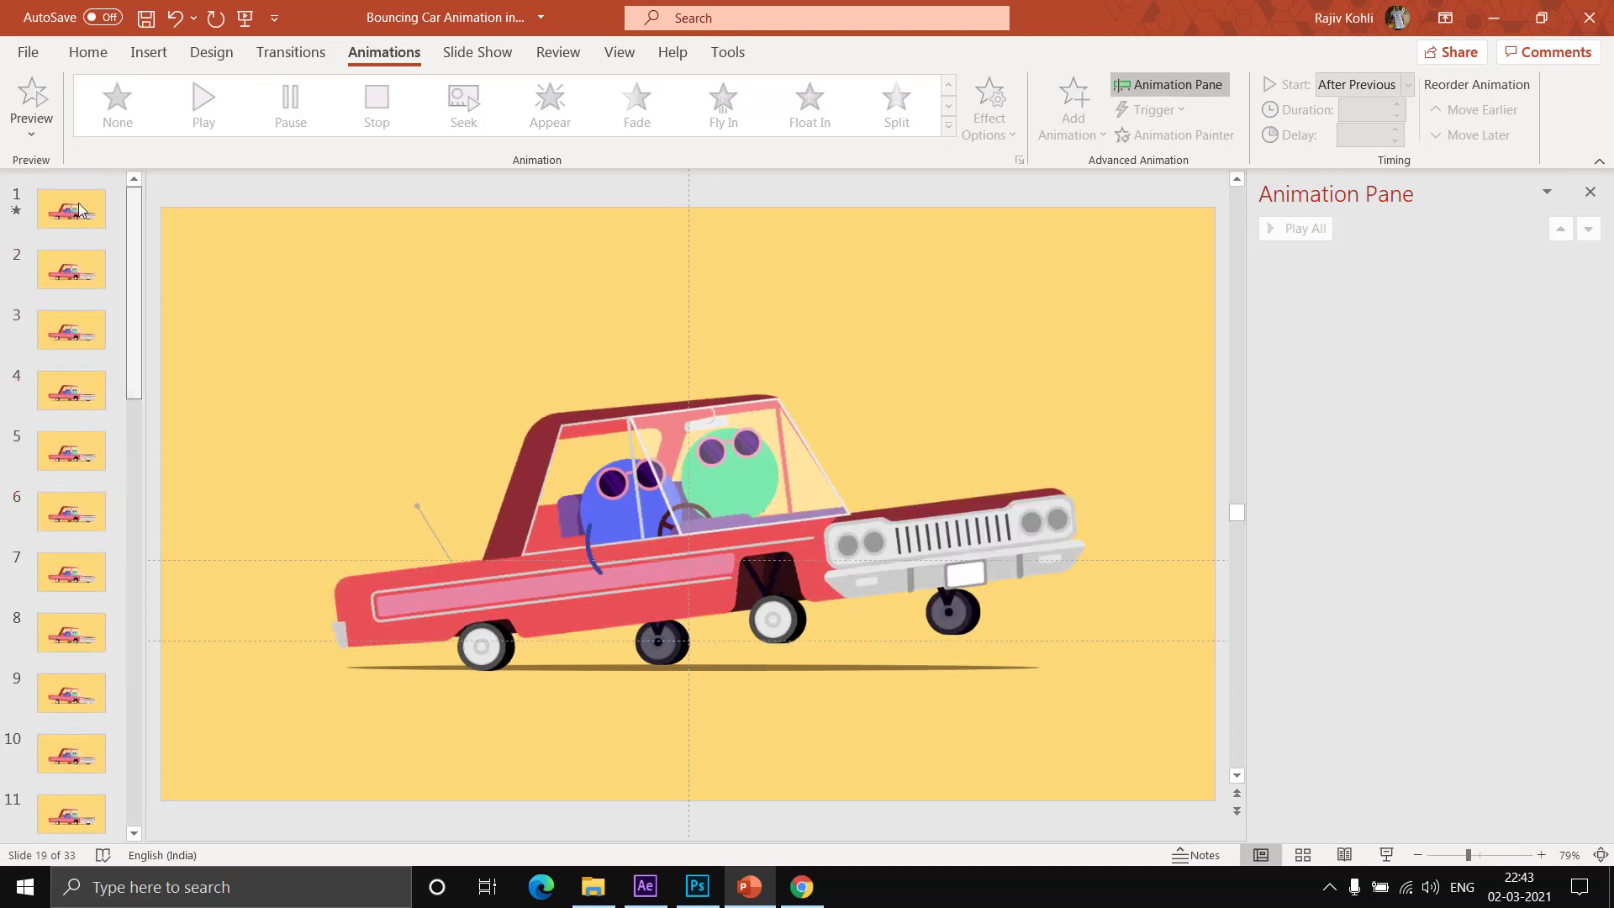
- Examine the transition and automatic advance timing on the first four slides, and compare the car on slides 1 and 2
left_click(106, 192)
left_click(291, 52)
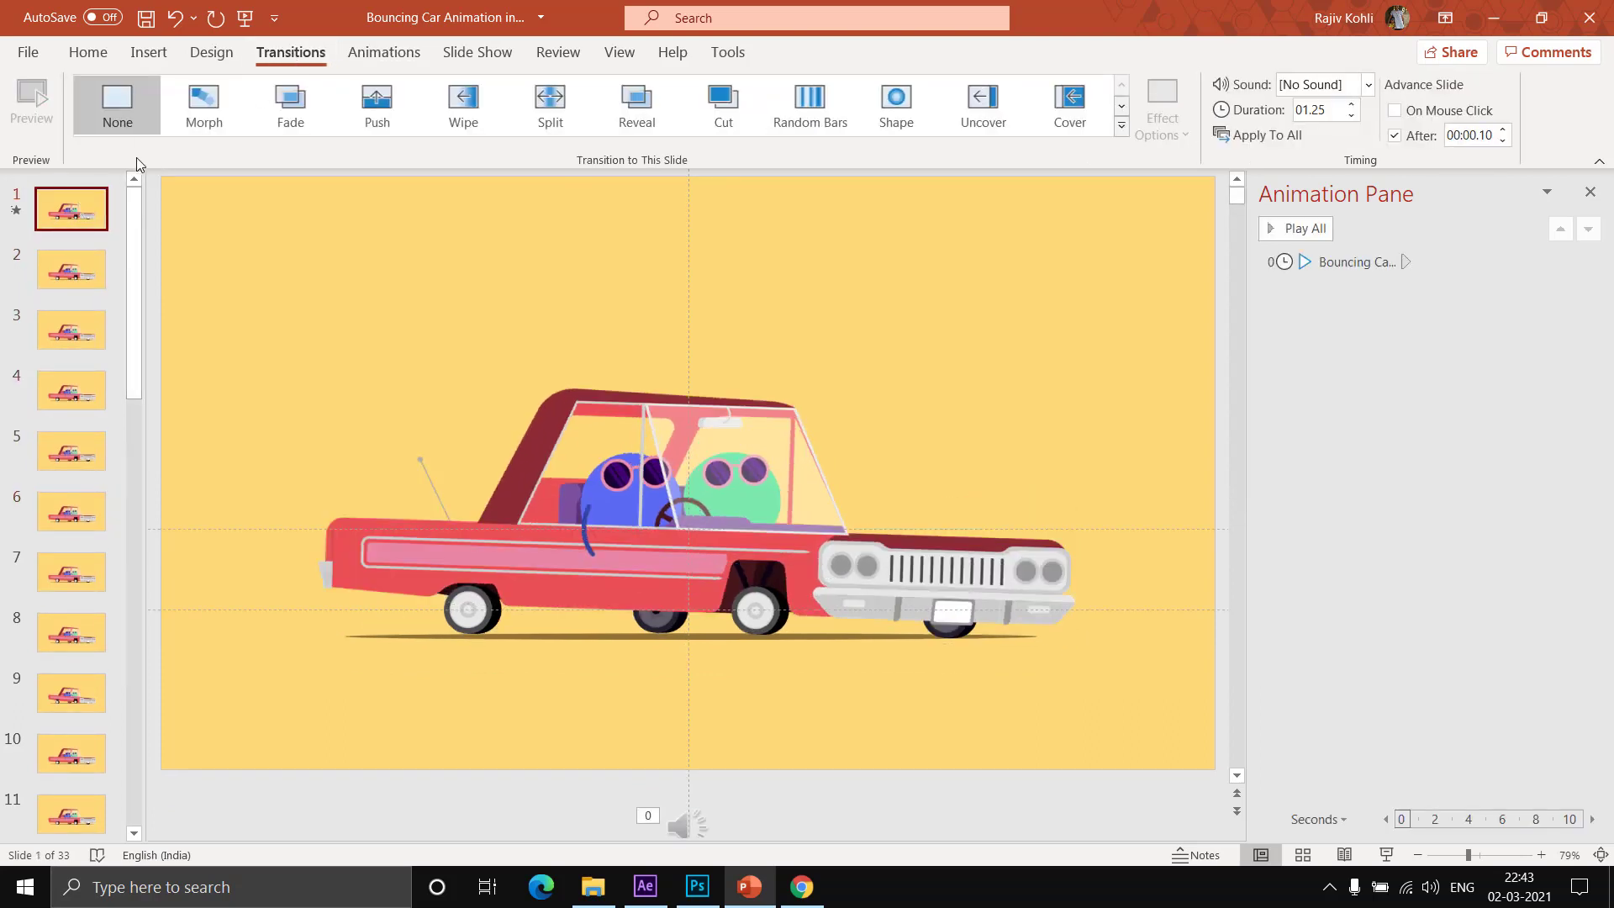
key("Down")
key("Down")
key("Down")
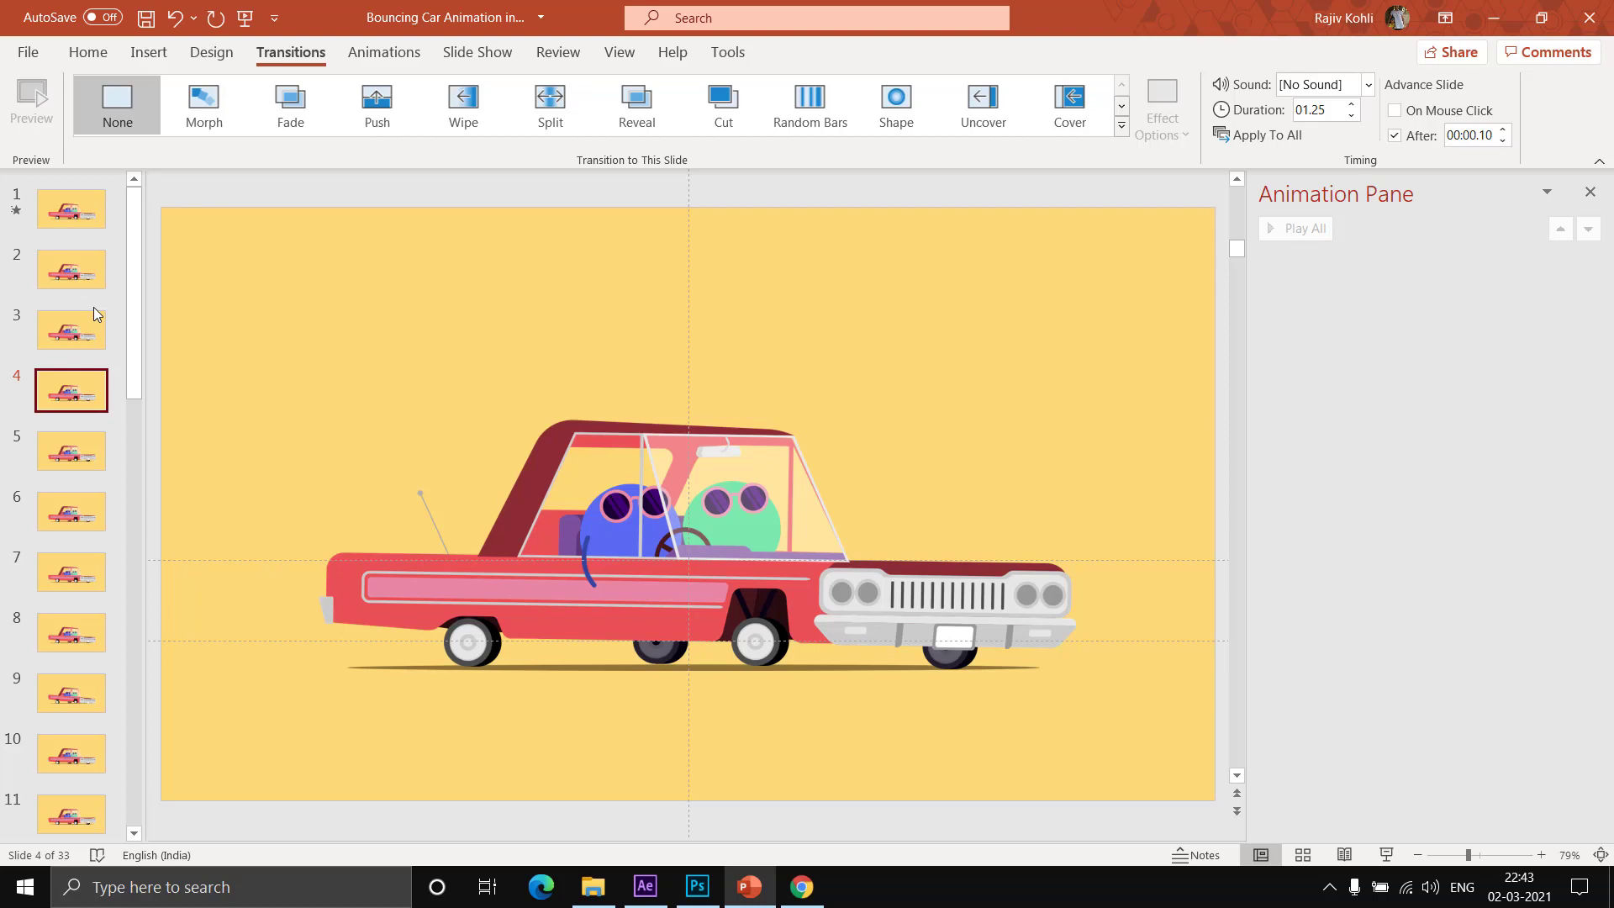
left_click(74, 211)
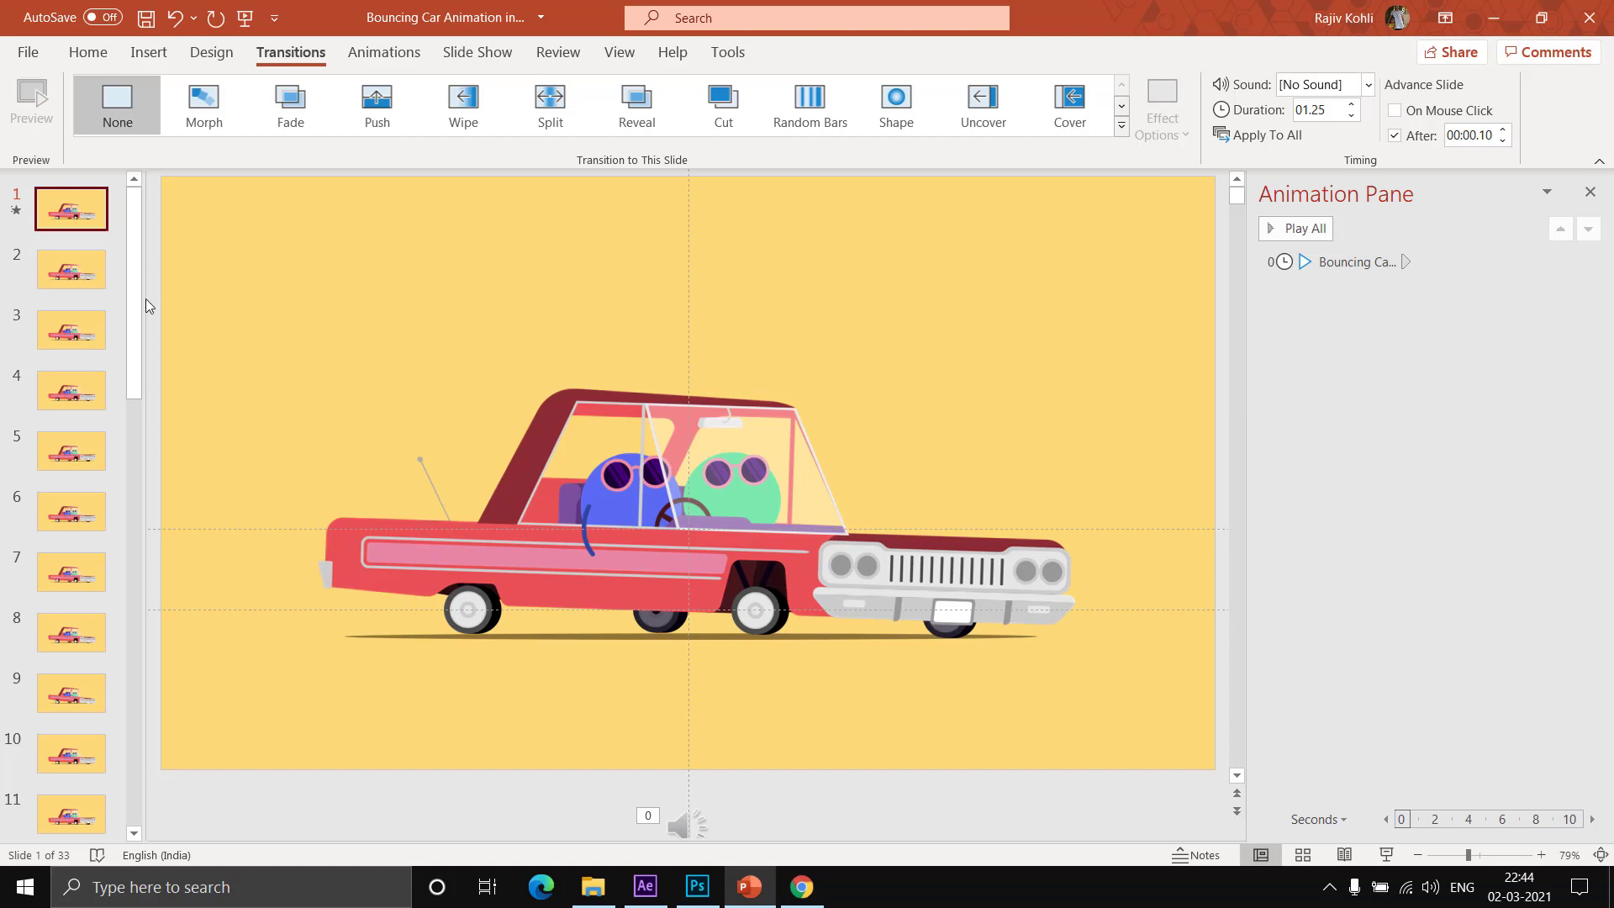
left_click(84, 273)
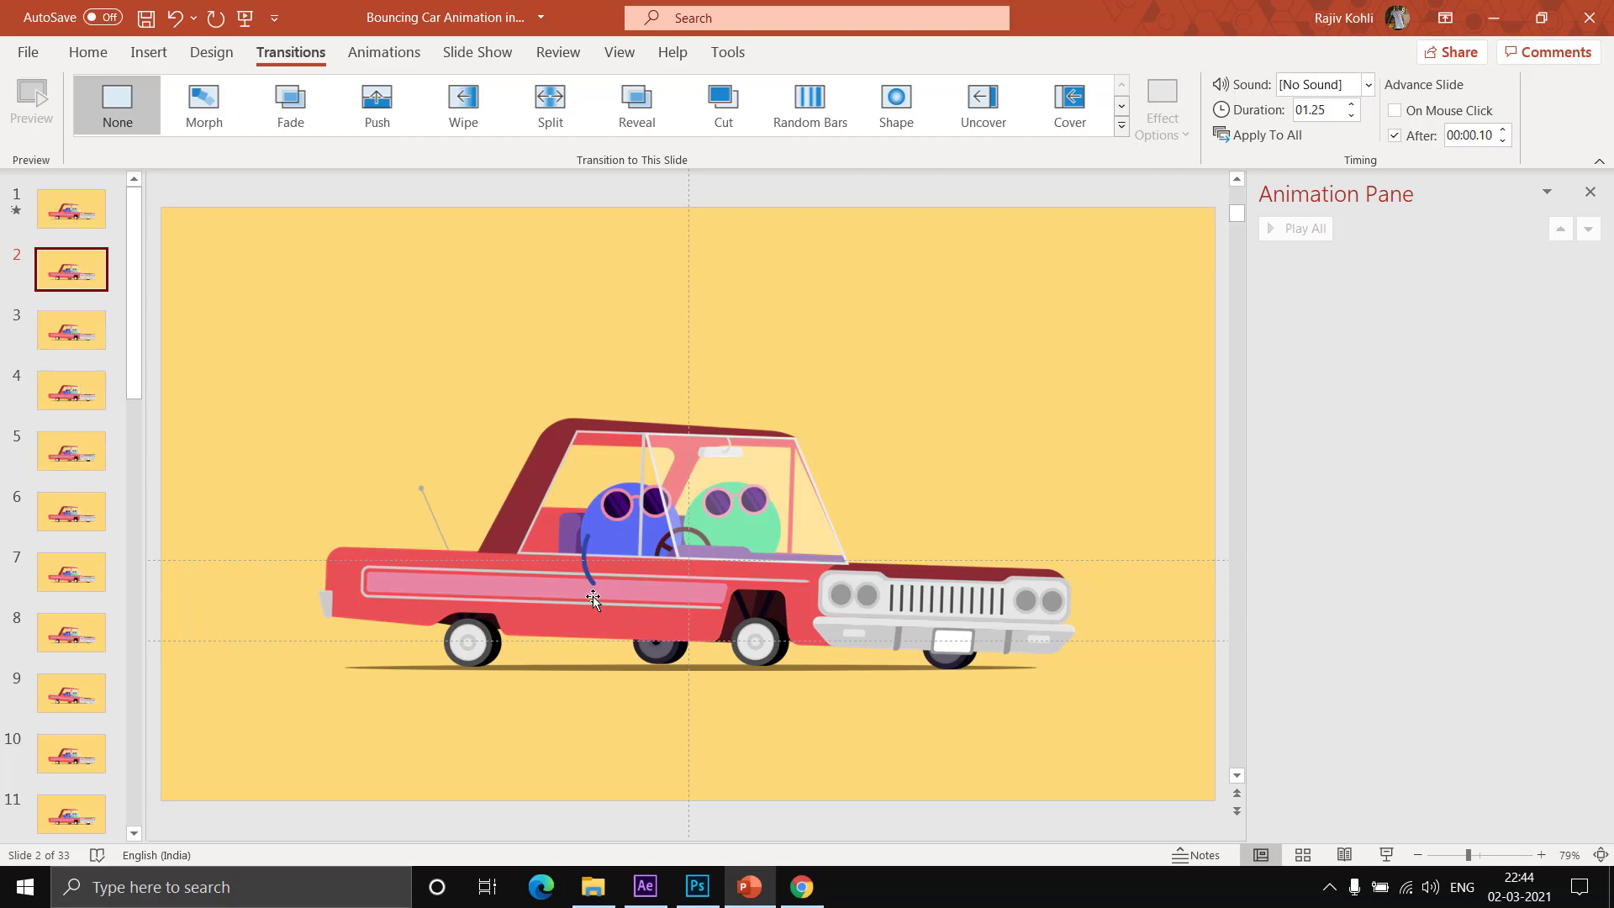
left_click(87, 219)
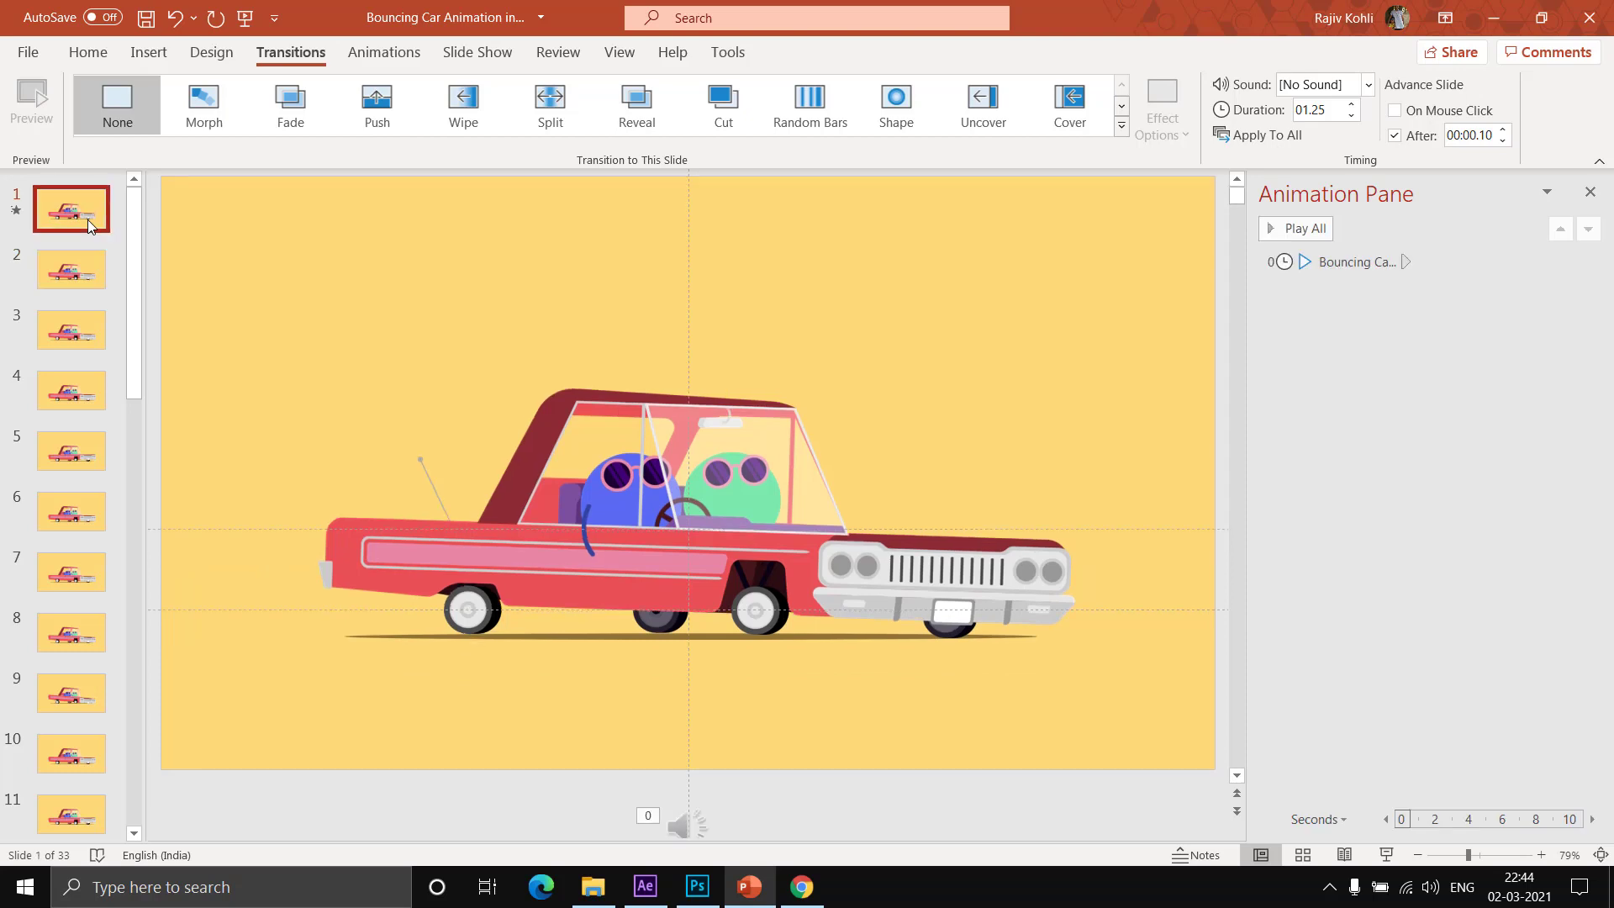
- Show the Selection Pane for slide 1 and examine the matching part files in File Explorer's Bouncing Car PNG Files folder
left_click(93, 56)
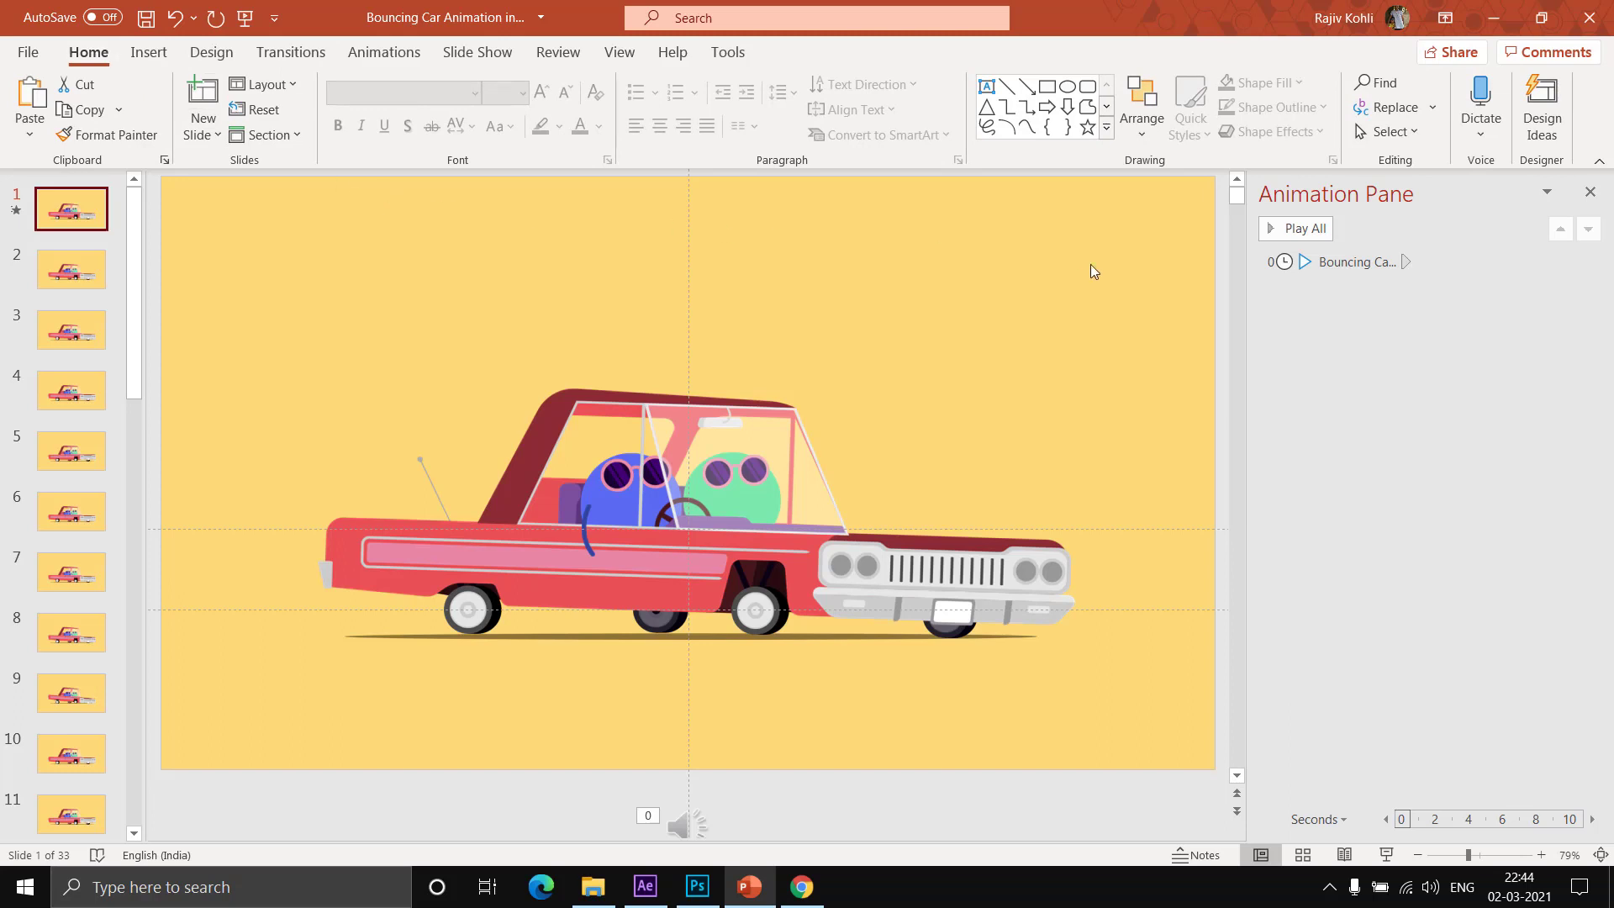
left_click(1410, 133)
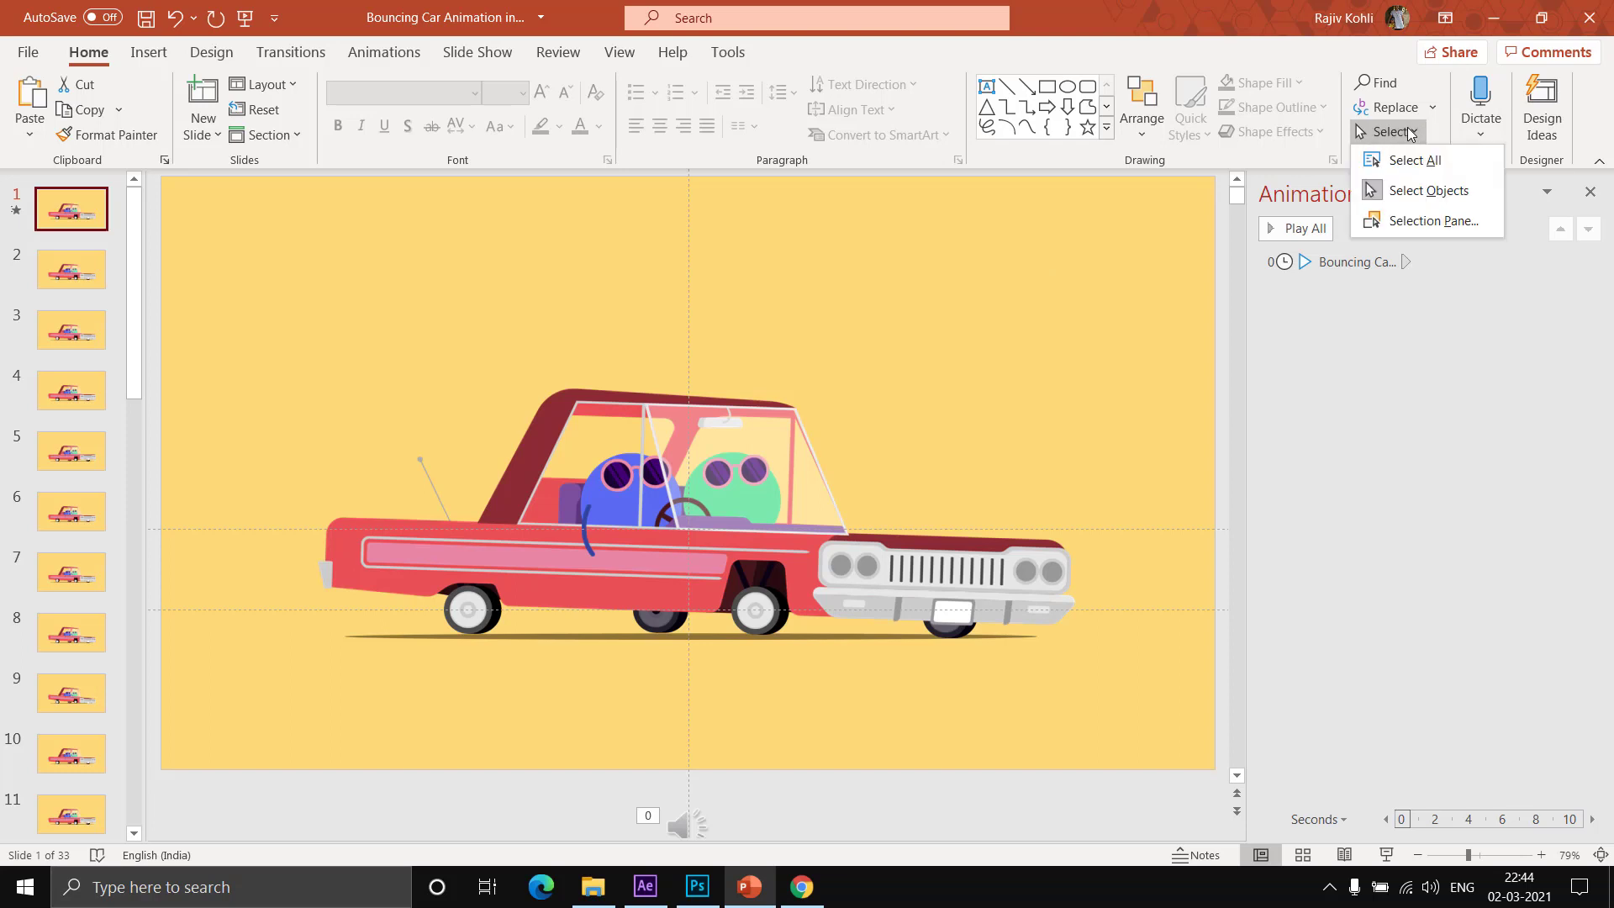
left_click(1433, 220)
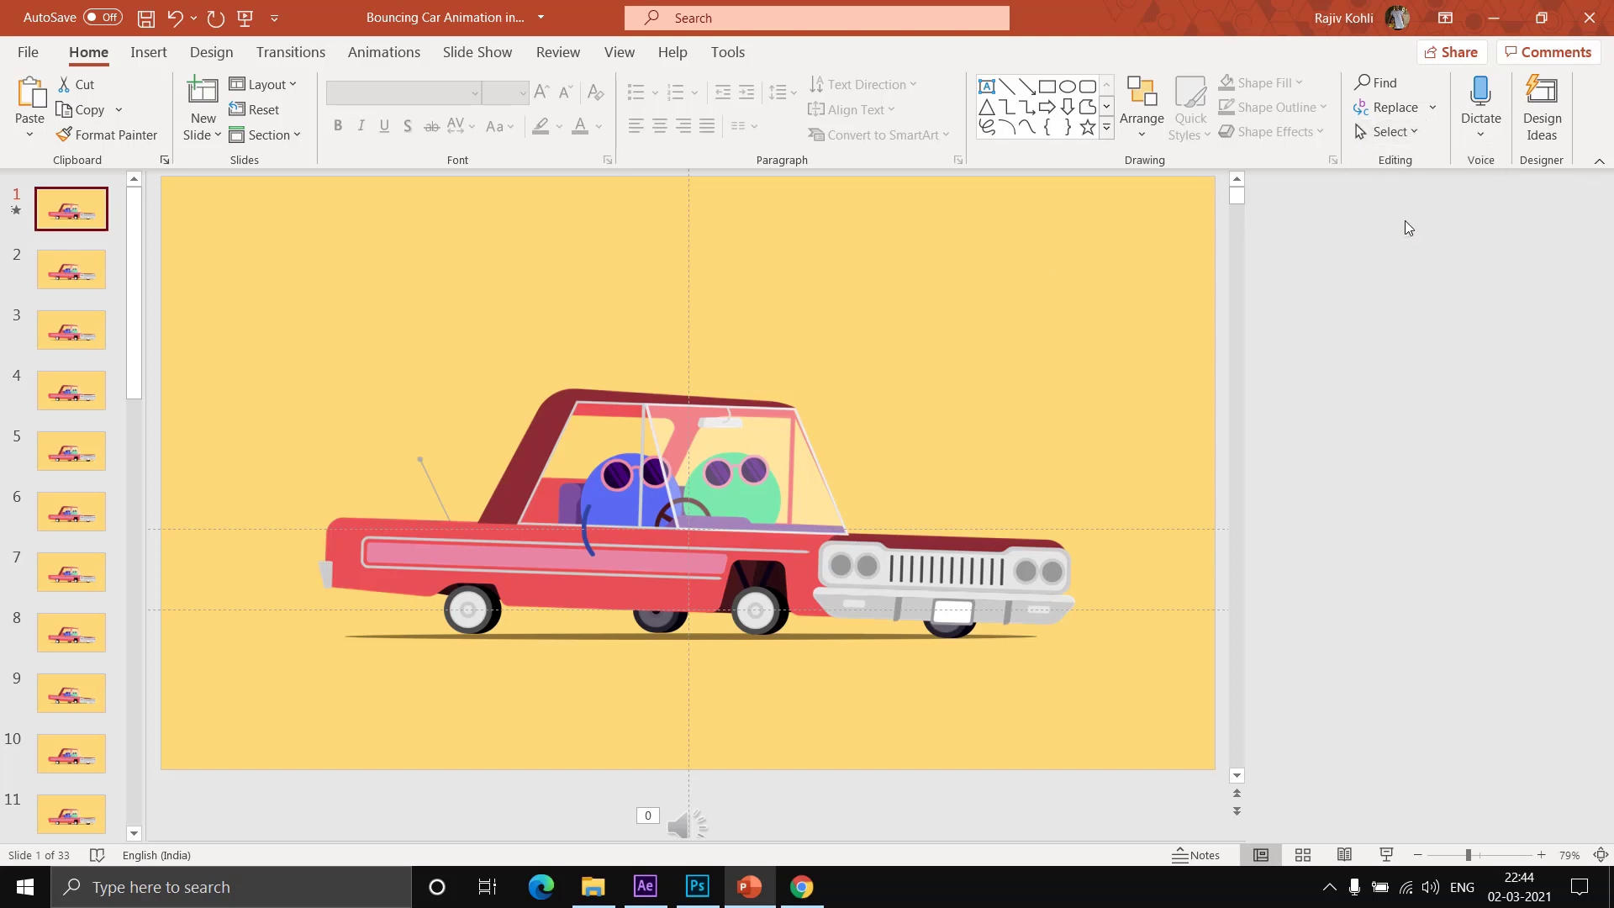
left_click(1329, 528)
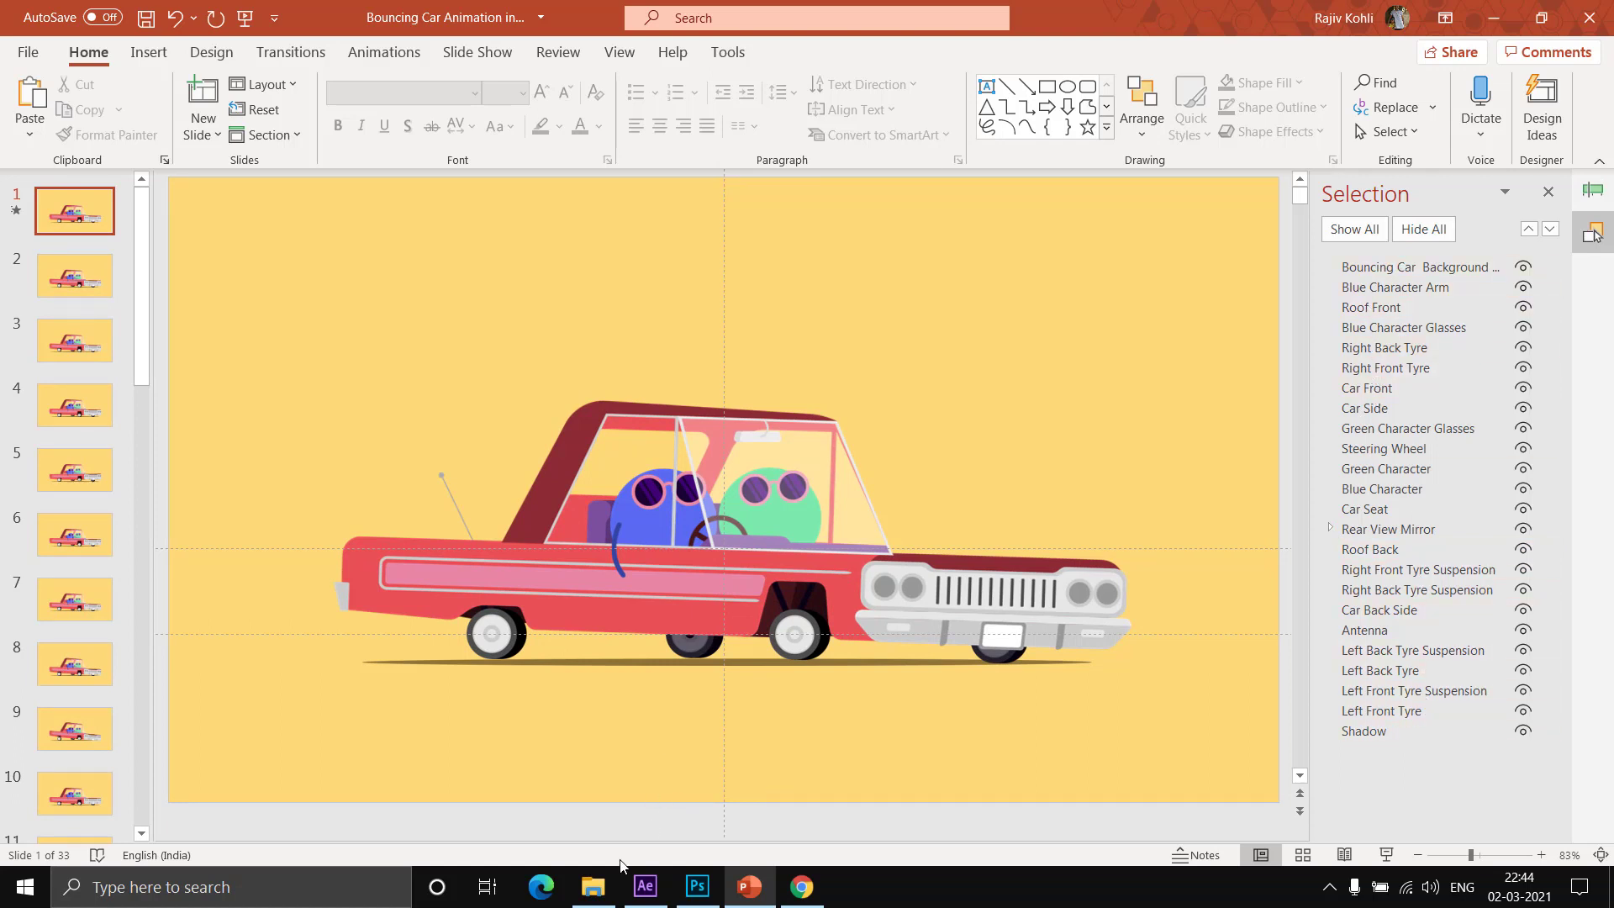
left_click(604, 898)
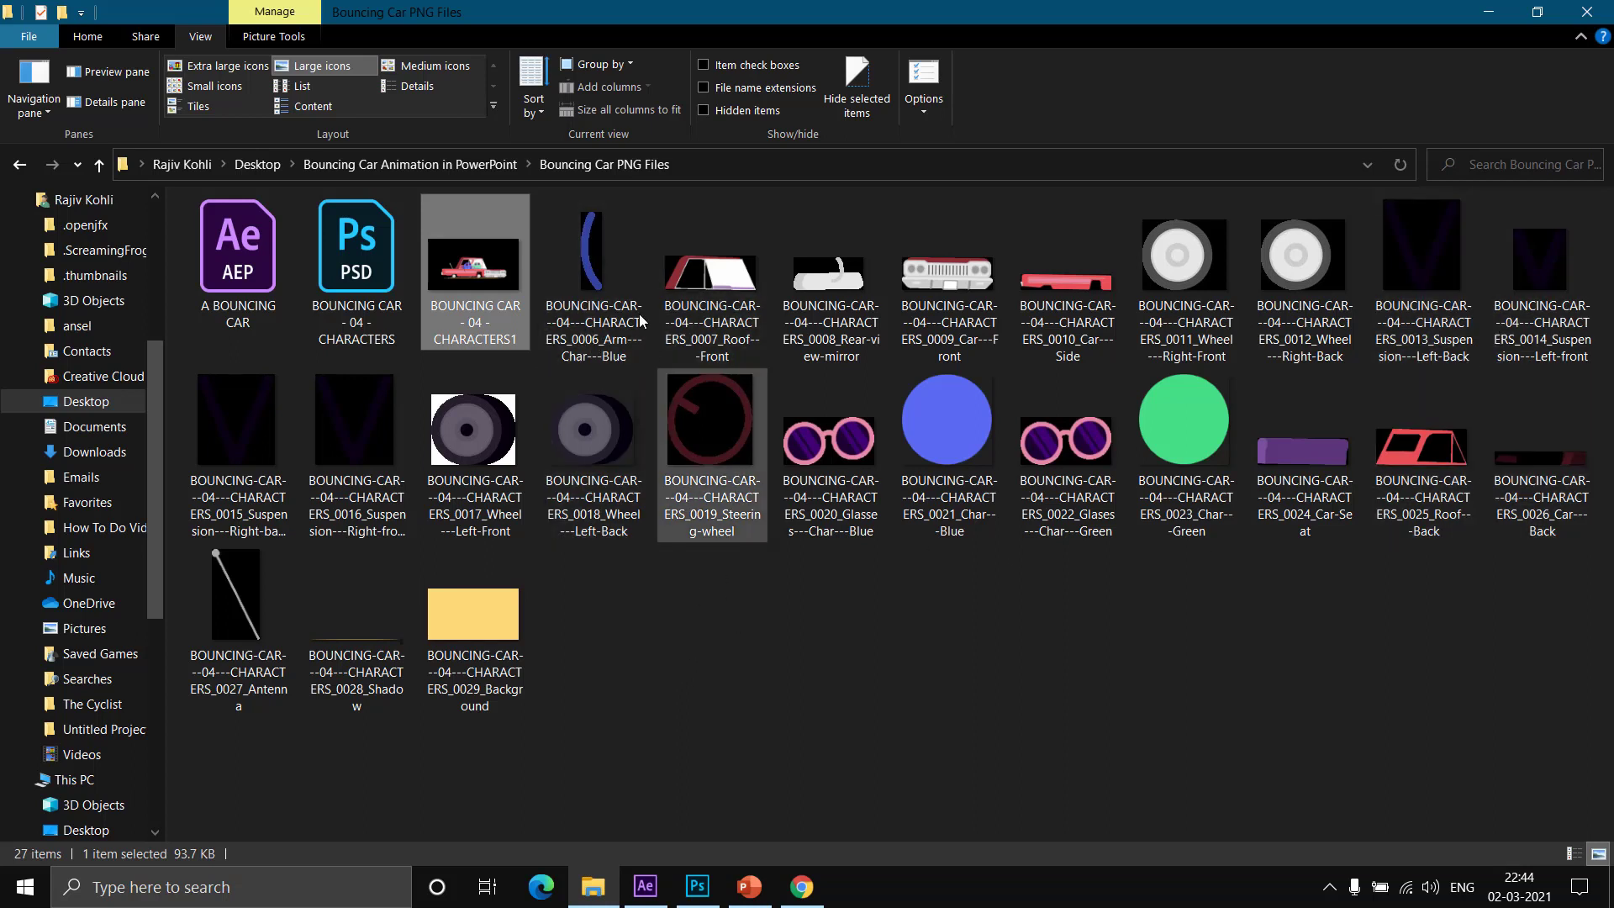
key("Right")
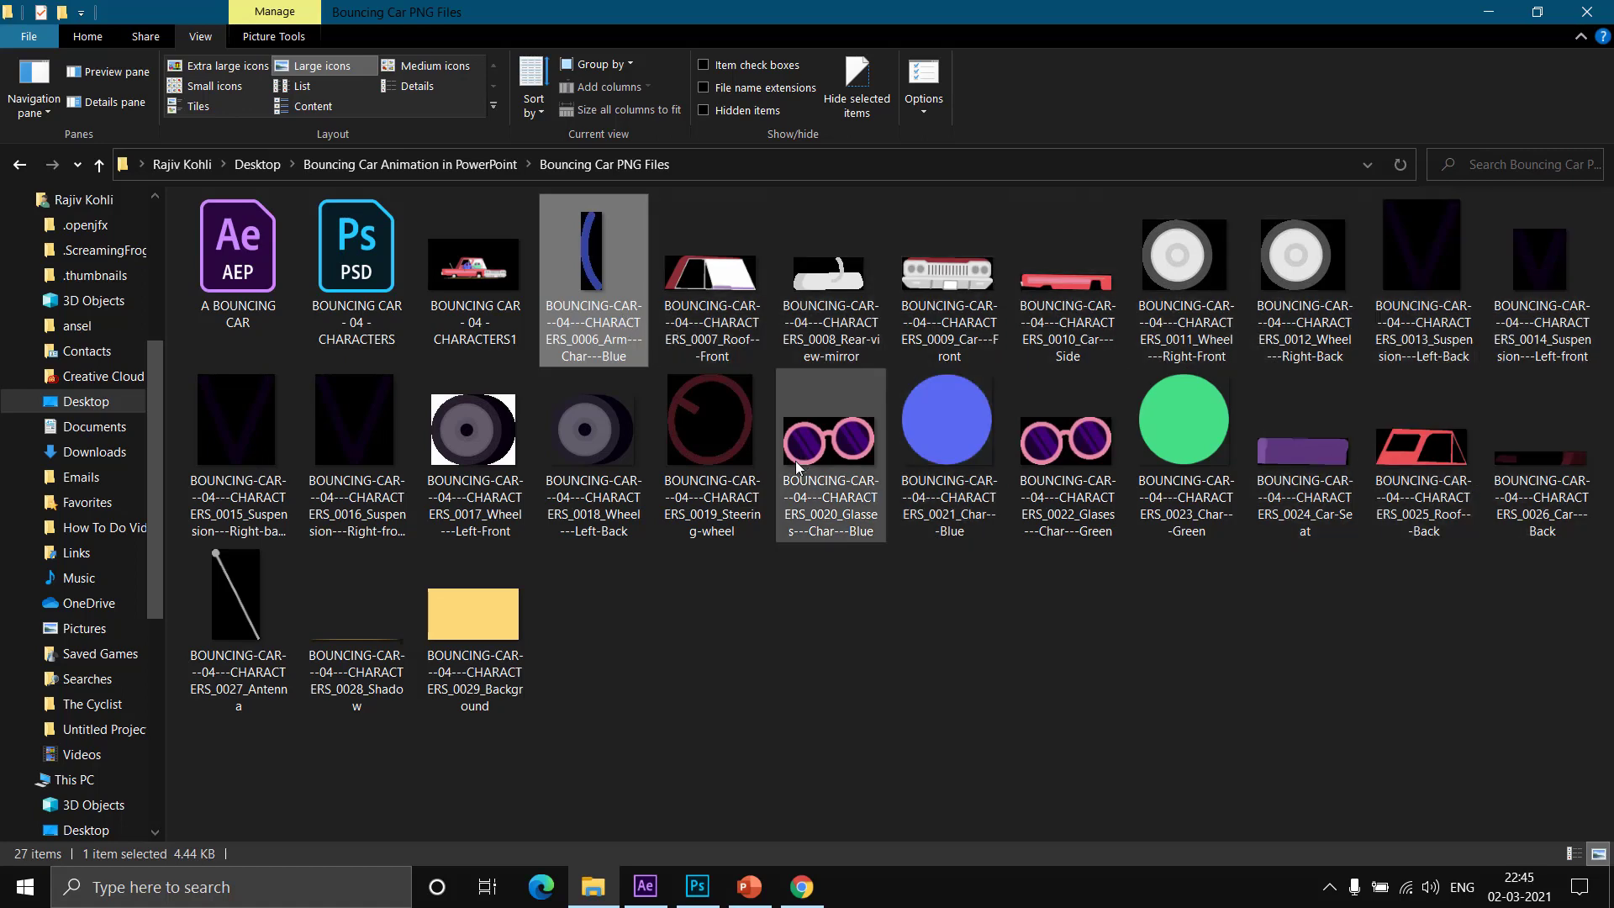
- Switch back to PowerPoint and duplicate slide 1
left_click(753, 887)
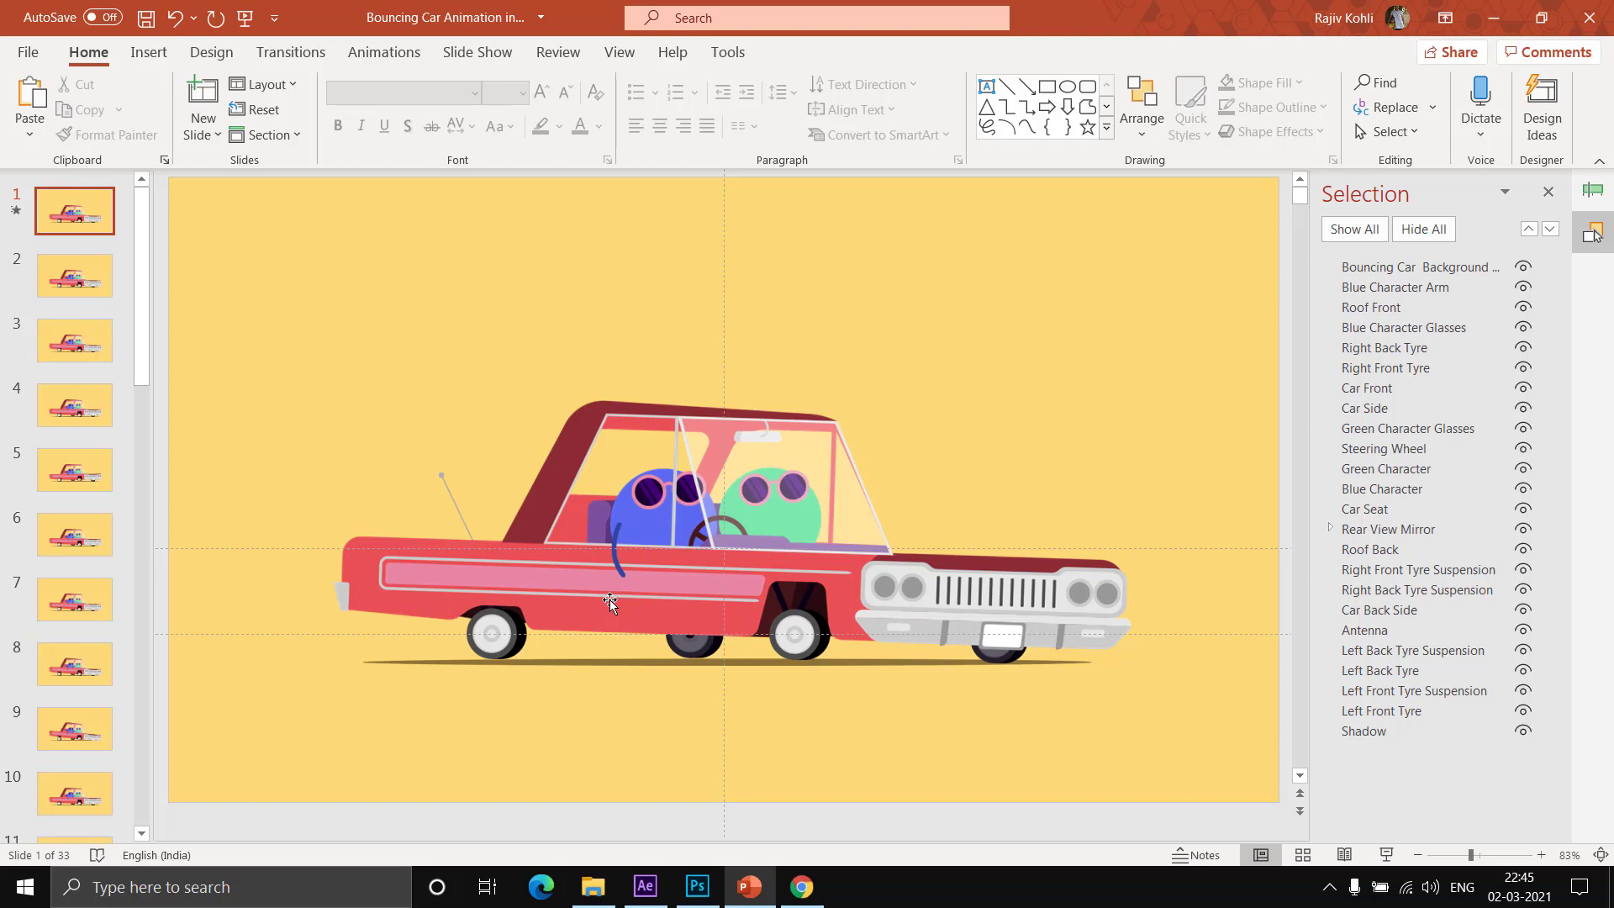
right_click(79, 224)
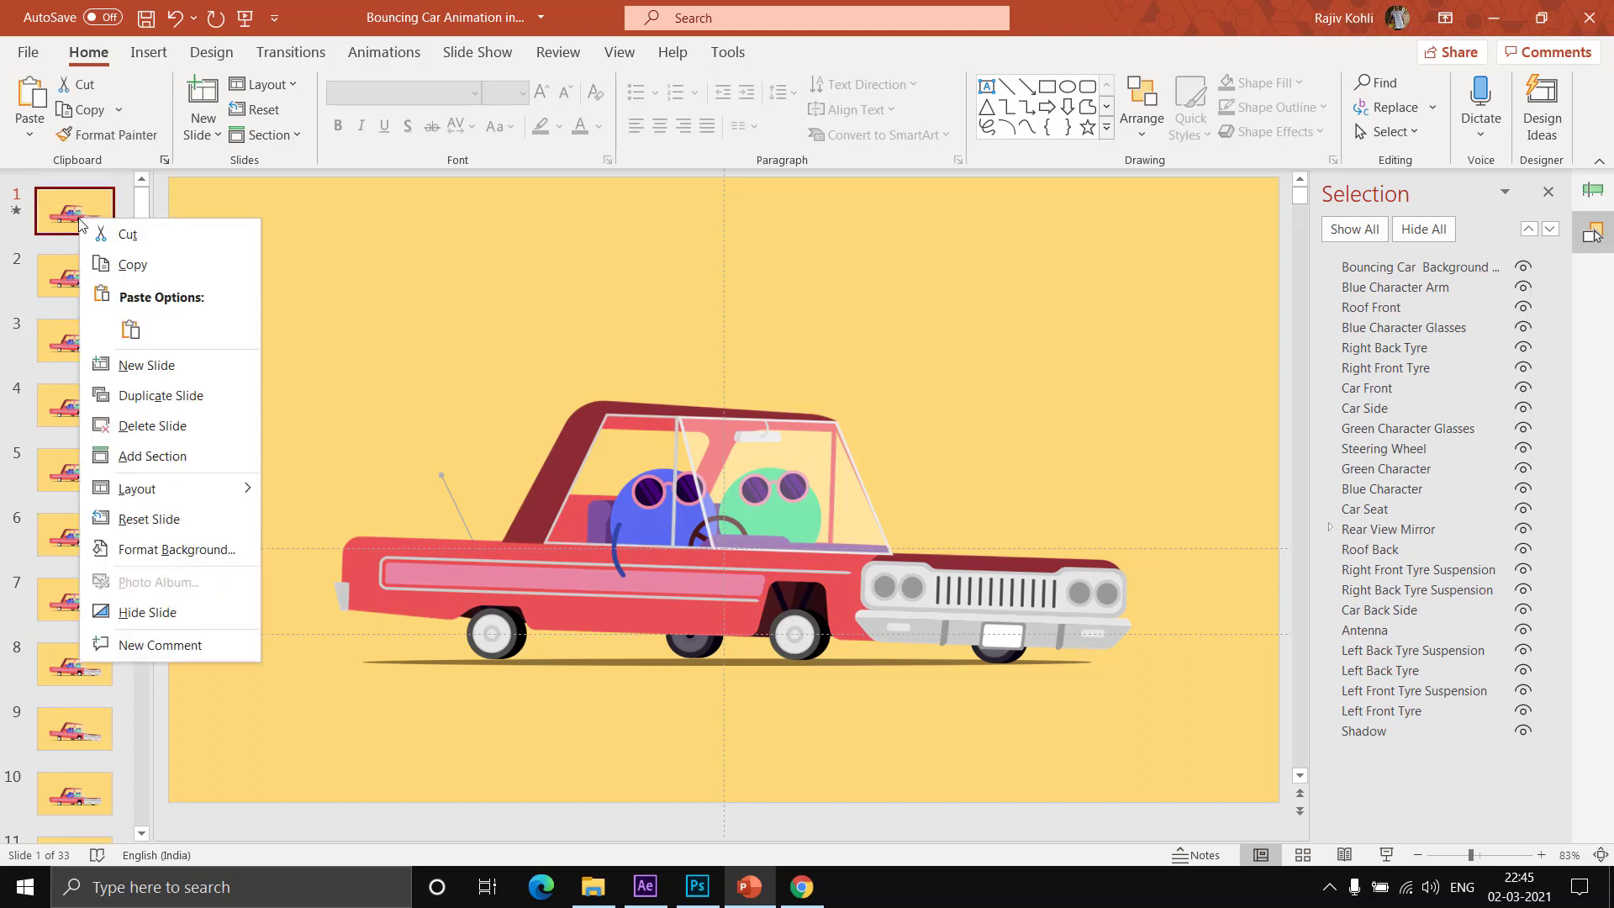
left_click(123, 399)
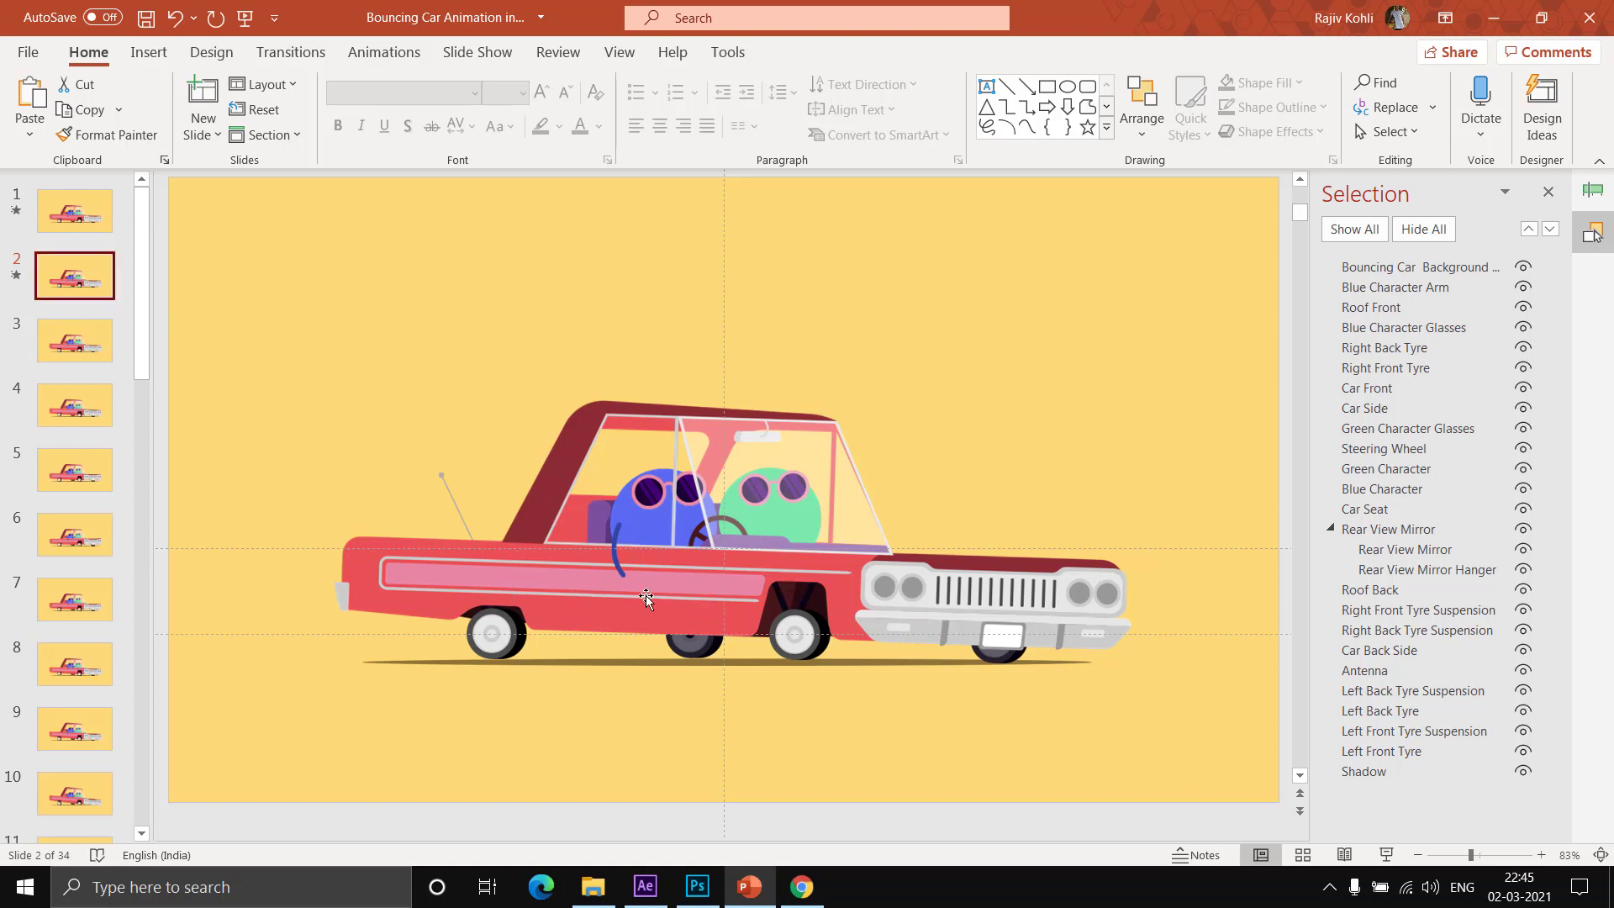
- Look at the yellow Background image in File Explorer's Bouncing Car PNG Files folder and return to PowerPoint
left_click(597, 887)
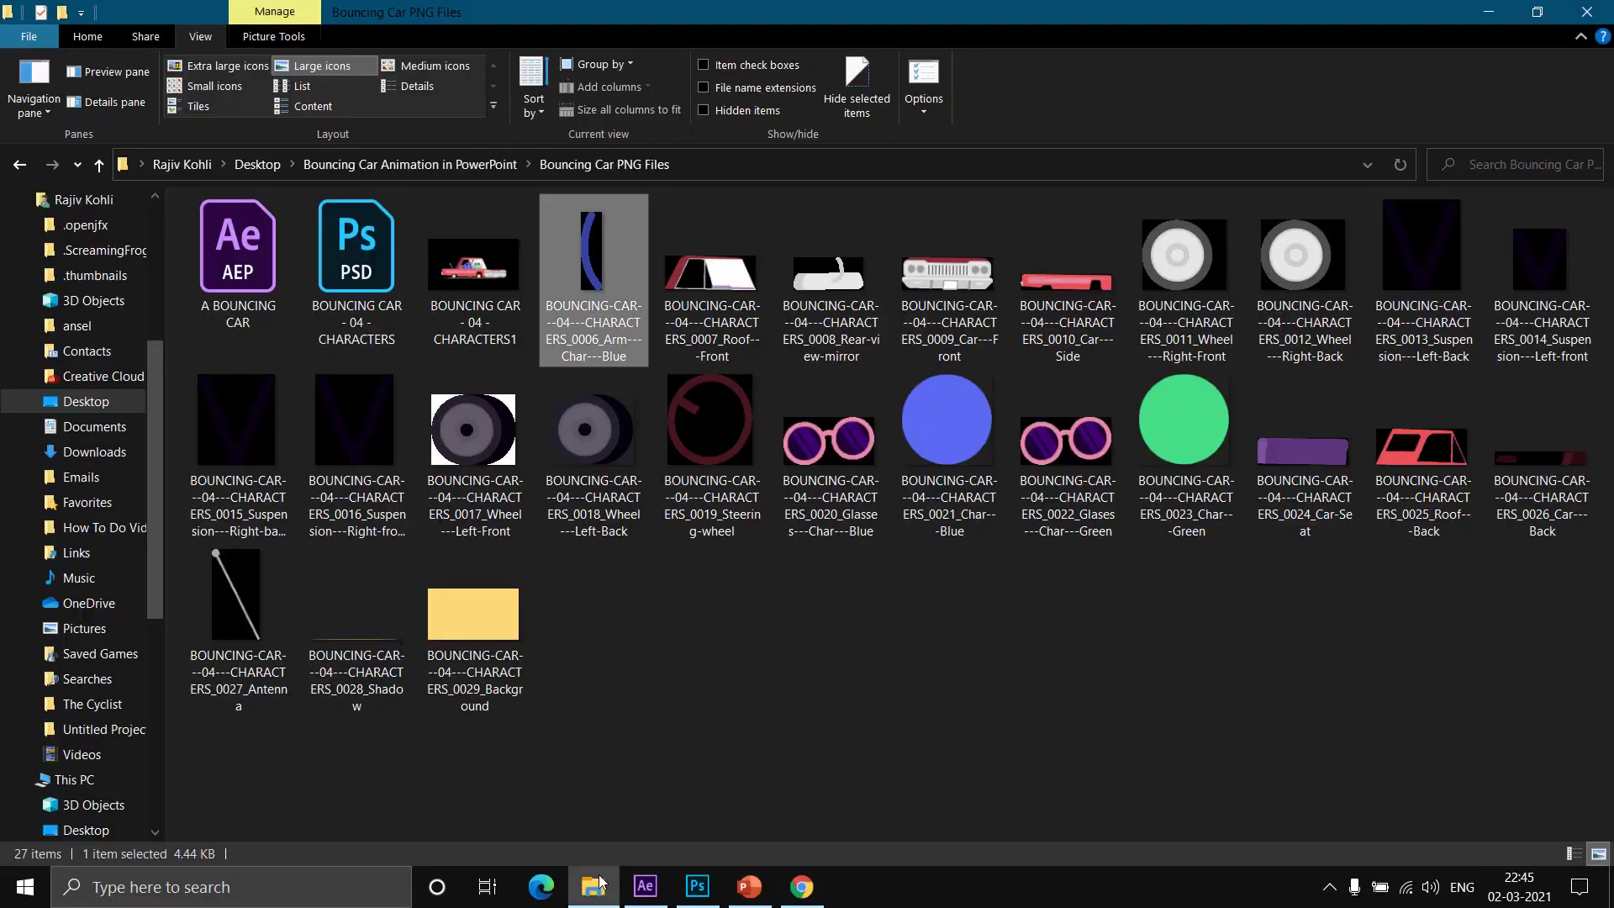
left_click(484, 626)
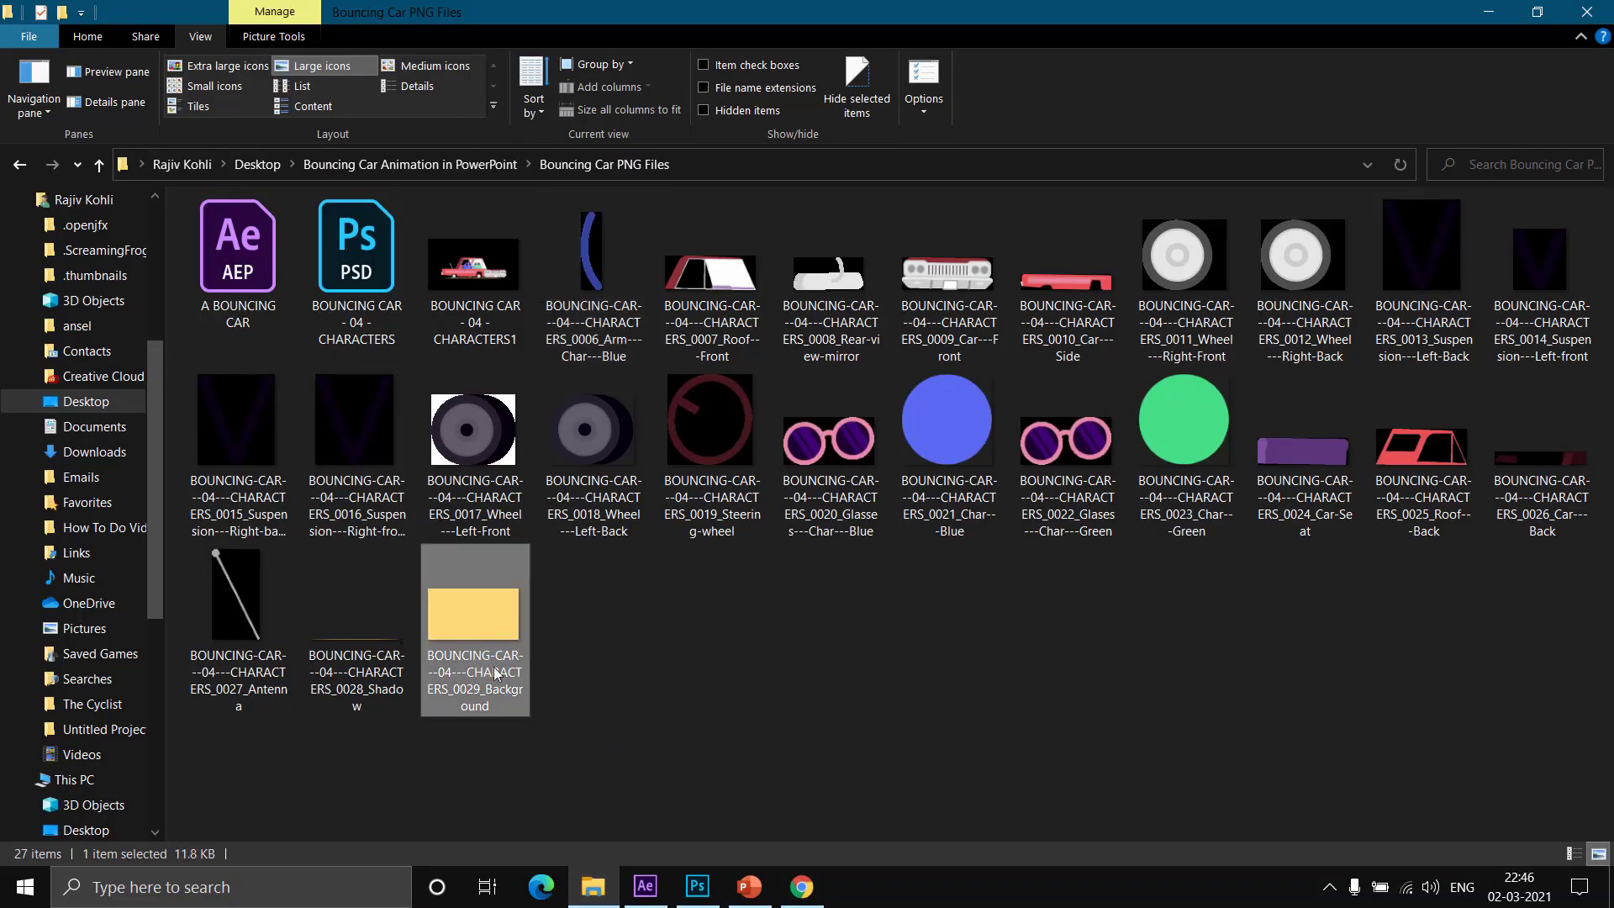
left_click(745, 891)
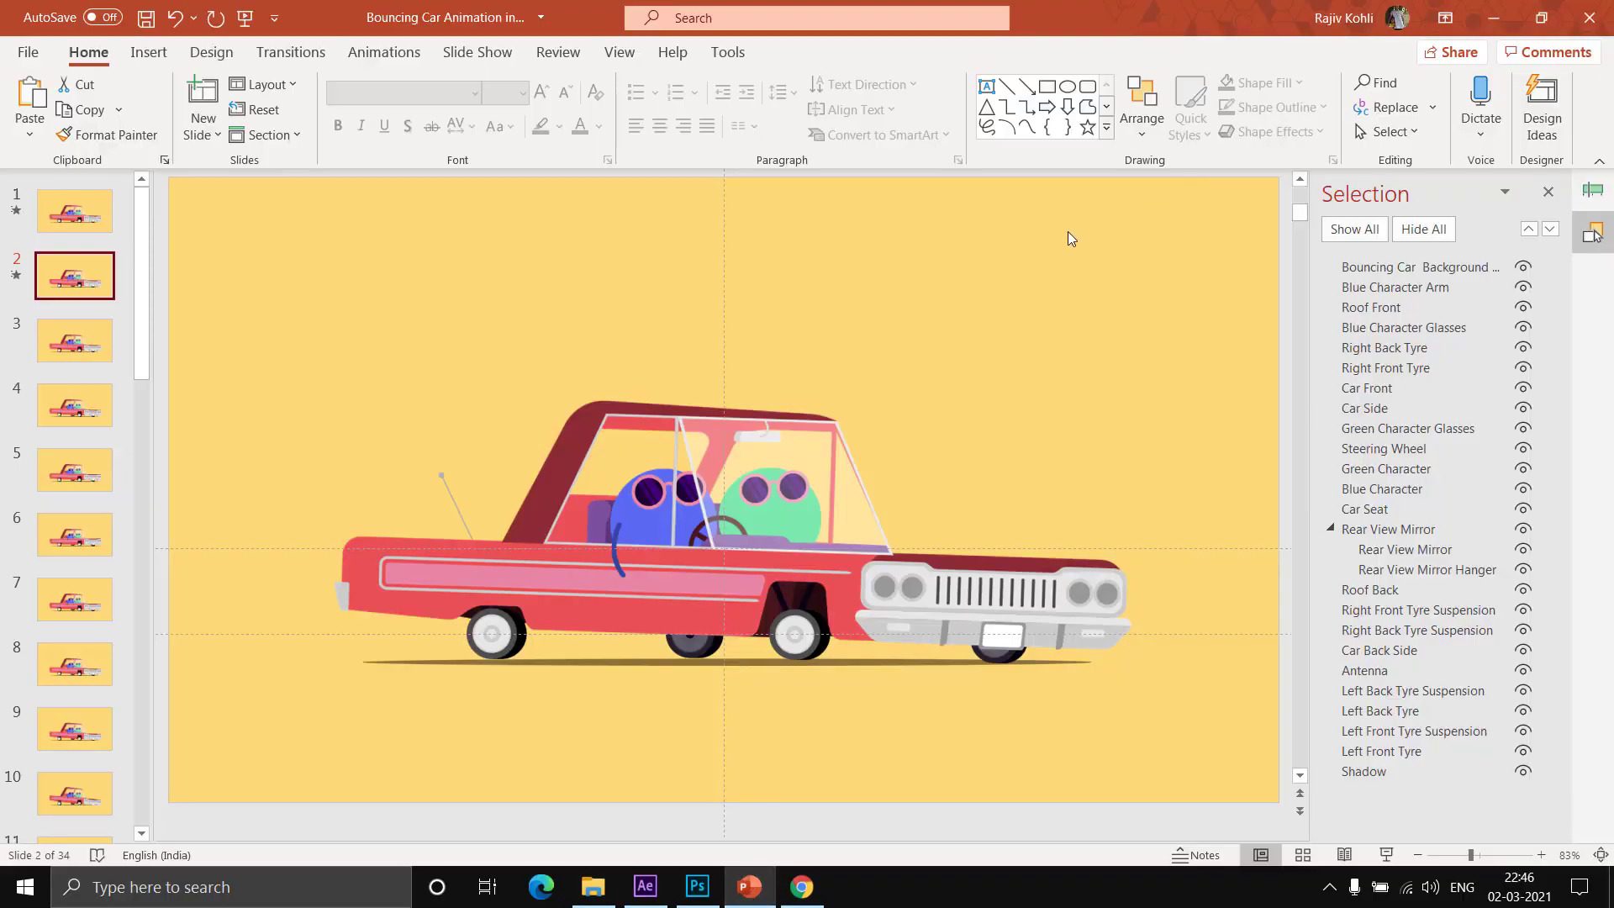
- Set the background of slide 2 to the recent yellow solid fill, apply it to all slides and close the background formatting
scroll(942, 380, "down", 1)
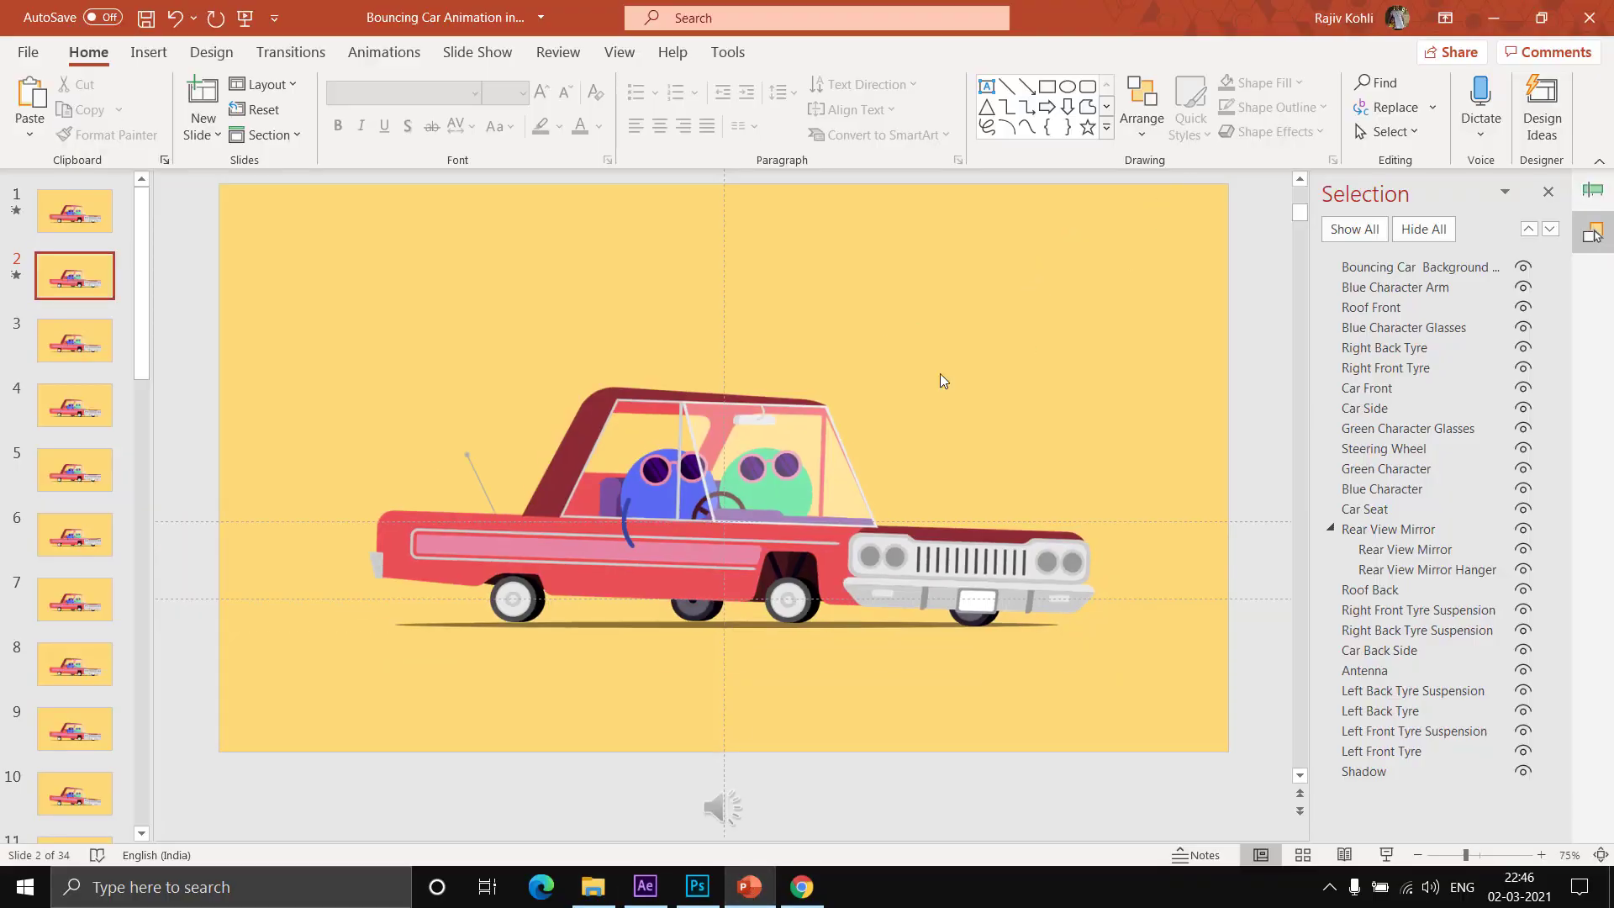
right_click(1097, 277)
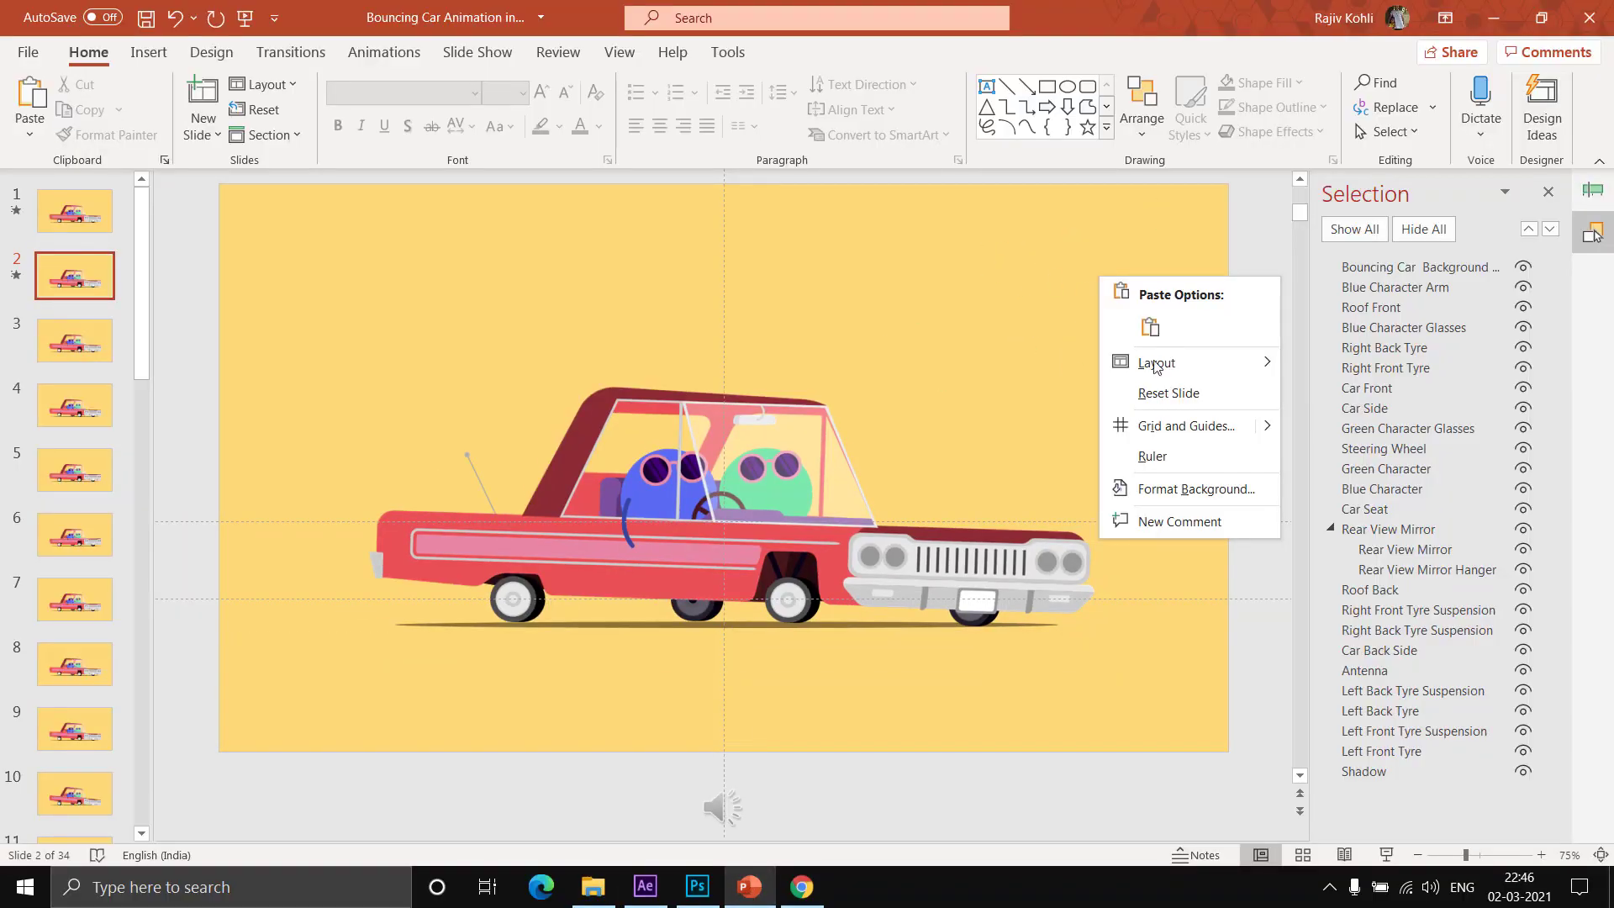
left_click(1193, 490)
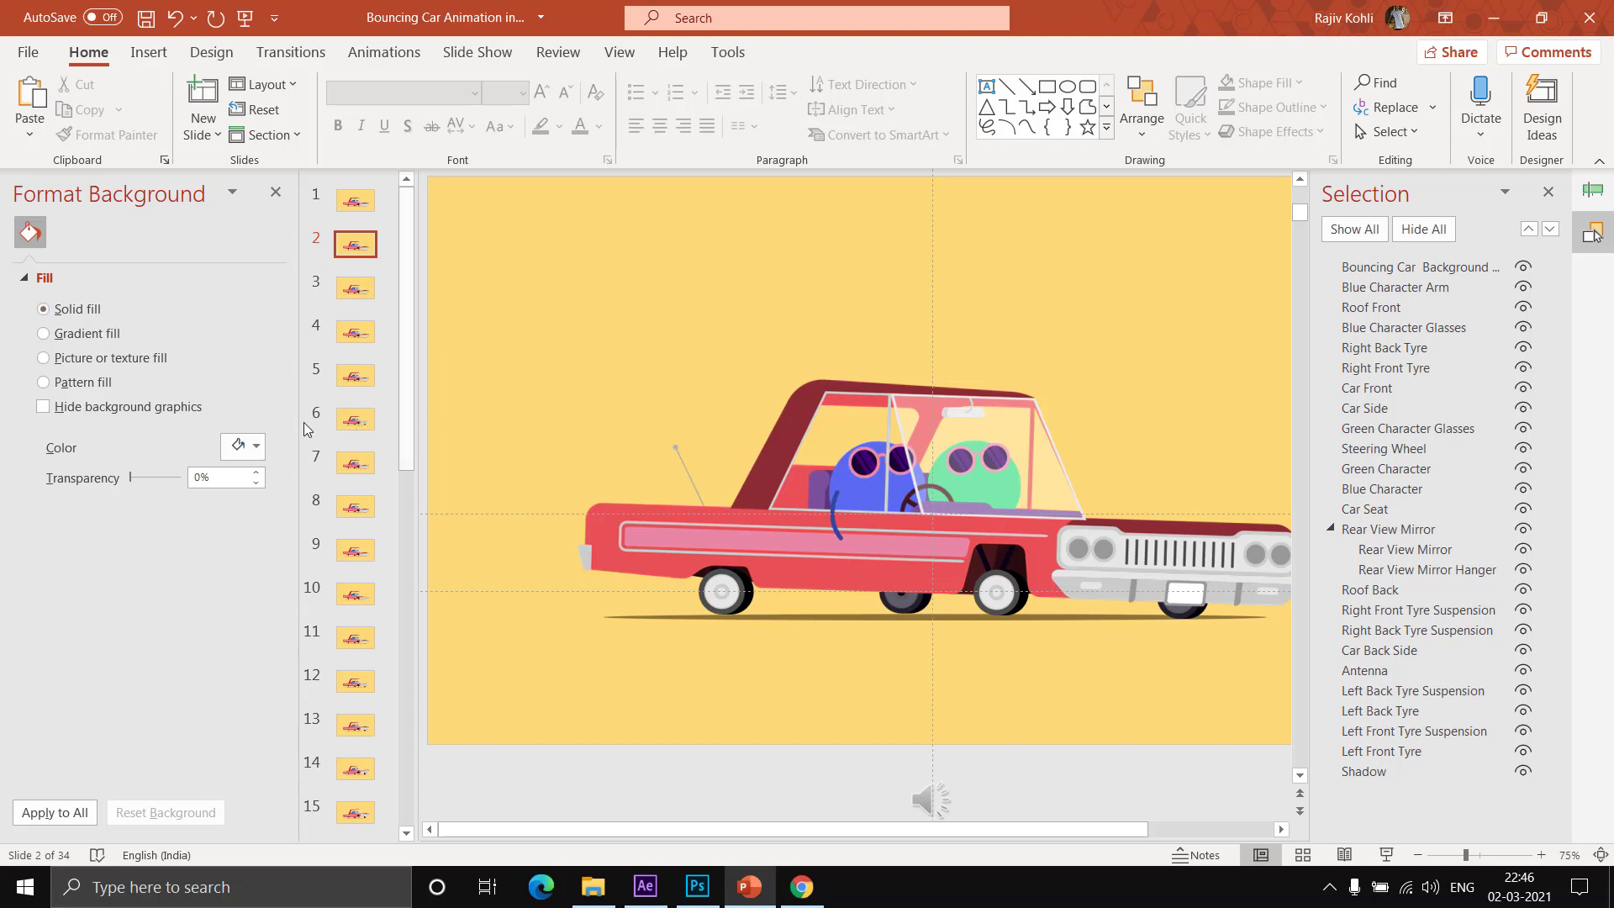
left_click(265, 452)
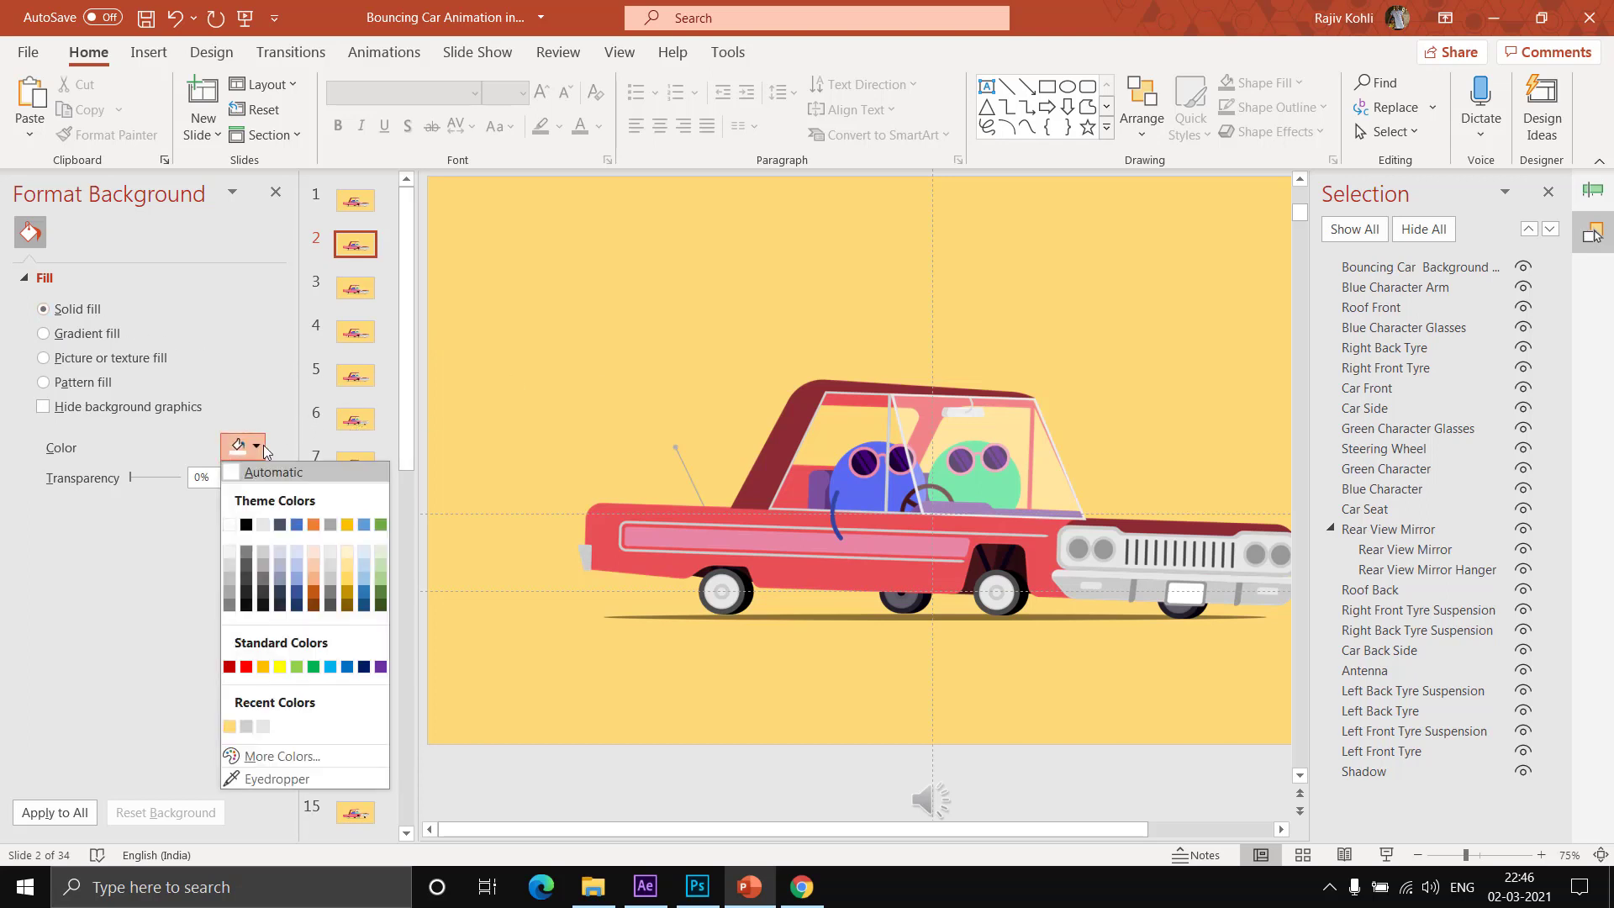
left_click(229, 727)
left_click(71, 821)
left_click(276, 192)
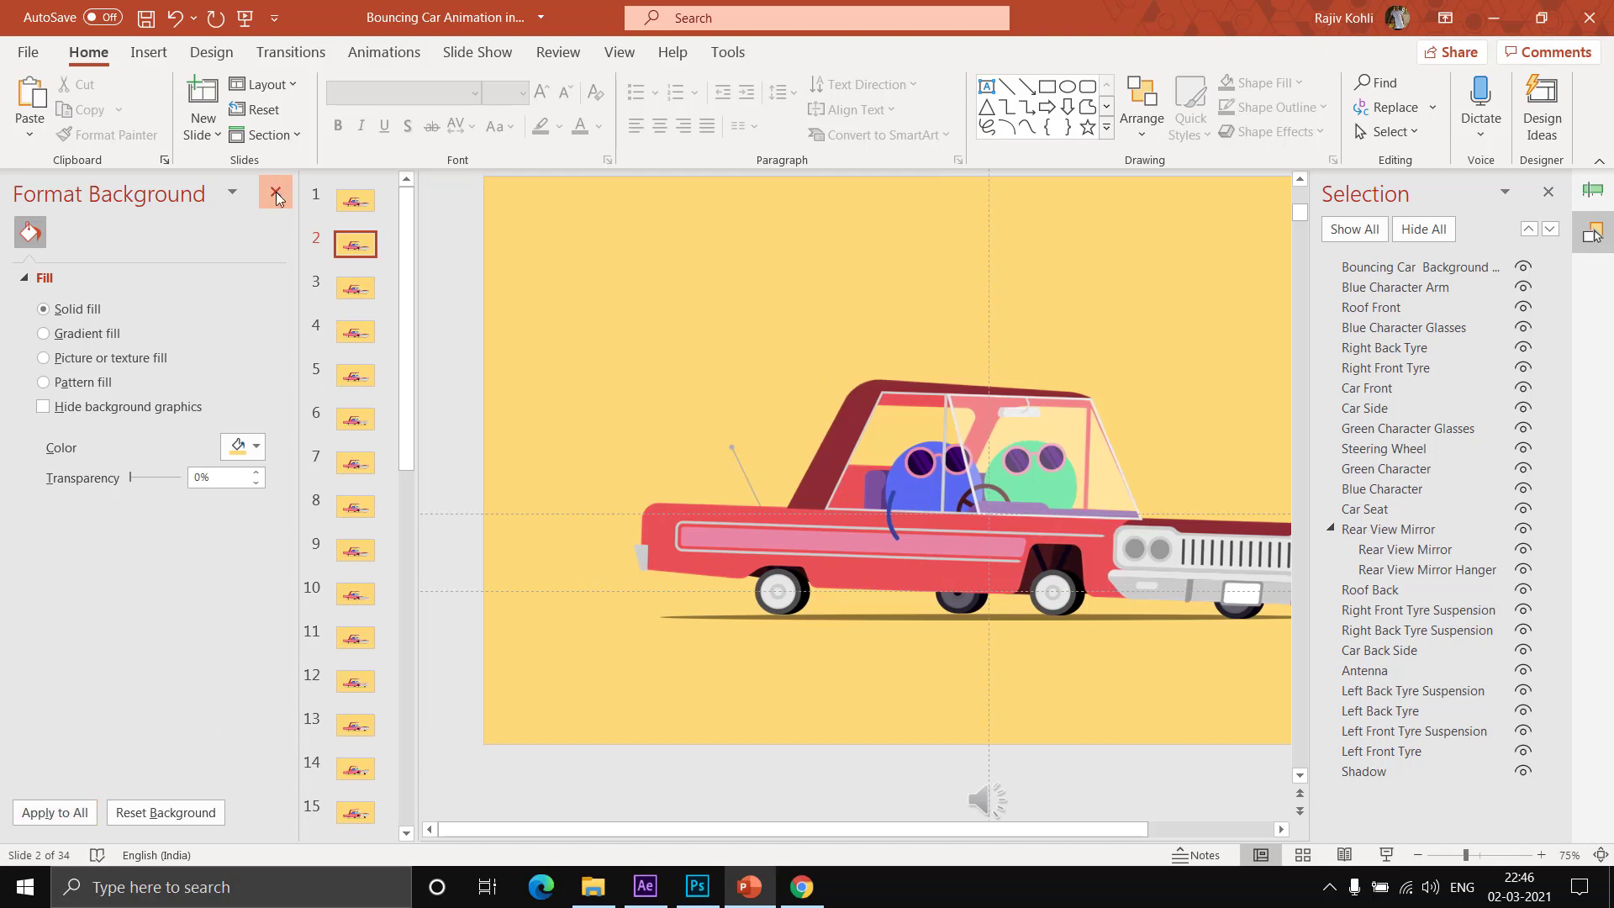
- Insert the yellow background picture from the computer on slide 2 and send it behind all other objects
left_click(147, 53)
left_click(152, 101)
left_click(195, 191)
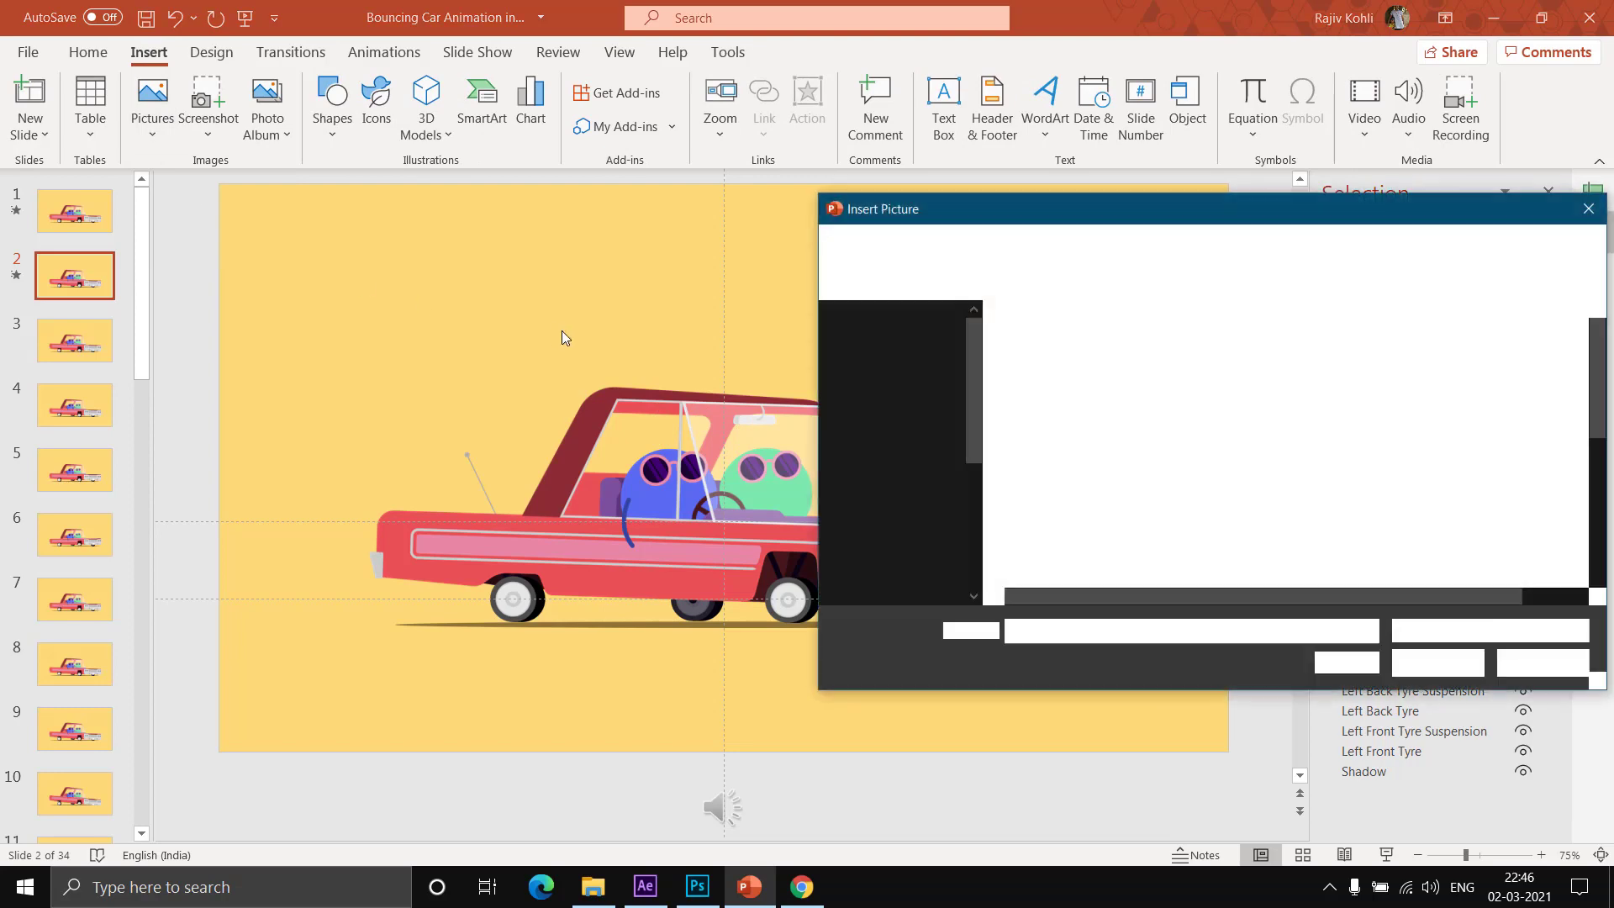
double_click(1289, 370)
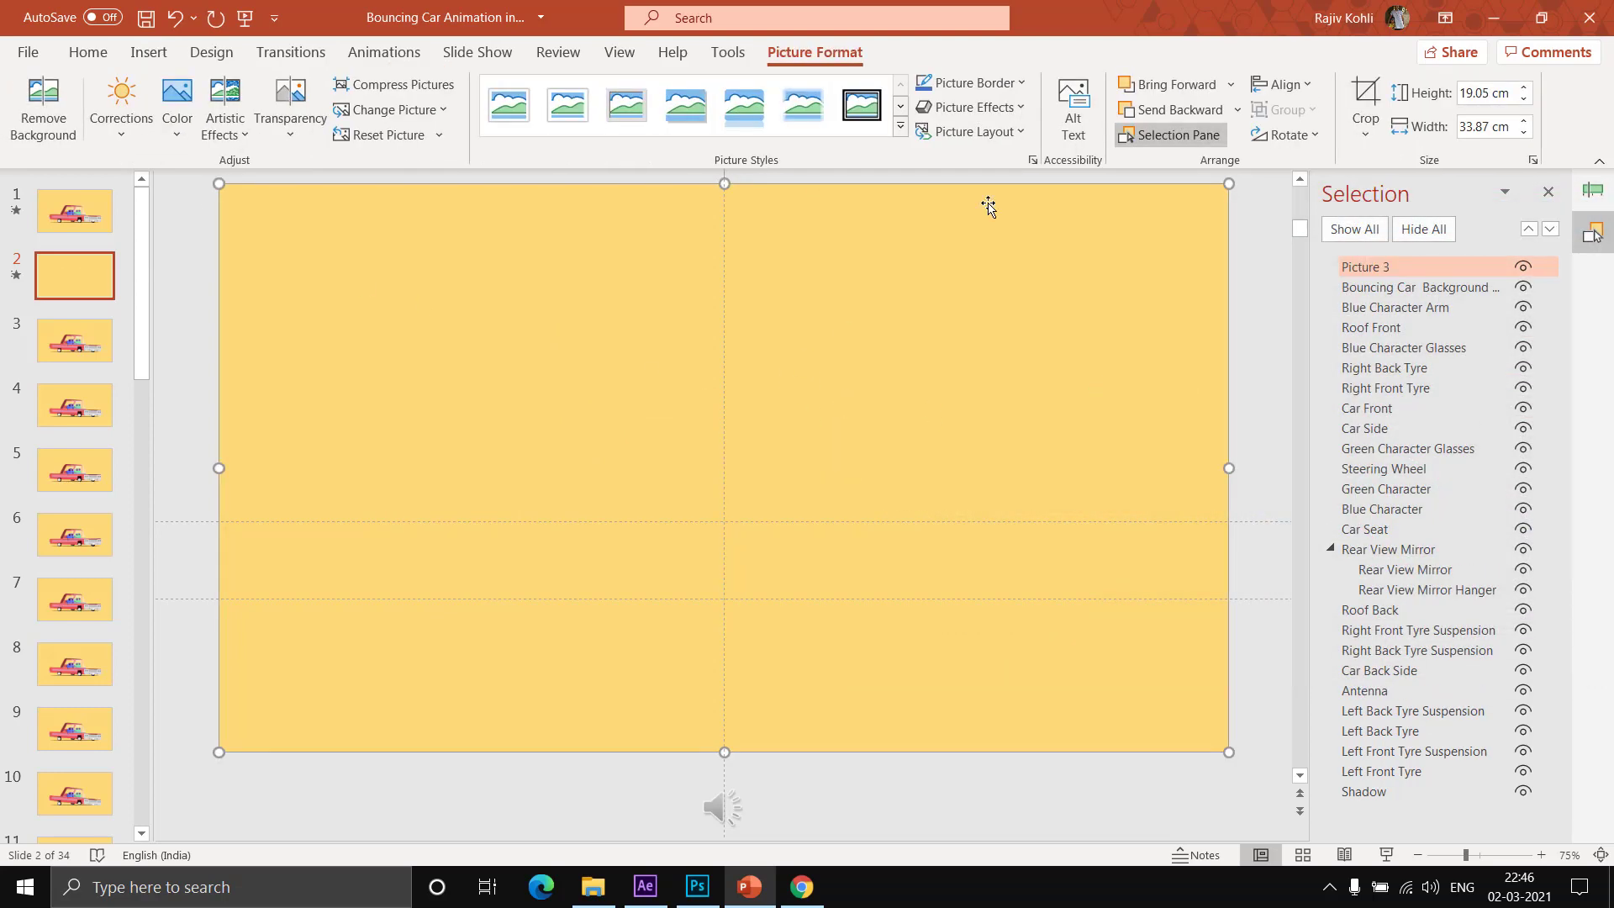
left_click(1237, 109)
left_click(1193, 176)
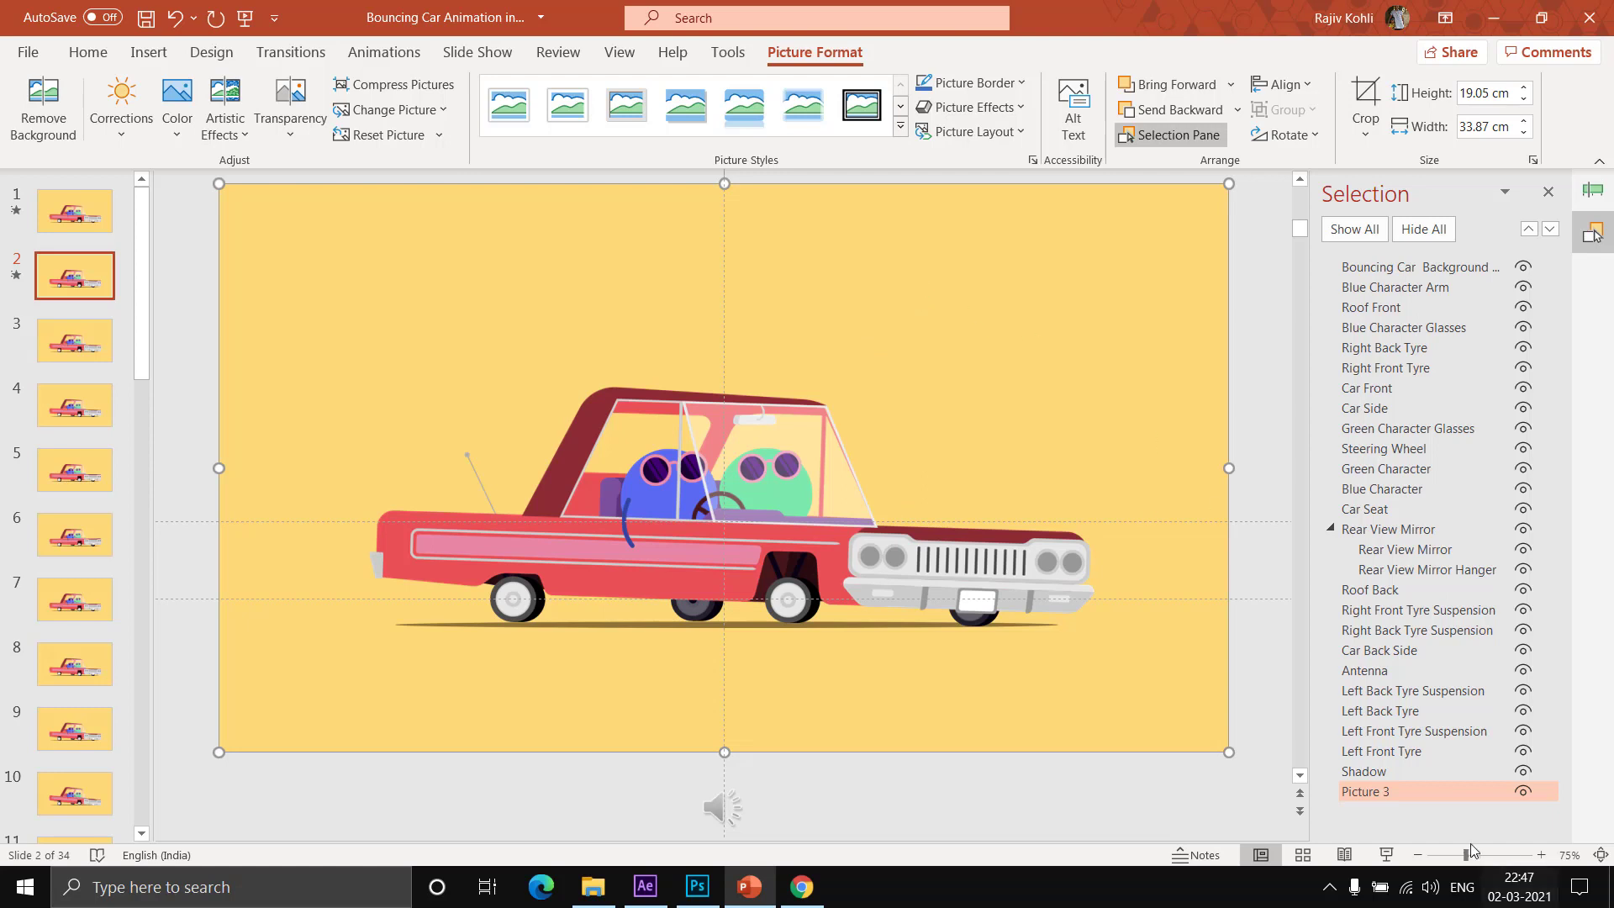
- Delete the inserted yellow background picture from slide 2
left_click(1525, 791)
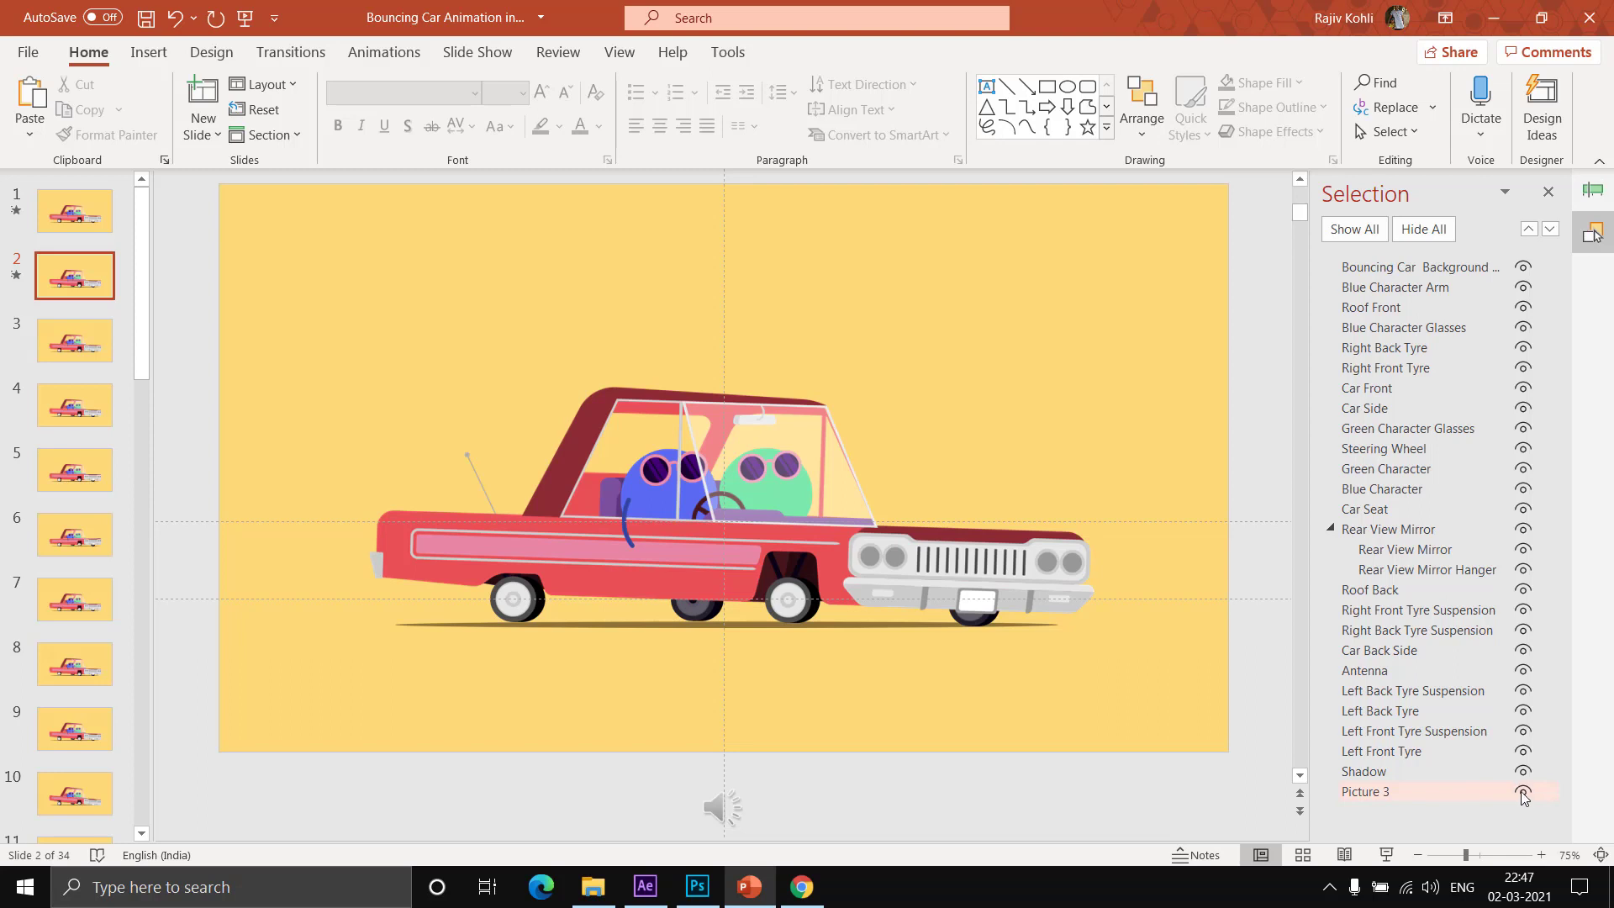
left_click(1394, 790)
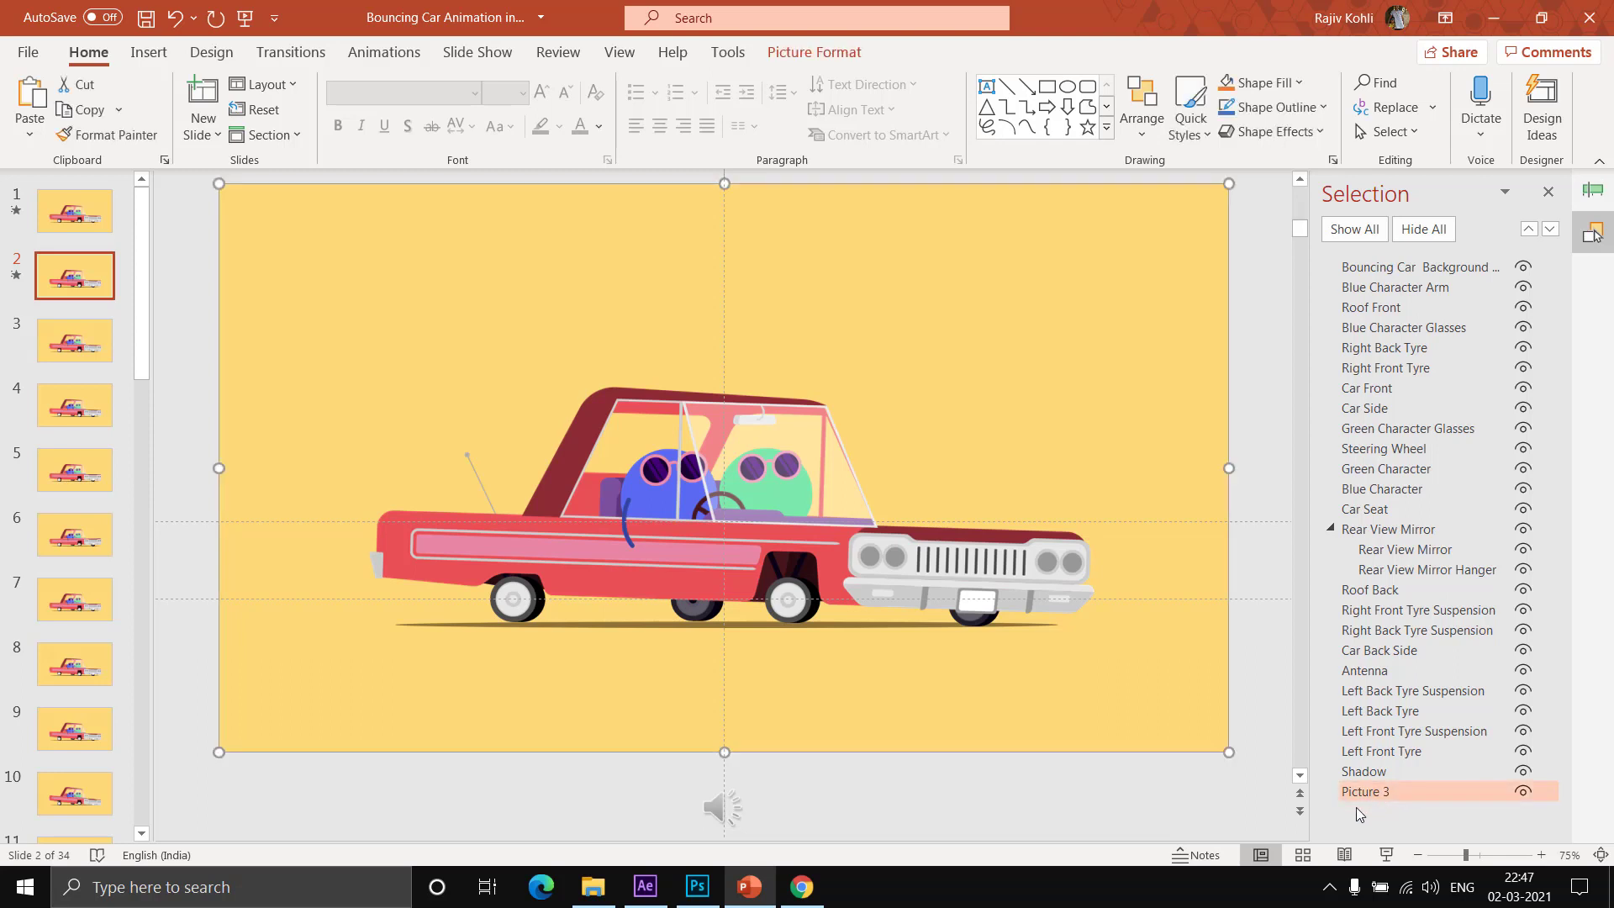
key("Delete")
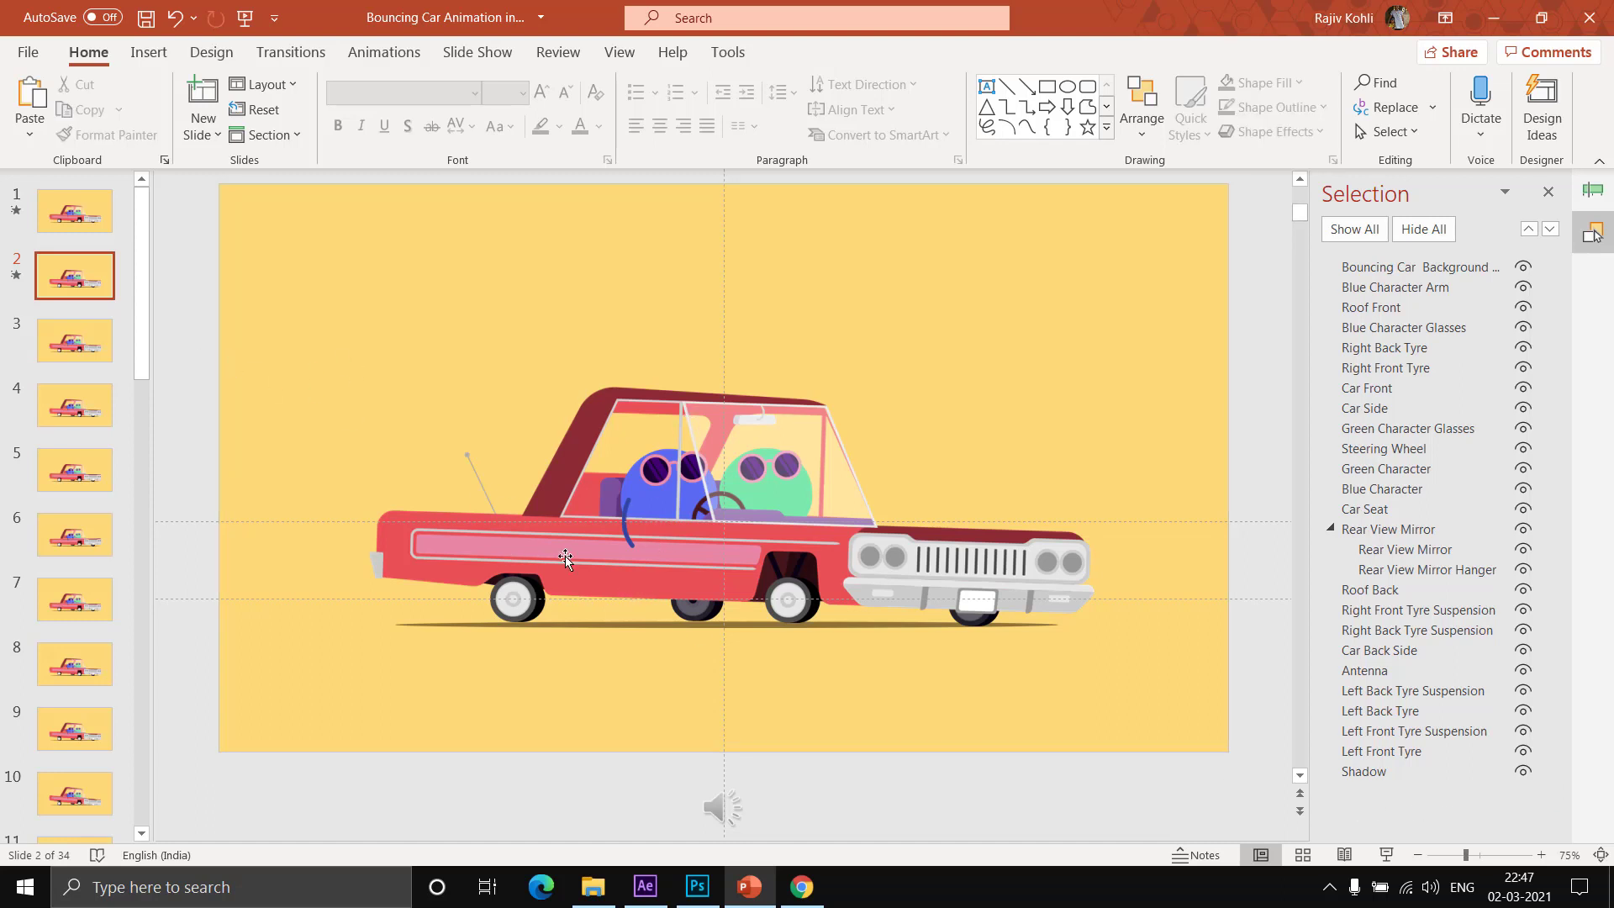
- Step through slides 3 to 5 to compare the car's pose and return to slide 2
left_click(83, 350)
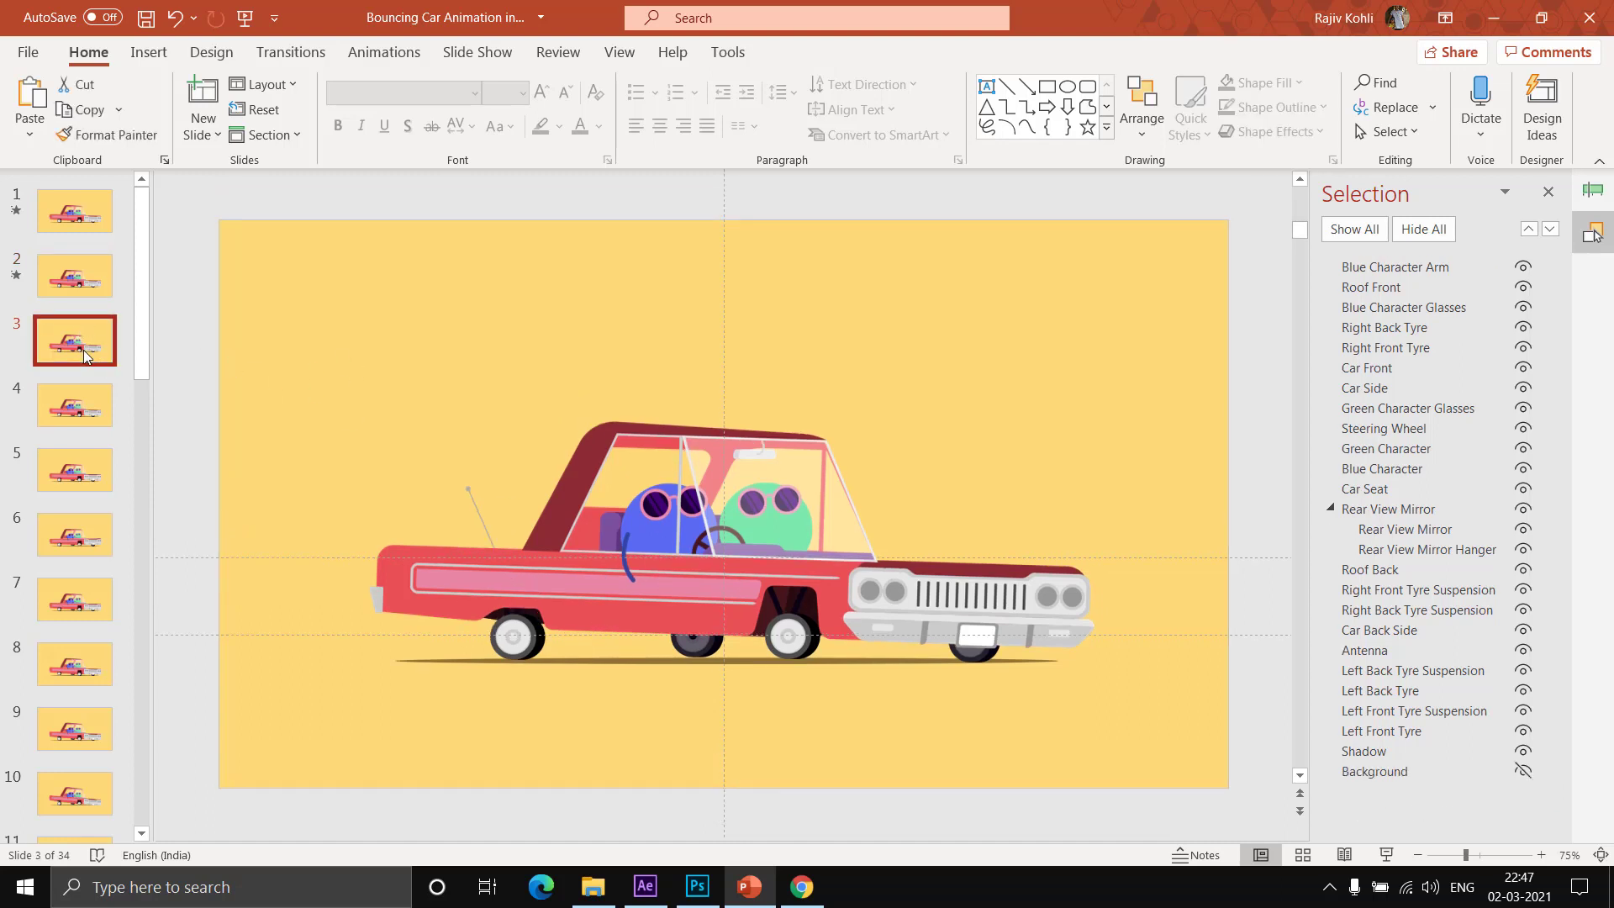
key("Down")
key("Down")
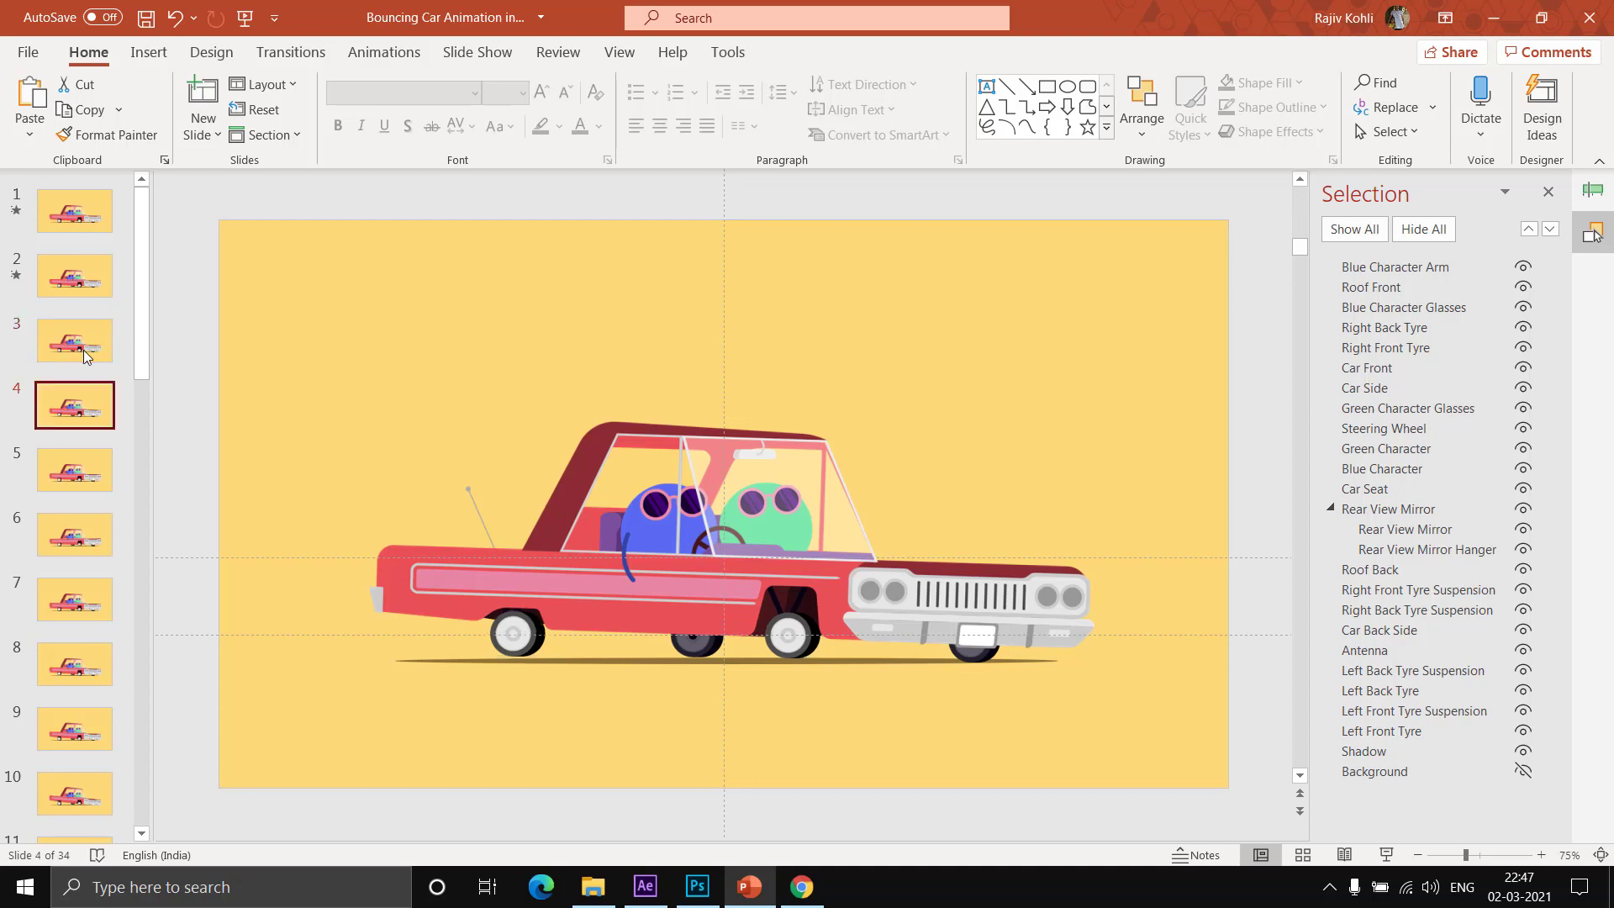
key("Up")
key("Up")
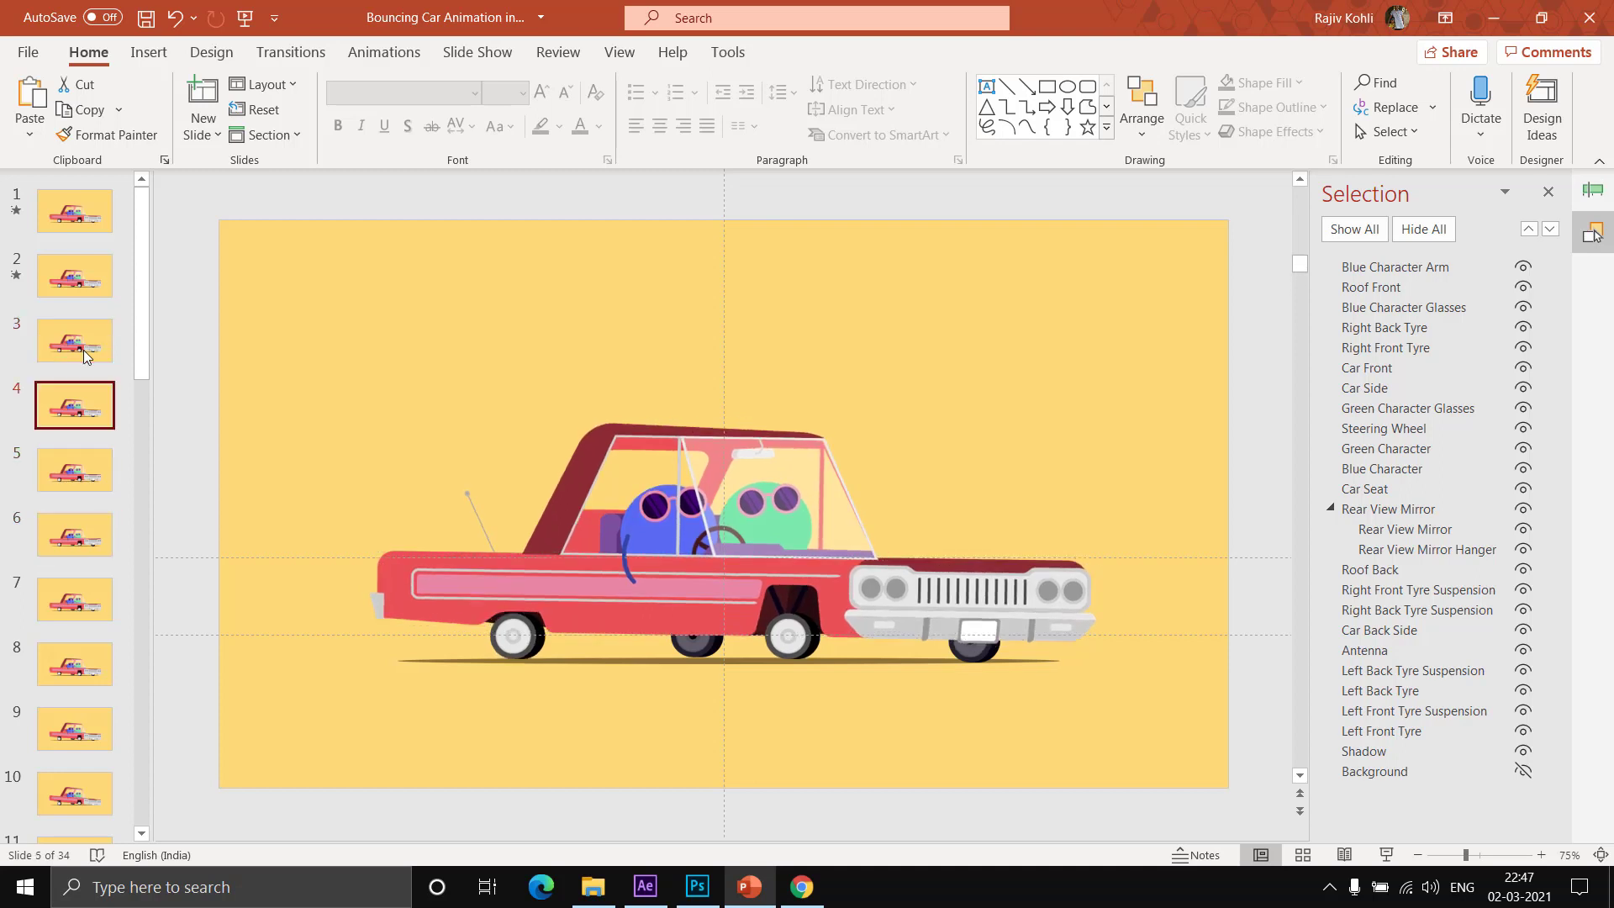
key("Up")
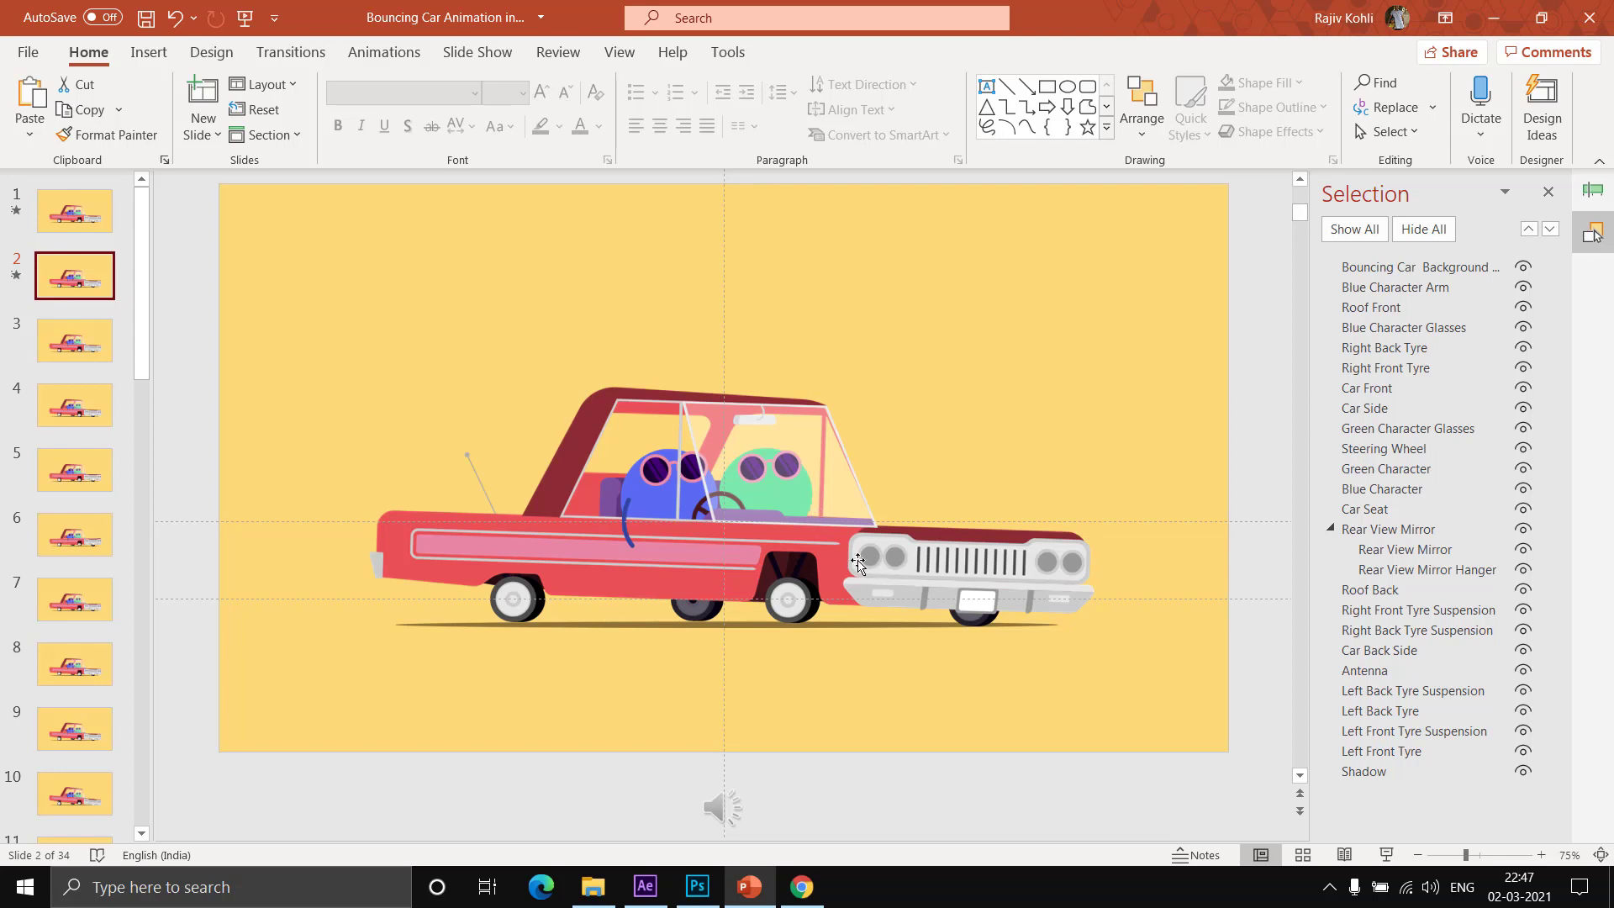
- Try rotating only the Car Front picture counterclockwise on slide 2 and undo the rotation
left_click(884, 565)
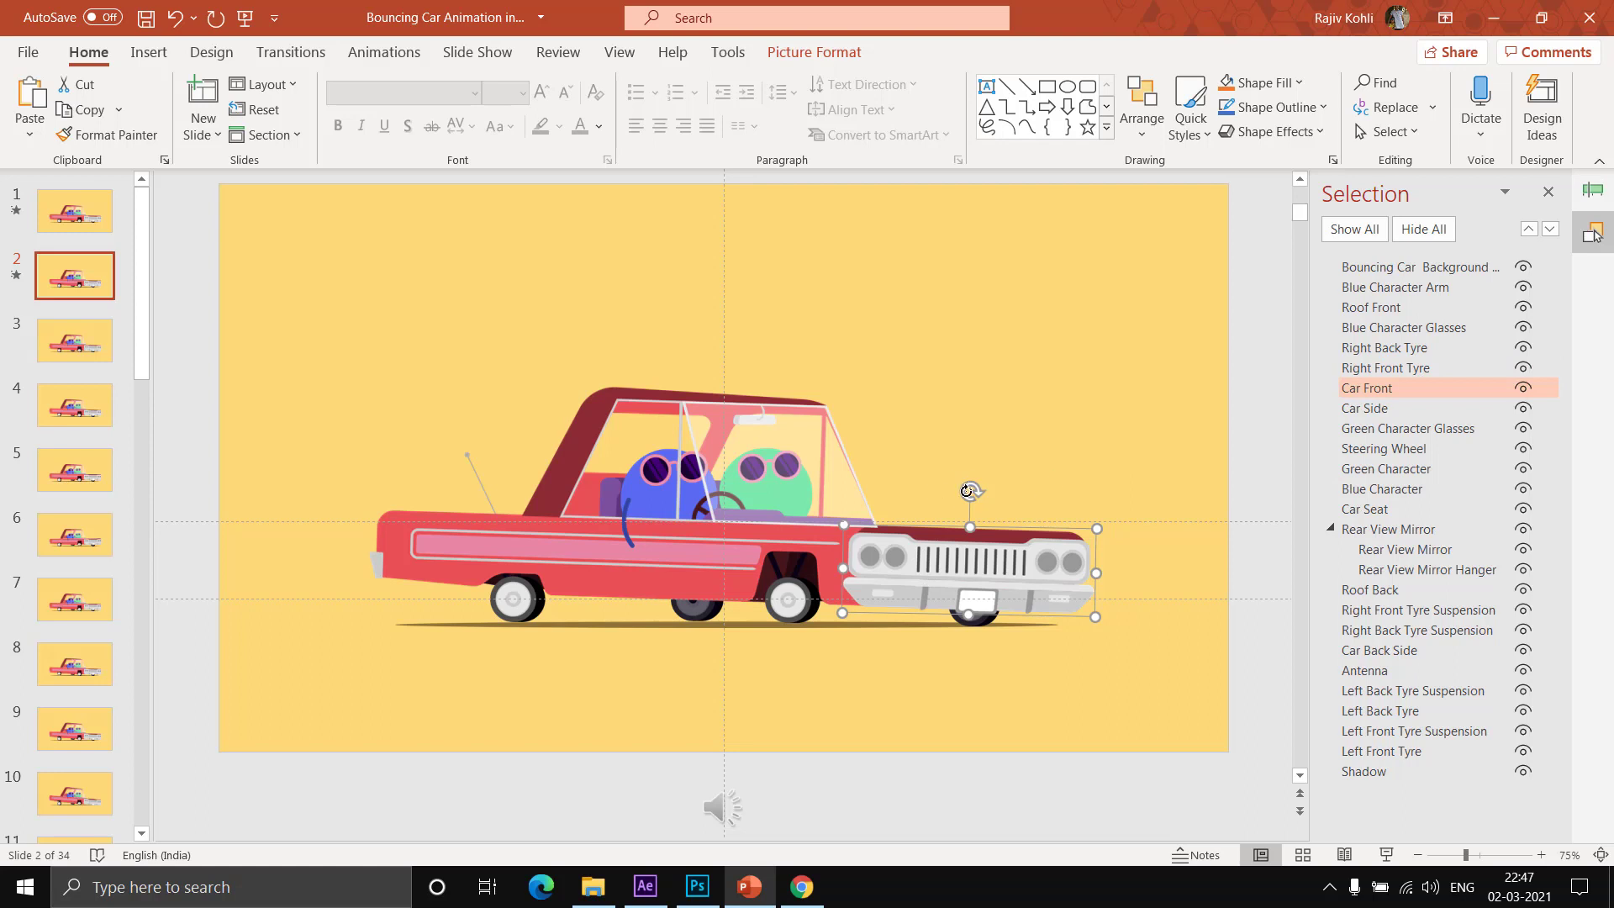
left_click_drag(970, 491, 958, 490)
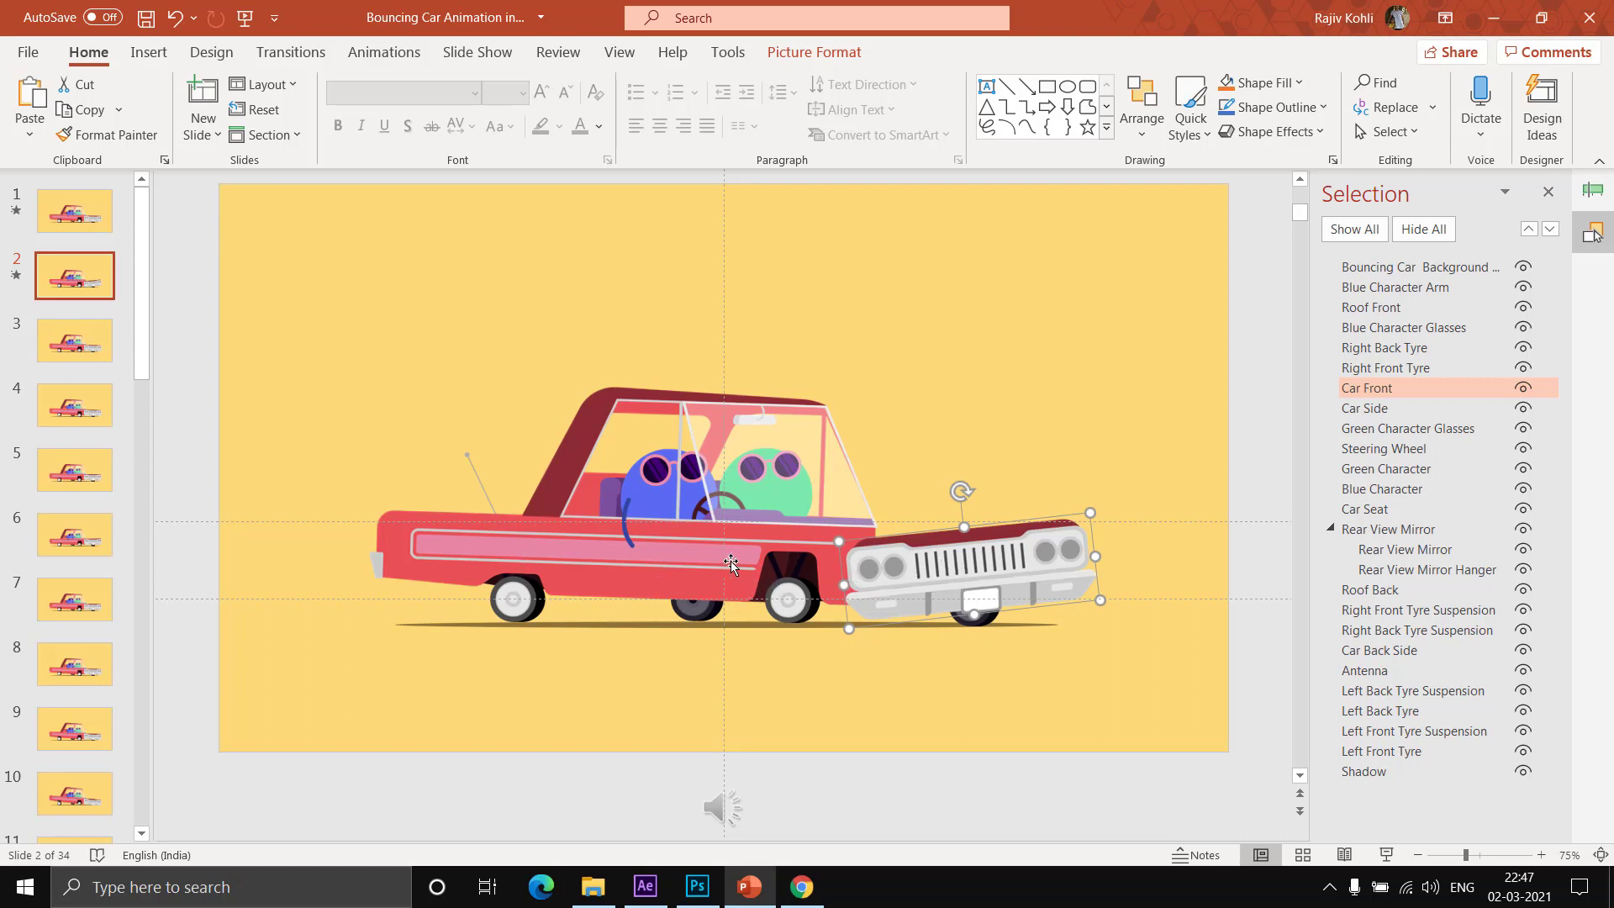
key("ctrl+z")
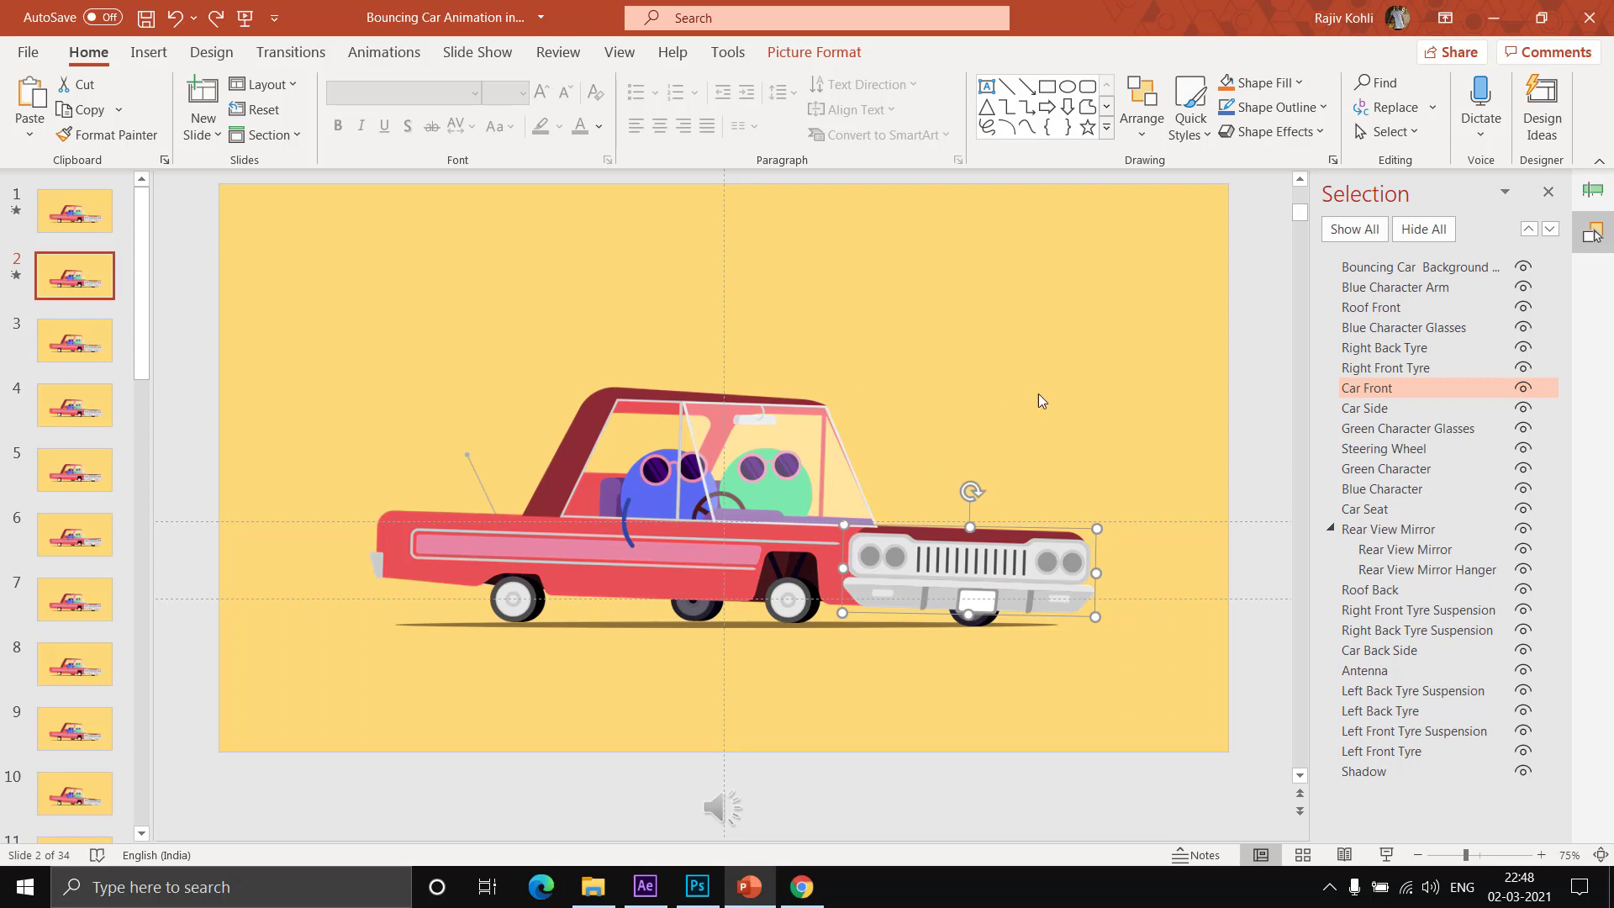
- Select all objects on slide 2, leaving out the four tyres and the left front and left back tyre suspensions
left_click(1391, 132)
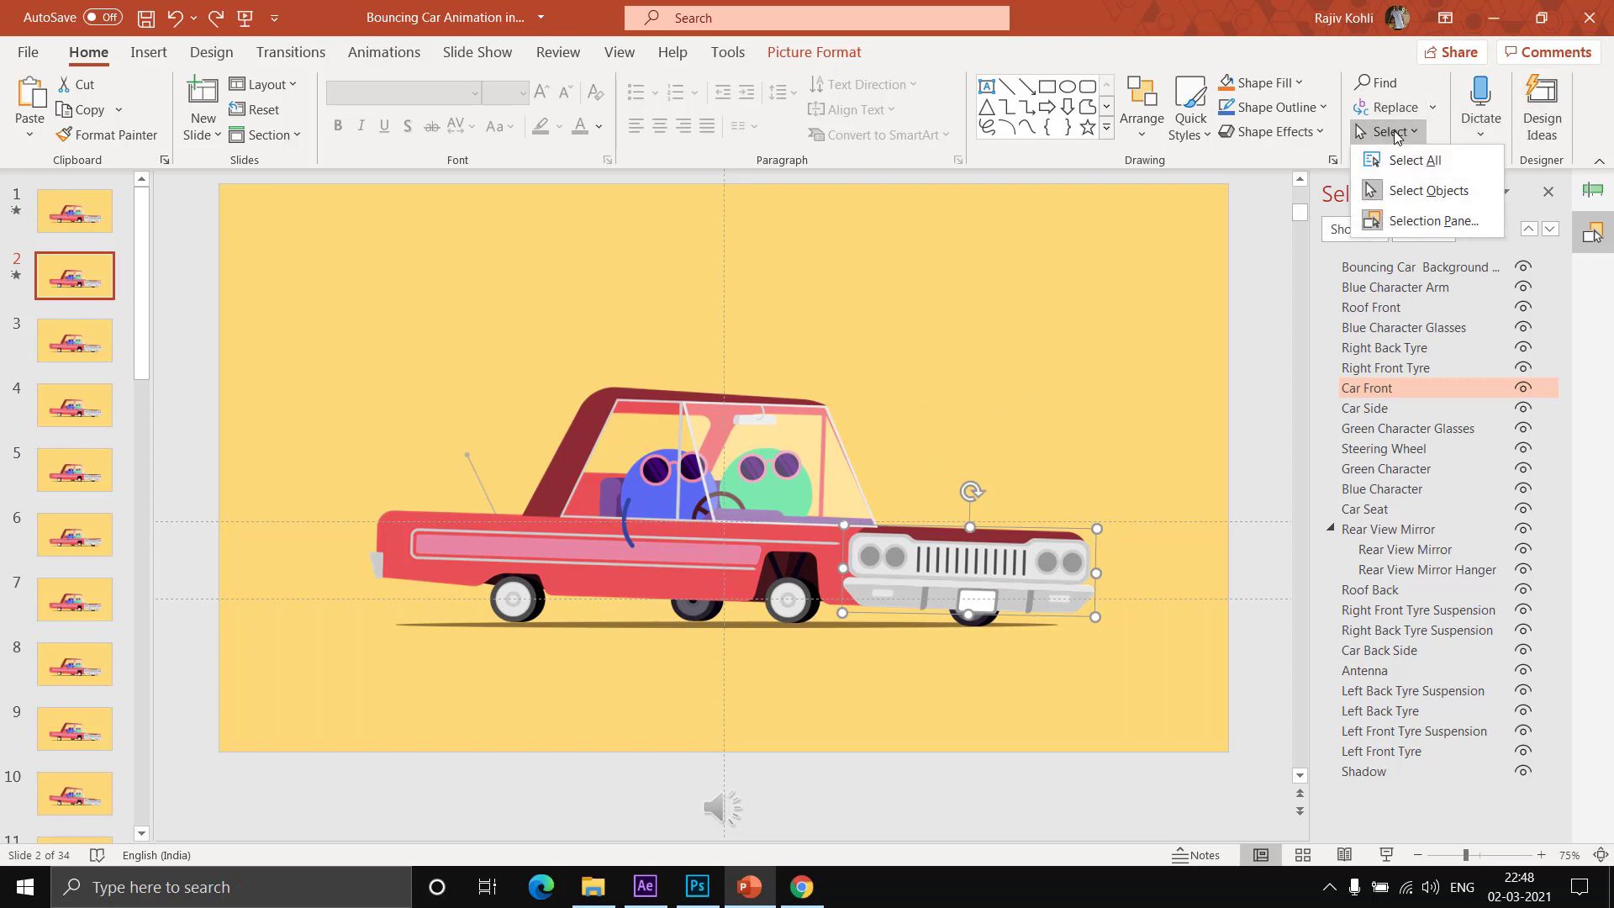
left_click(1398, 162)
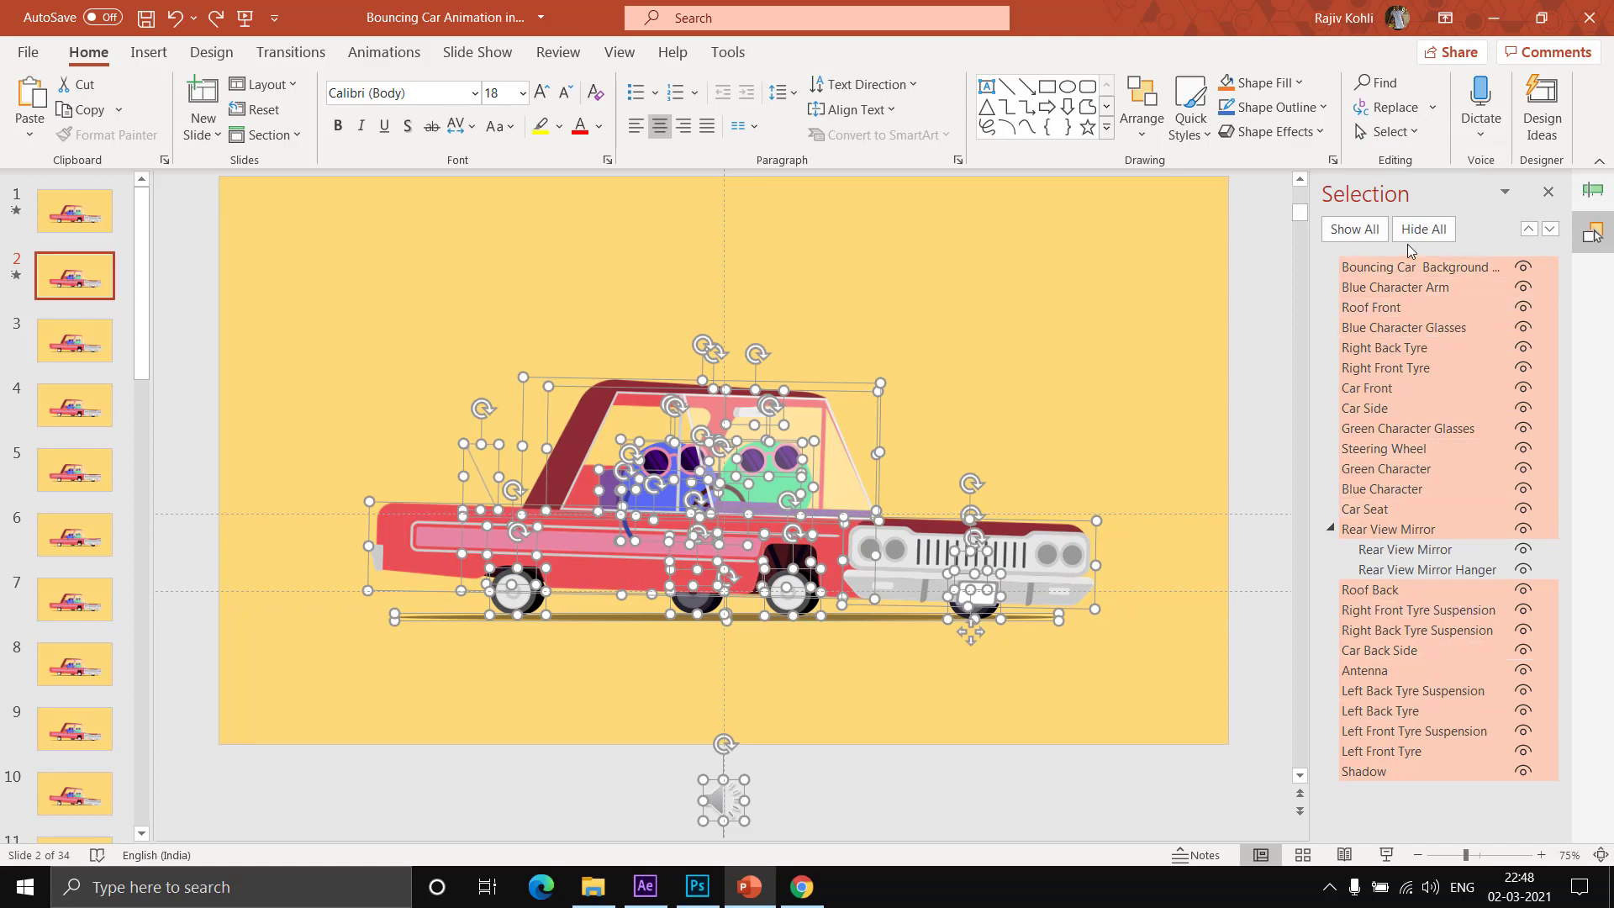
left_click(1402, 750, "ctrl")
left_click(1402, 730, "ctrl")
left_click(1402, 710, "ctrl")
left_click(1402, 691, "ctrl")
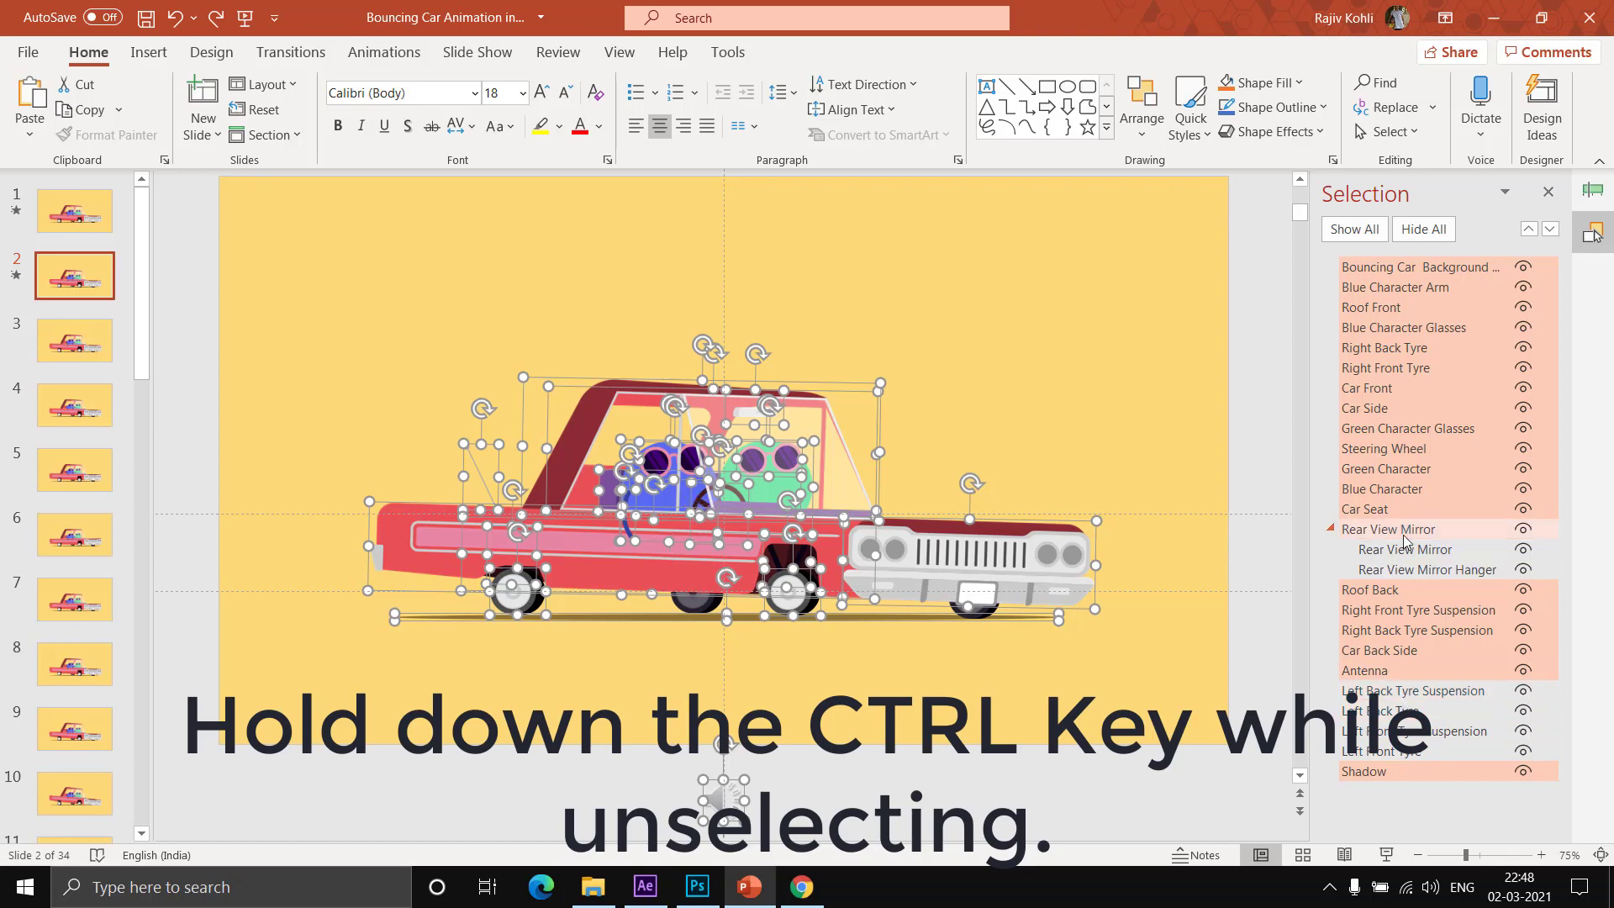
left_click(1391, 350, "ctrl")
left_click(1386, 369, "ctrl")
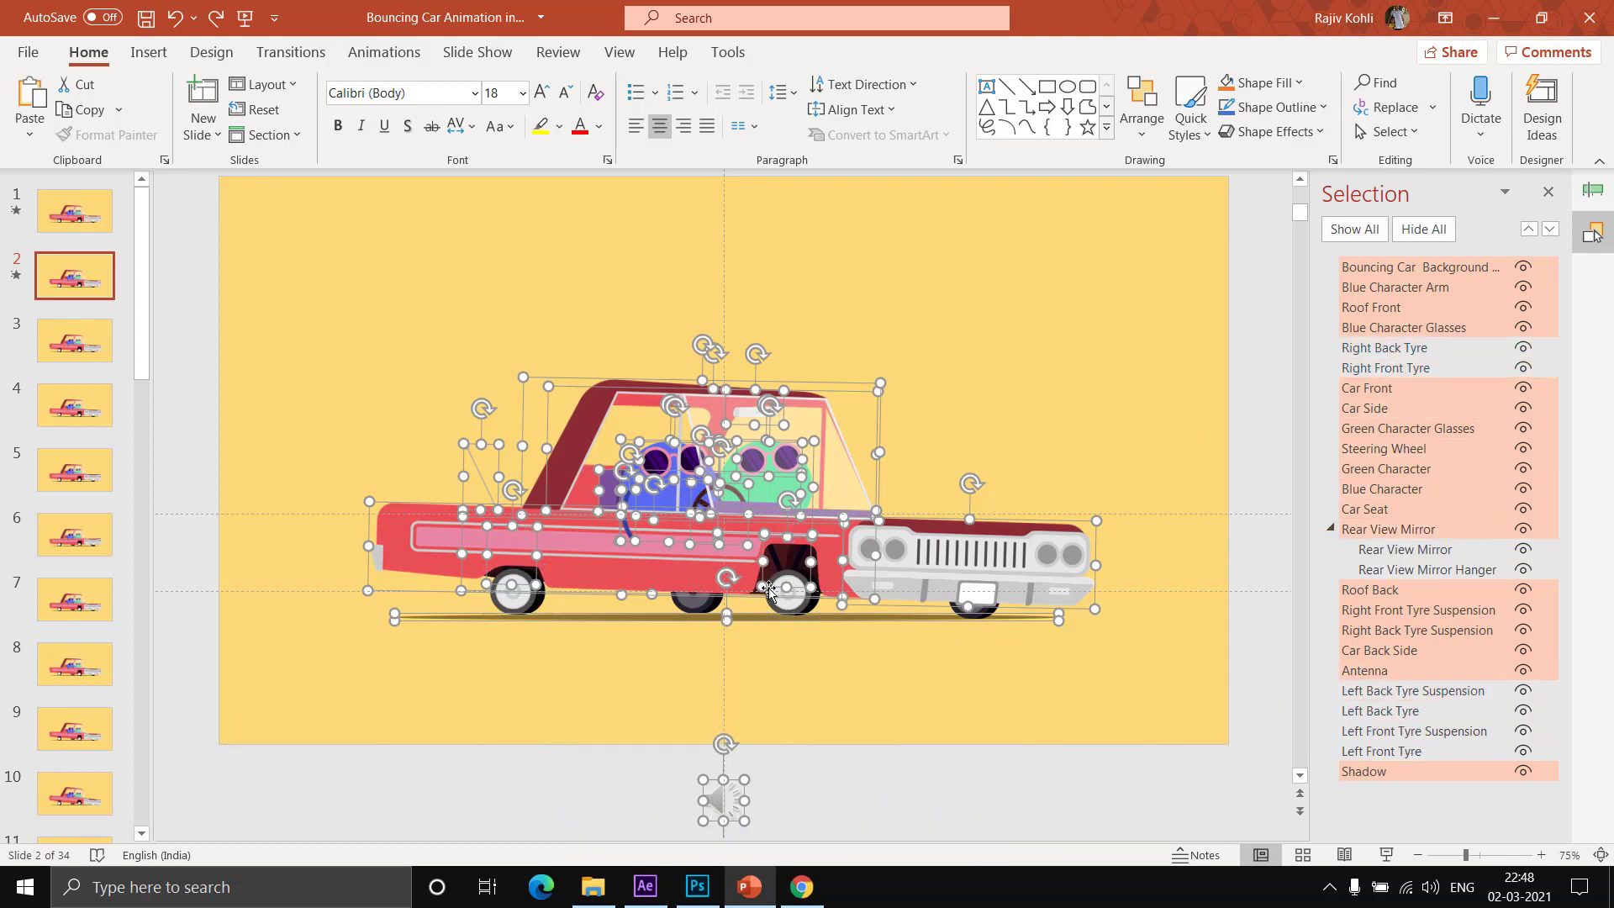
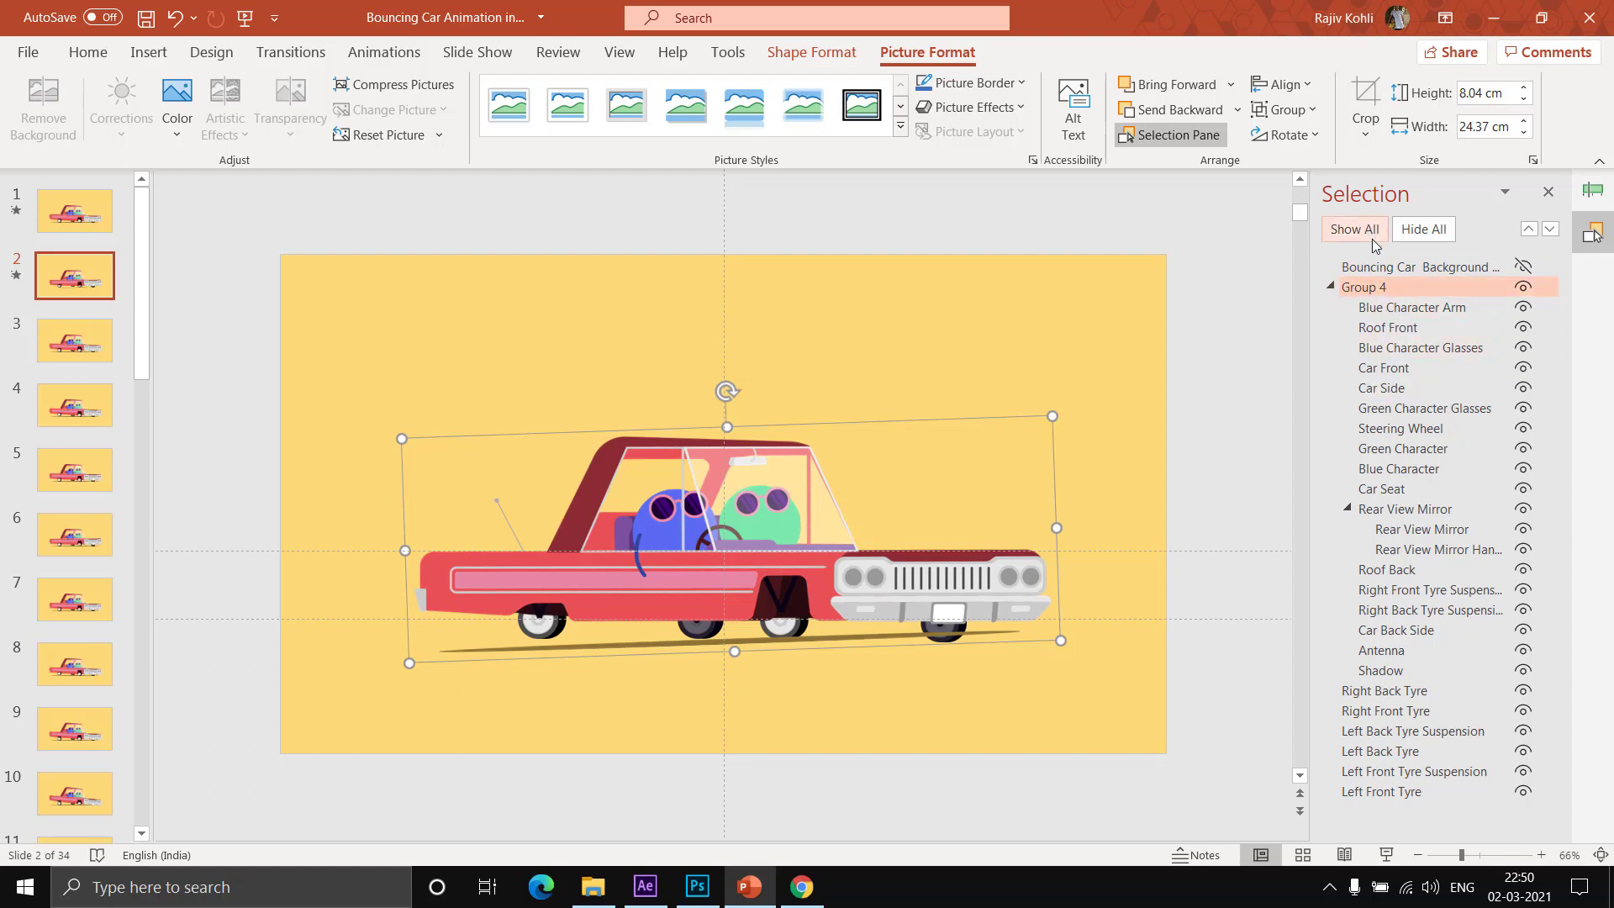
- Apply the Morph transition to slide 2
left_click(1308, 110)
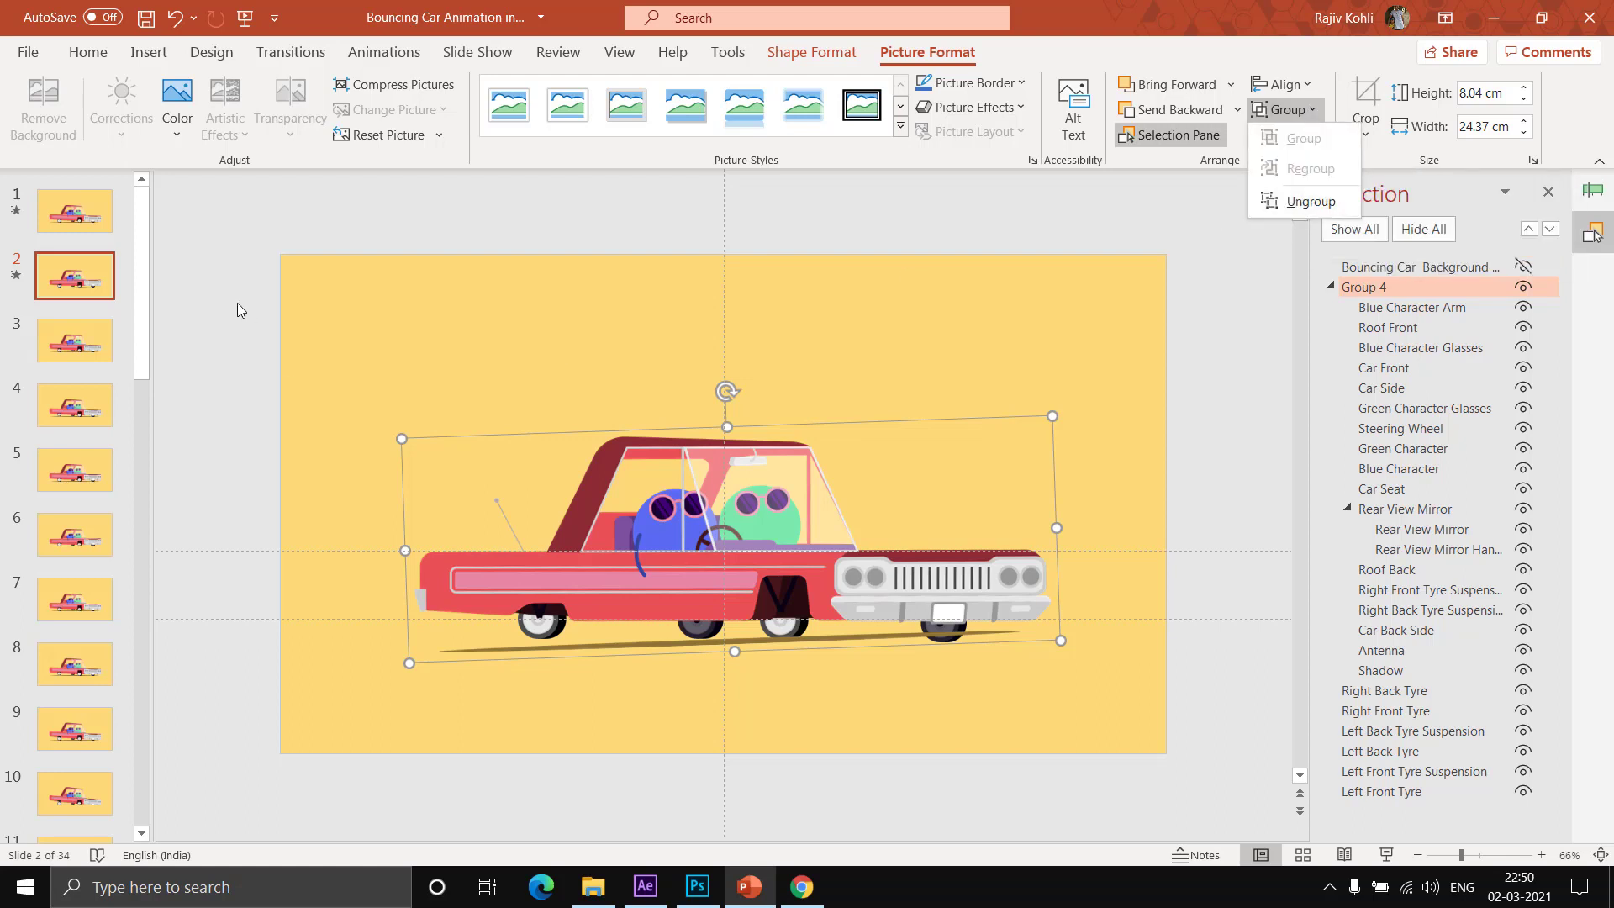
left_click(88, 216)
left_click(88, 217)
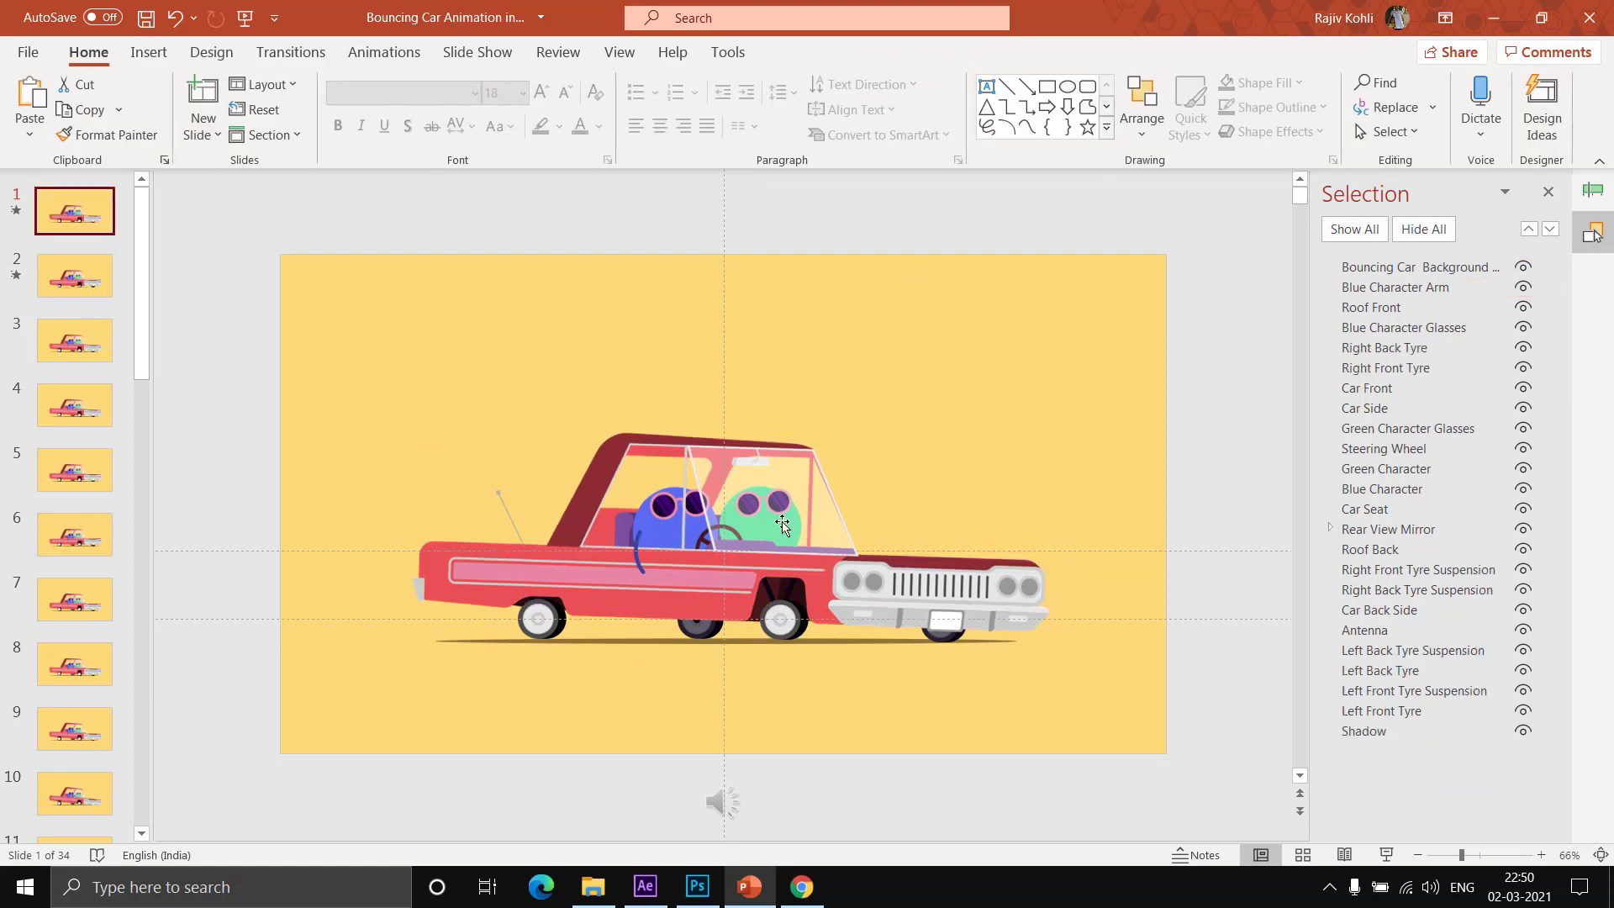
left_click(71, 275)
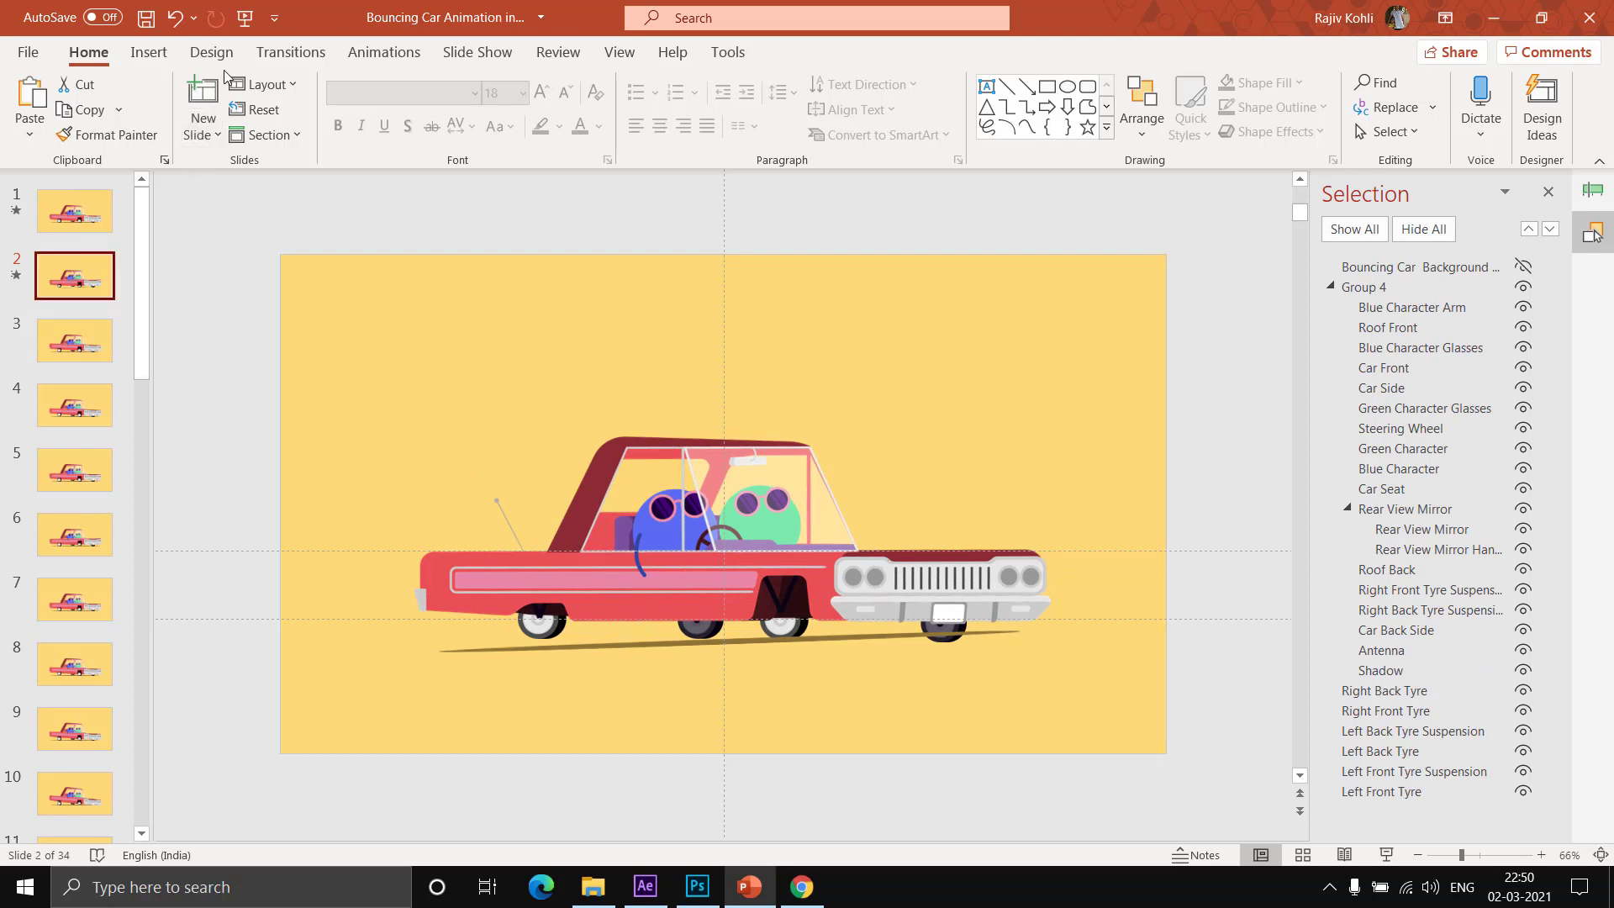
left_click(283, 53)
left_click(203, 105)
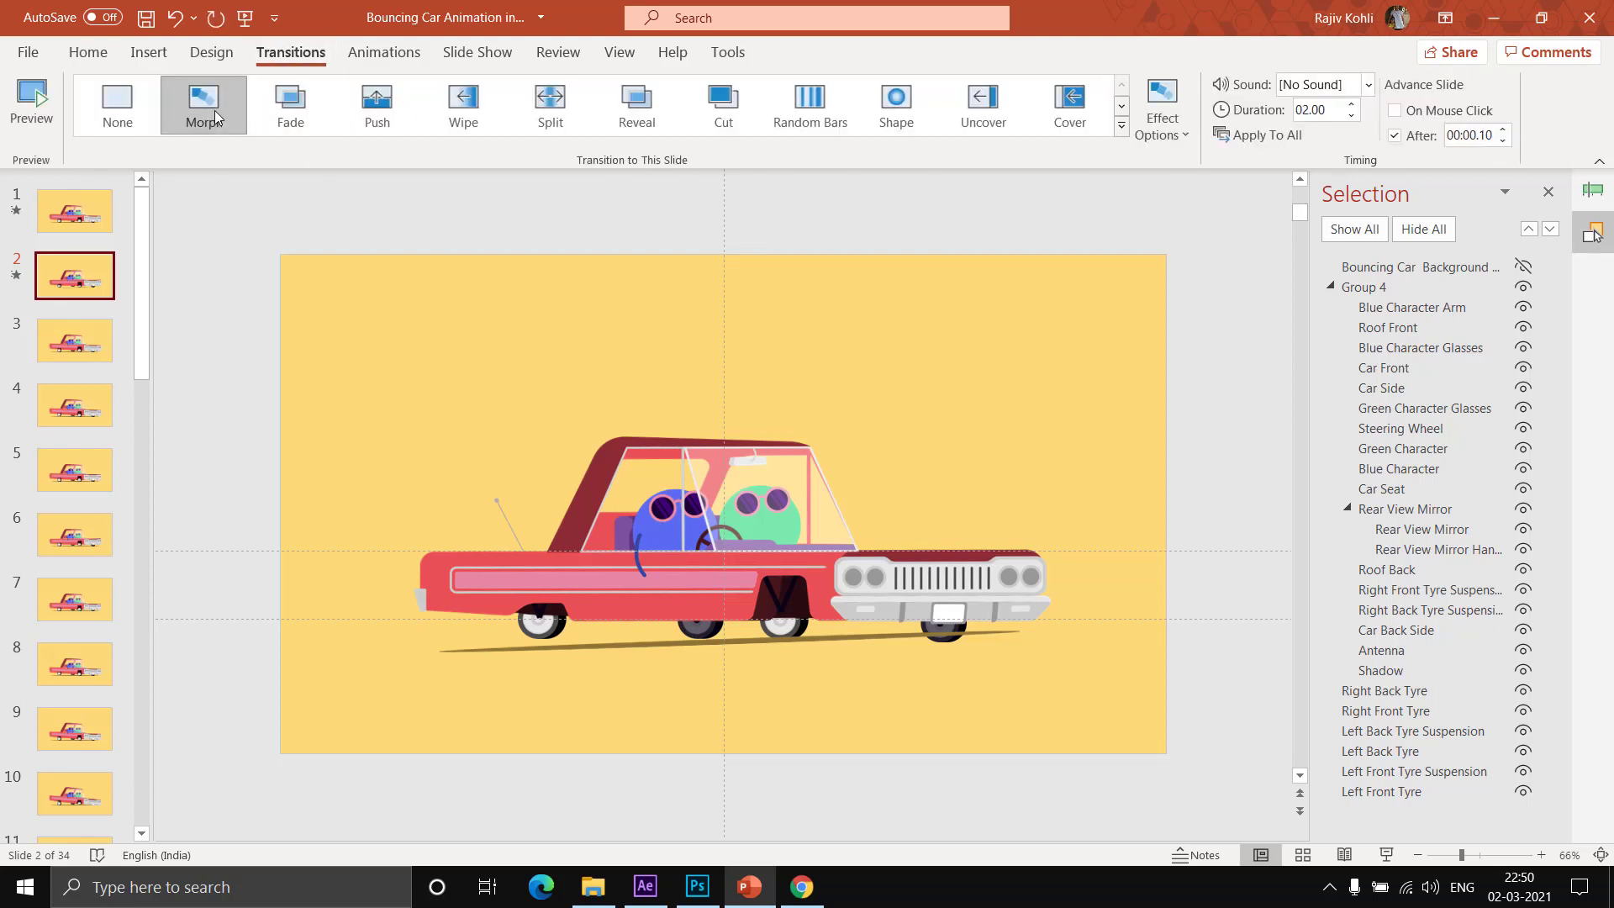
- Turn off the timed advance on slides 1 and 2 and set both to advance On Mouse Click
left_click(92, 214)
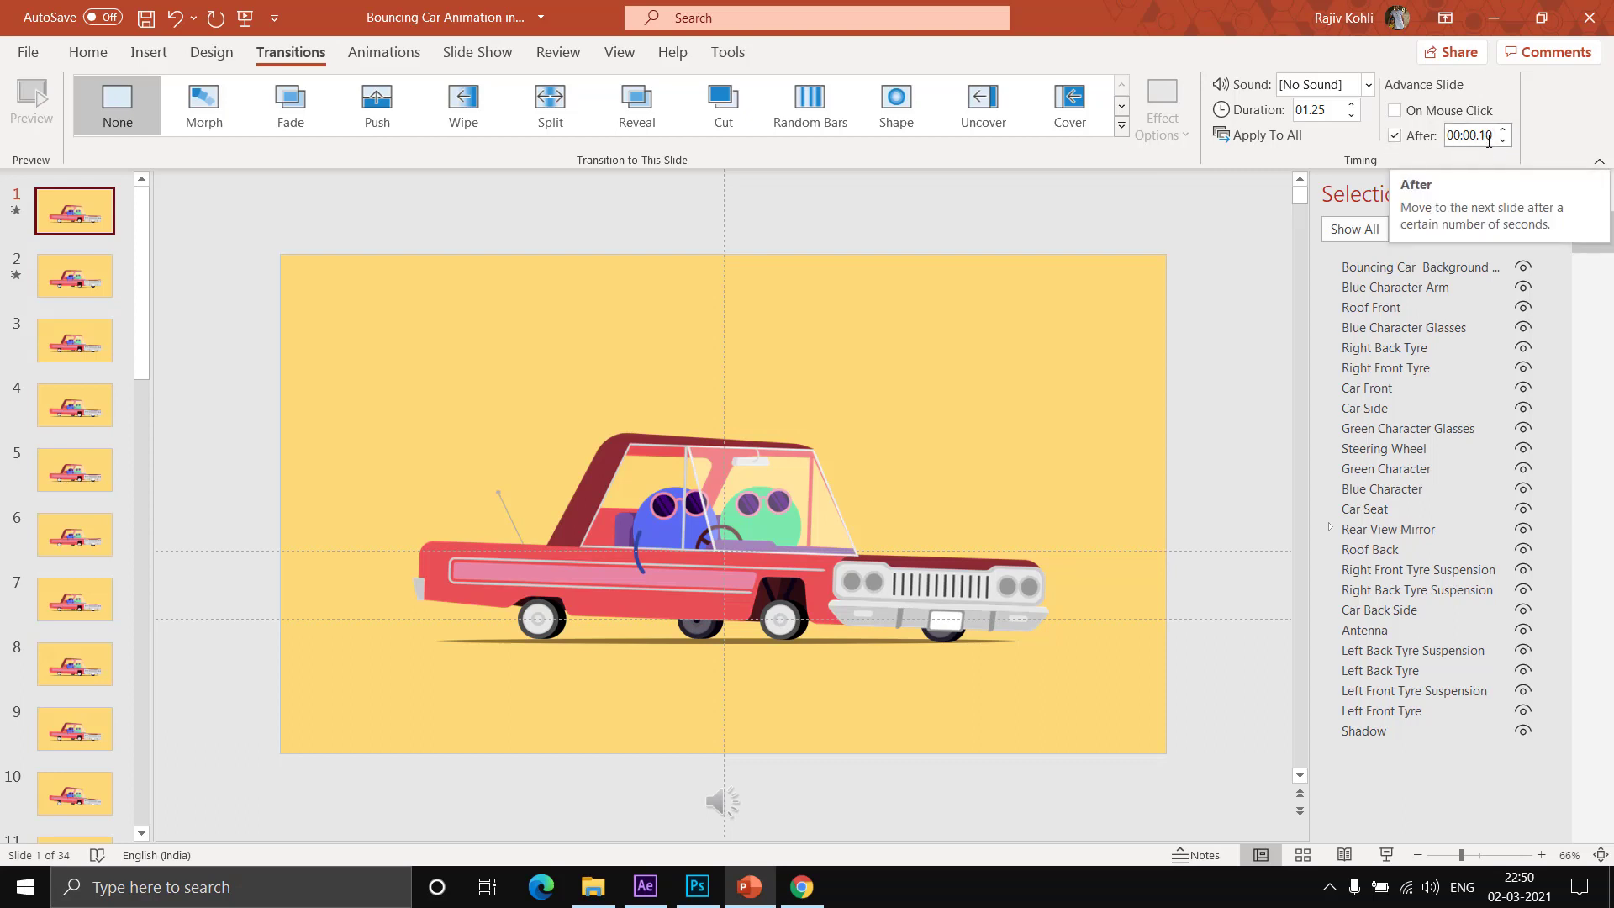
left_click(1408, 140)
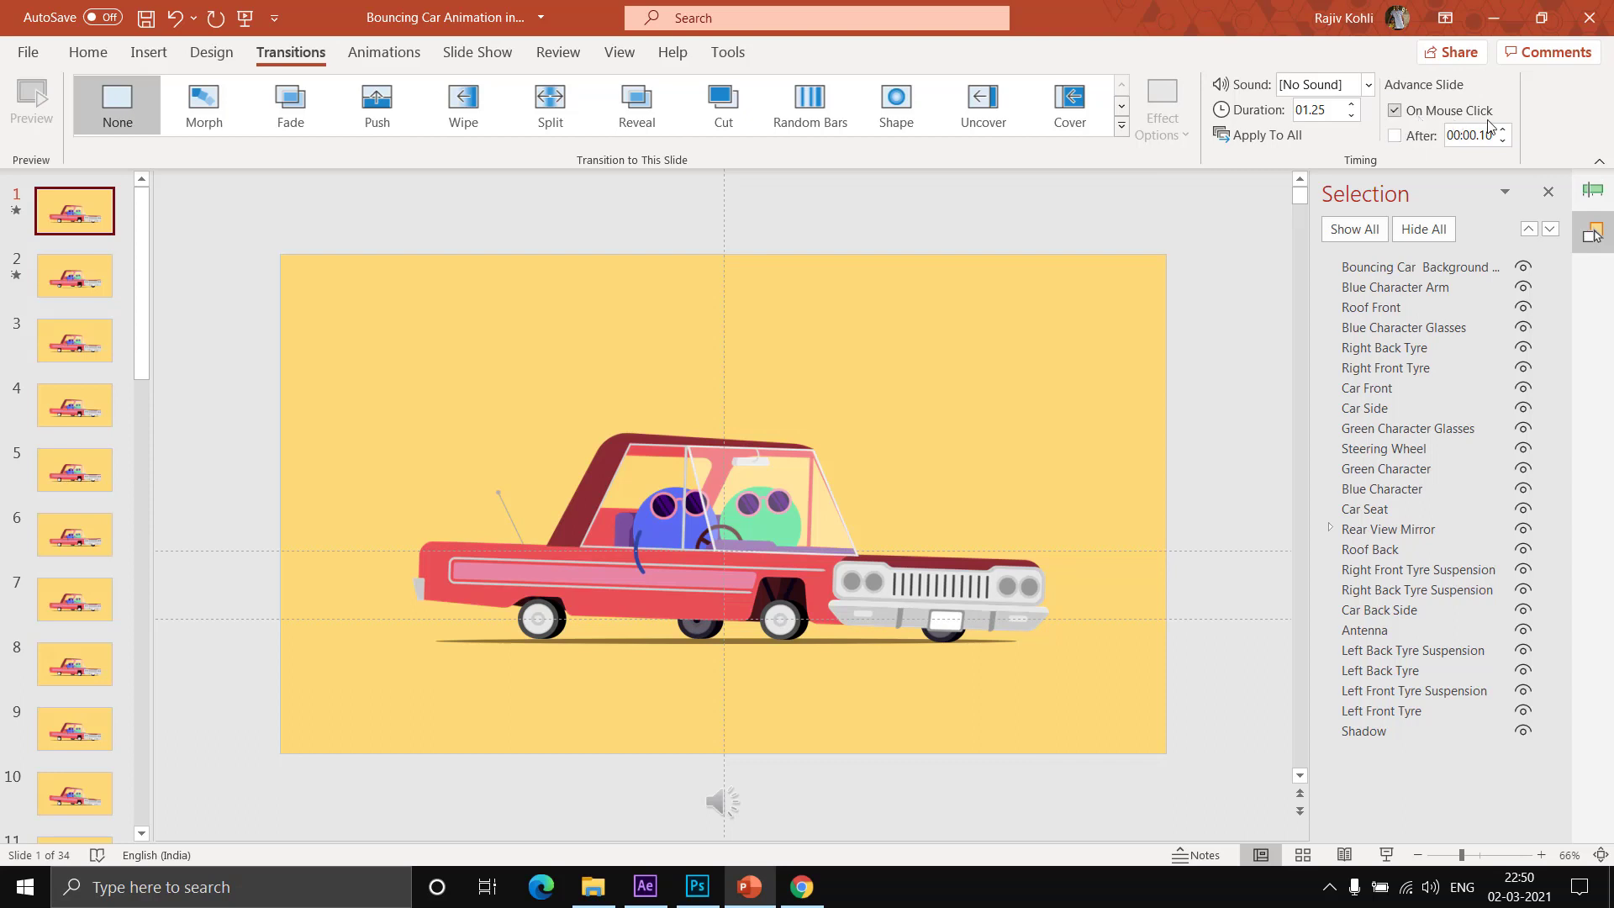
left_click(78, 287)
left_click(1394, 135)
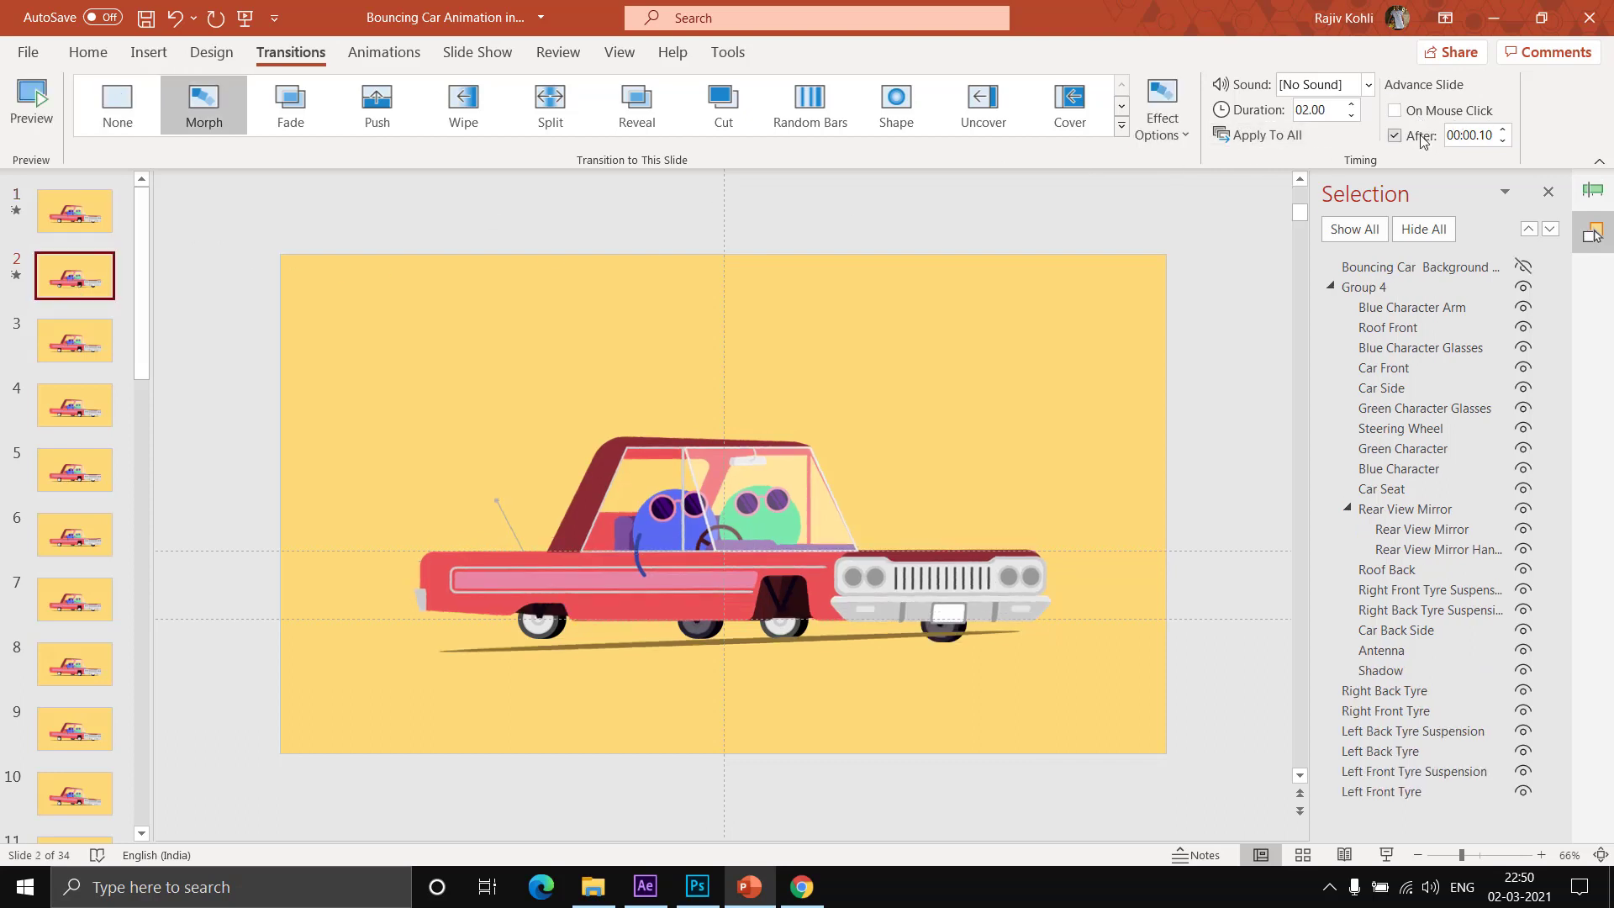
left_click(1394, 110)
- Play the slide show from slide 1 to preview the morph into slide 2, and return to editing
left_click(106, 229)
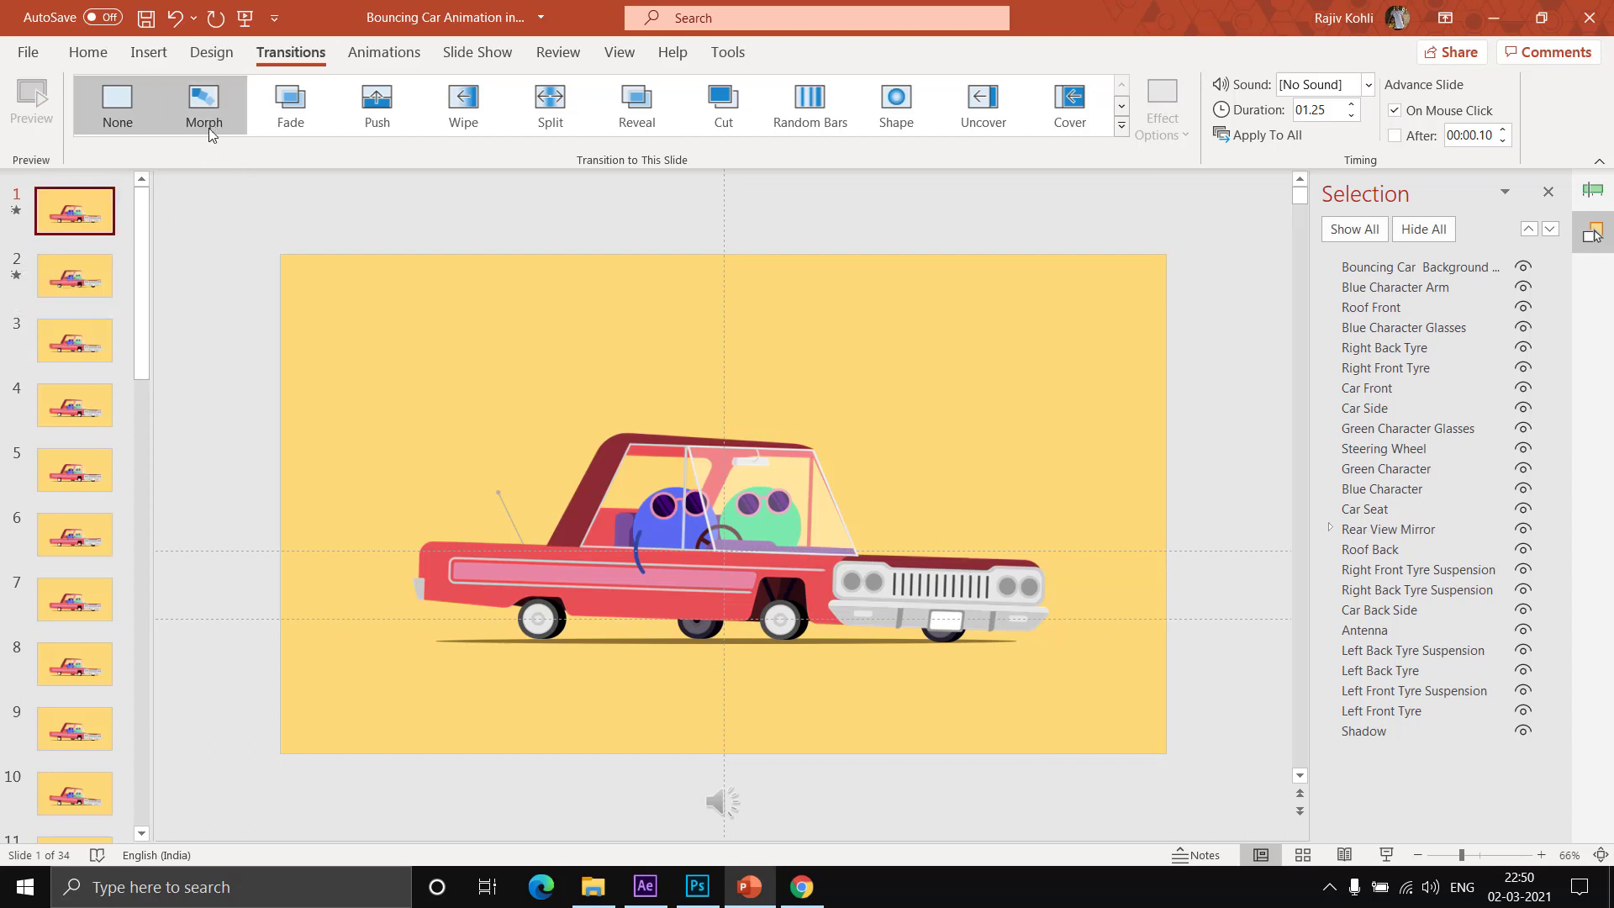
left_click(93, 281)
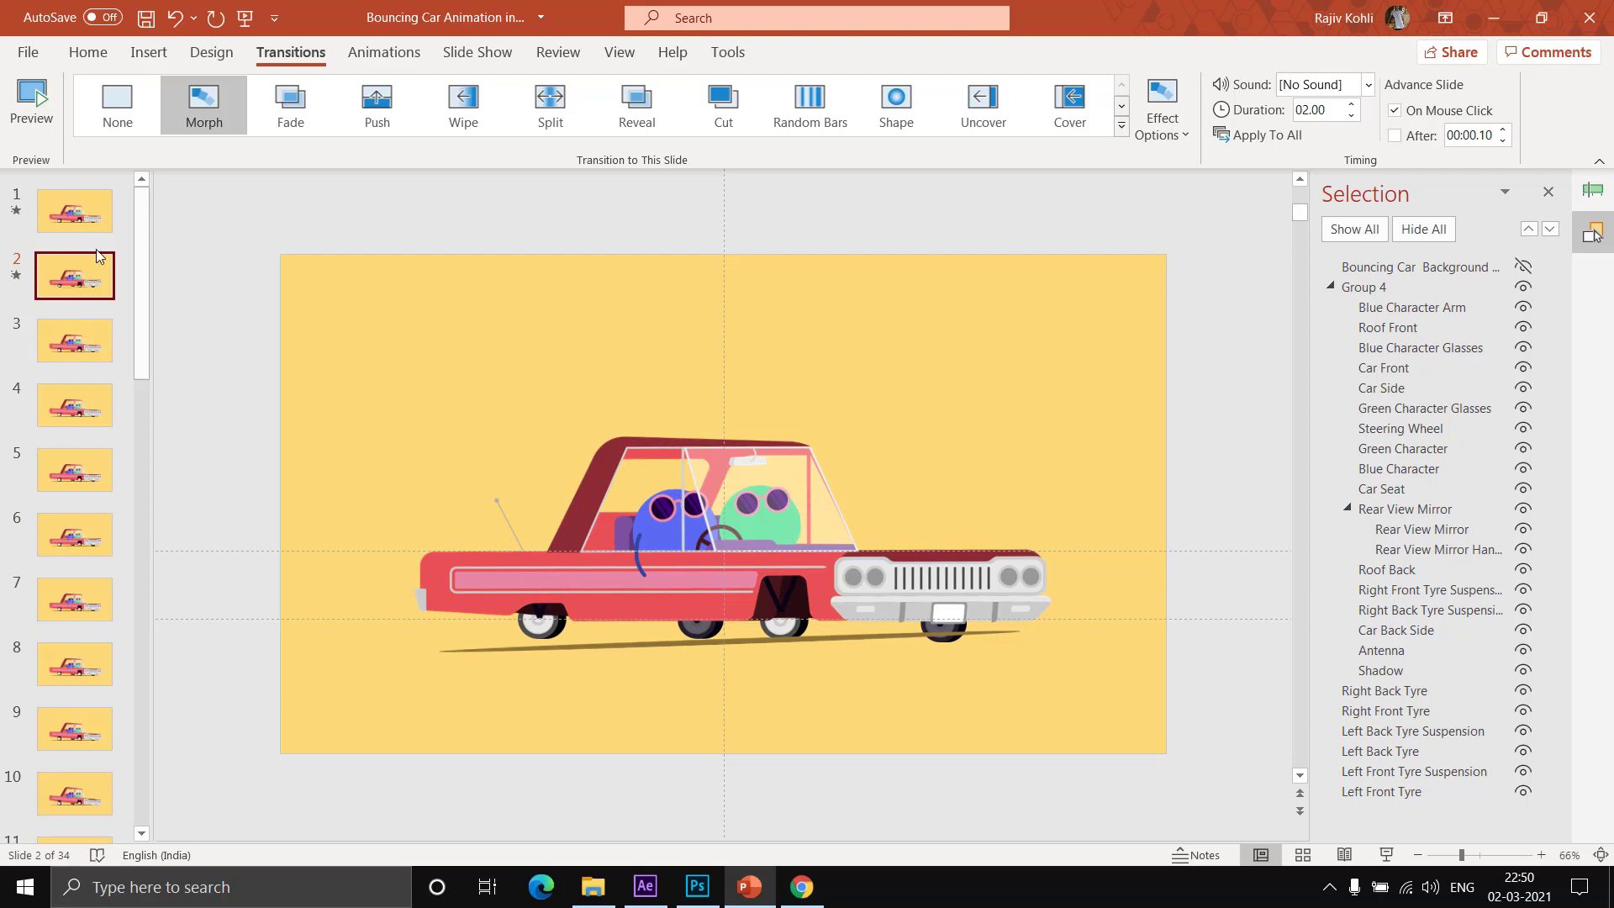
left_click(92, 223)
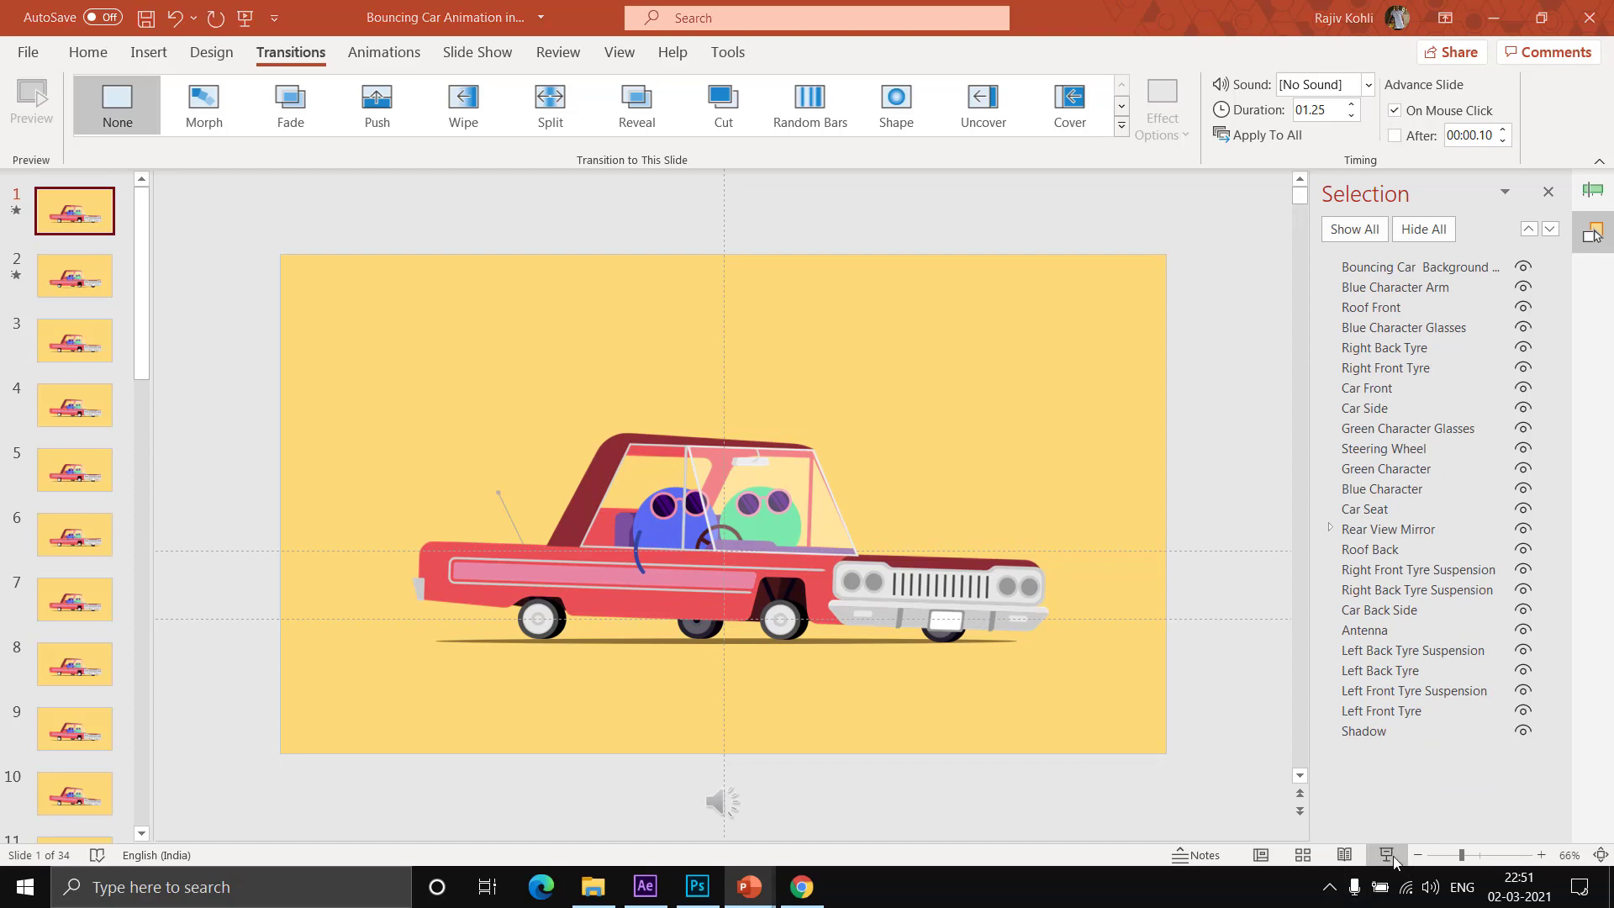
key("F5")
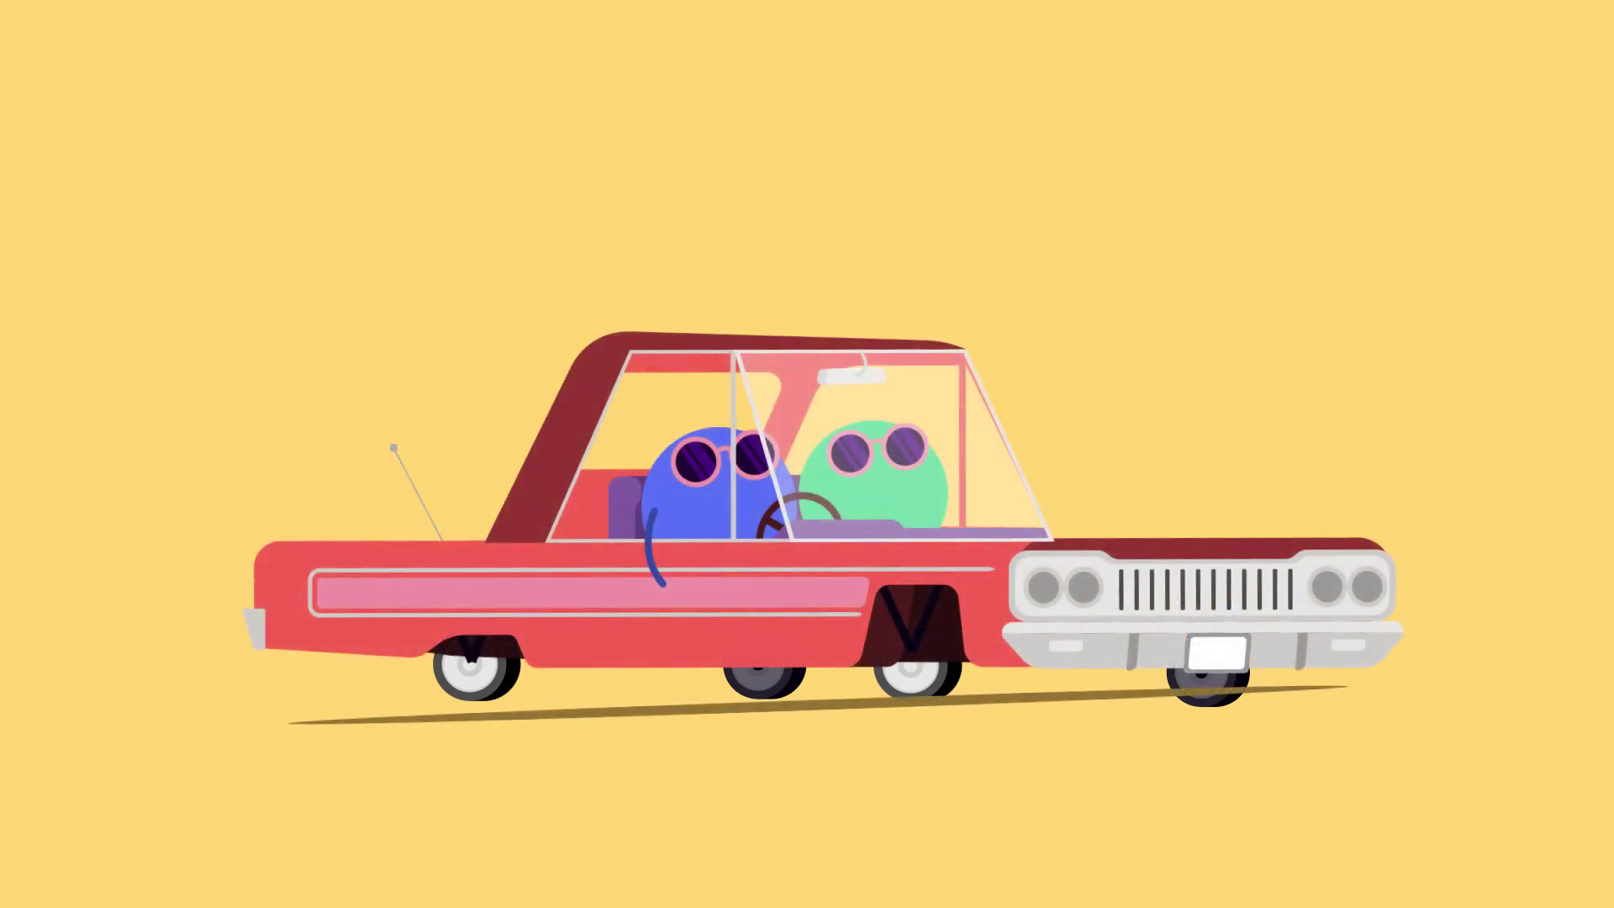
key("Escape")
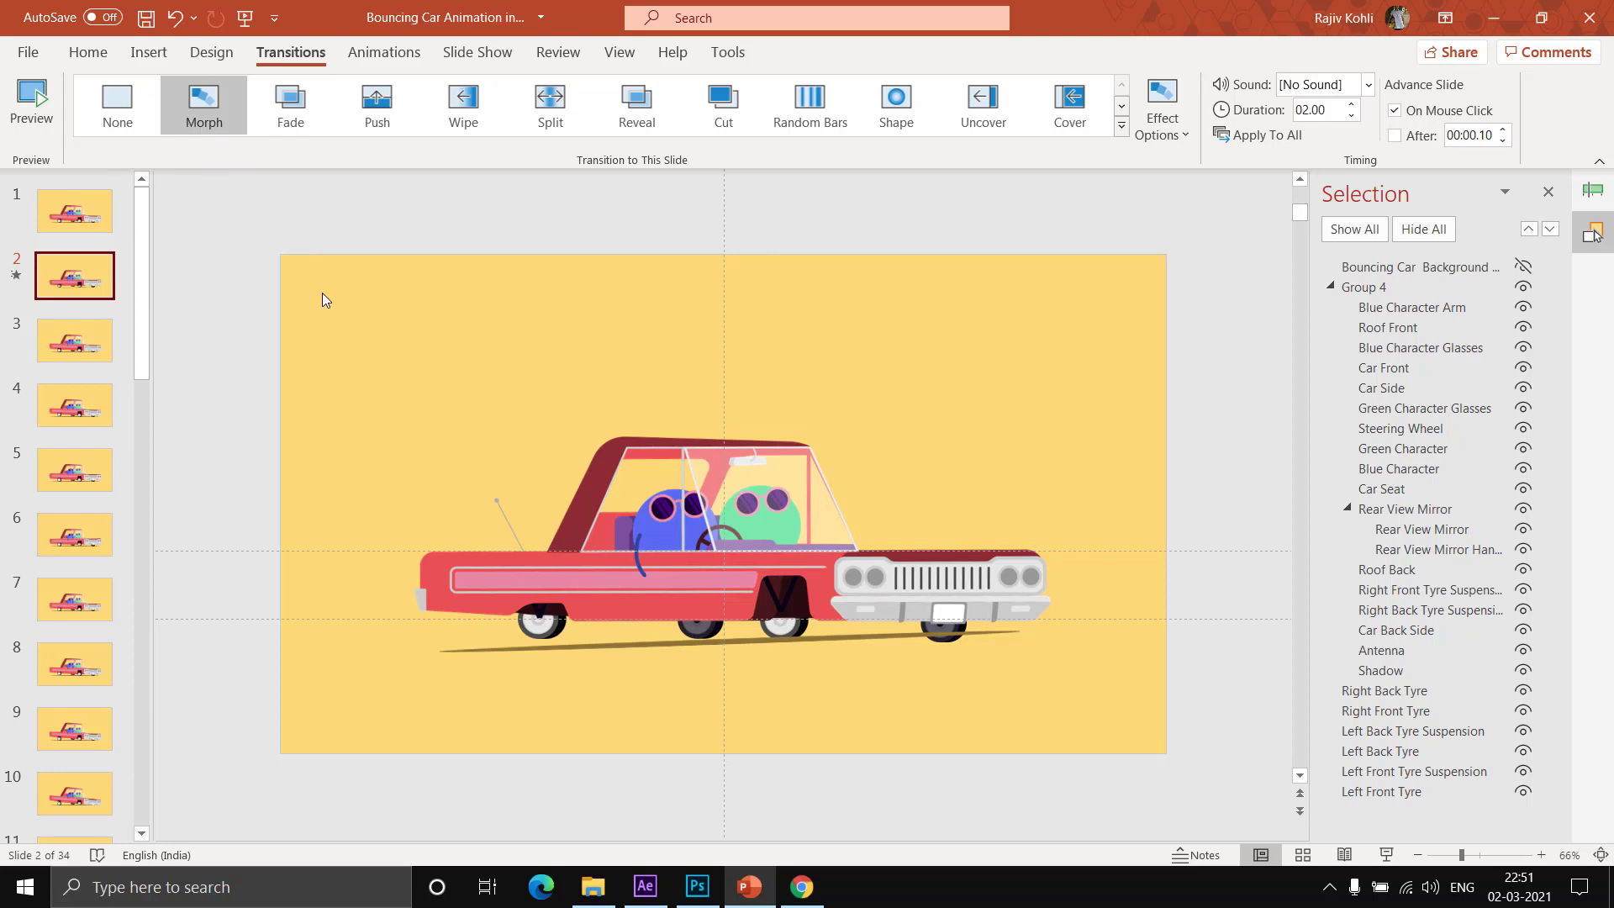
- Ungroup the rotated car body group on slide 2
left_click(666, 575)
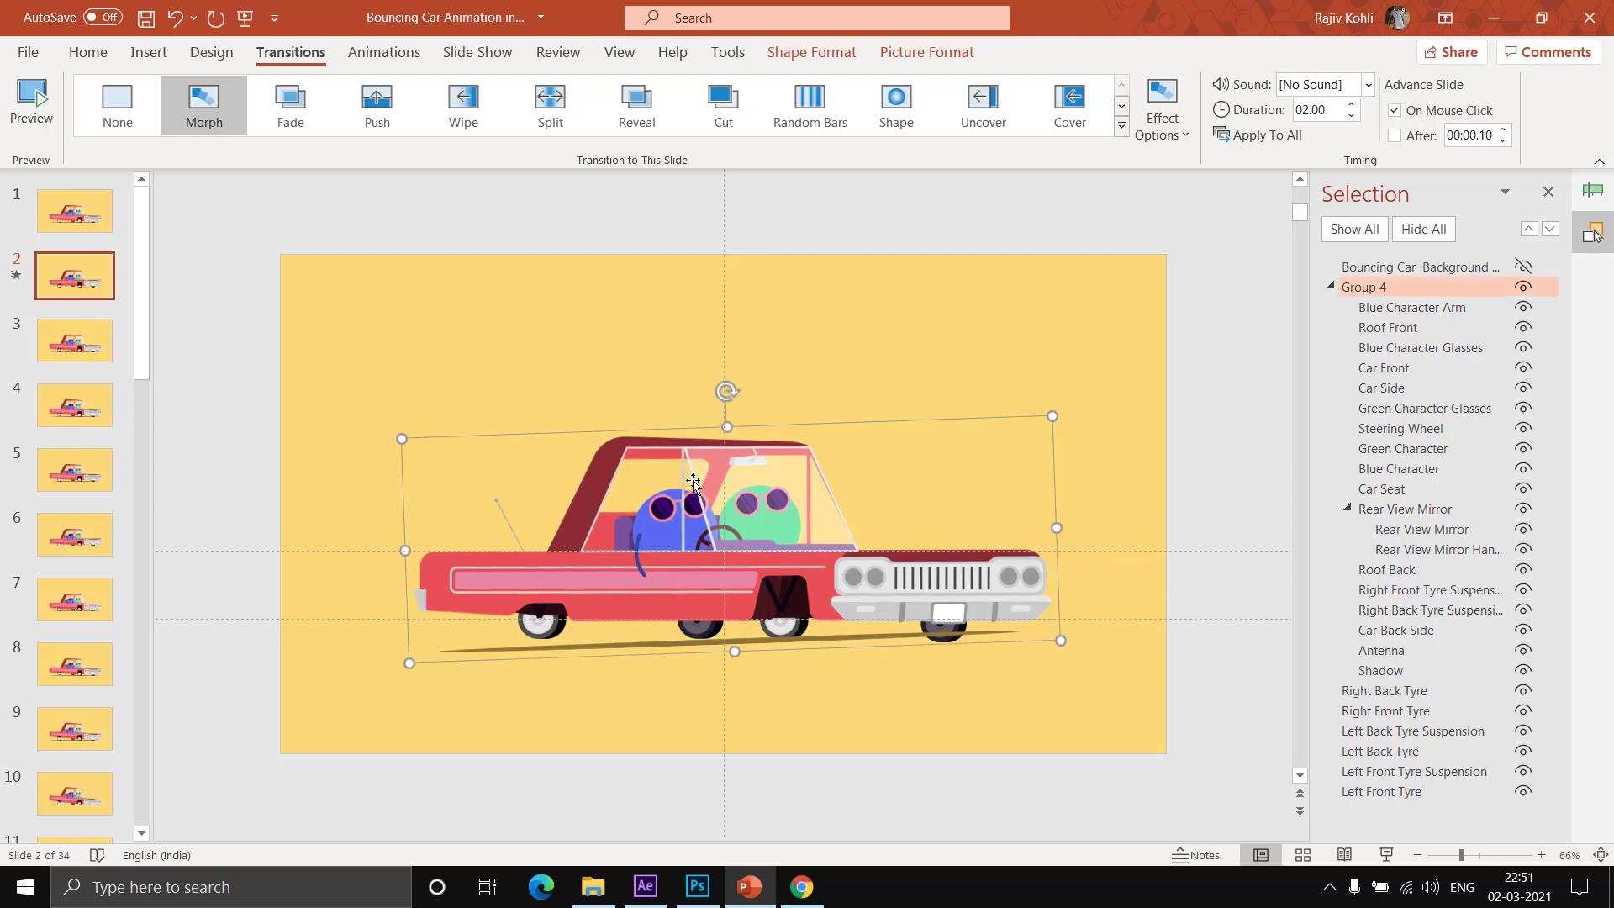
left_click(932, 55)
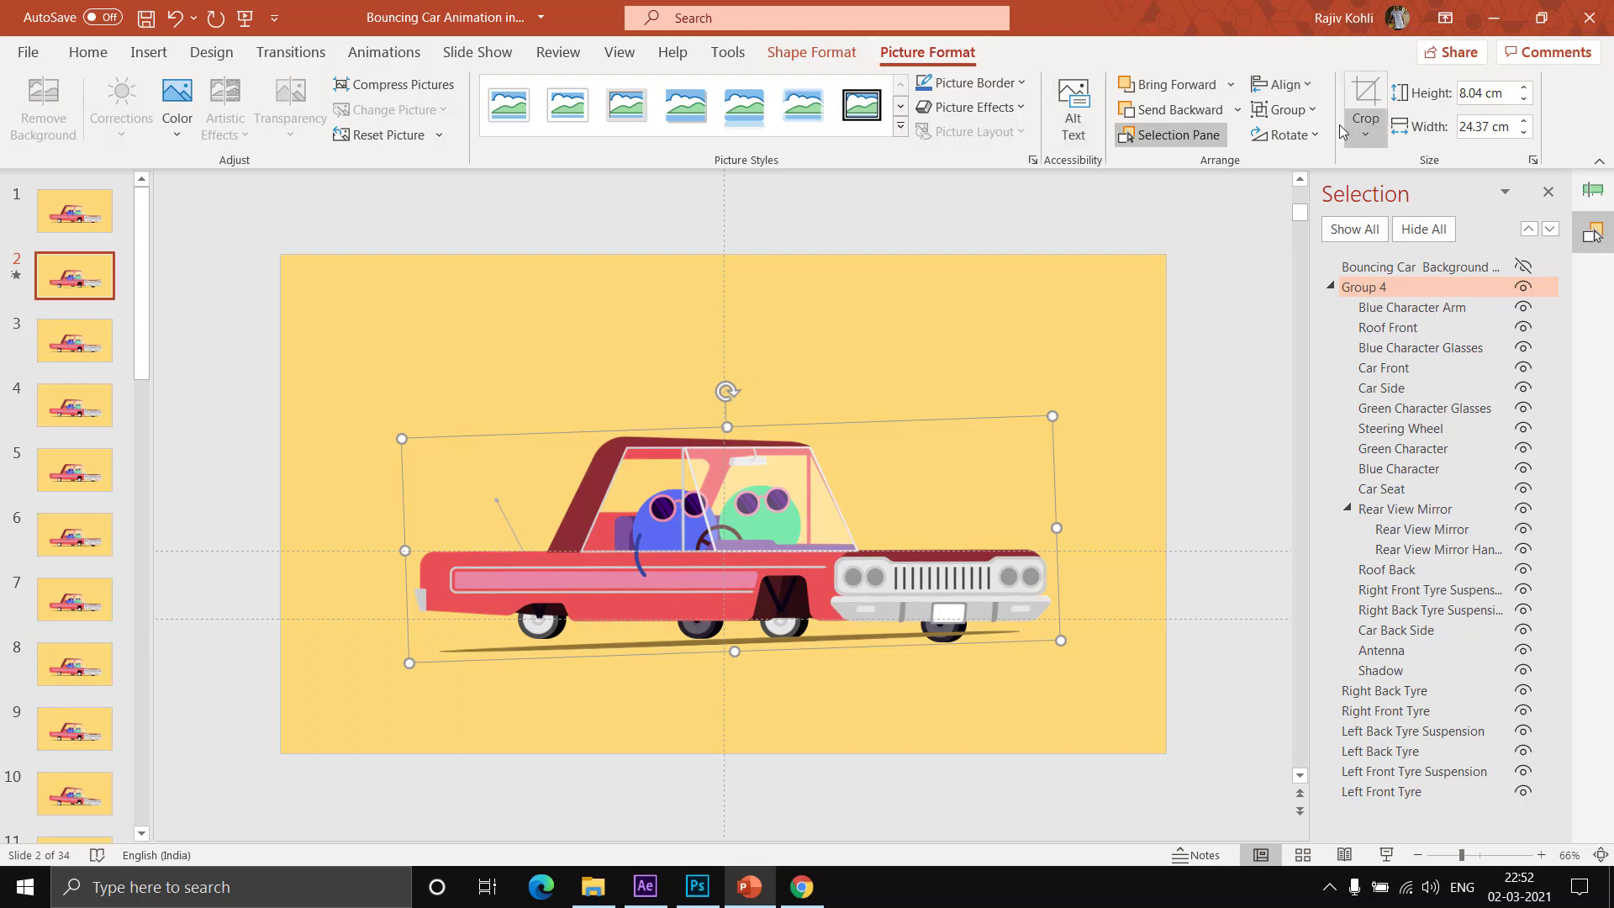
left_click(1284, 110)
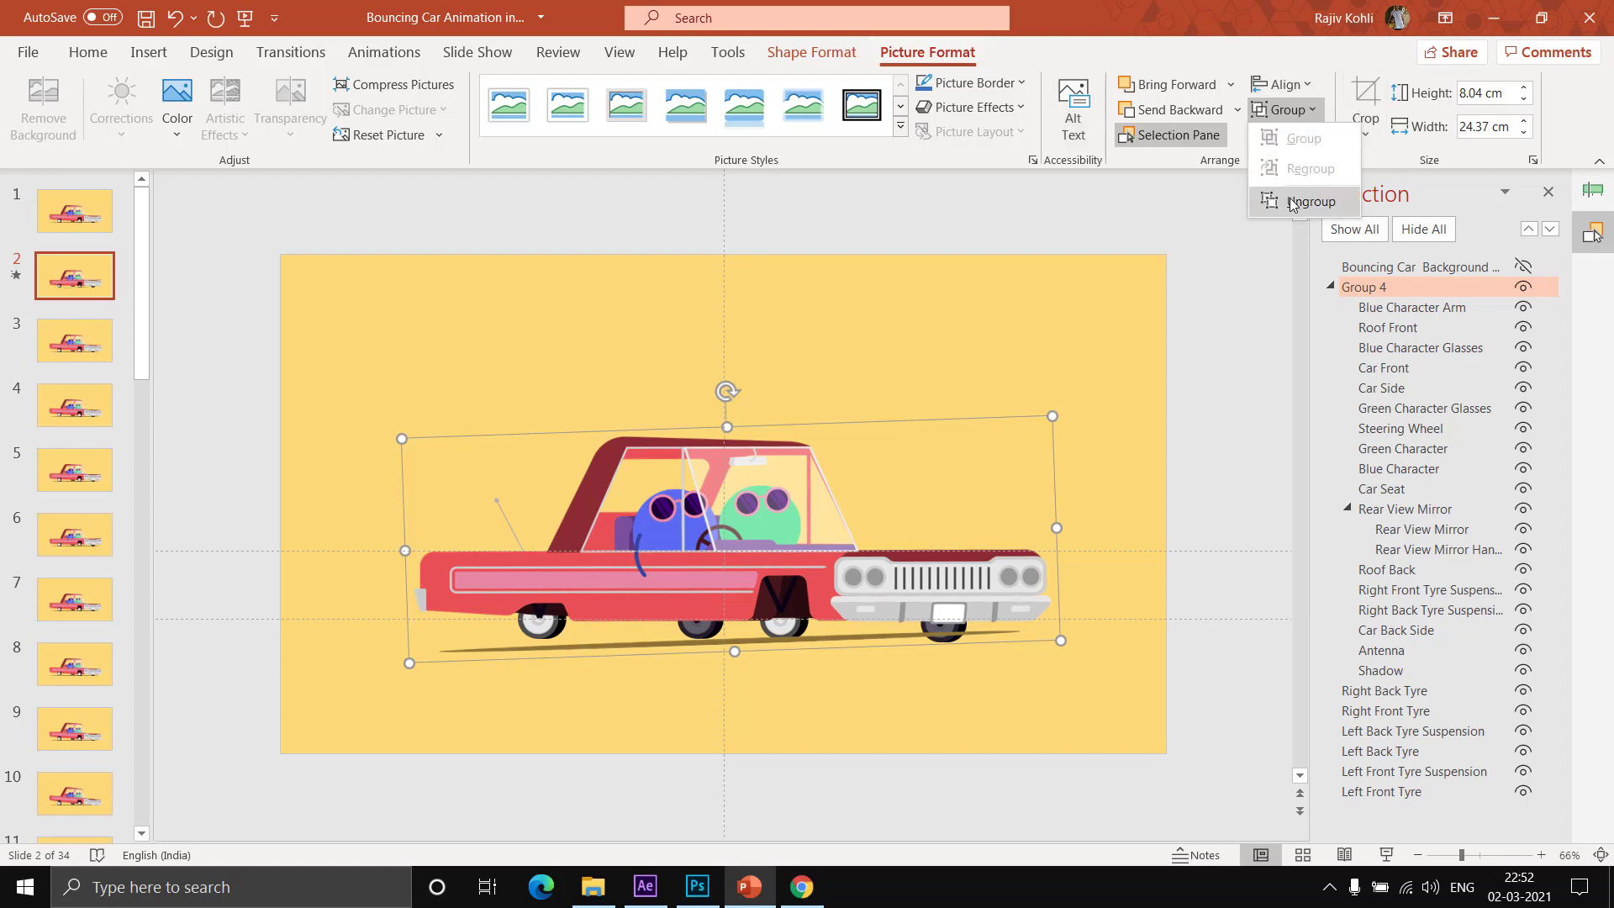
left_click(1293, 202)
left_click(1103, 401)
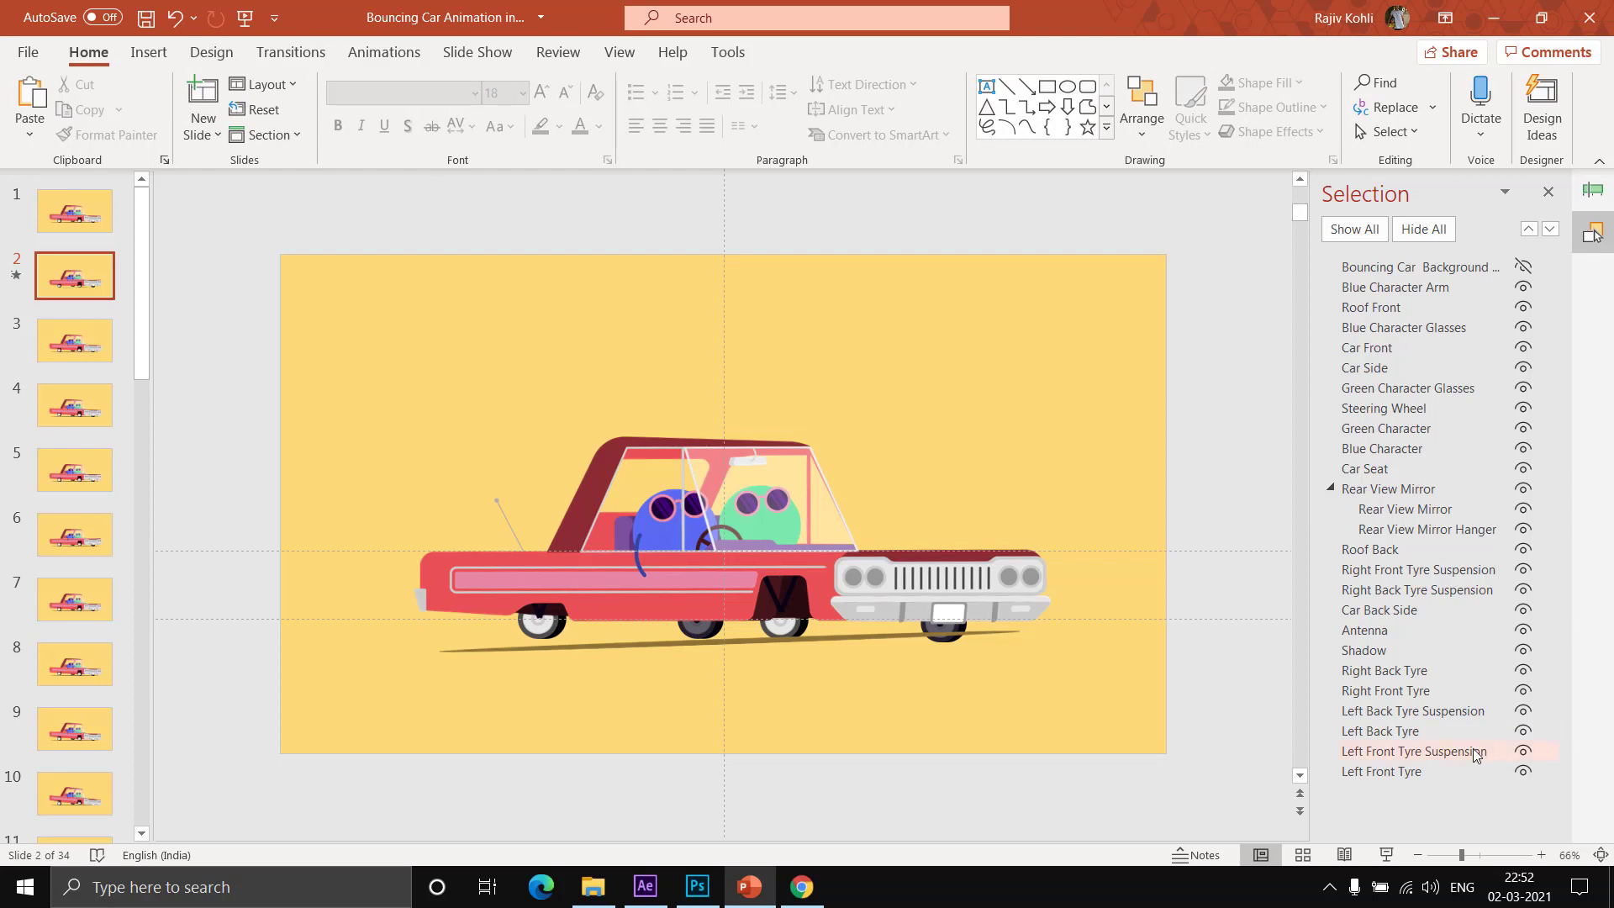
- Move the Right Back Tyre and Right Front Tyre above Car Front in slide 2's stacking order, just below Blue Character Glasses
left_click(1405, 672)
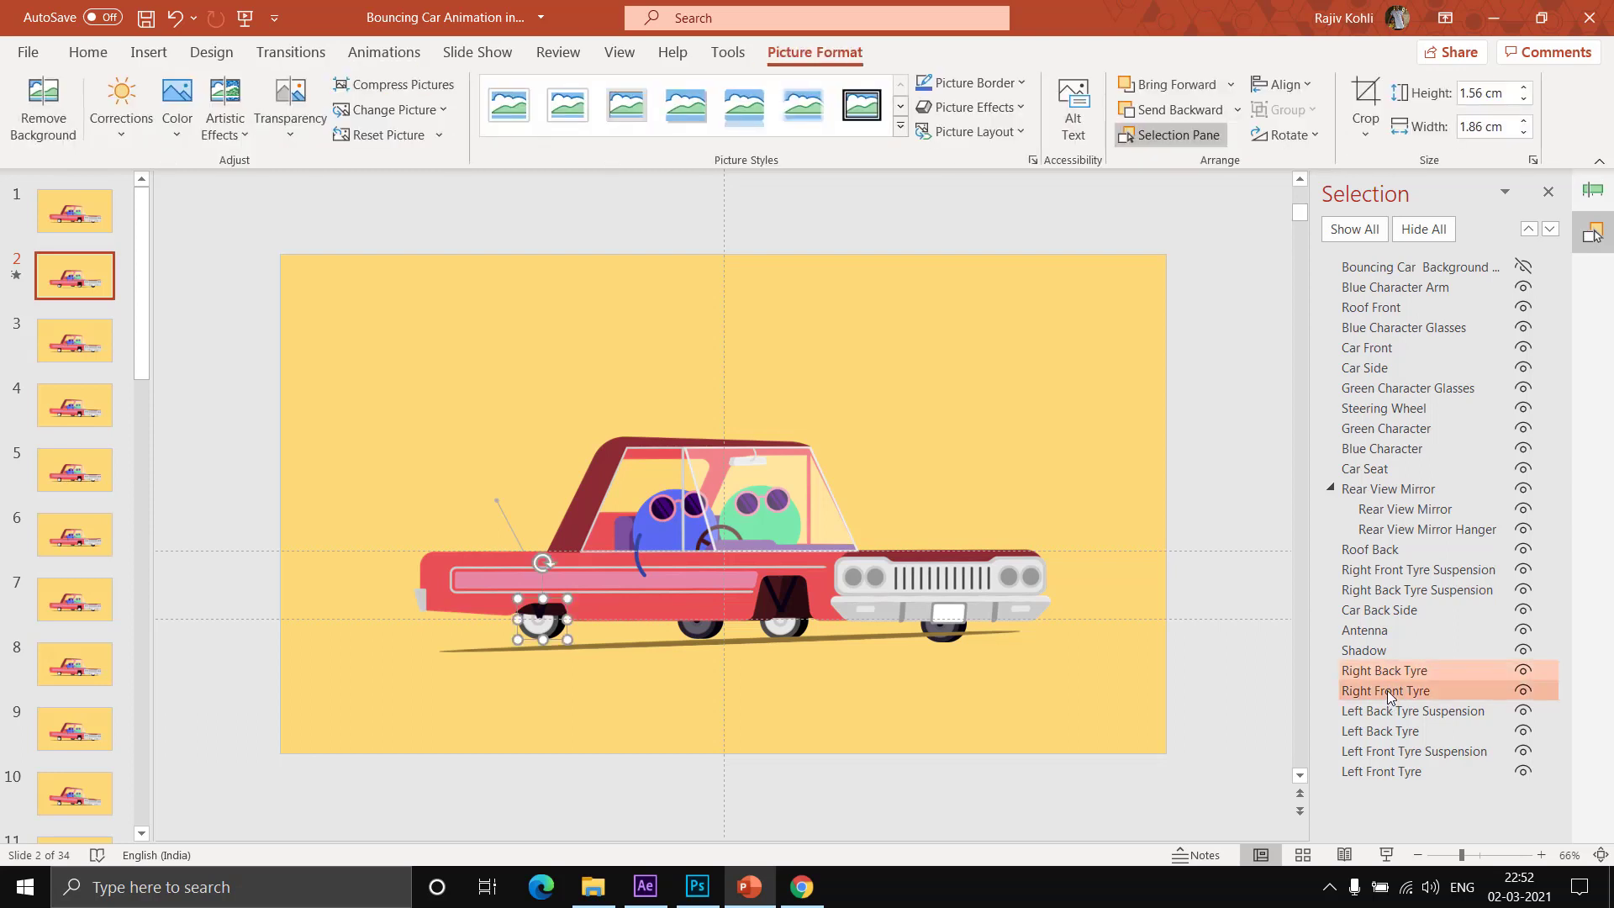
left_click(1387, 691, "ctrl")
left_click_drag(1398, 683, 1417, 344)
left_click(1015, 681)
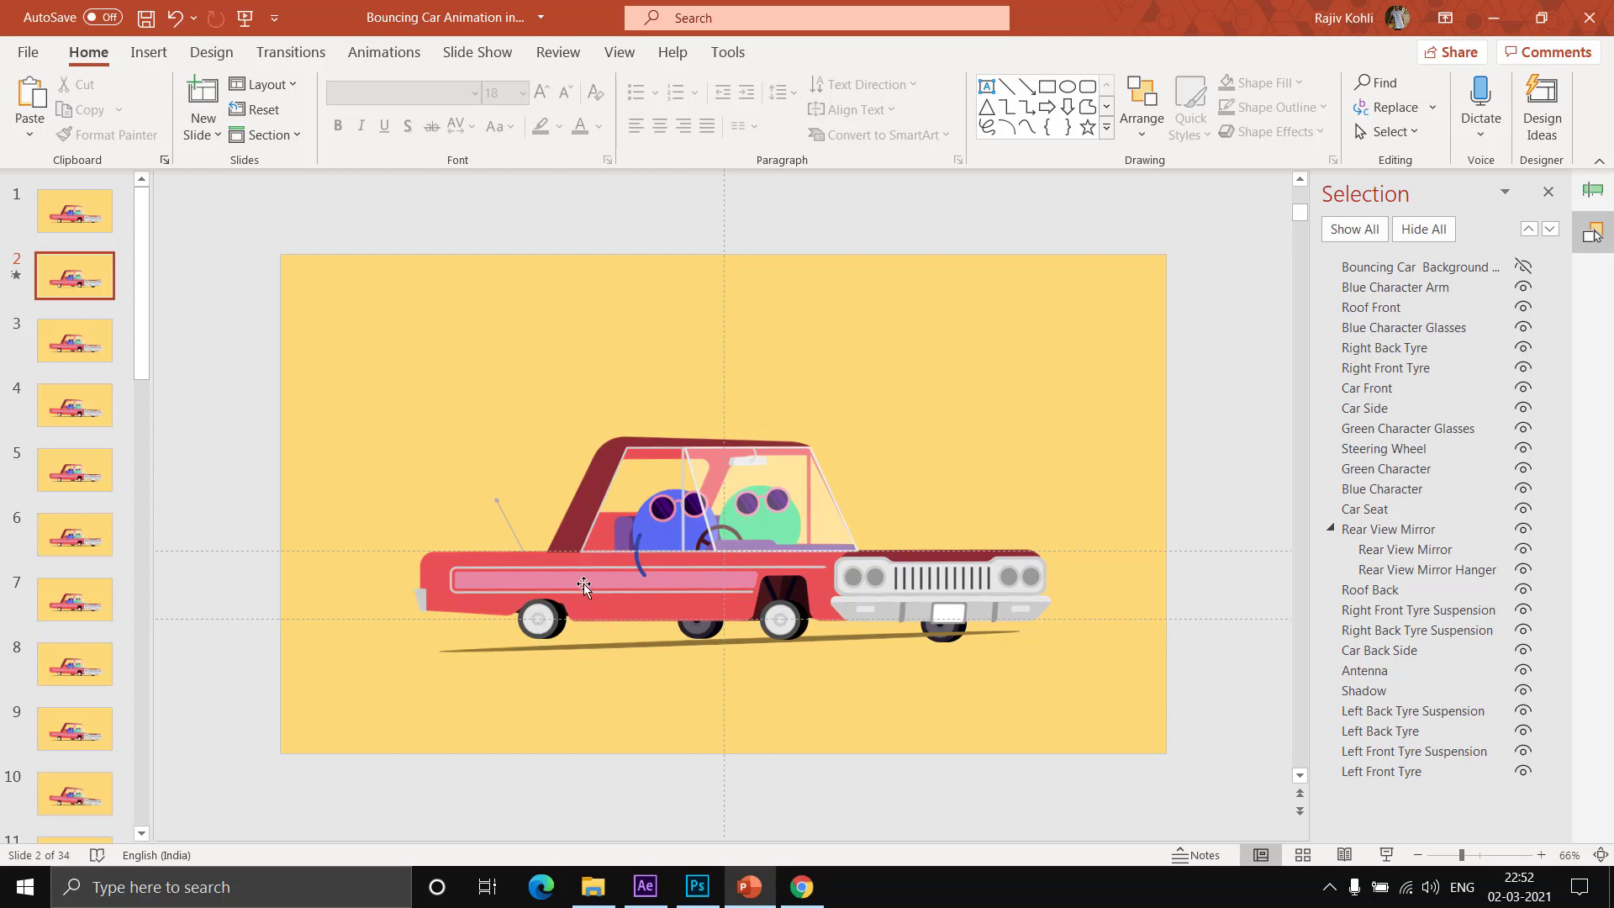
- Pull the Car Side, Right Back Tyre and Right Back Tyre Suspension away from the car on slide 2 to expose the layering
left_click_drag(544, 622, 540, 420)
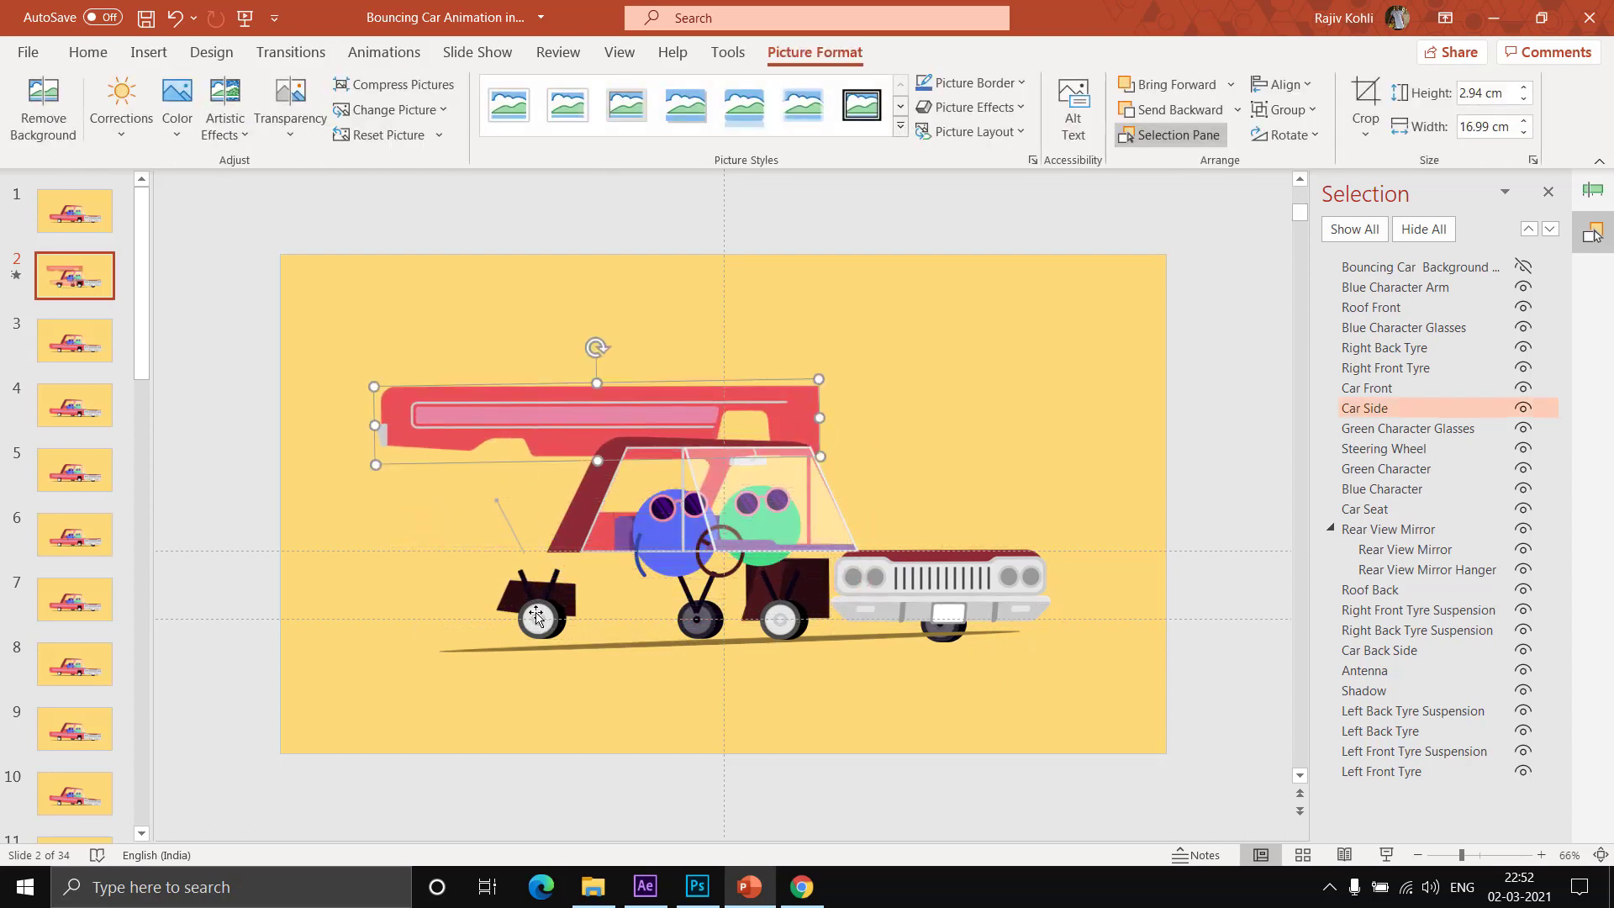
left_click(542, 626)
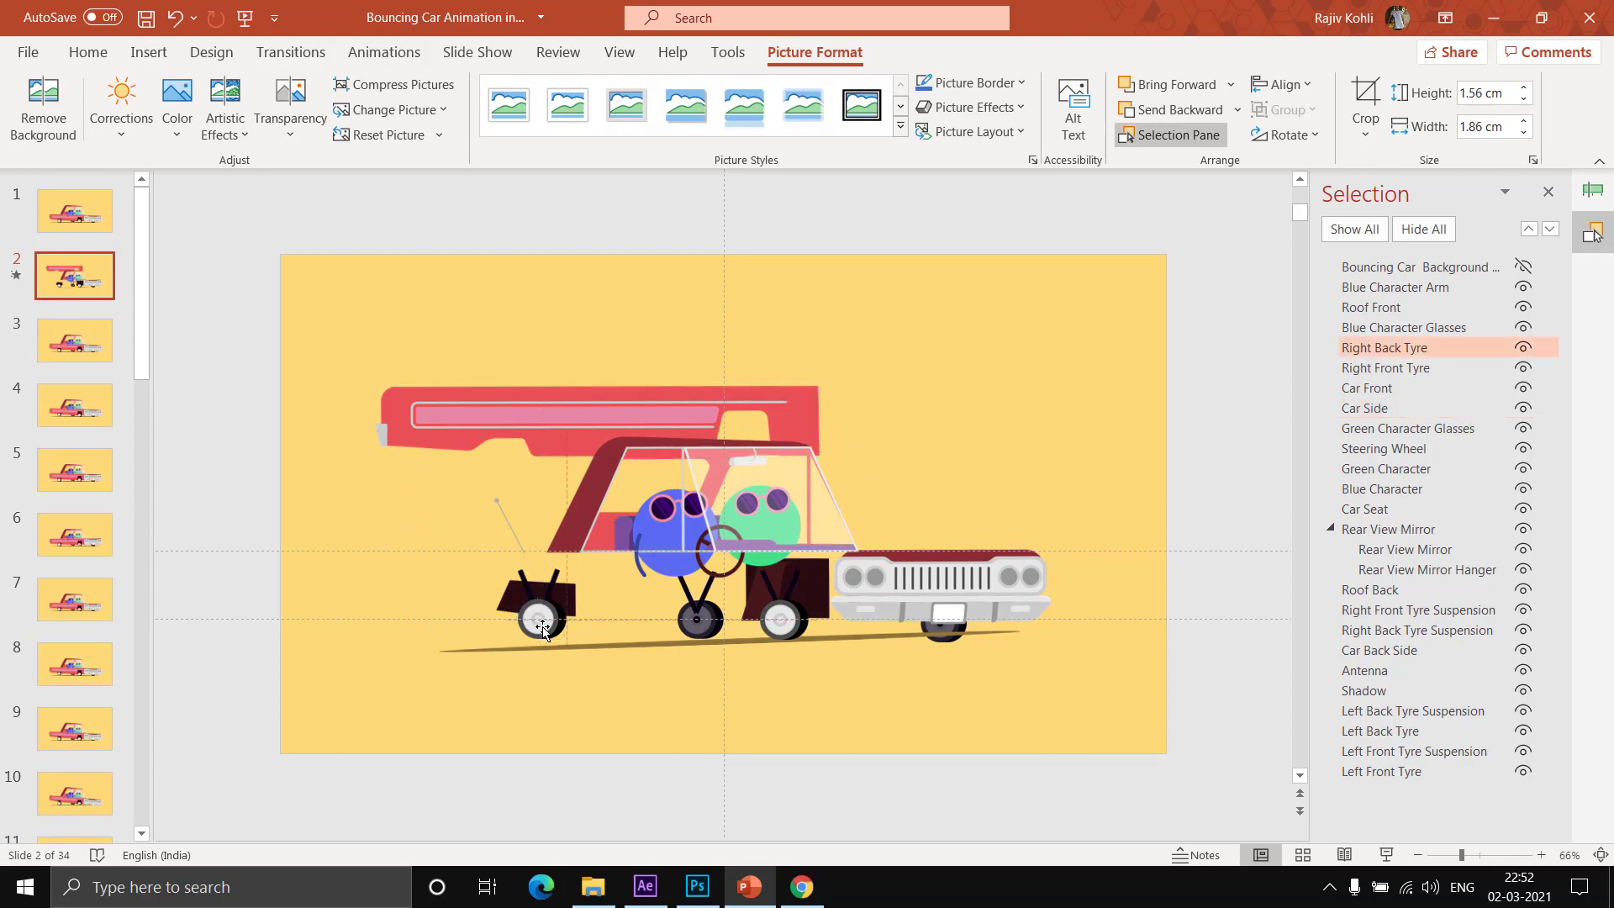
left_click_drag(542, 626, 542, 663)
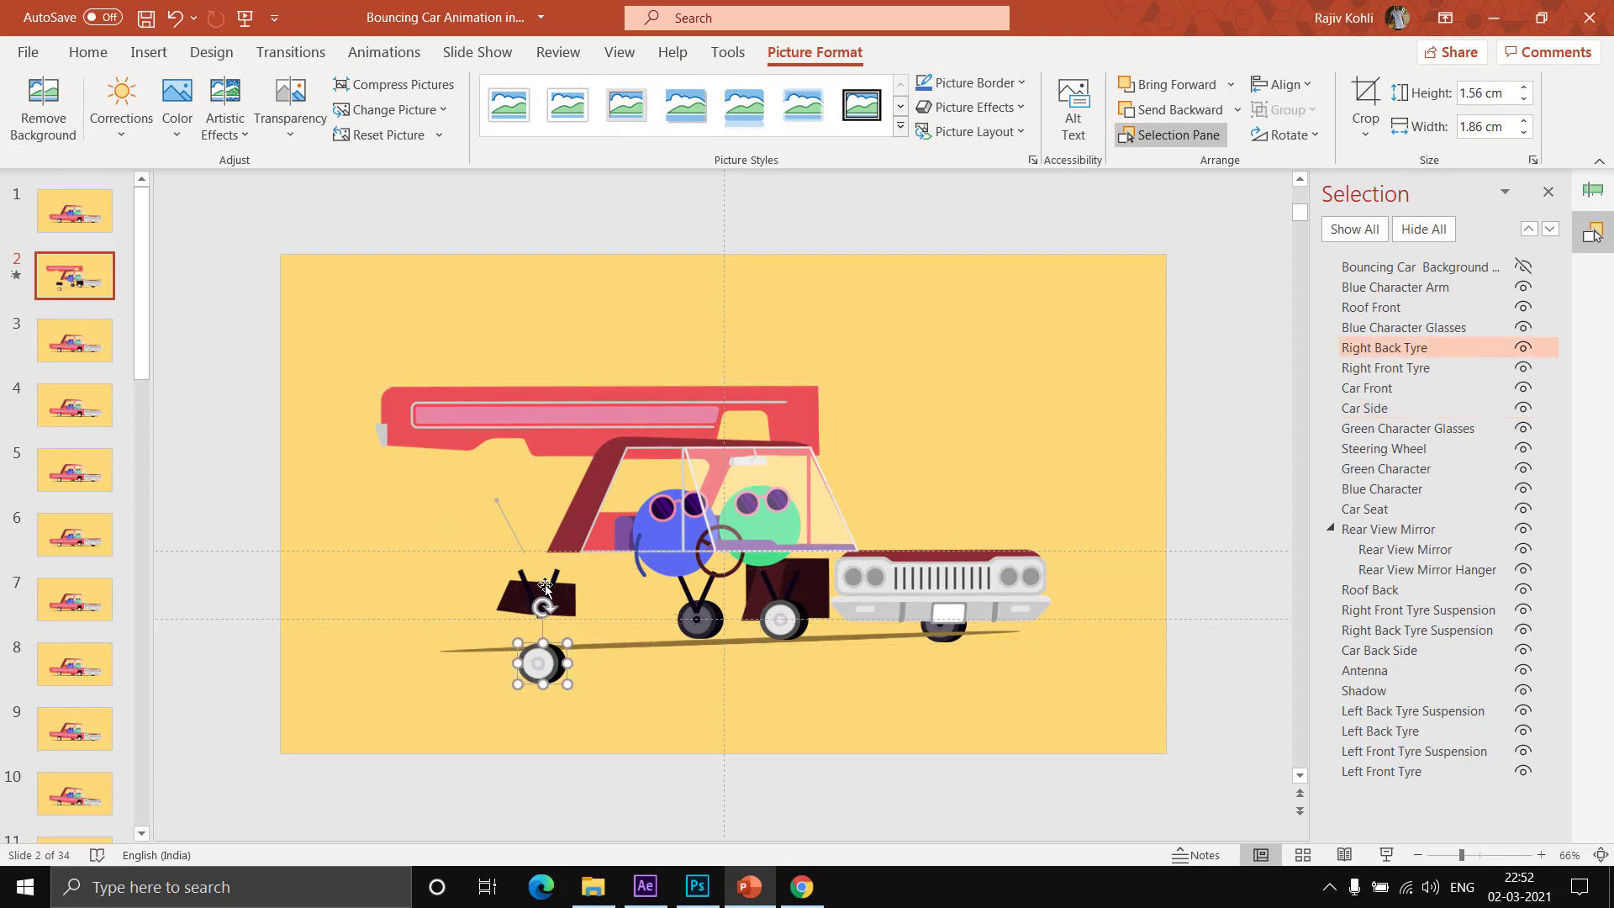
left_click_drag(553, 576, 510, 533)
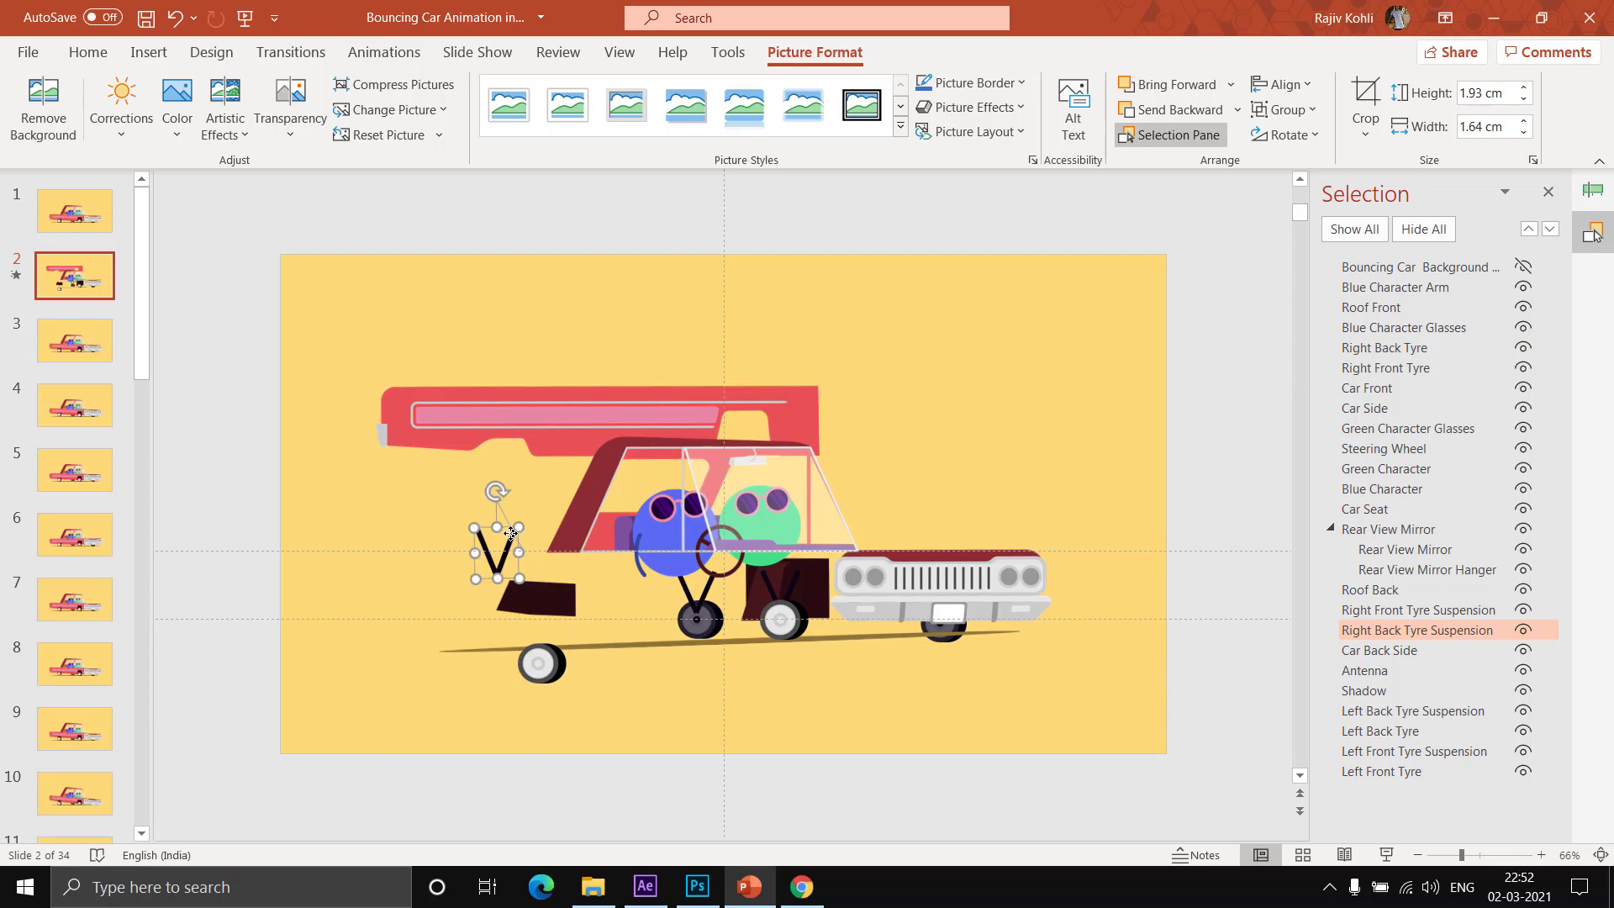
- Check the stacking order on slide 1, return to slide 2 and undo the last three part moves
left_click(75, 210)
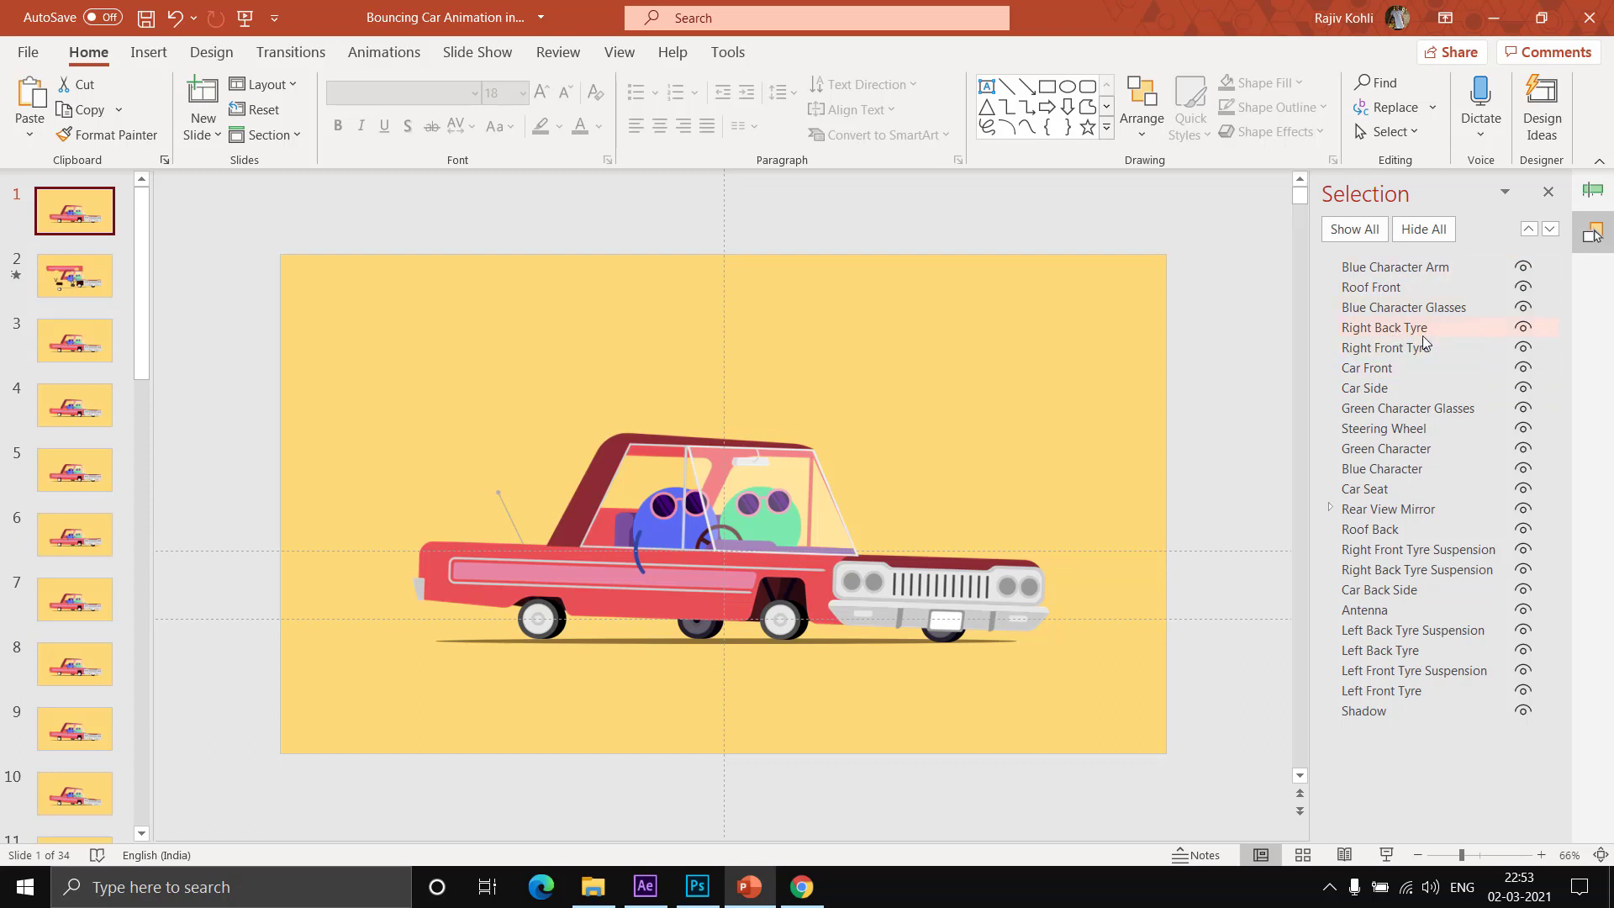
scroll(705, 356, "down", 1)
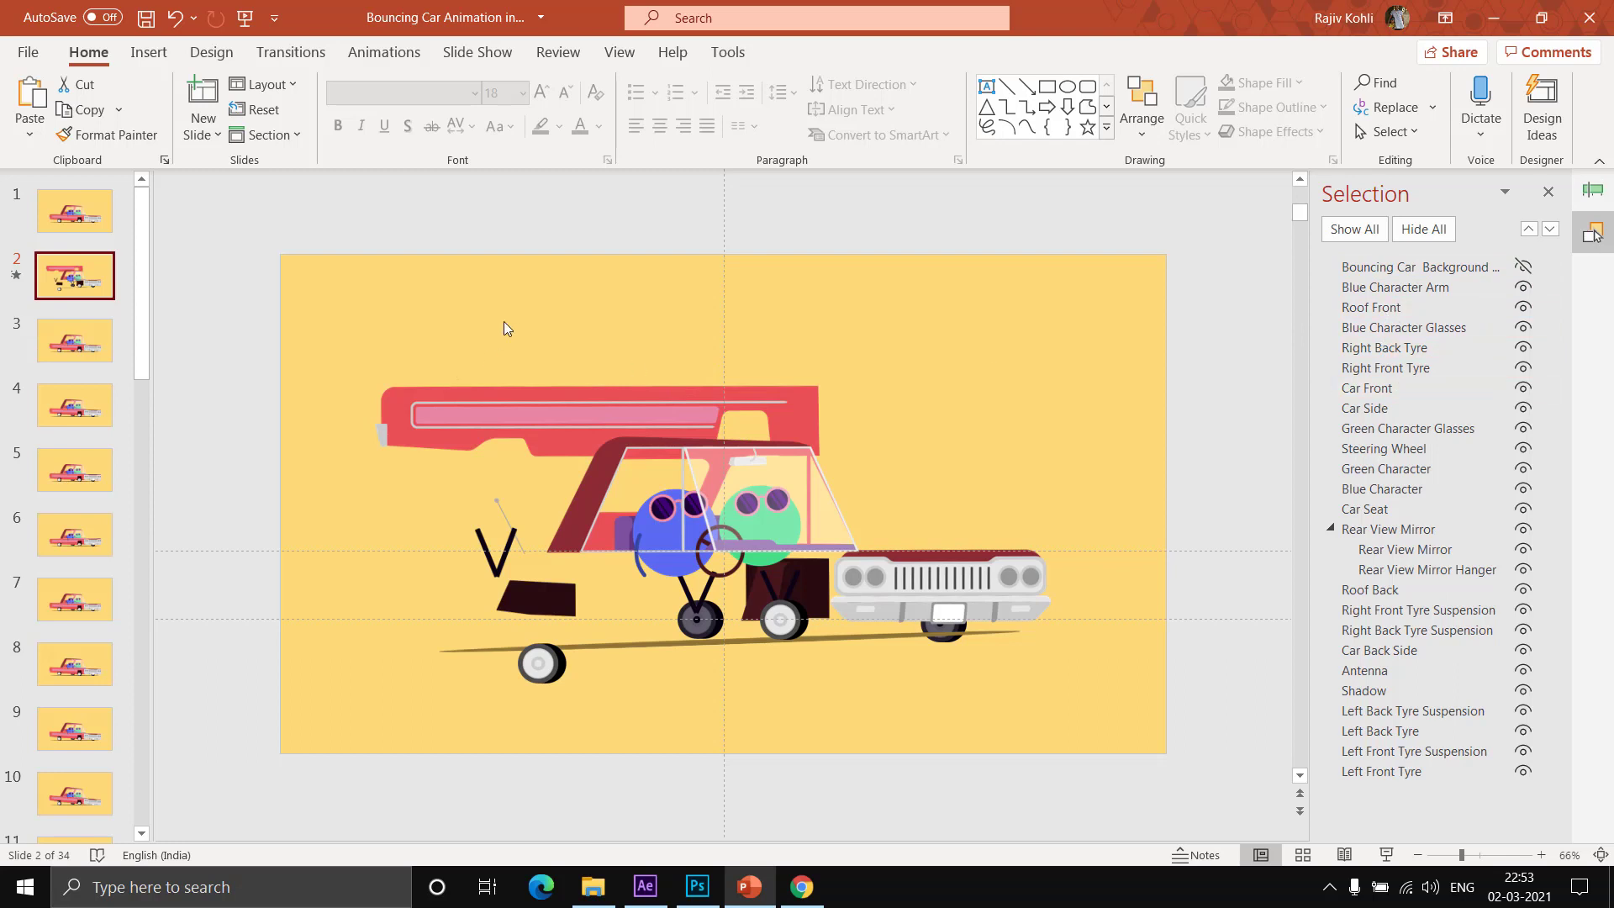
key("ctrl+z")
key("ctrl+z")
key("ctrl+z")
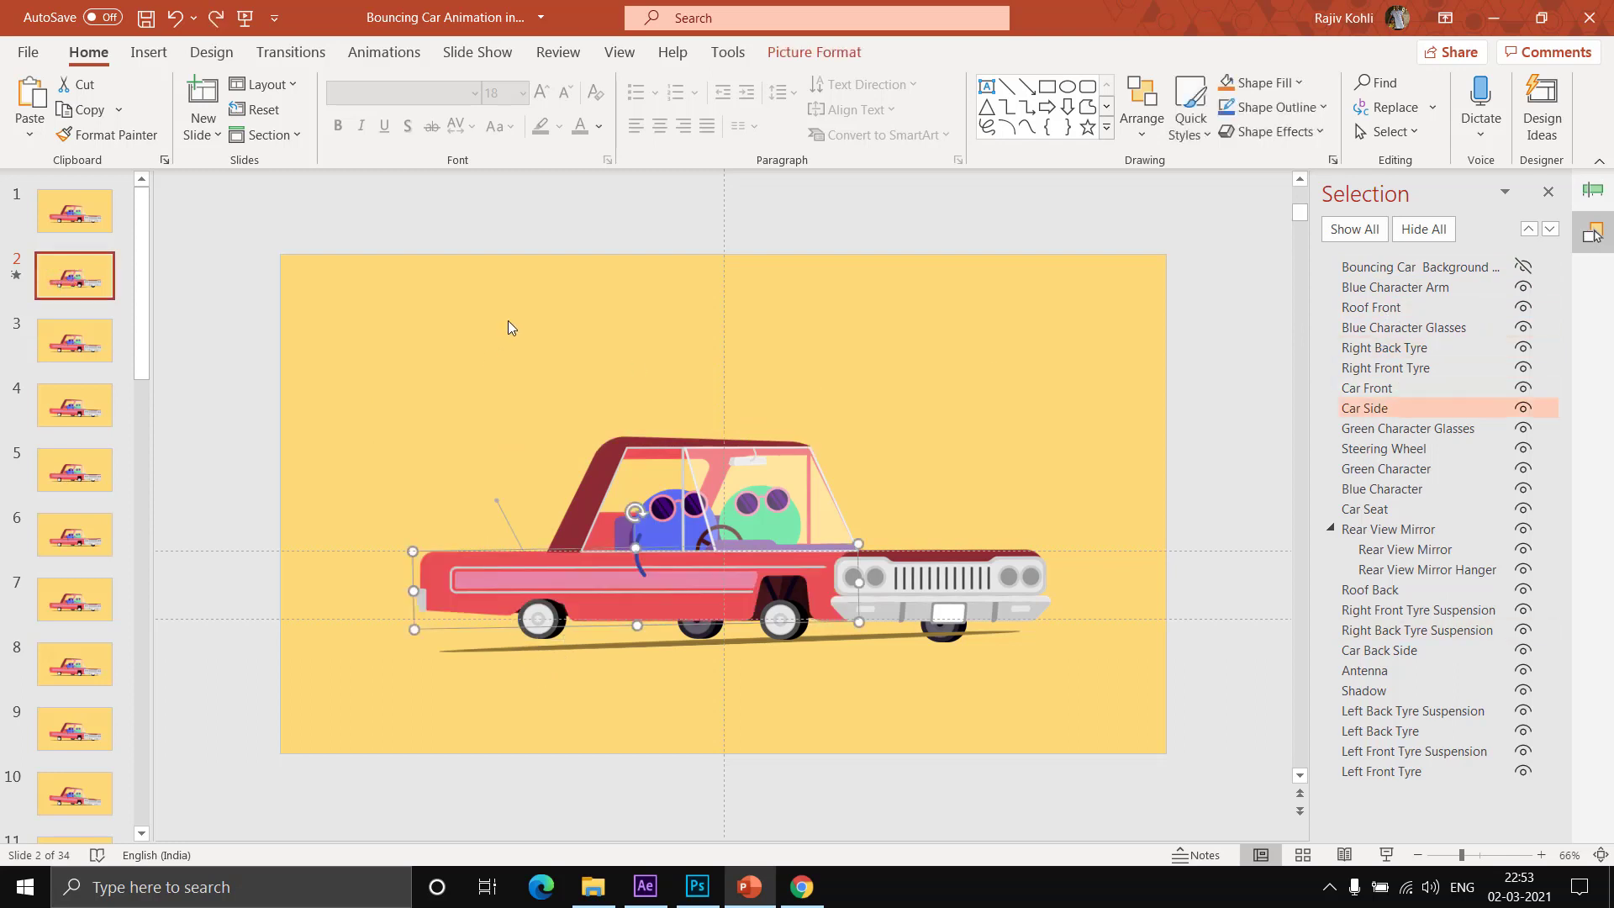
- Step through slides 3 to 16 to examine how the car's pose and the tyre positions change
left_click(74, 354)
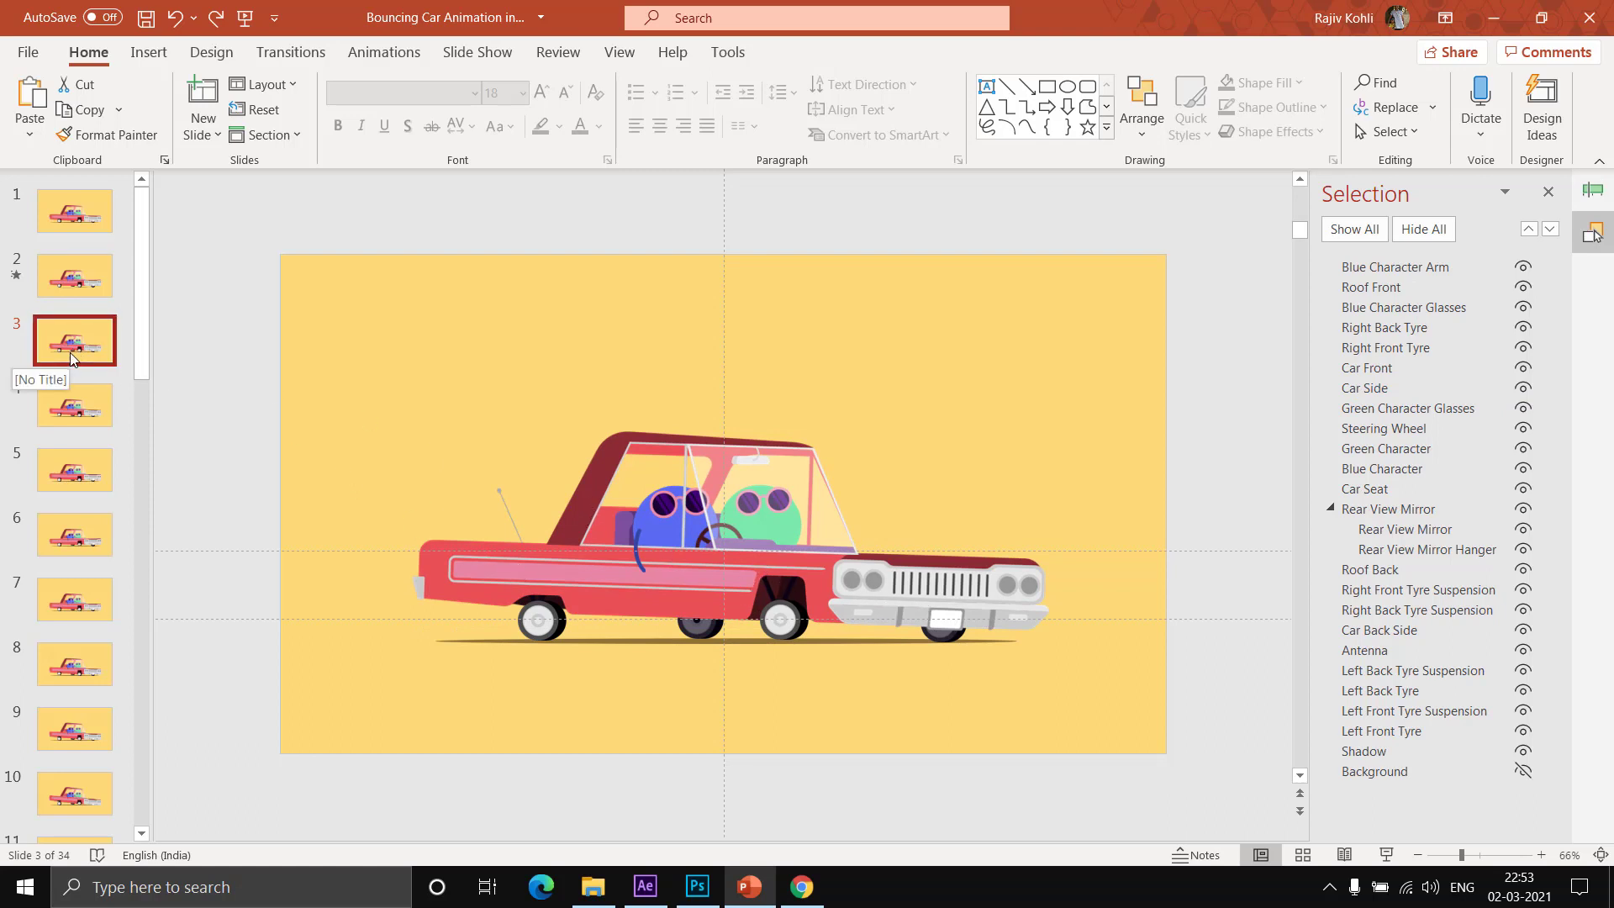
key("Down")
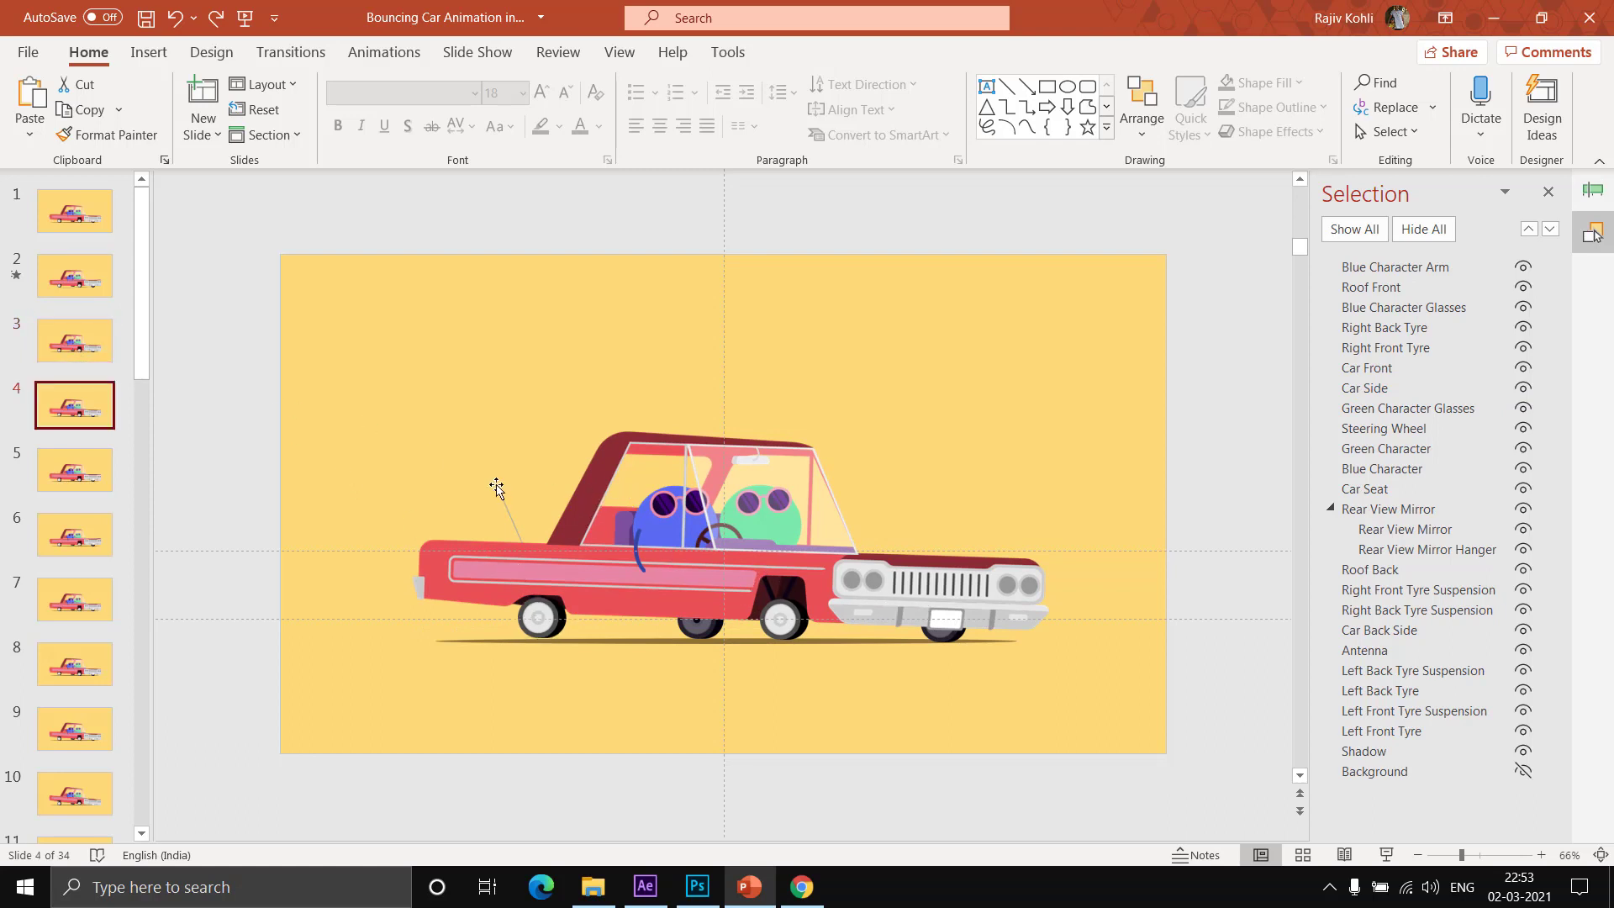
key("Down")
key("Down")
key("Down")
key("Down")
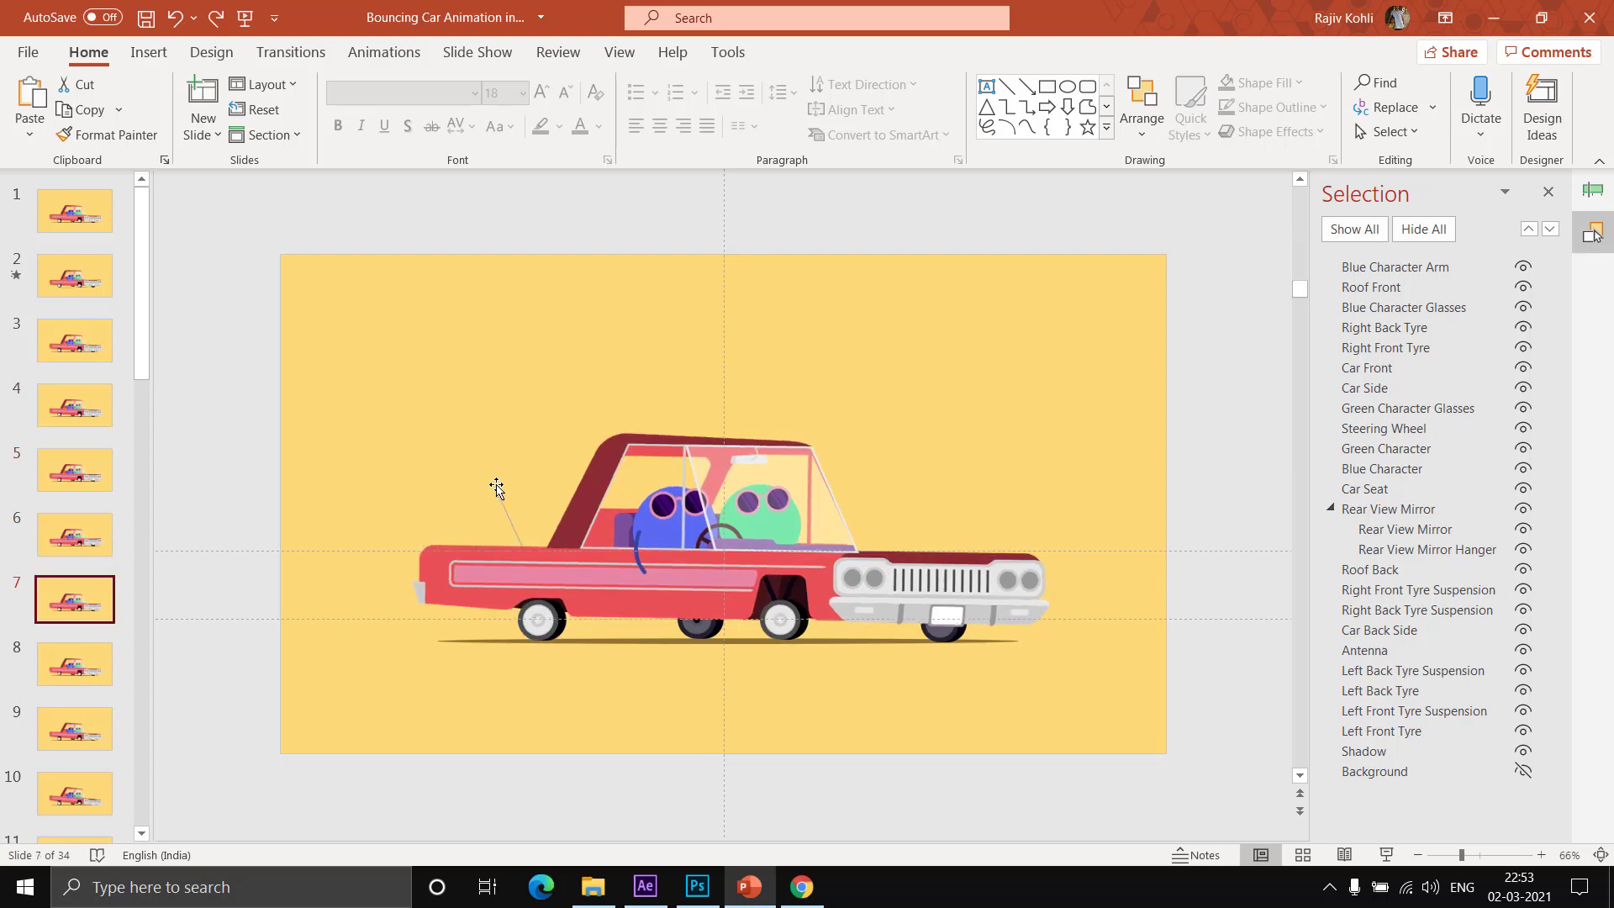
key("Down")
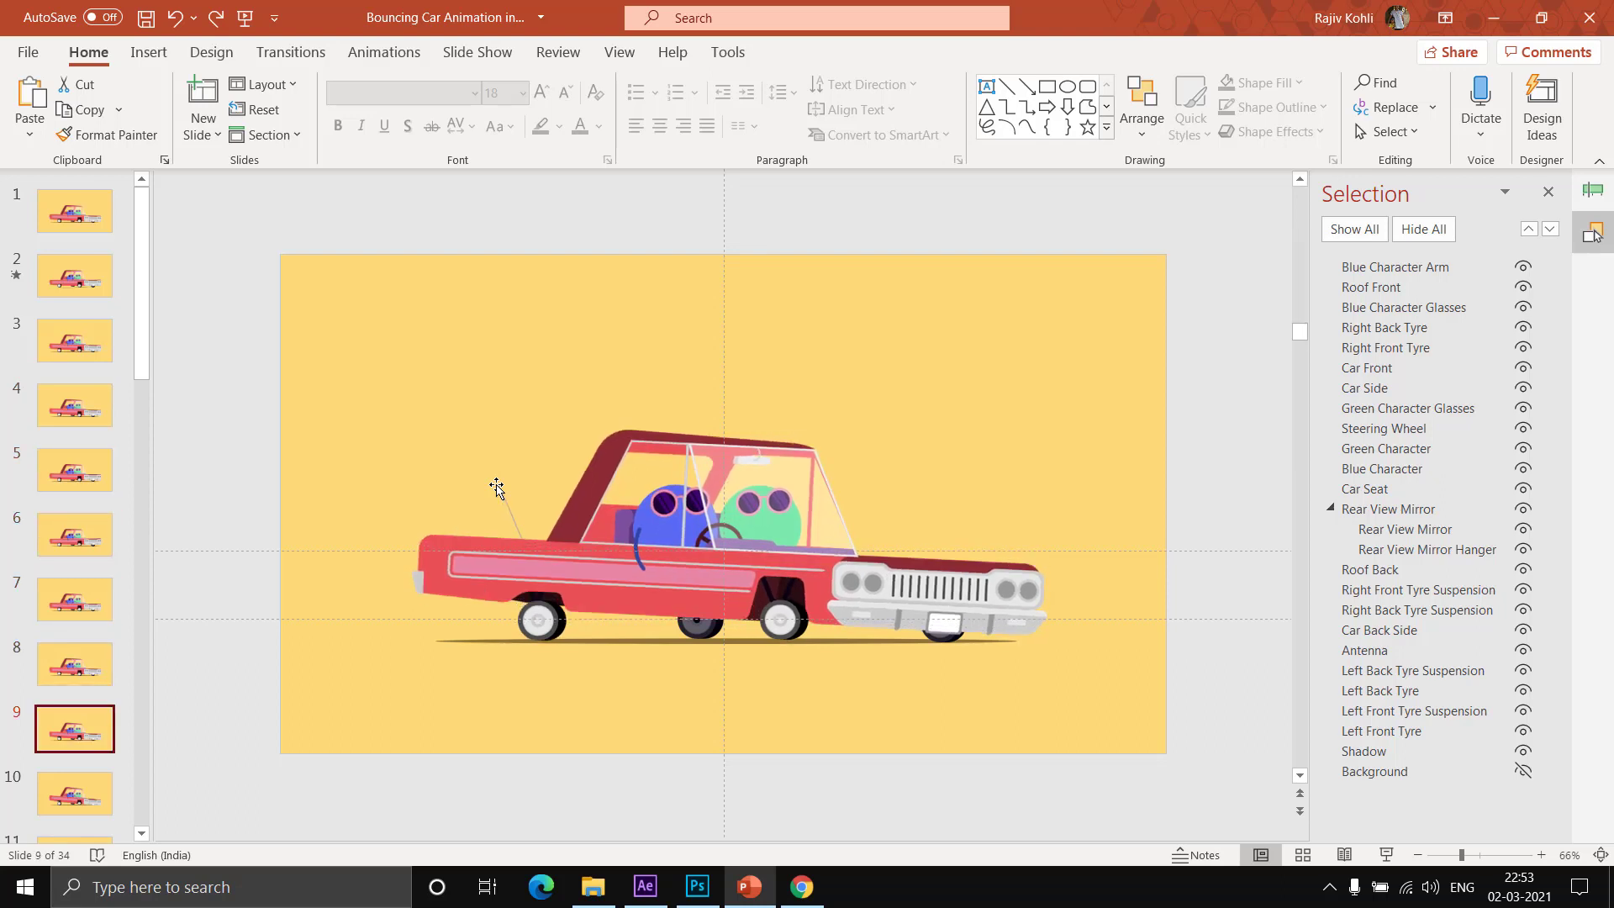
key("Down")
key("Down")
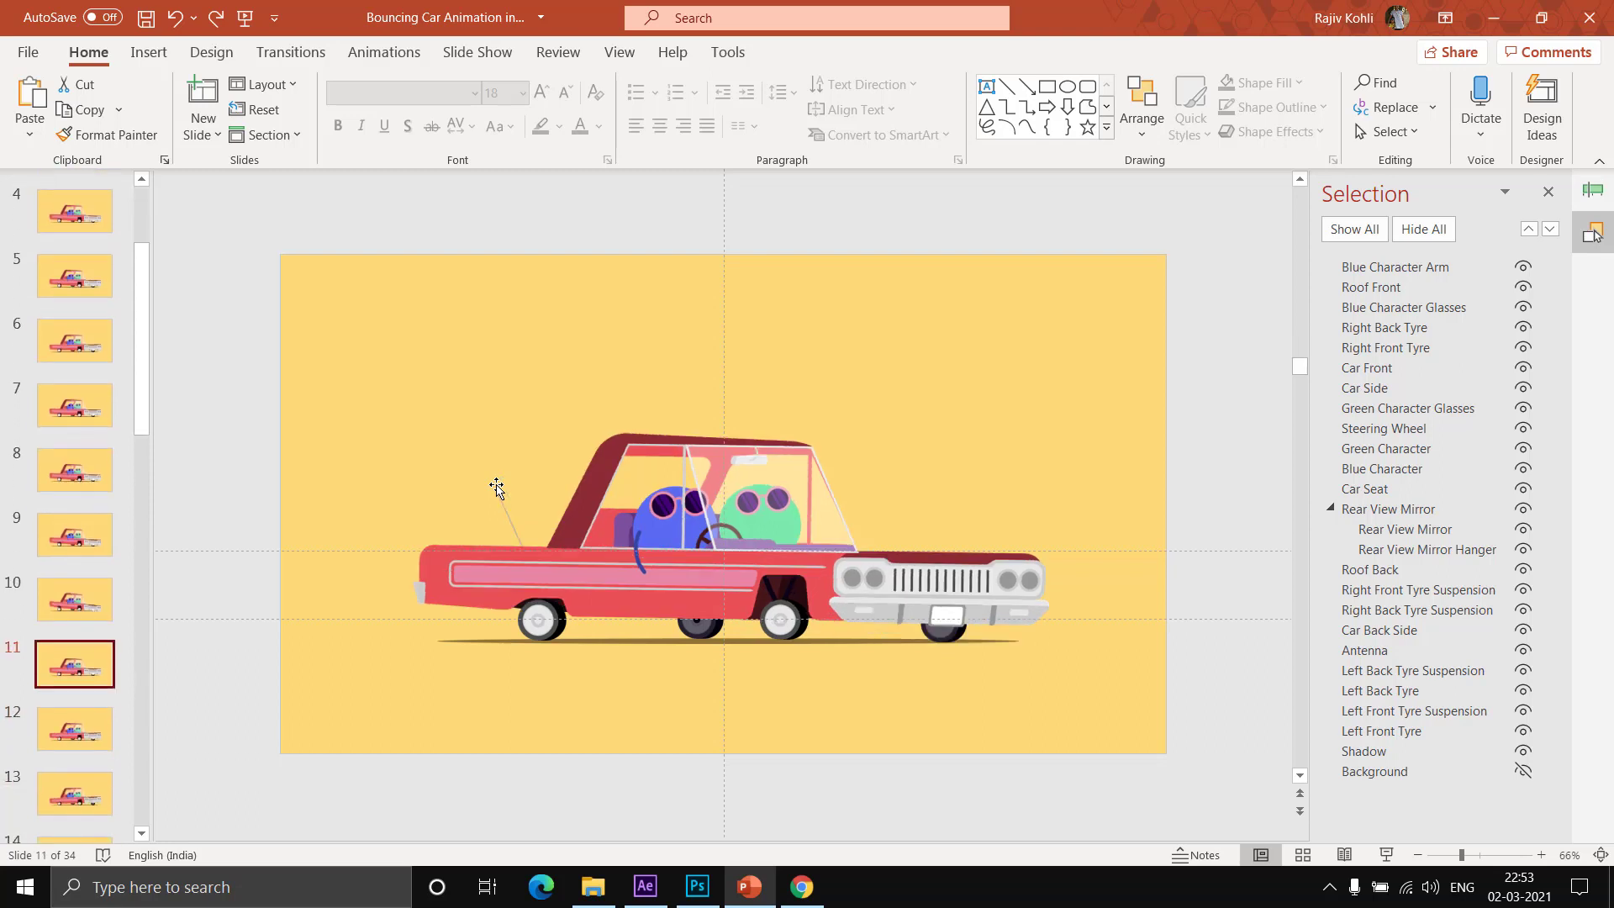
key("Down")
key("Down")
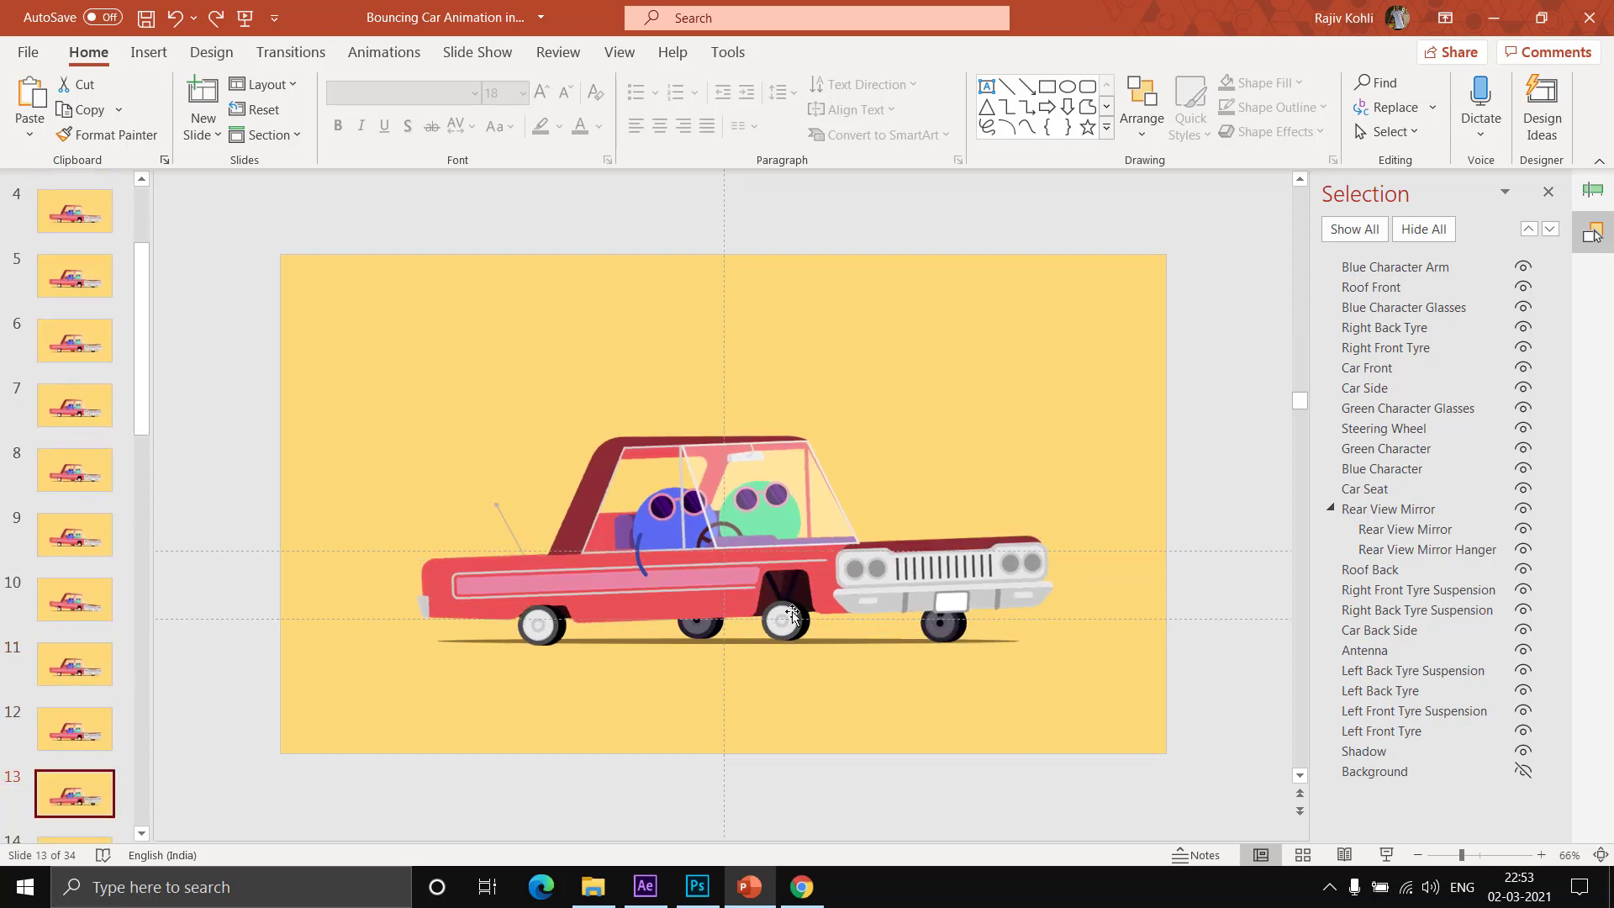
key("Down")
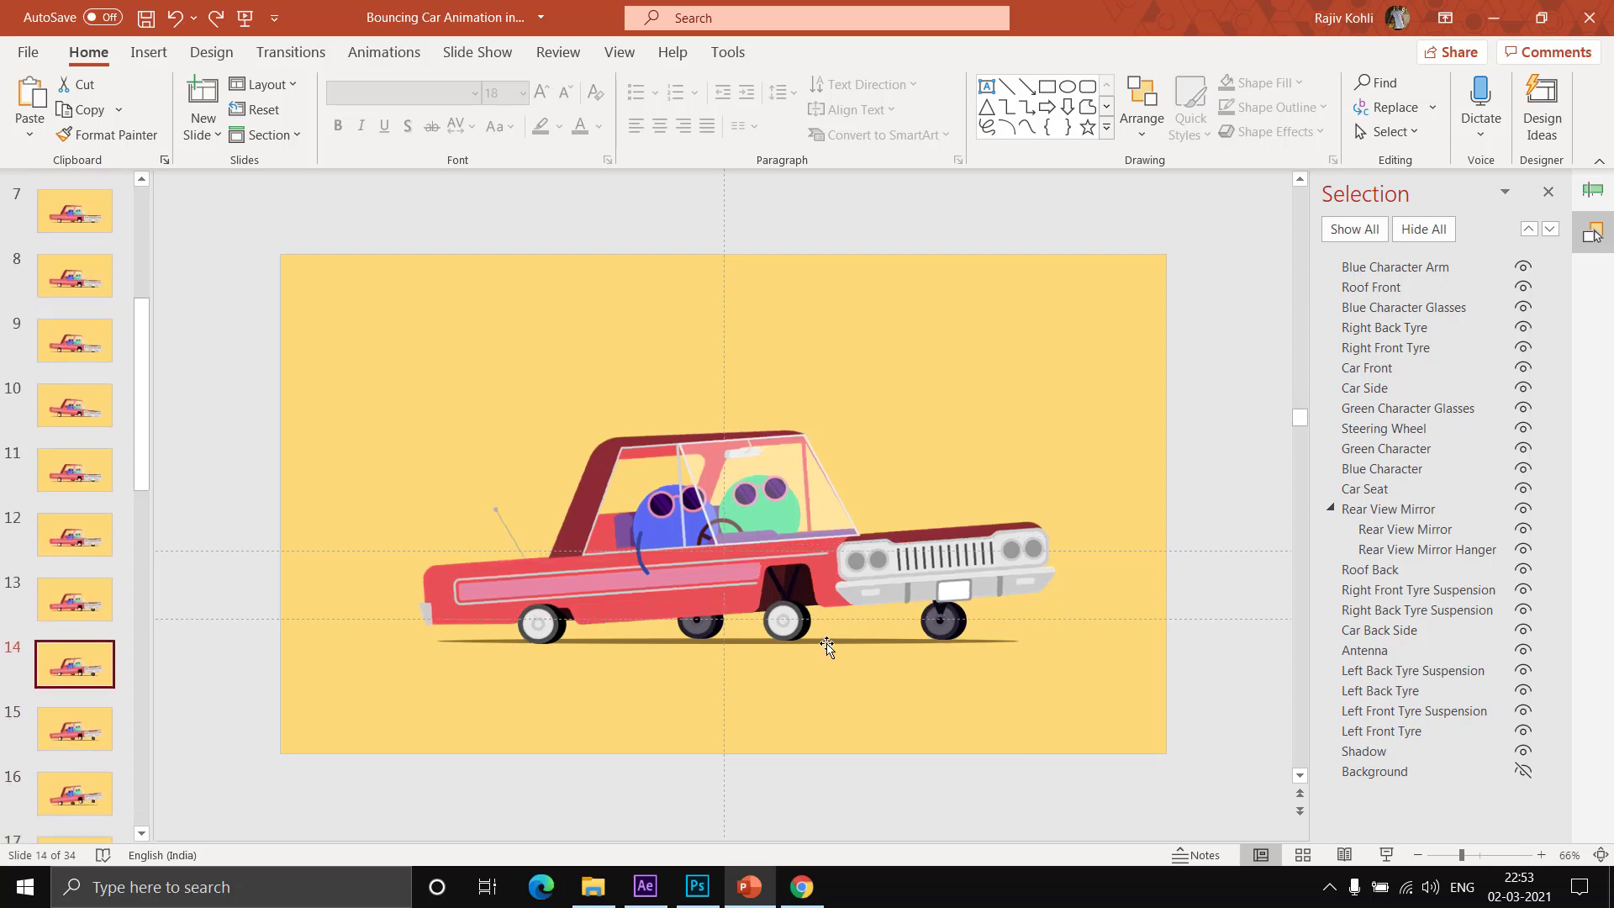
key("Down")
scroll(827, 645, "down", 1)
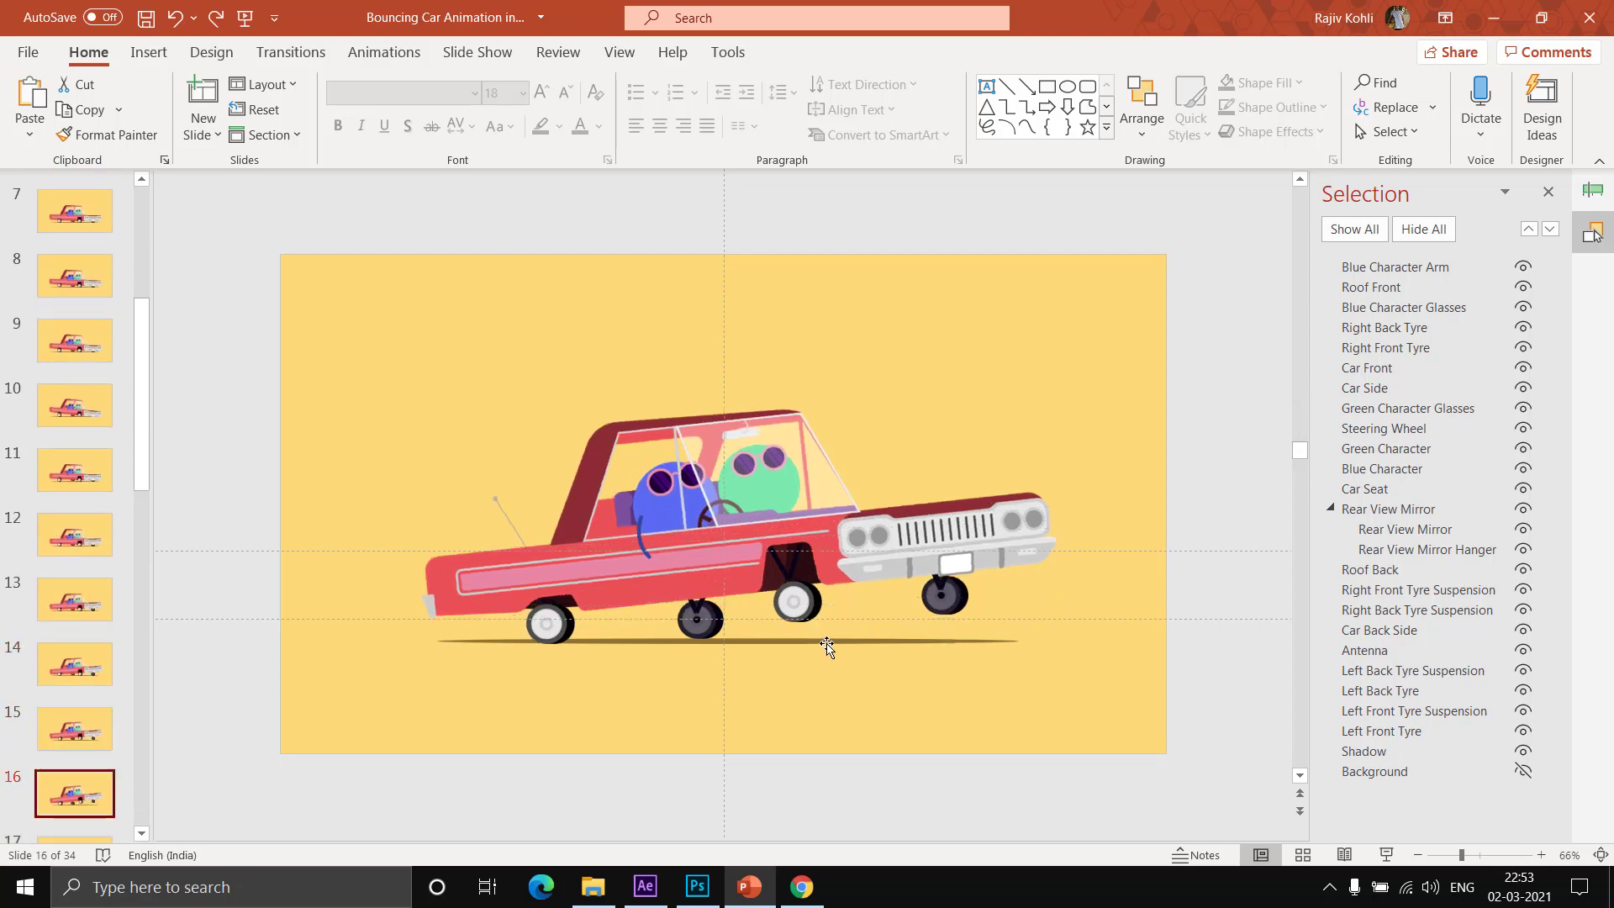
- Check the stacking order of the Left Back Tyre, its suspension and the Car Side on slide 16
left_click(703, 624)
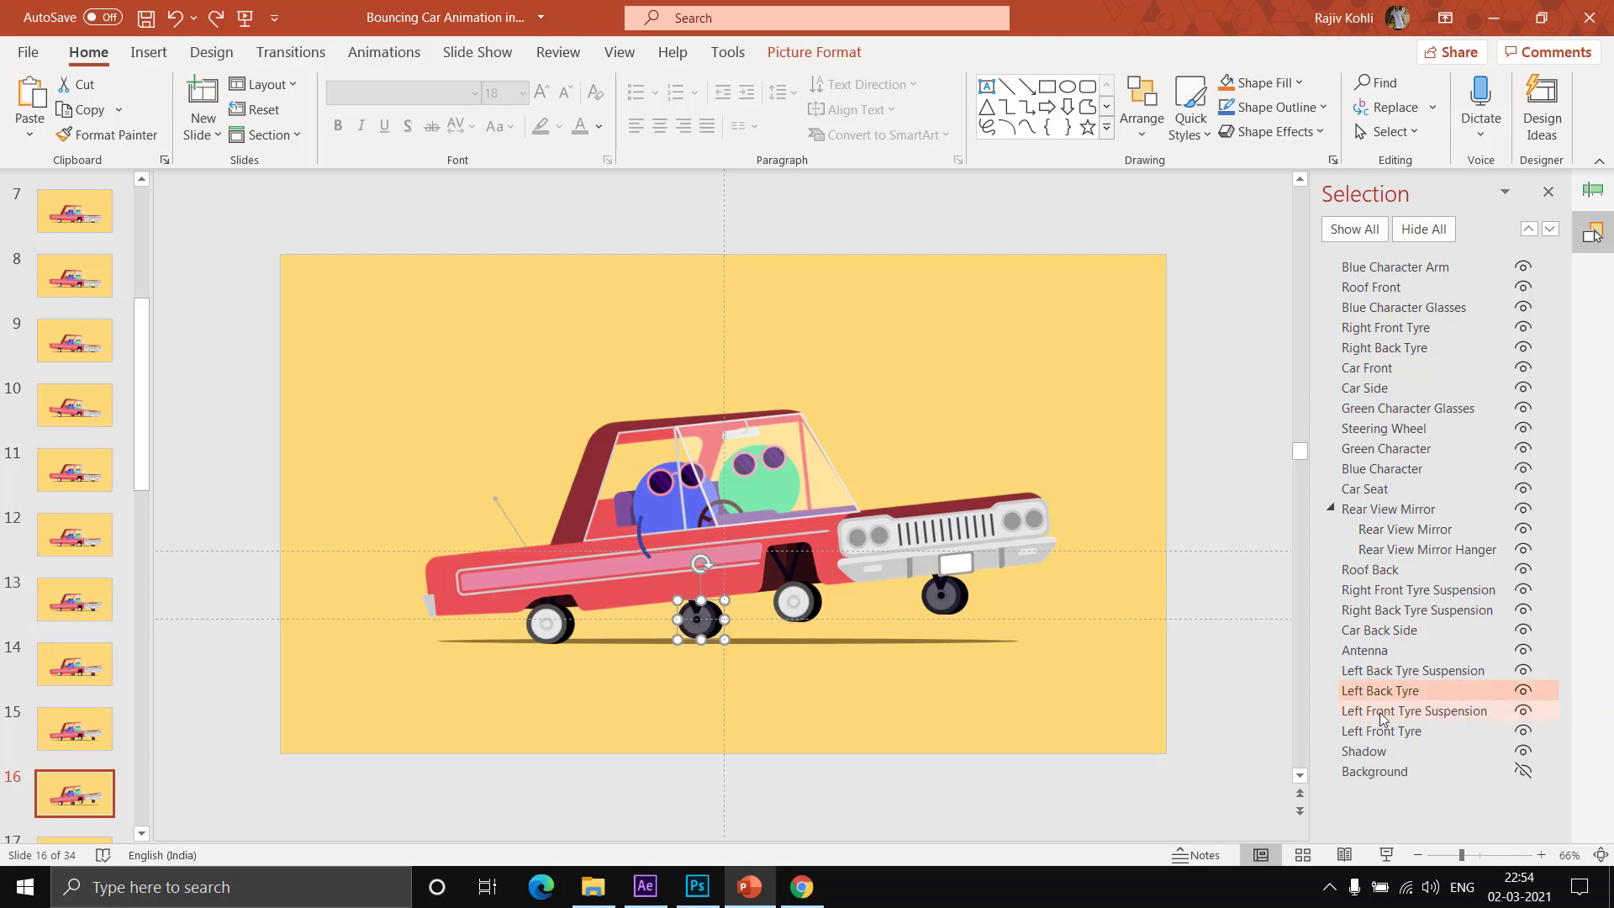
left_click(1416, 670)
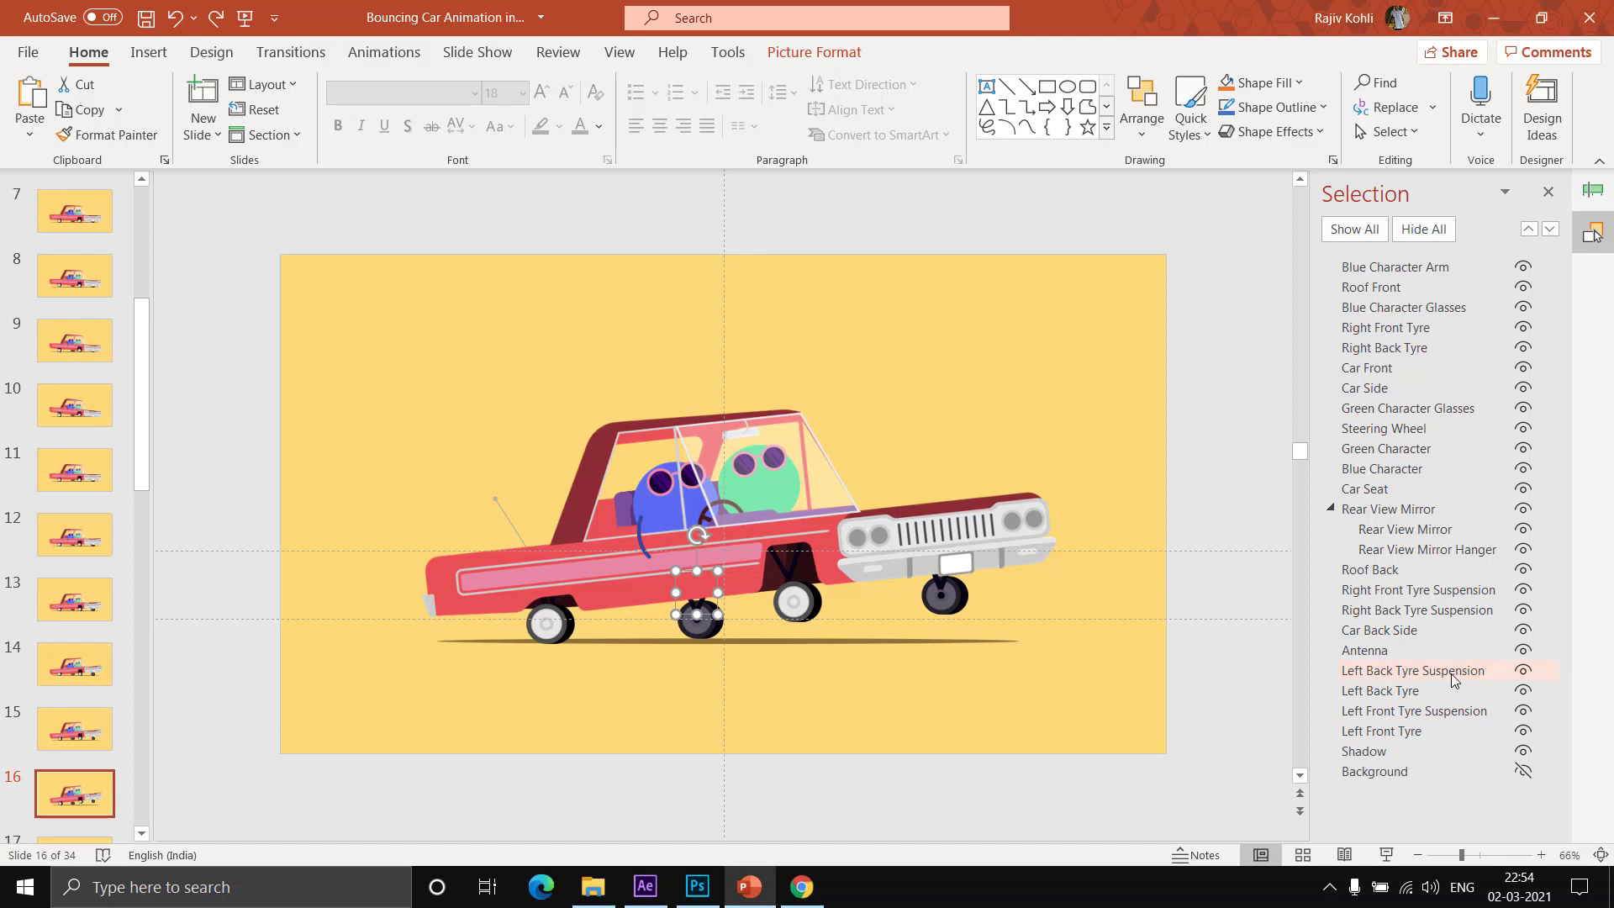
left_click(745, 561)
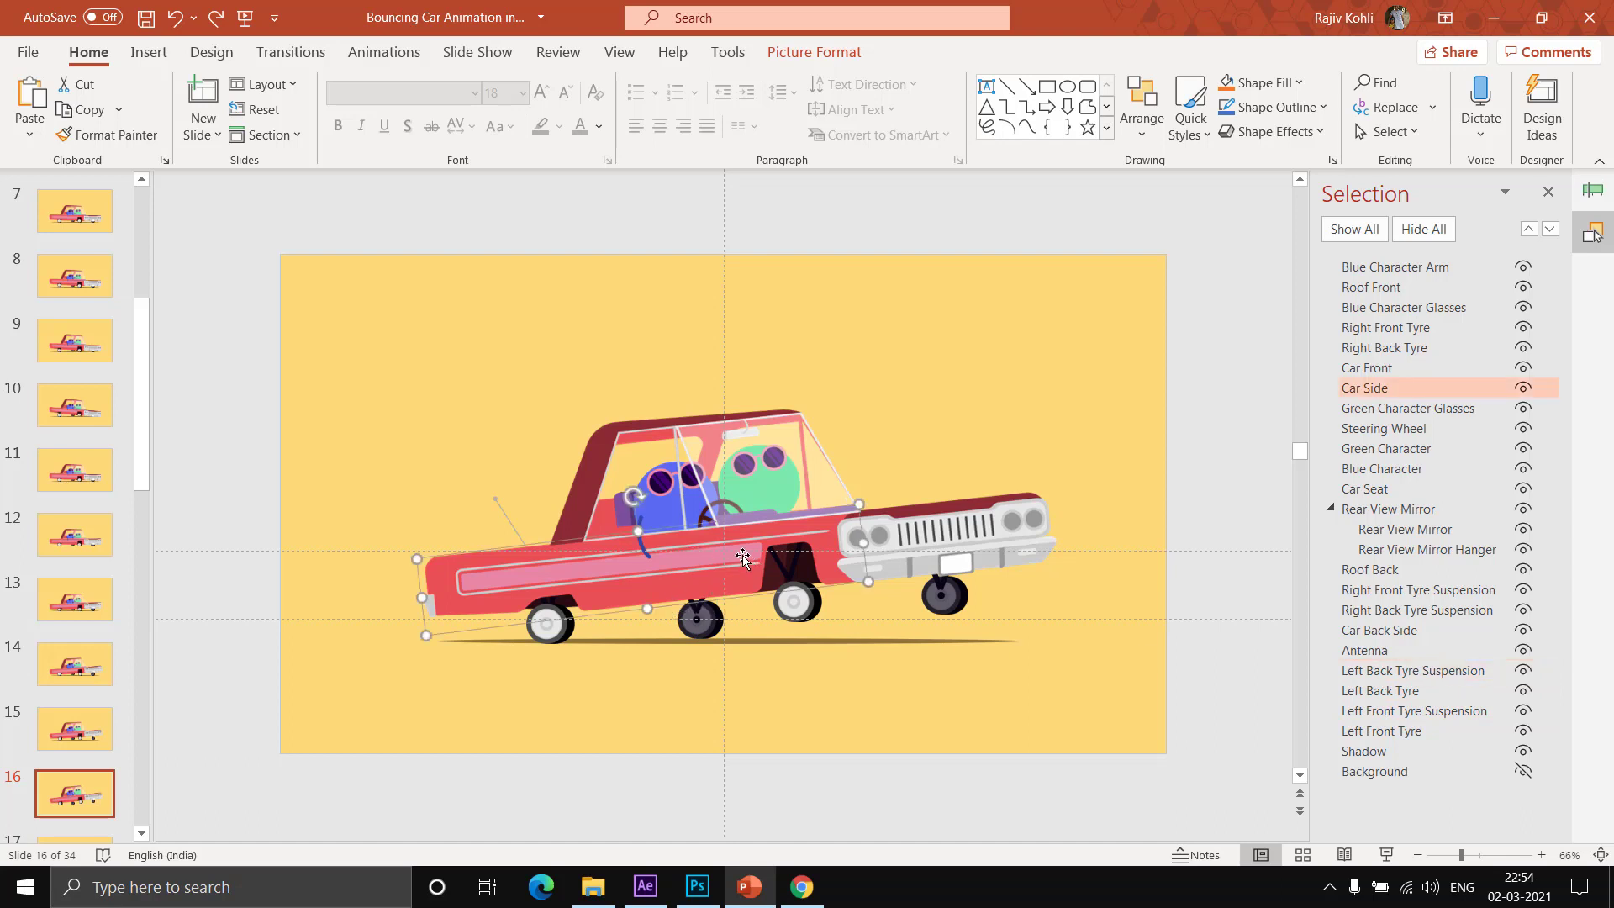
left_click(713, 628)
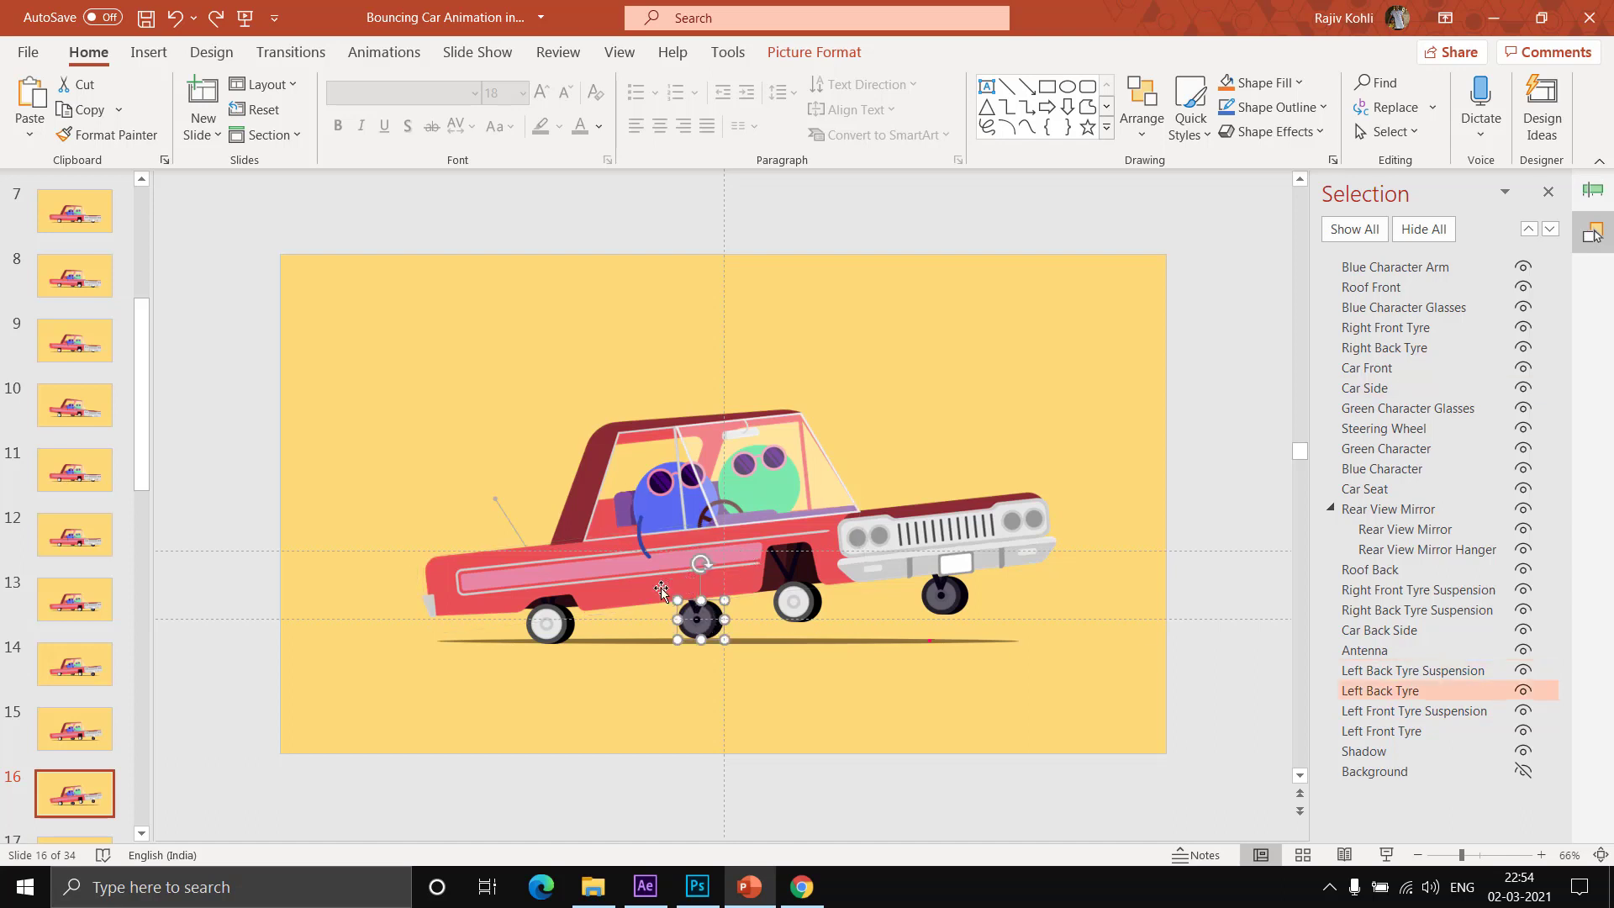
- Go to slide 17 and open the picture formatting options for the Car Side
left_click(63, 785)
key("Down")
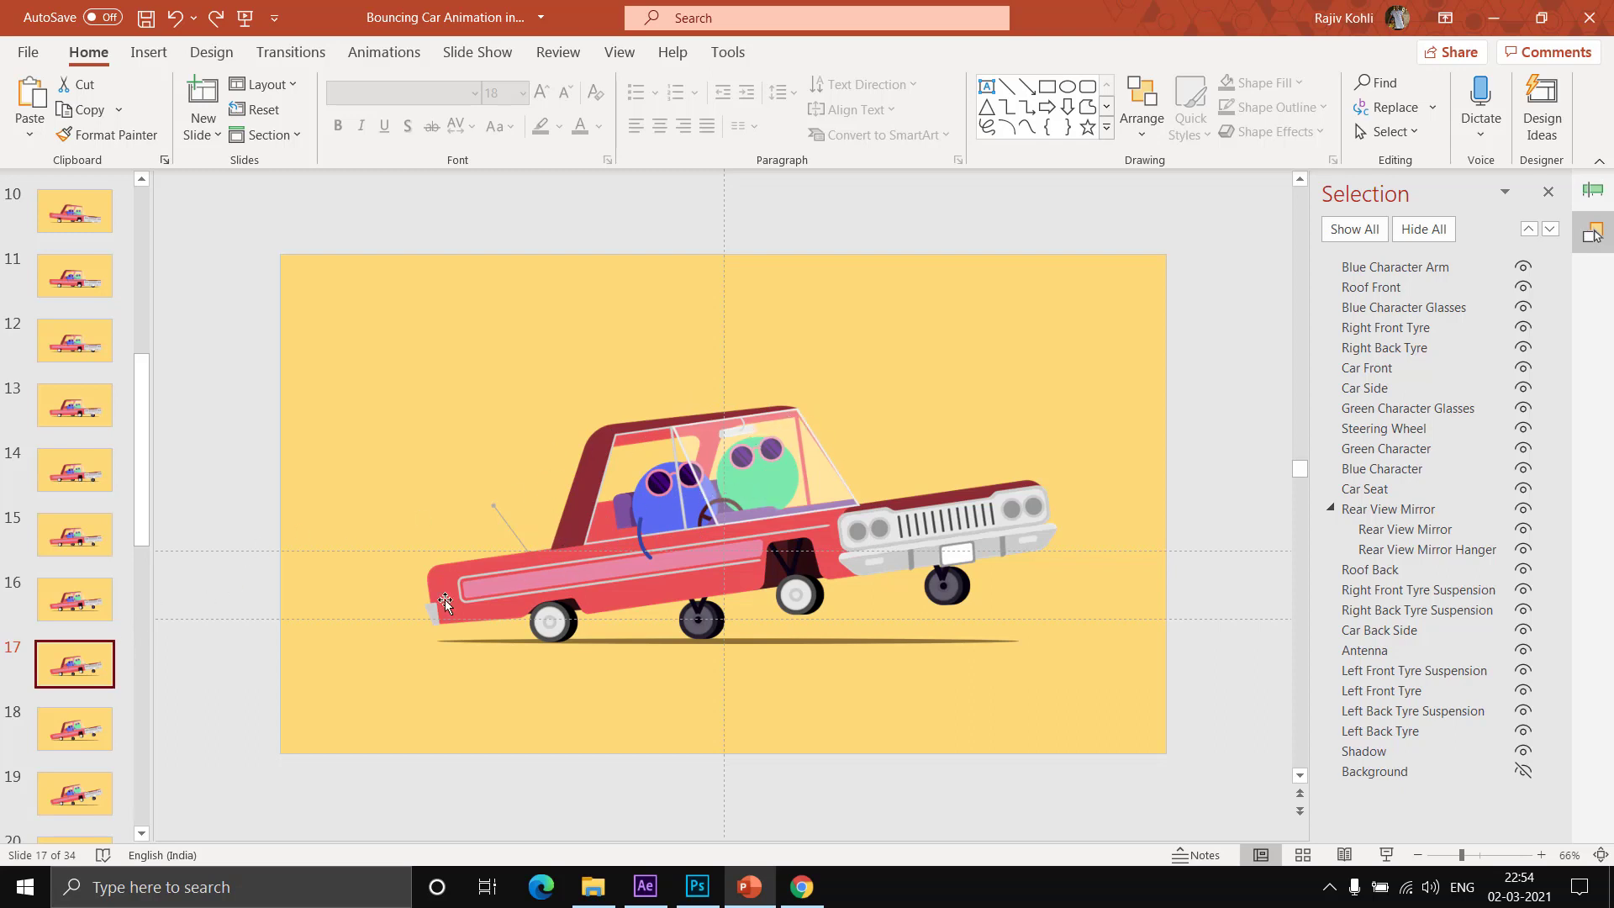
left_click(504, 582)
right_click(503, 586)
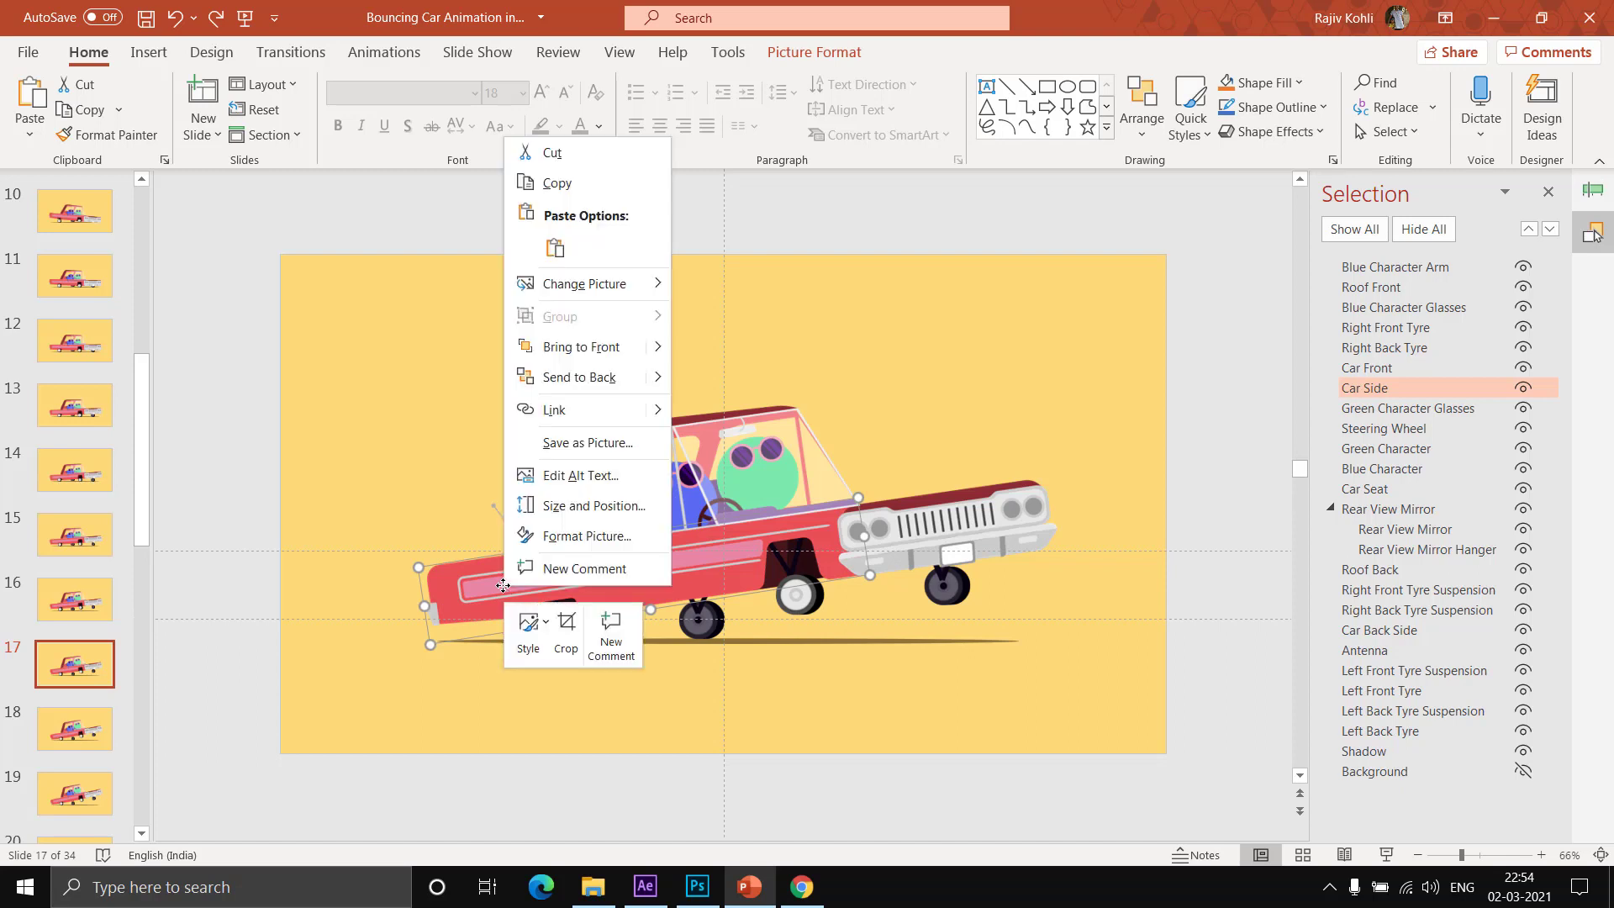
left_click(555, 534)
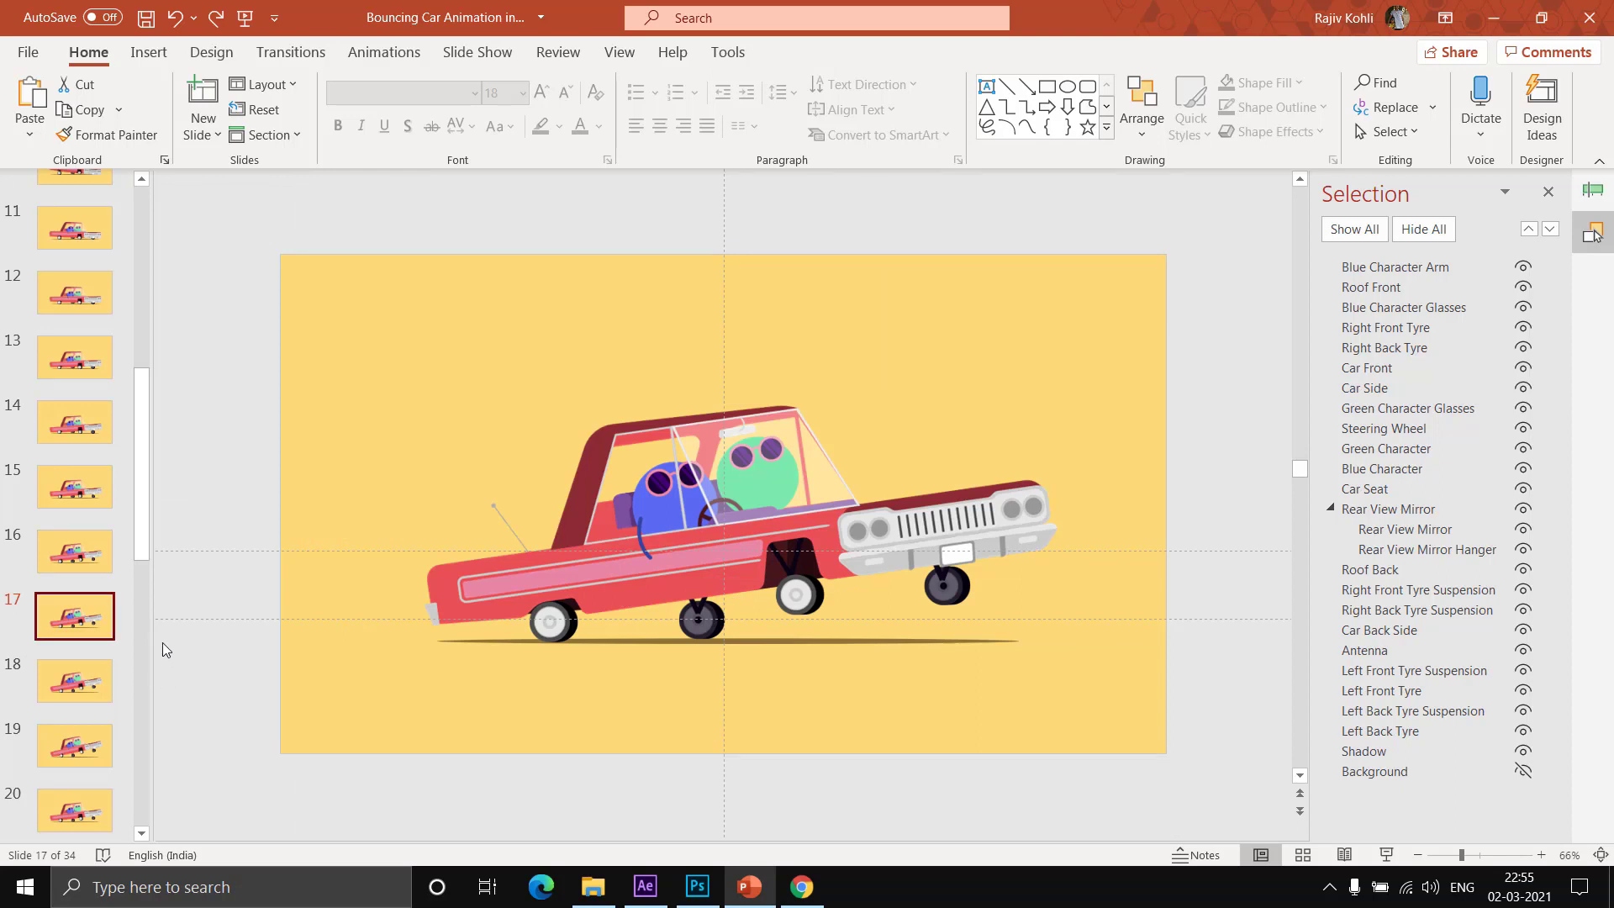
- Step through slides 18 to 34 to review the car's pose and tyre positions in the rest of the bounce
key("Down")
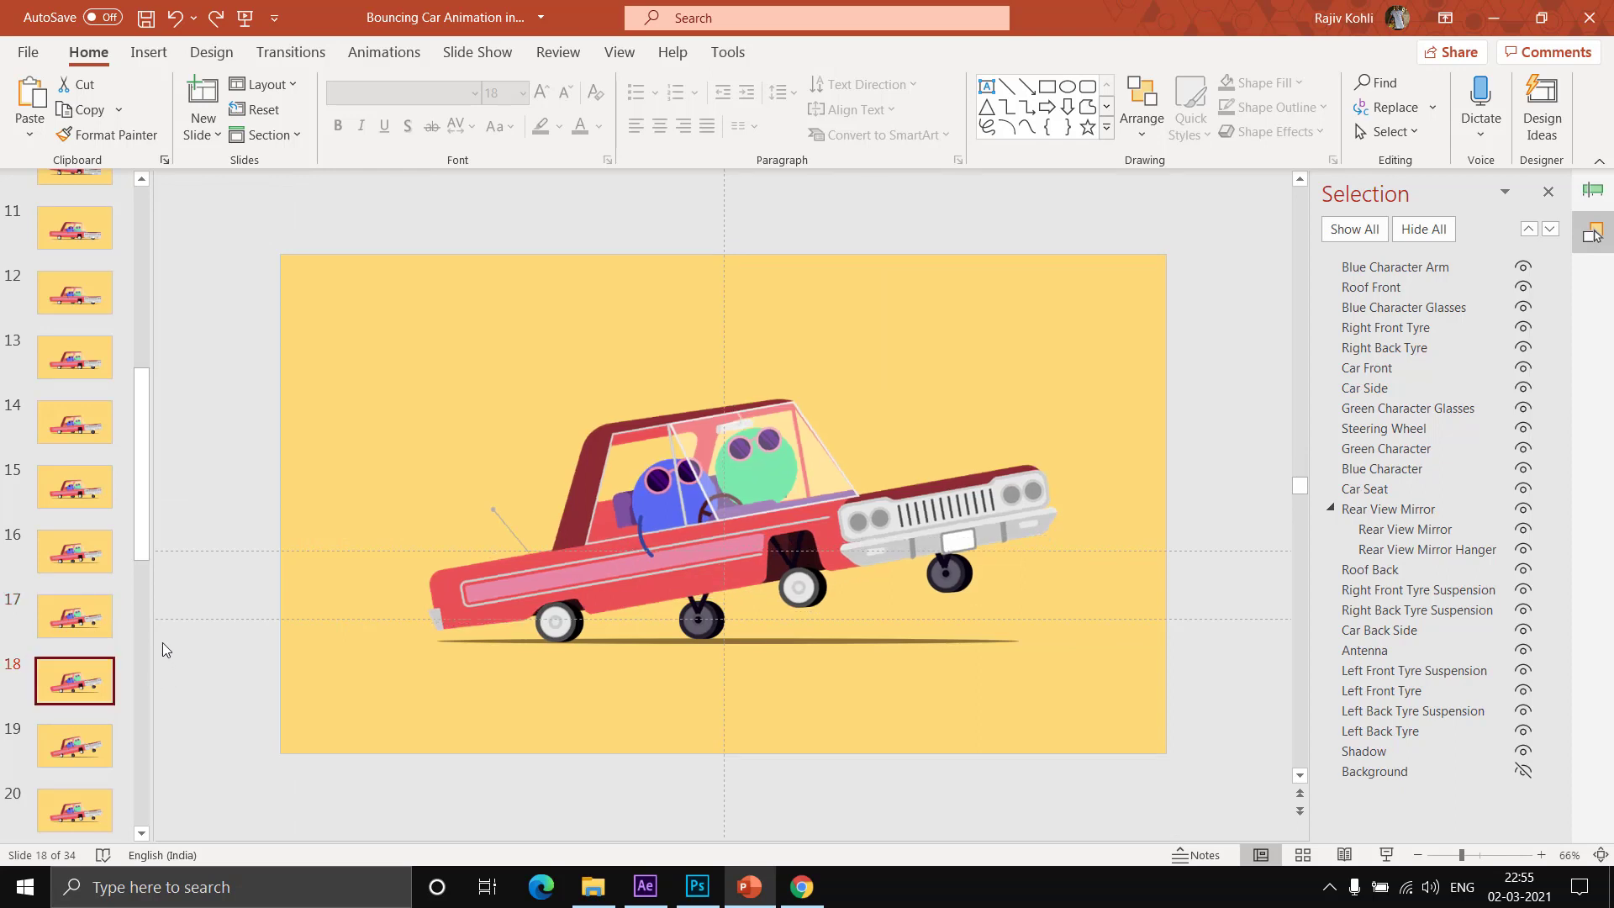
key("Down")
key("Down")
key("Down")
key("Down")
key("Down")
key("Down")
key("Down")
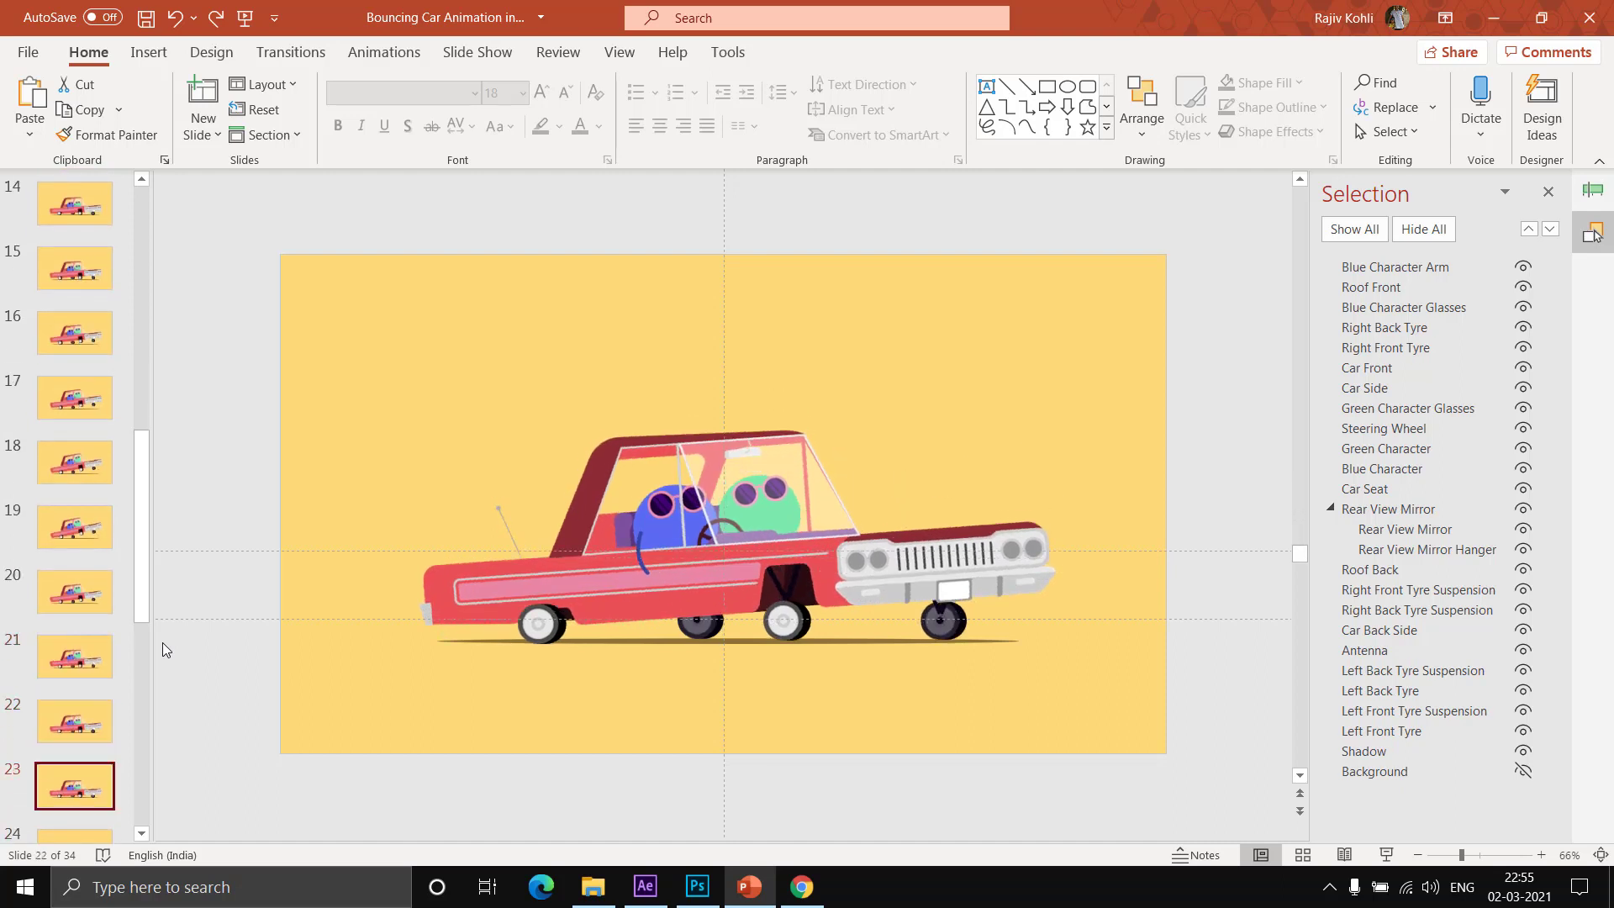
key("Down")
key("Down")
key("Down")
key("Down")
key("Down")
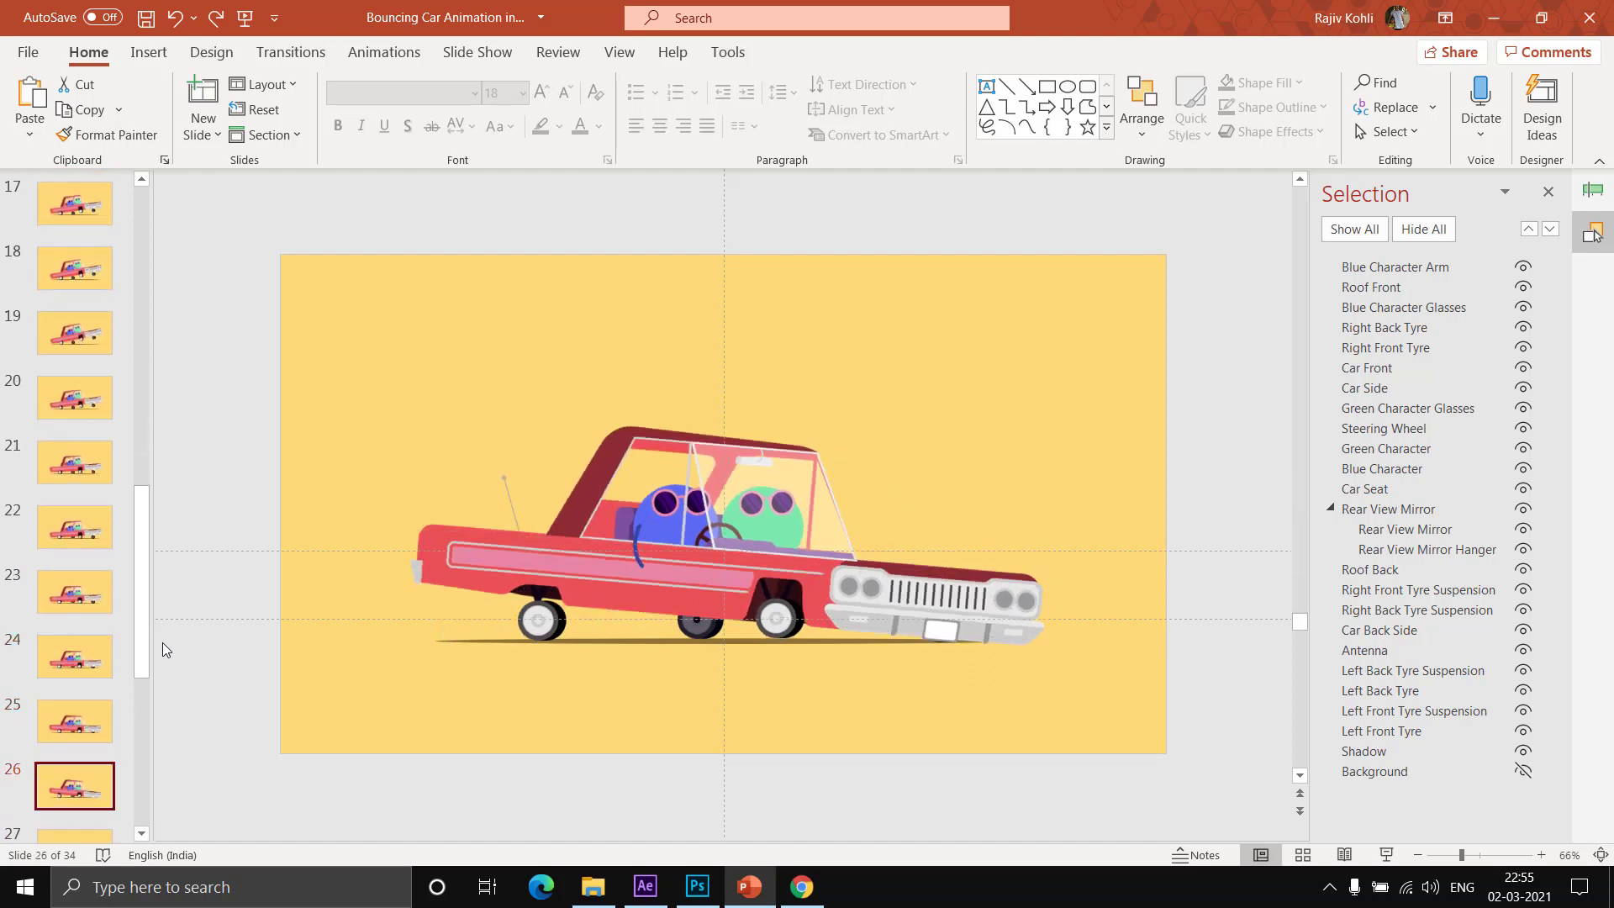
key("Down")
key("Down")
key("Down")
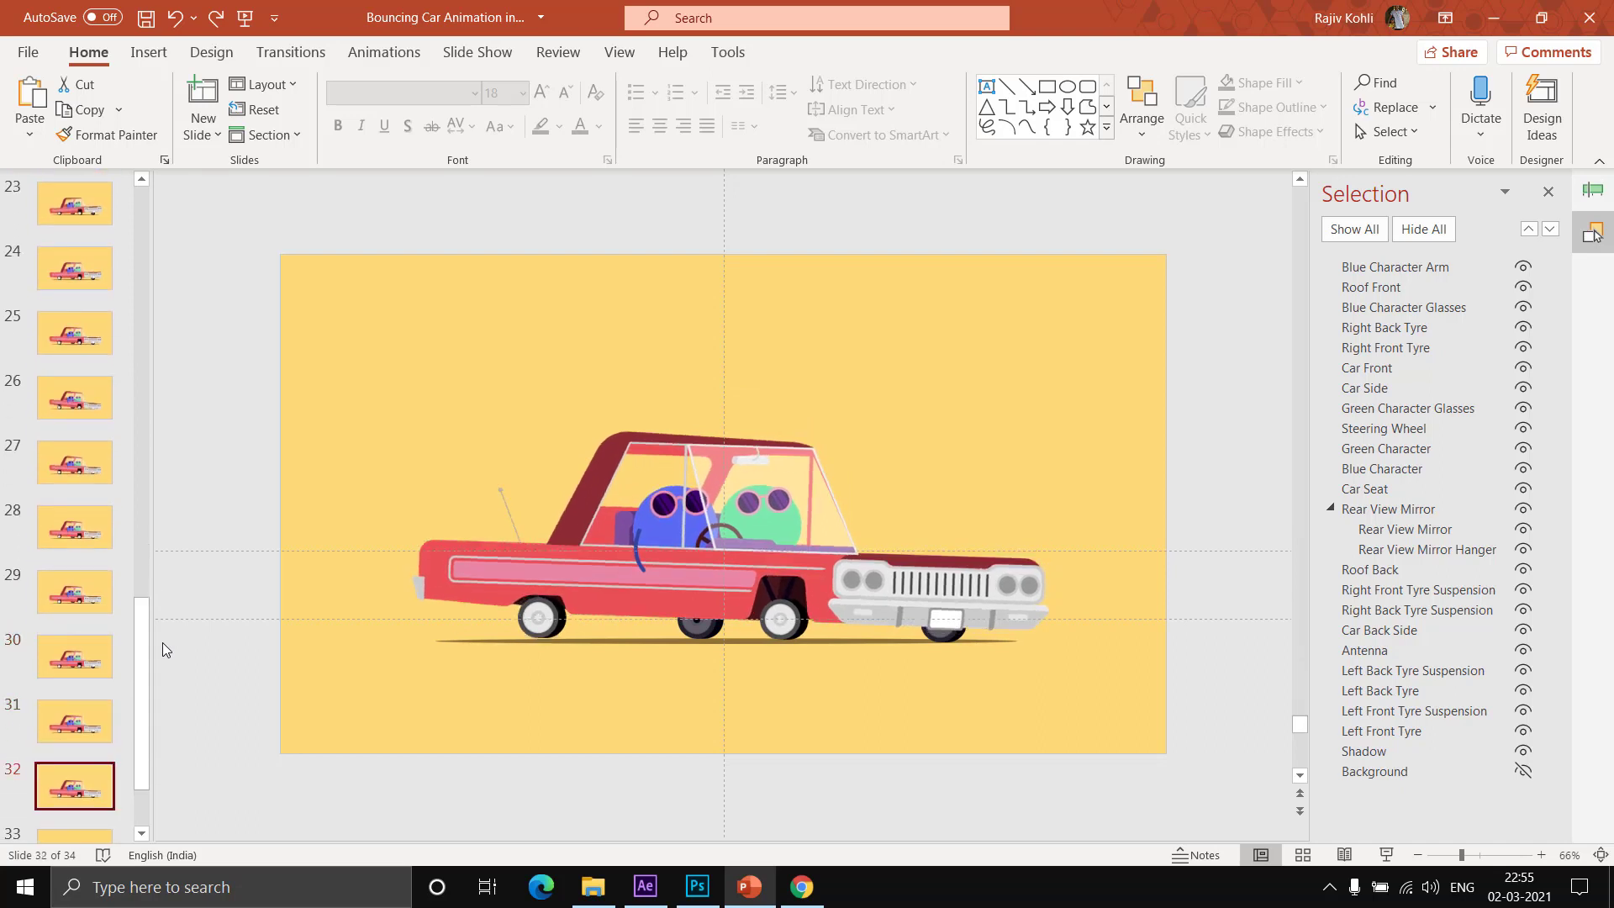
key("Down")
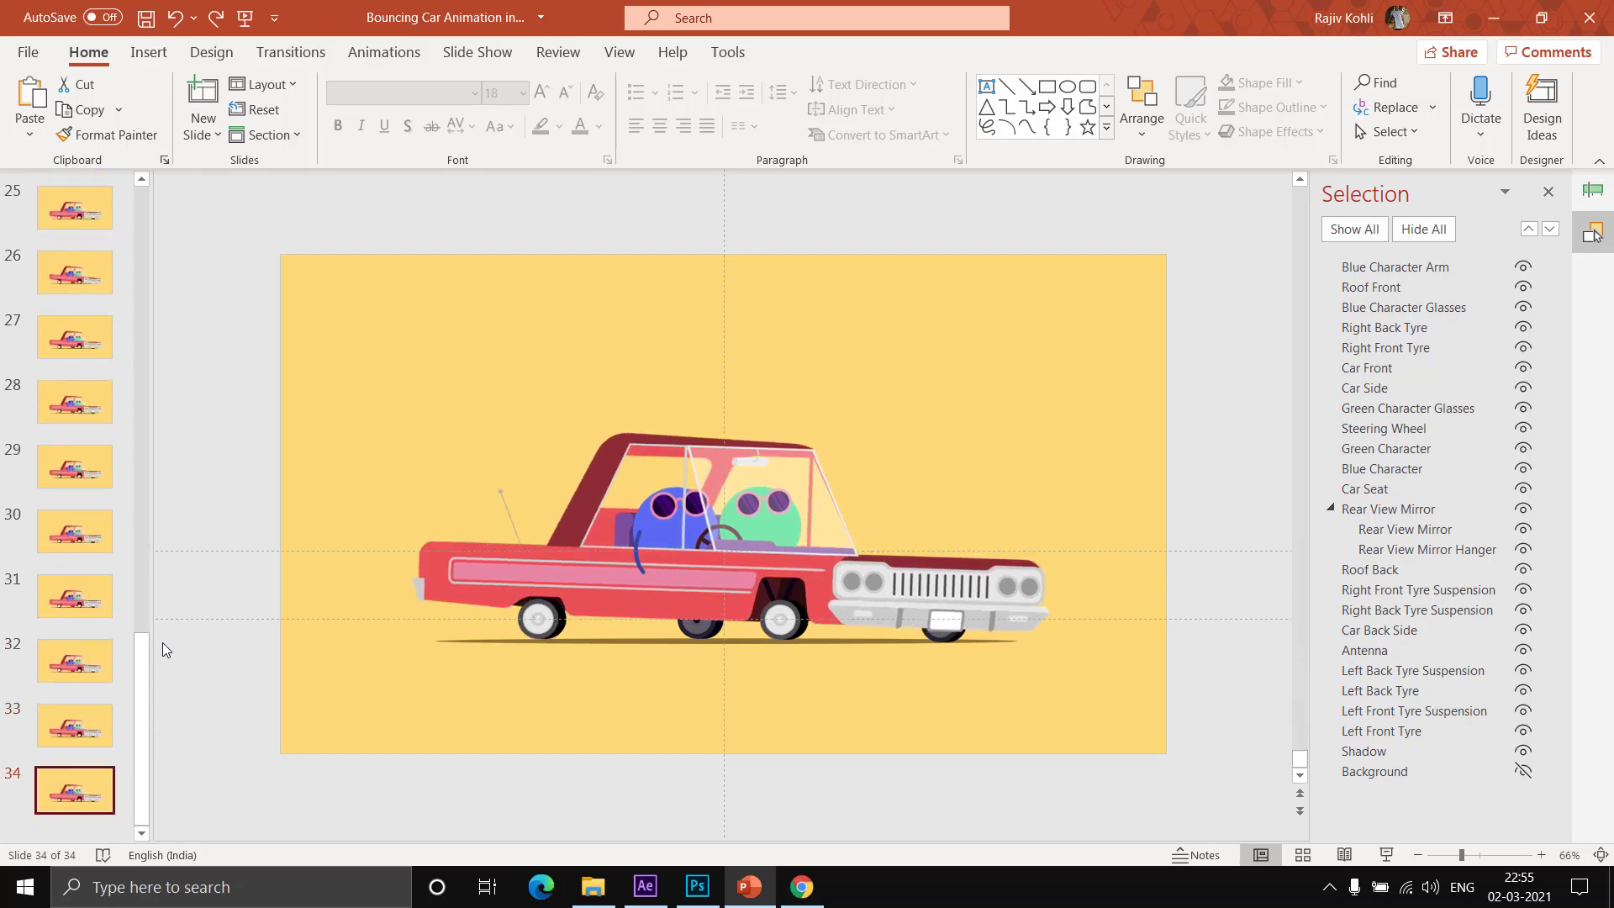
- Return to the start of the presentation and delete slide 2
left_click_drag(142, 656, 186, 163)
left_click(67, 273)
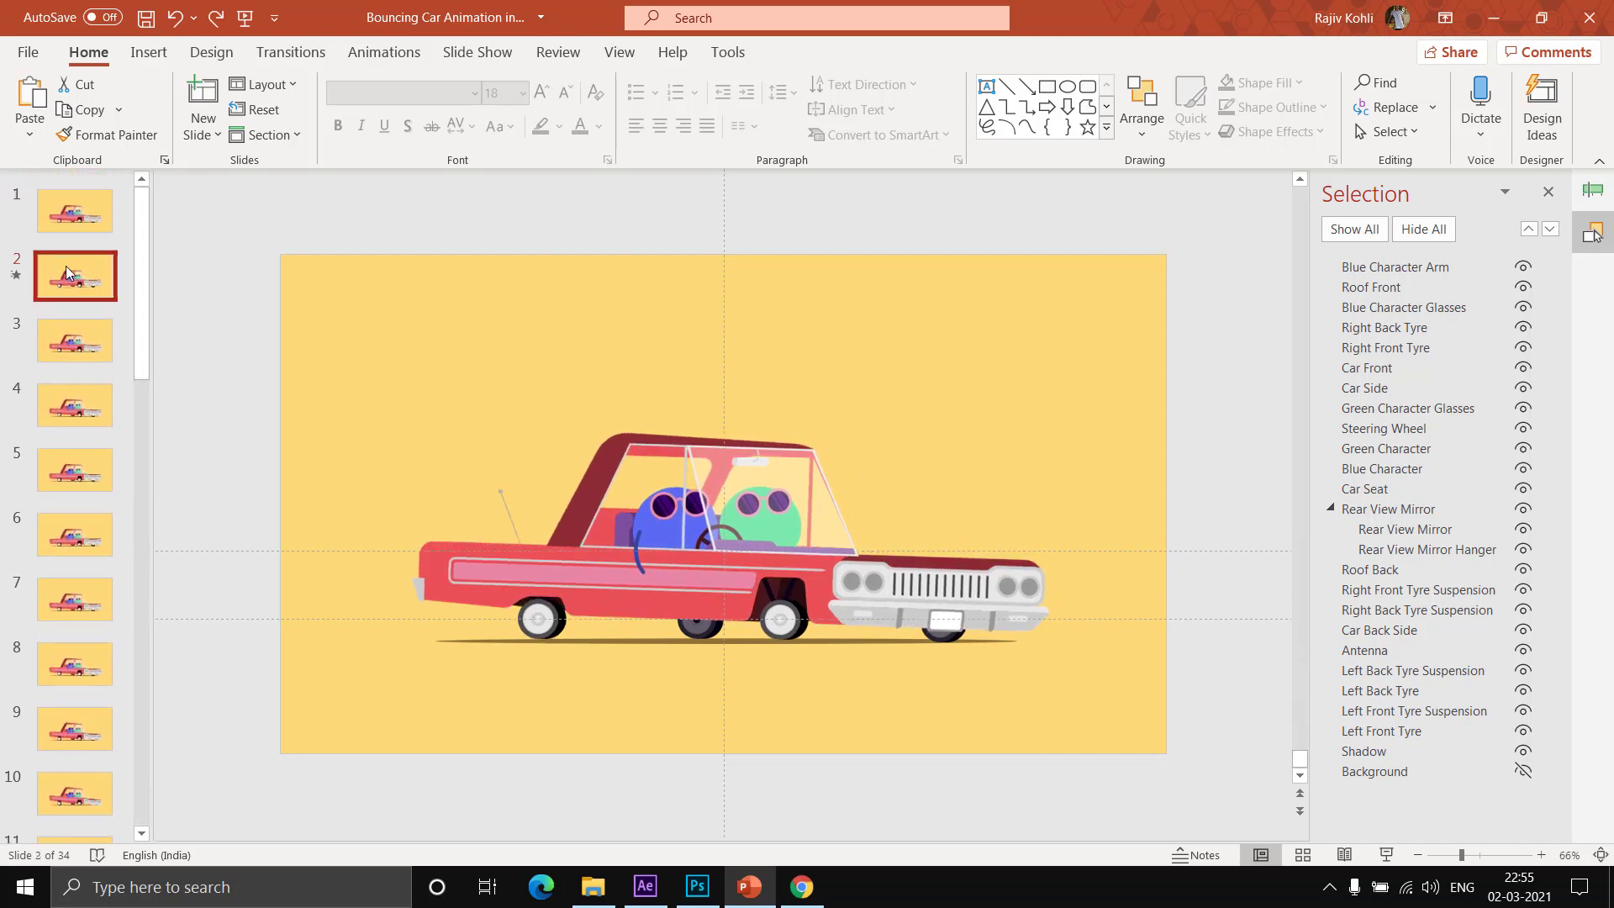
key("Delete")
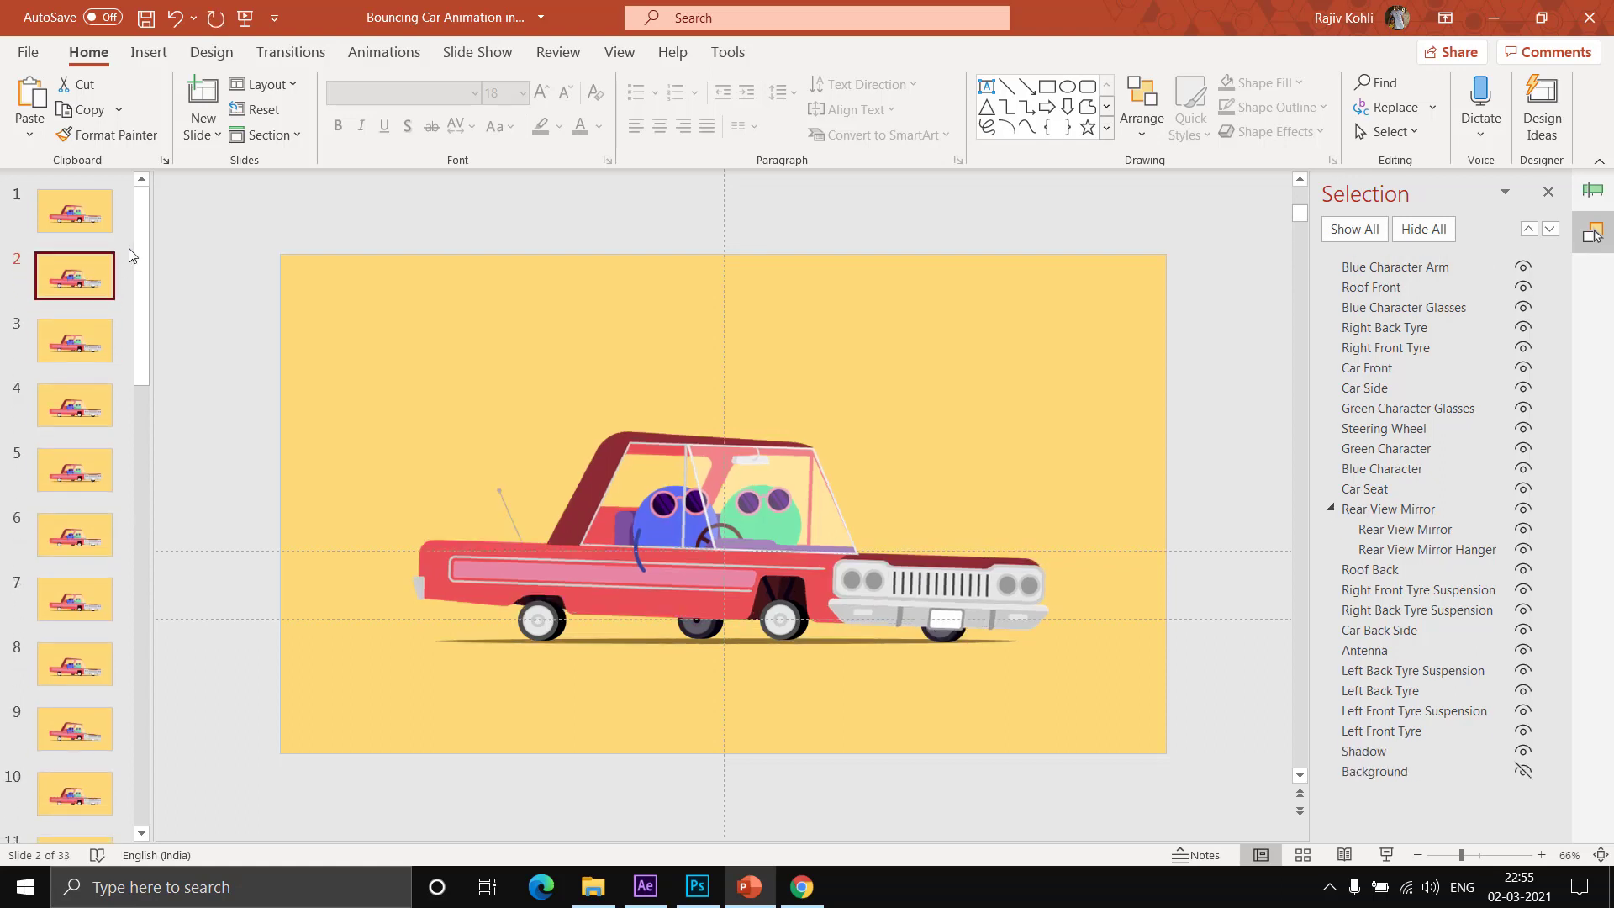
- Compare the car's pose on the last slide, 33, with its pose on slide 1
left_click_drag(141, 214, 134, 729)
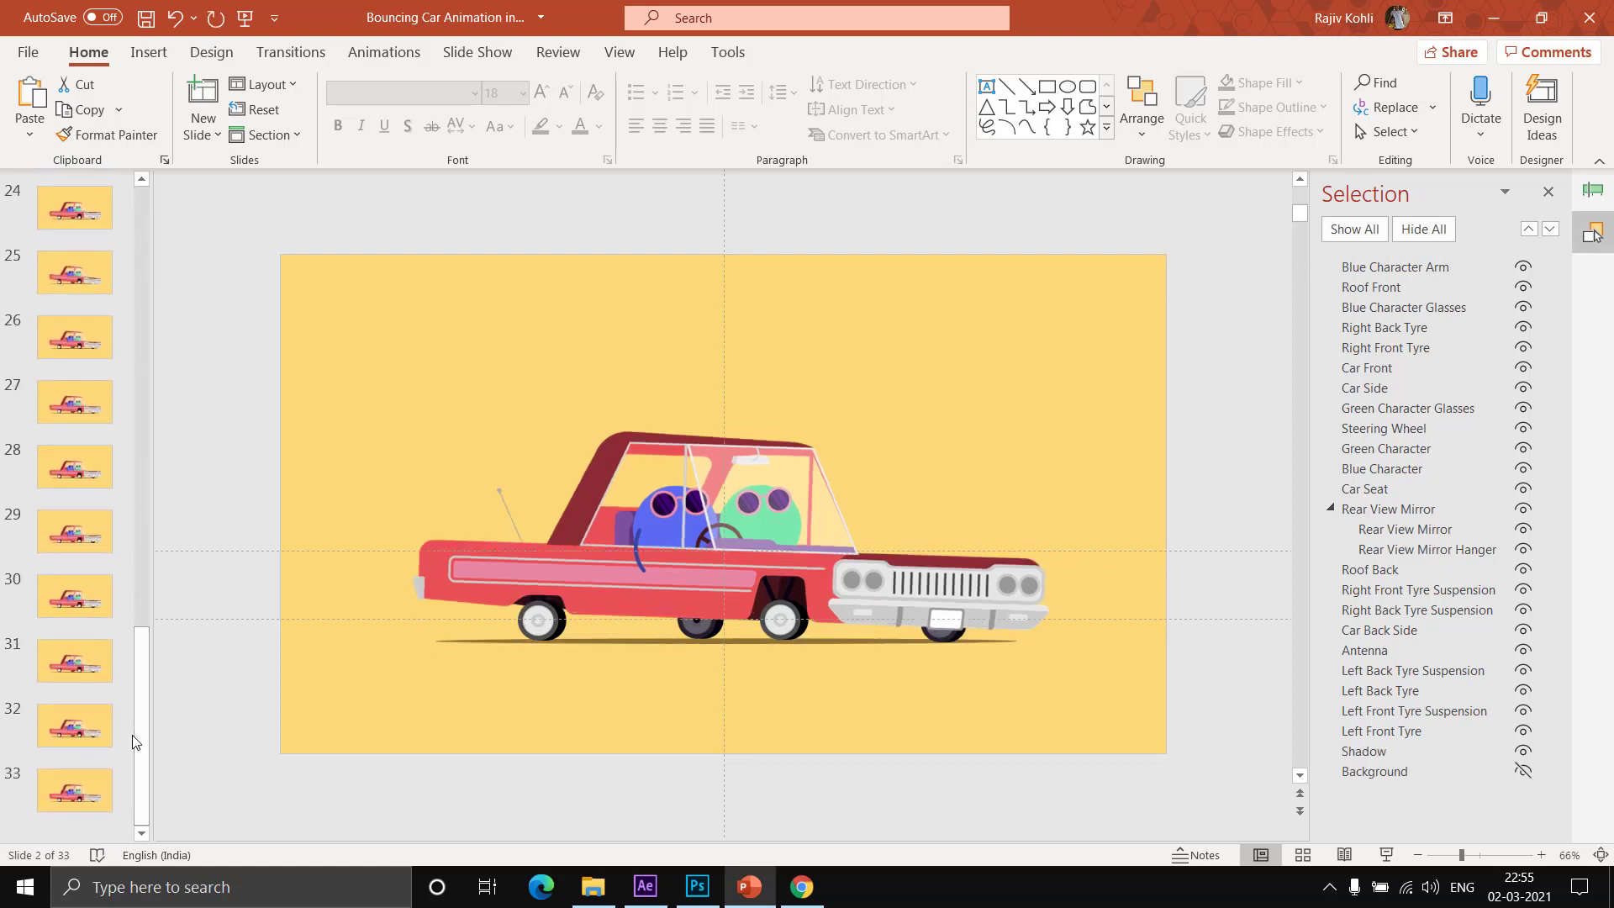
left_click(89, 770)
left_click_drag(141, 649, 209, 168)
left_click(74, 203)
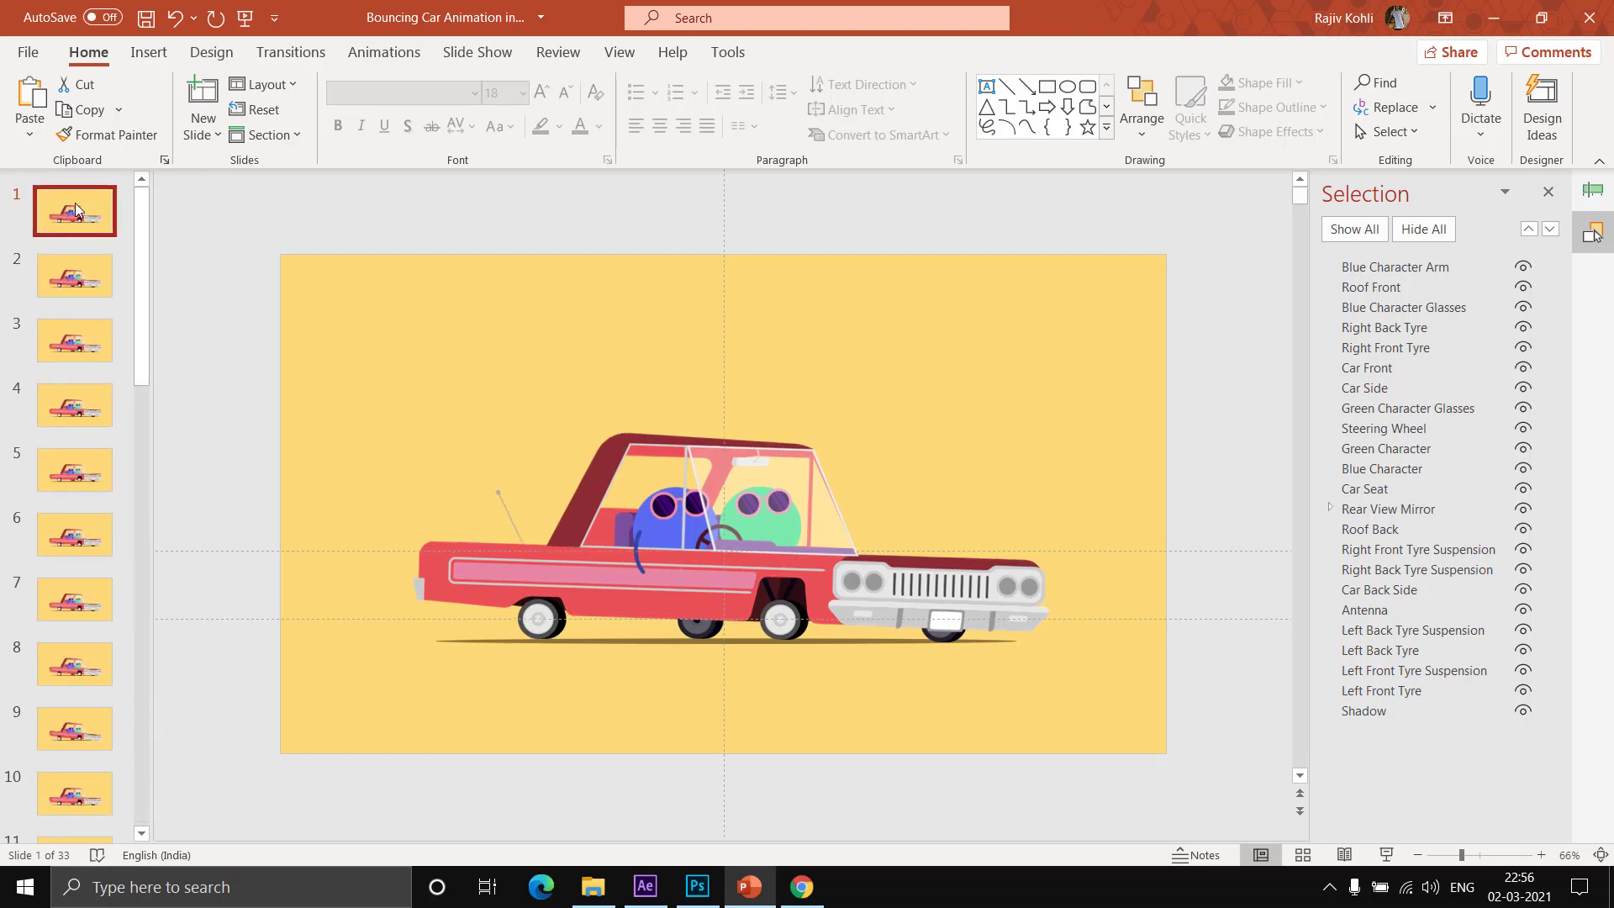
- Enlarge the slide thumbnails, select all slides and make them advance automatically after 00:00.10
left_click_drag(151, 237, 243, 237)
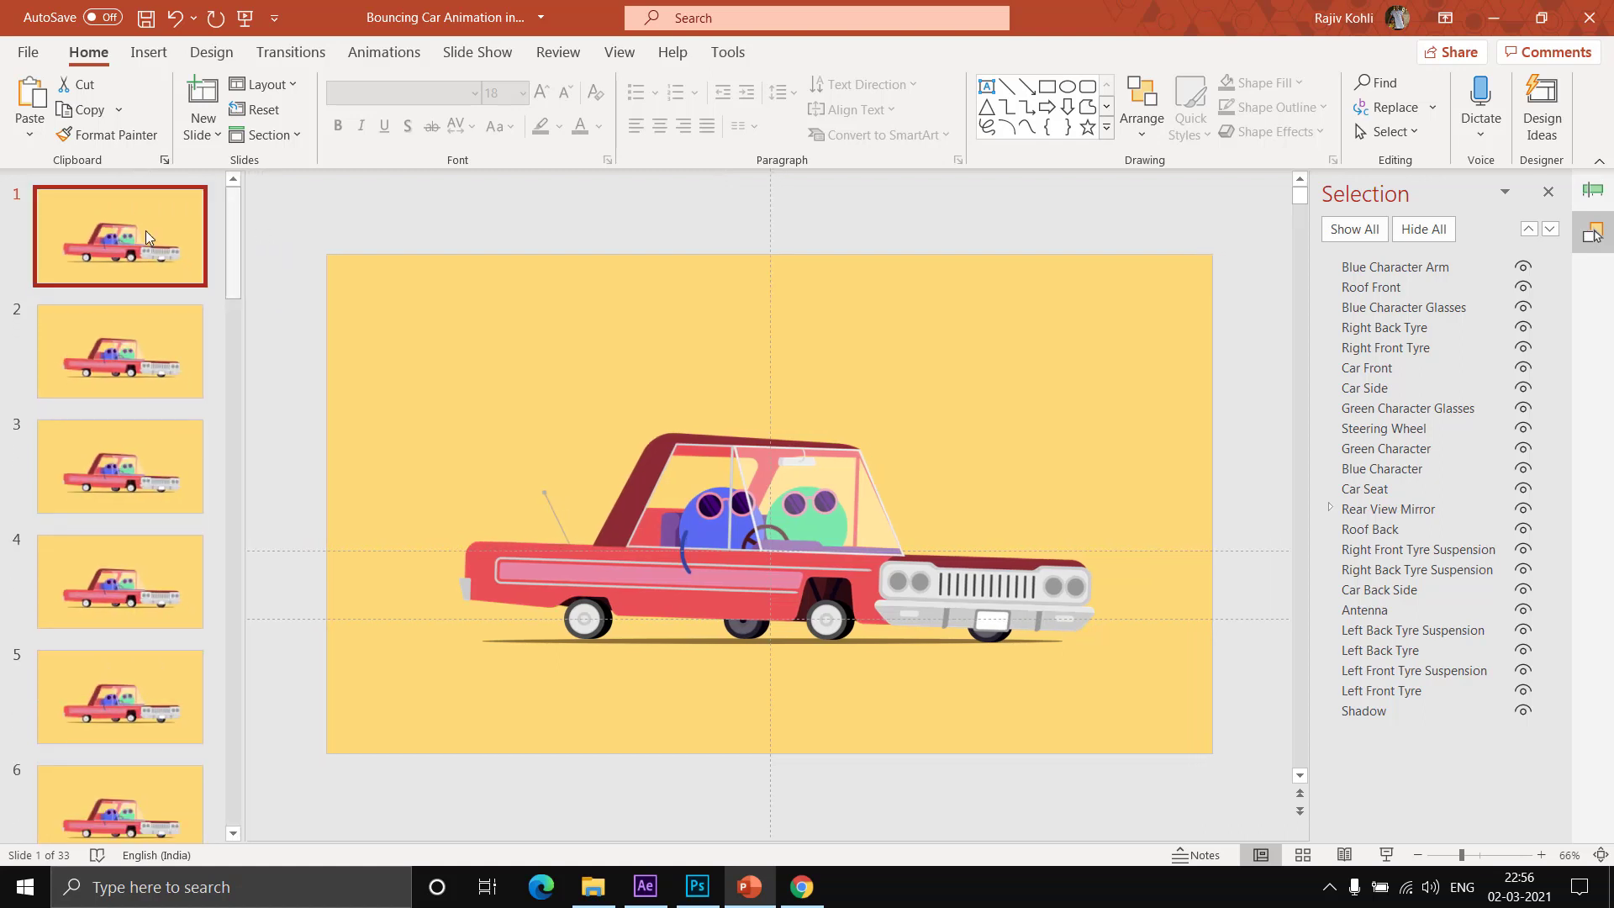
key("ctrl+a")
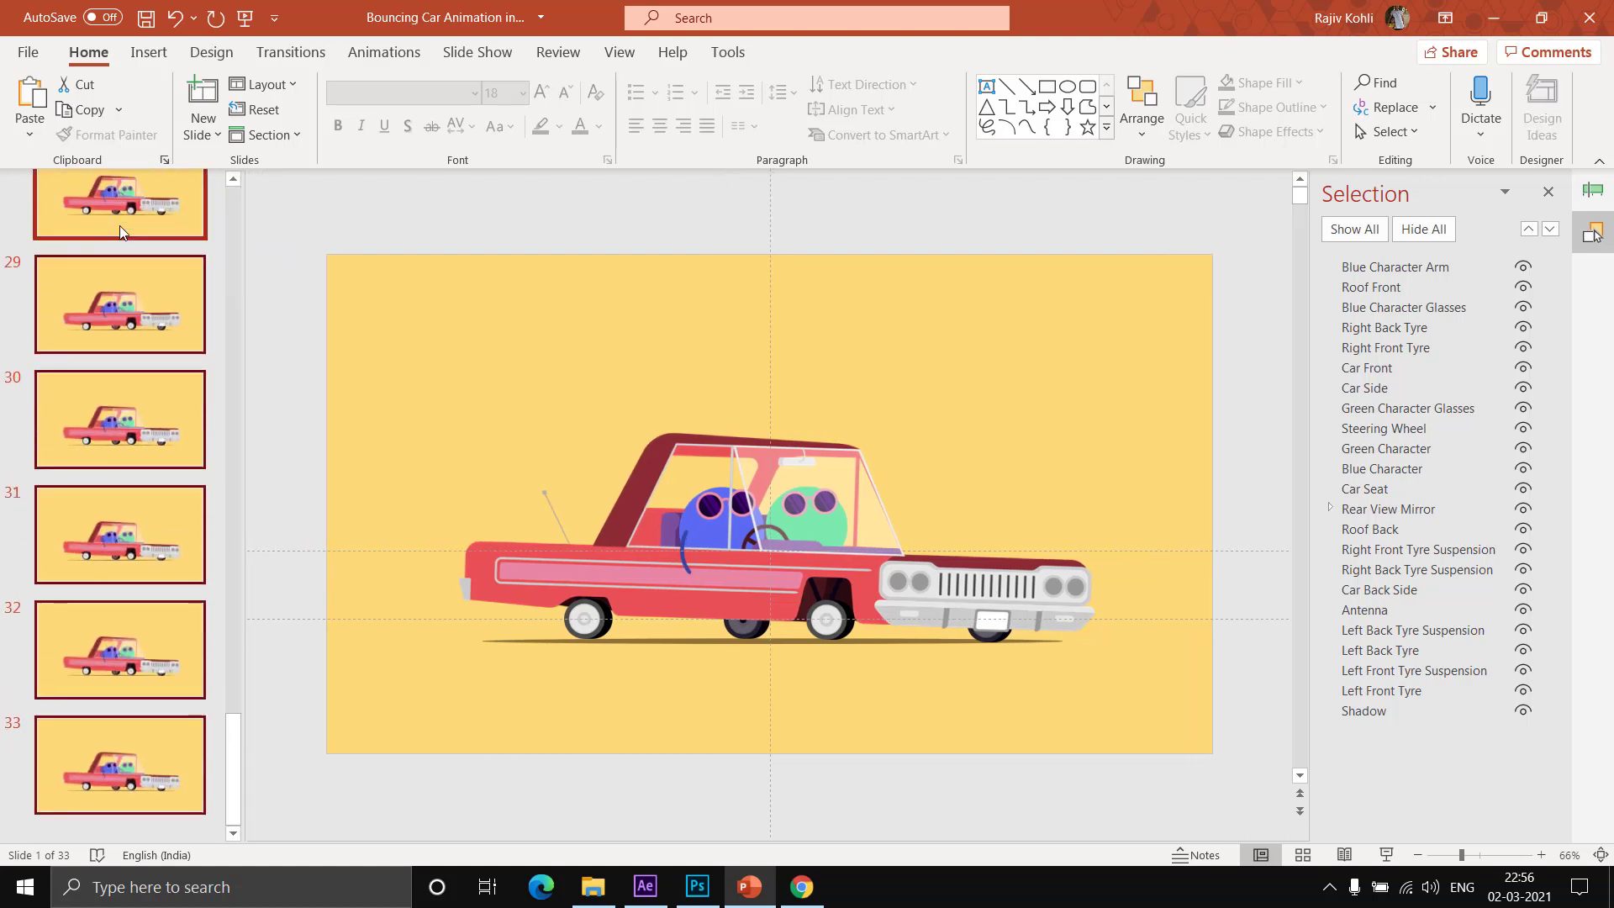
left_click(291, 52)
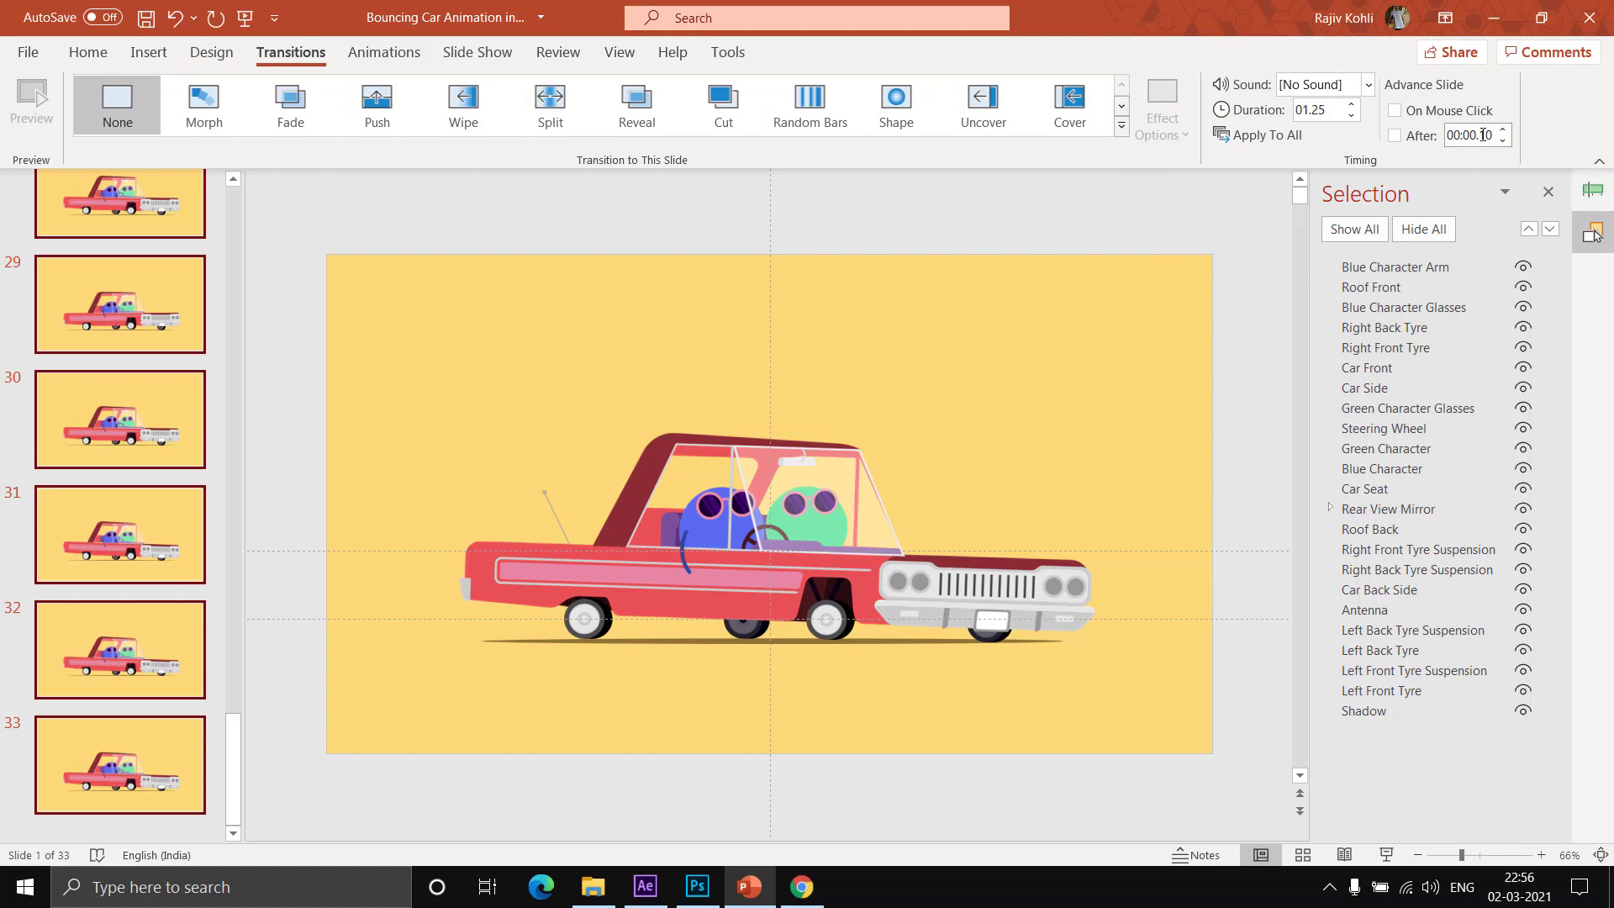
left_click(1397, 136)
- Play the slide show from slide 1 to preview the bouncing car, then exit it
left_click_drag(236, 741, 261, 200)
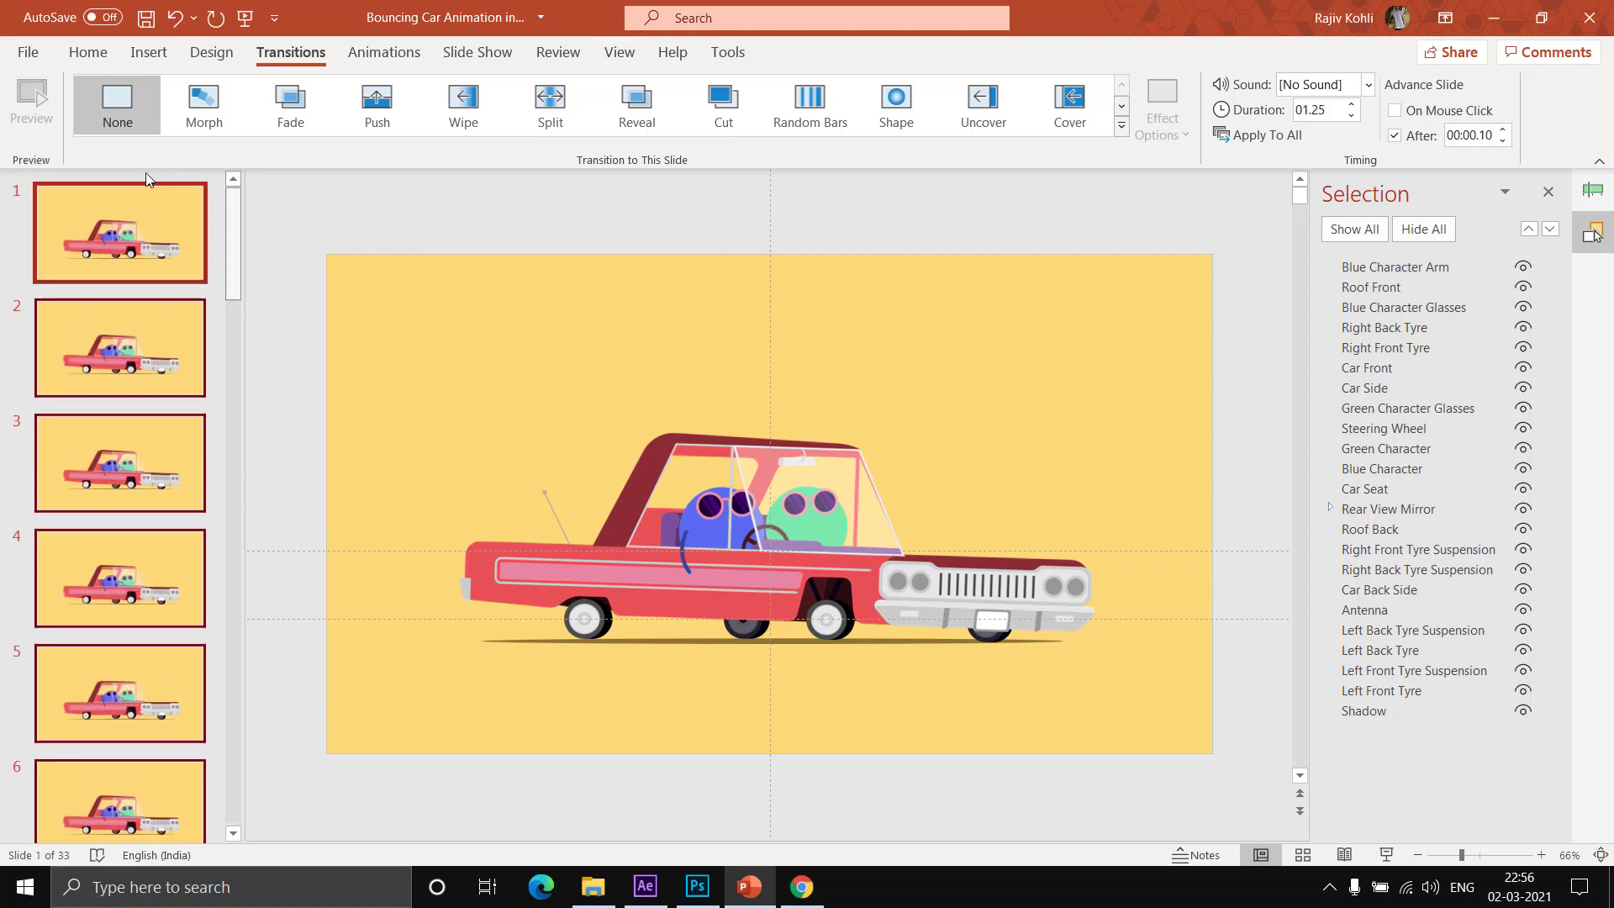
left_click(107, 217)
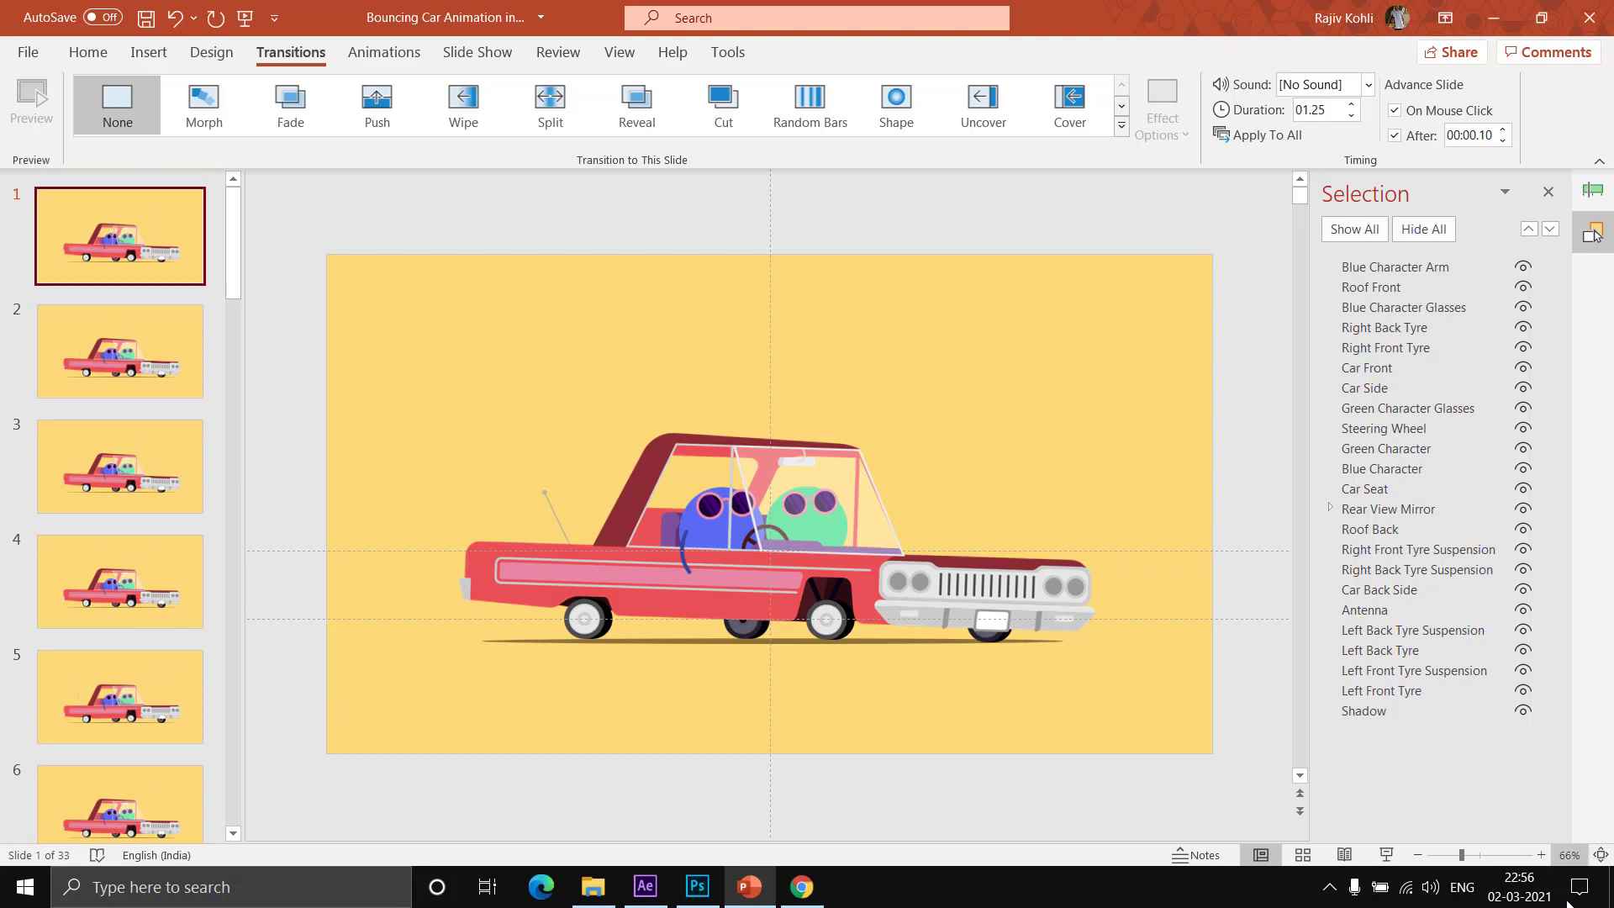
left_click(1387, 855)
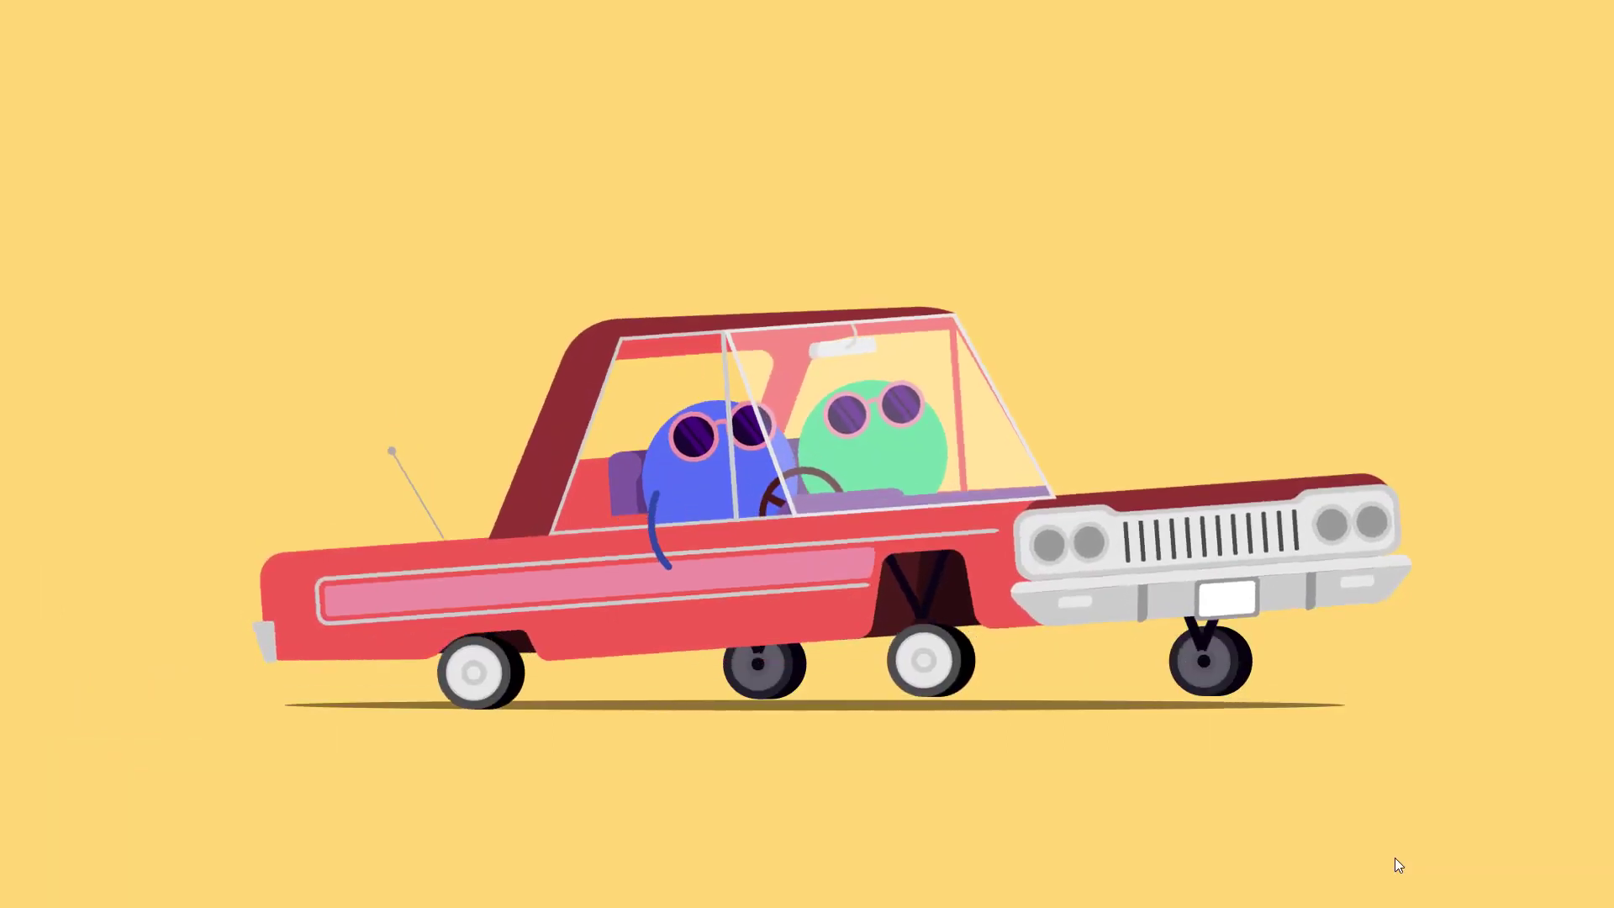
key("Escape")
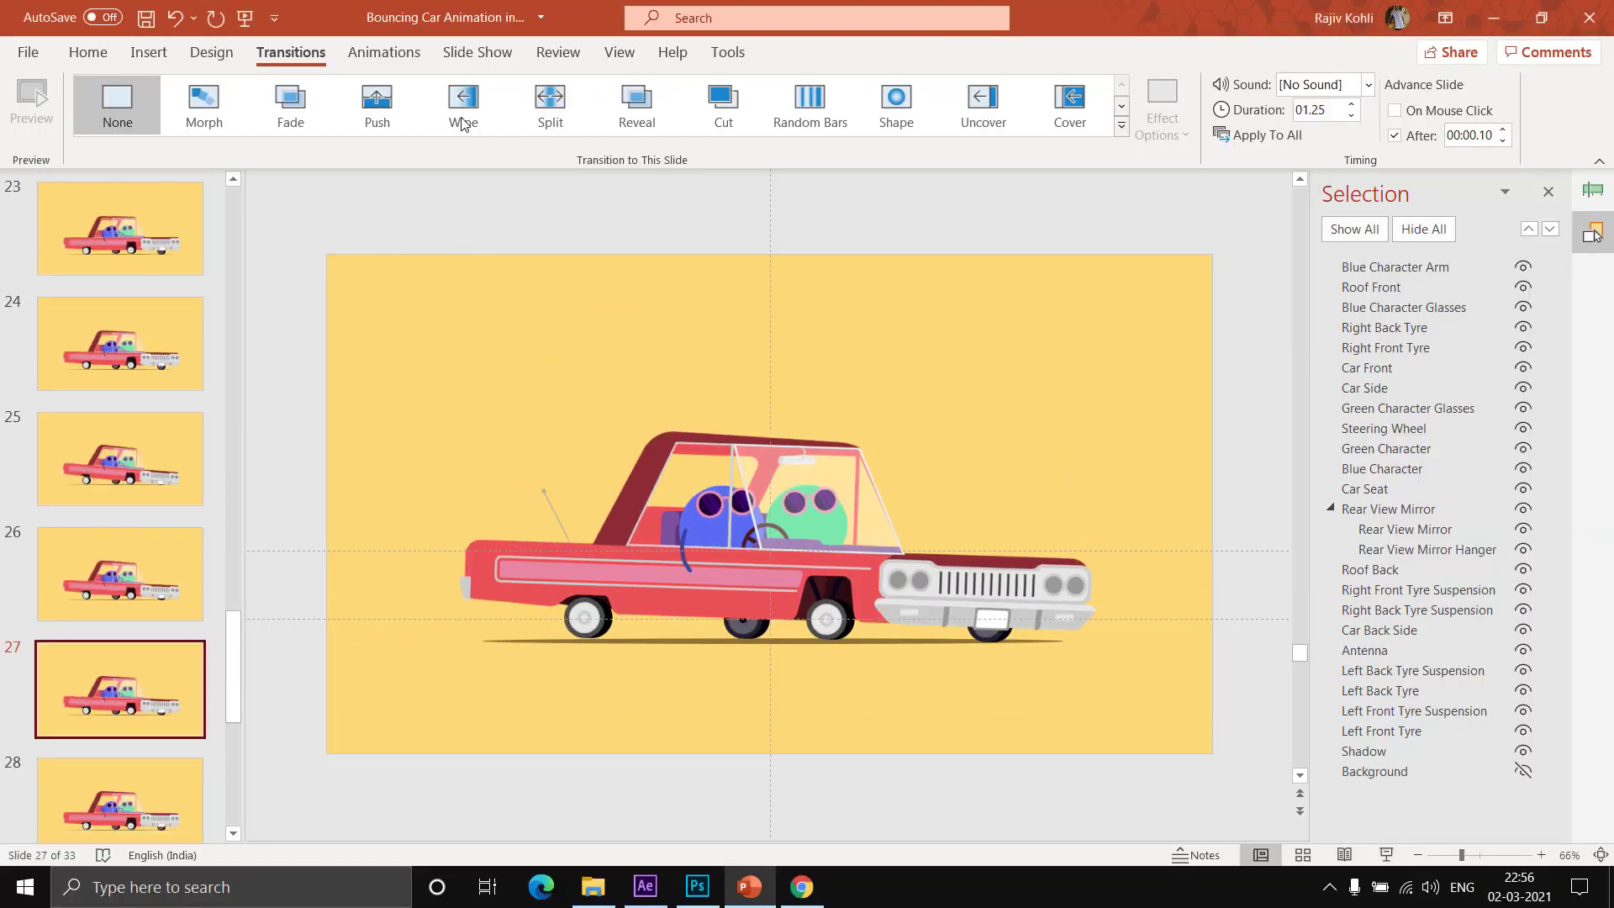
- Clear the automatic advance time for all slides and replay the slide show from slide 1
left_click_drag(232, 632, 187, 170)
left_click(88, 215)
key("ctrl+a")
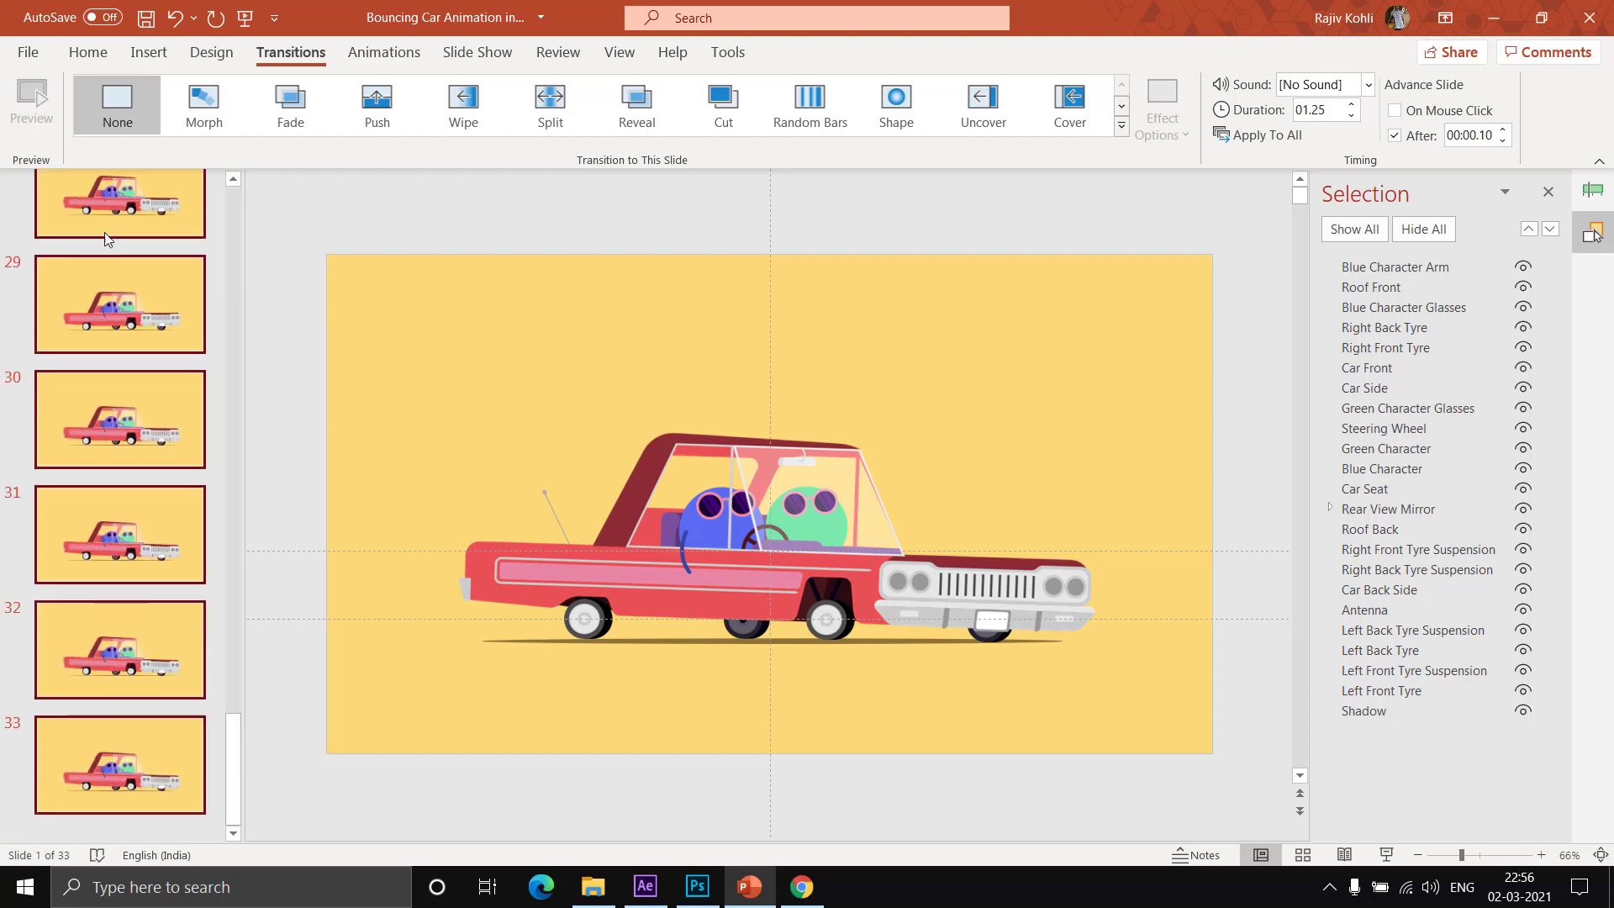
left_click(1469, 135)
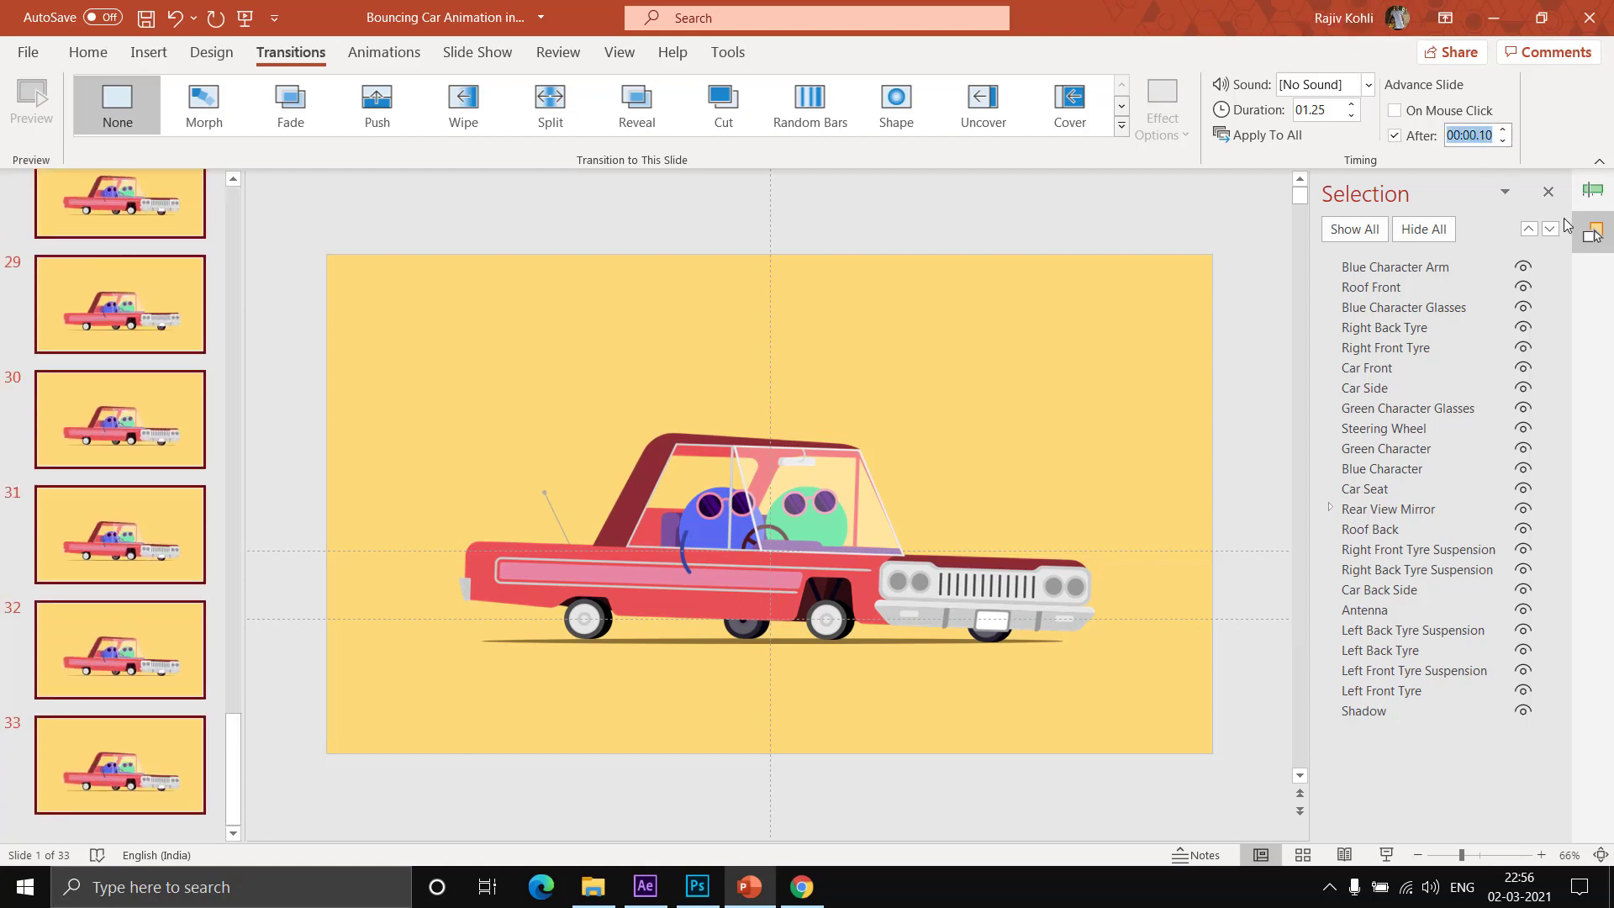
key("BackSpace")
key("Return")
left_click(1386, 855)
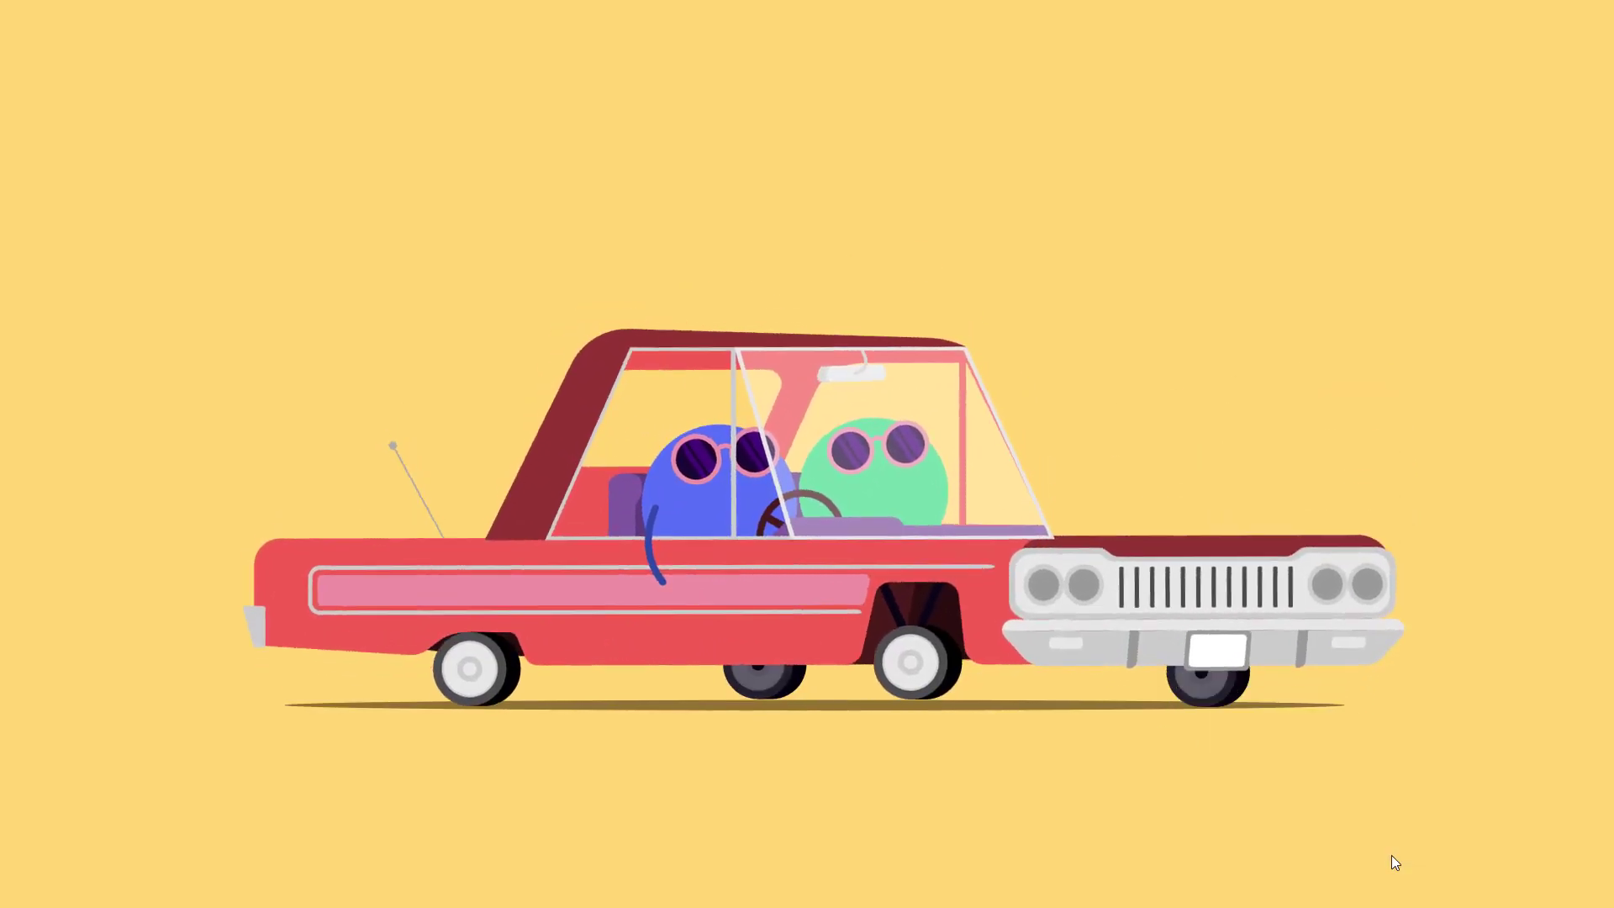